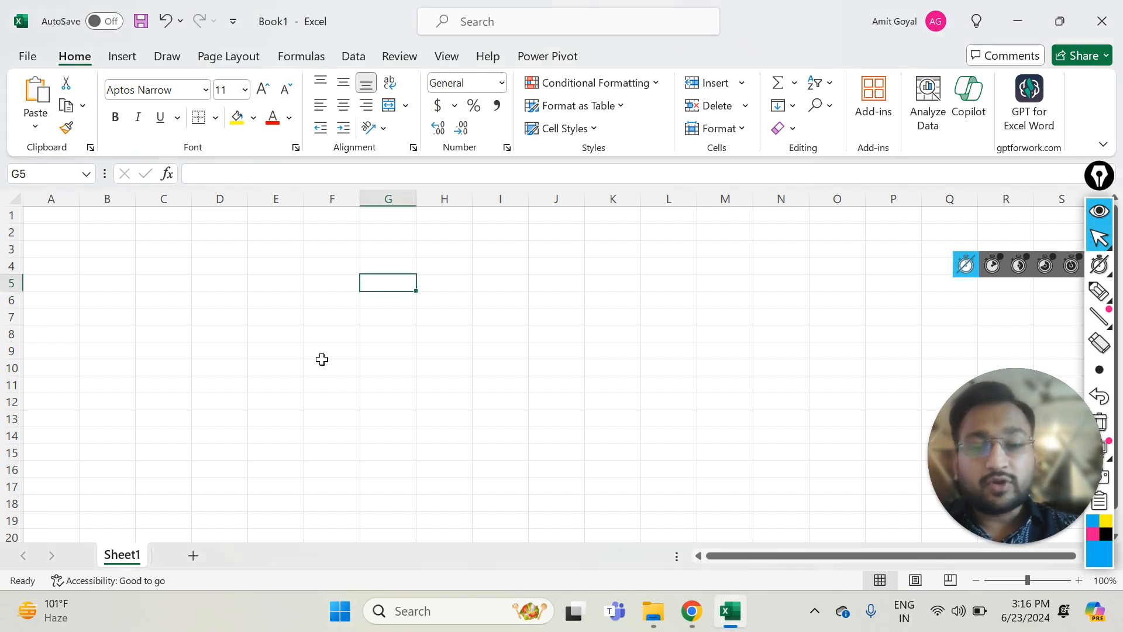
Search the installed Windows apps for Excel using "exc", and close the search without opening anything
left_click(349, 356)
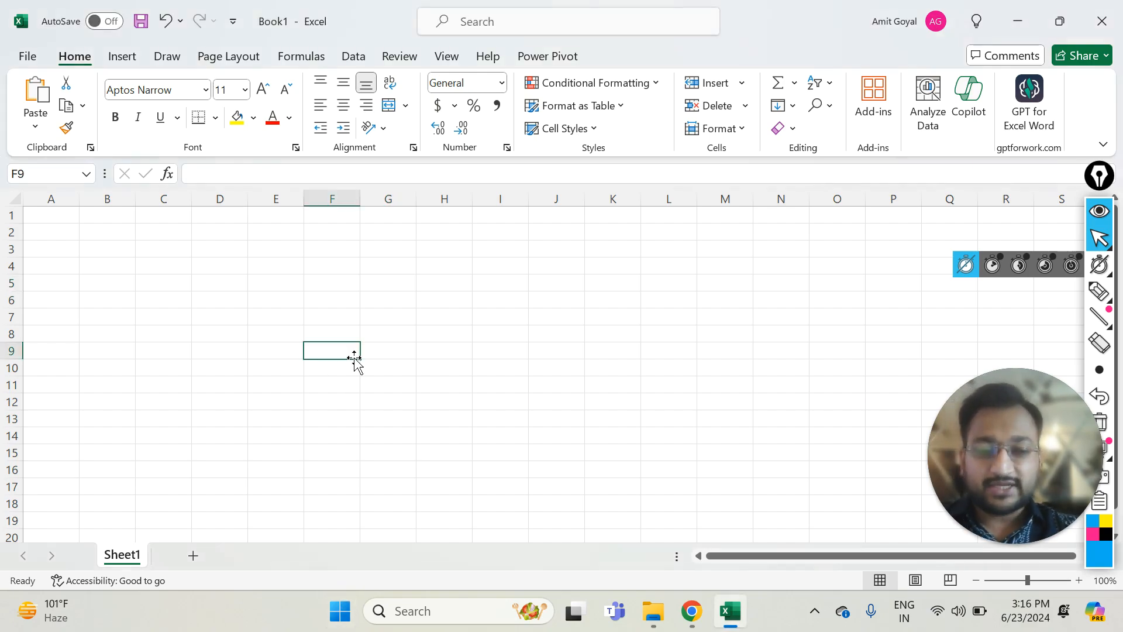
left_click(349, 614)
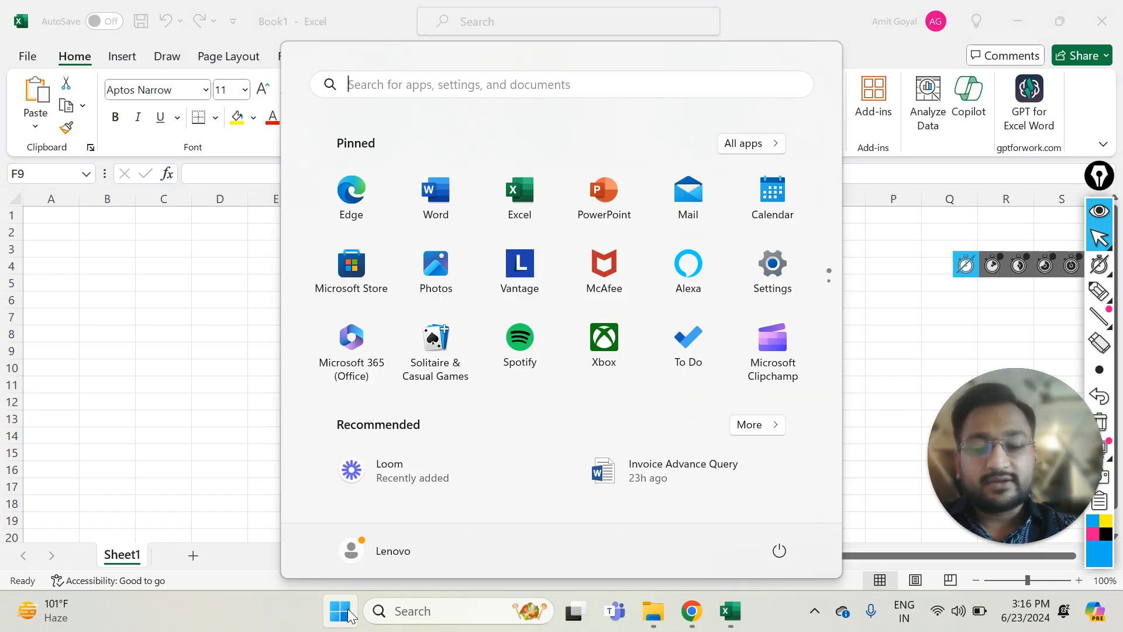
type("exc")
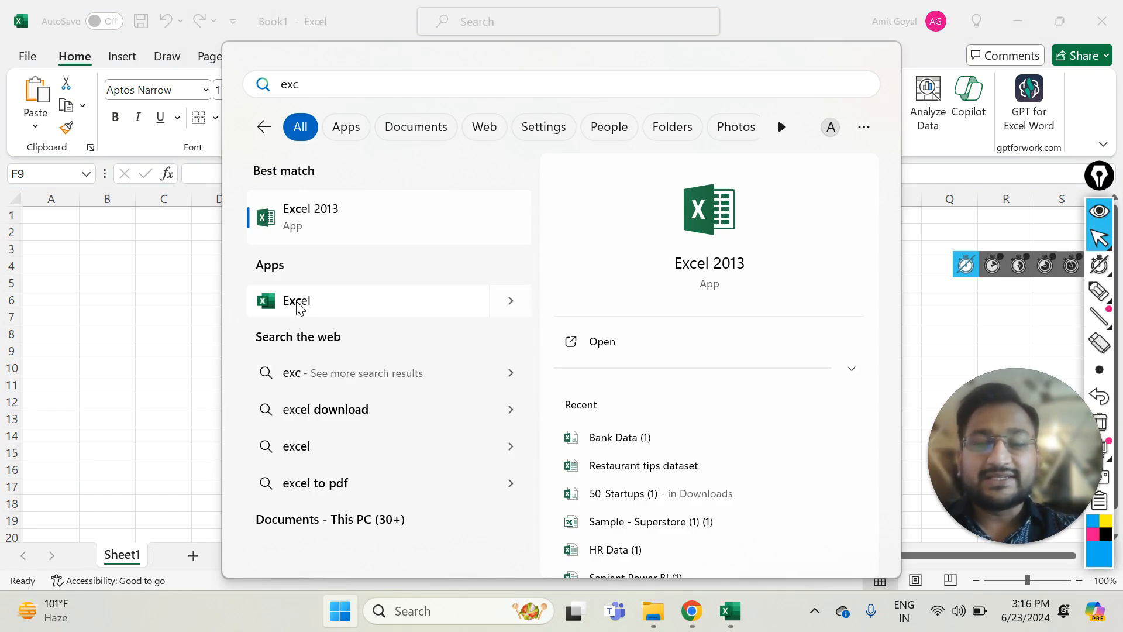
left_click(121, 264)
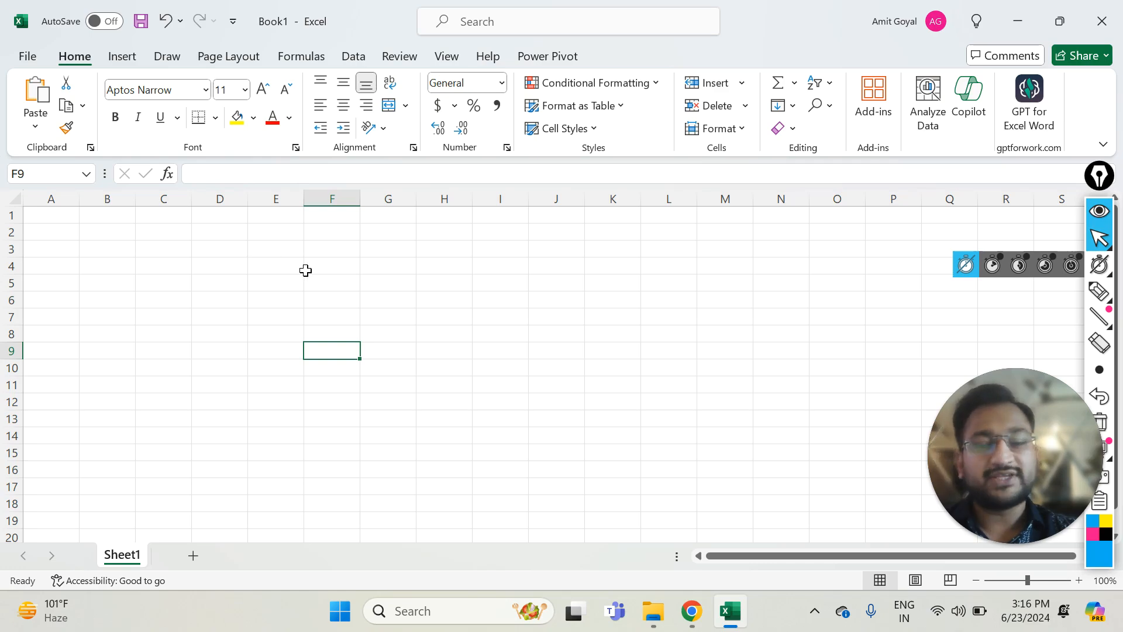
Enter the text "Excel is called as a spreadsheet" in cell D2
left_click(231, 234)
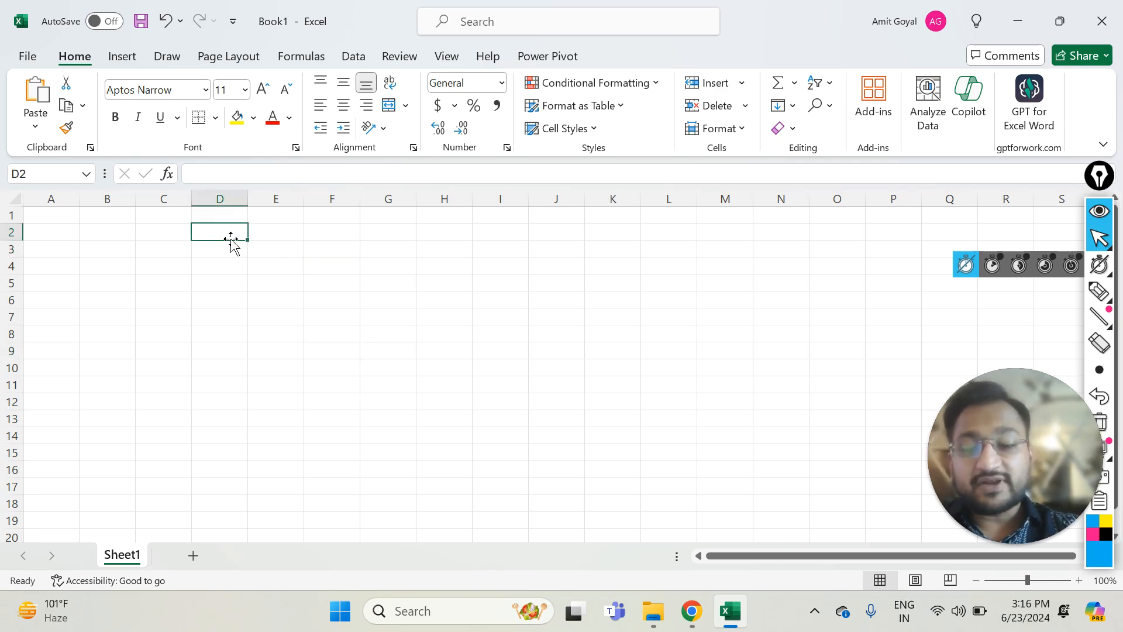
type("Excel")
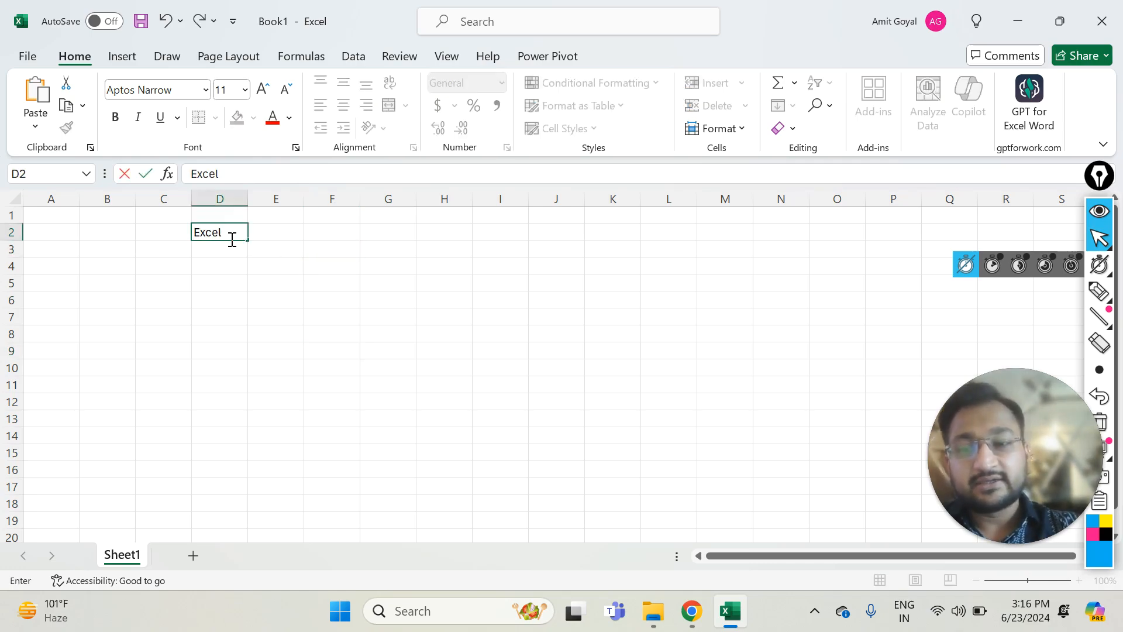
type(" is called a")
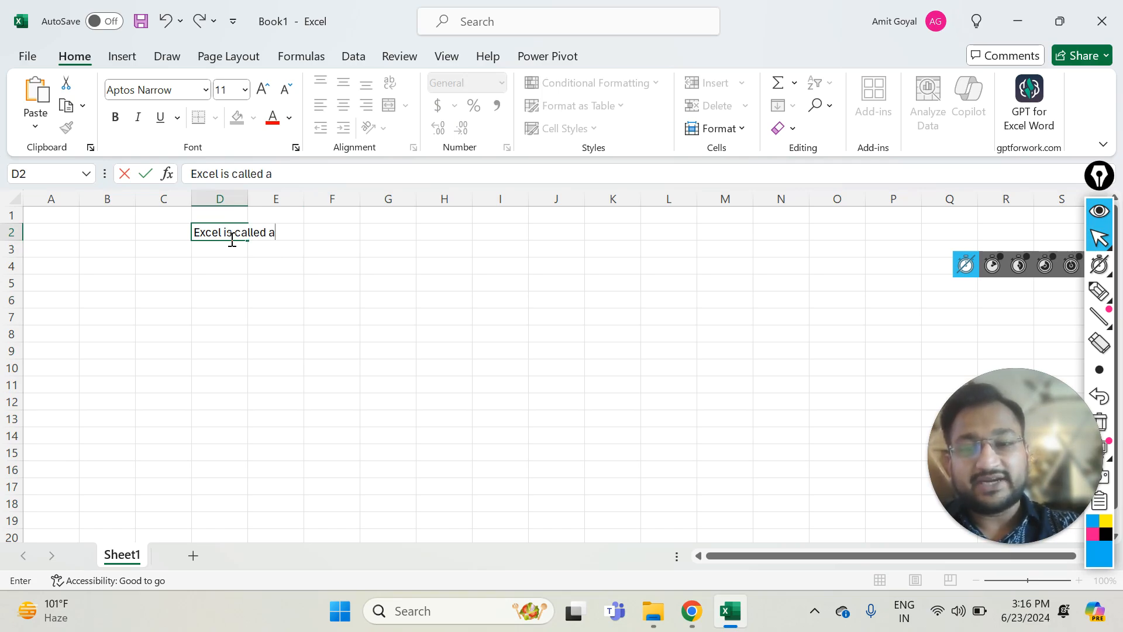
type("s a spreadsheet")
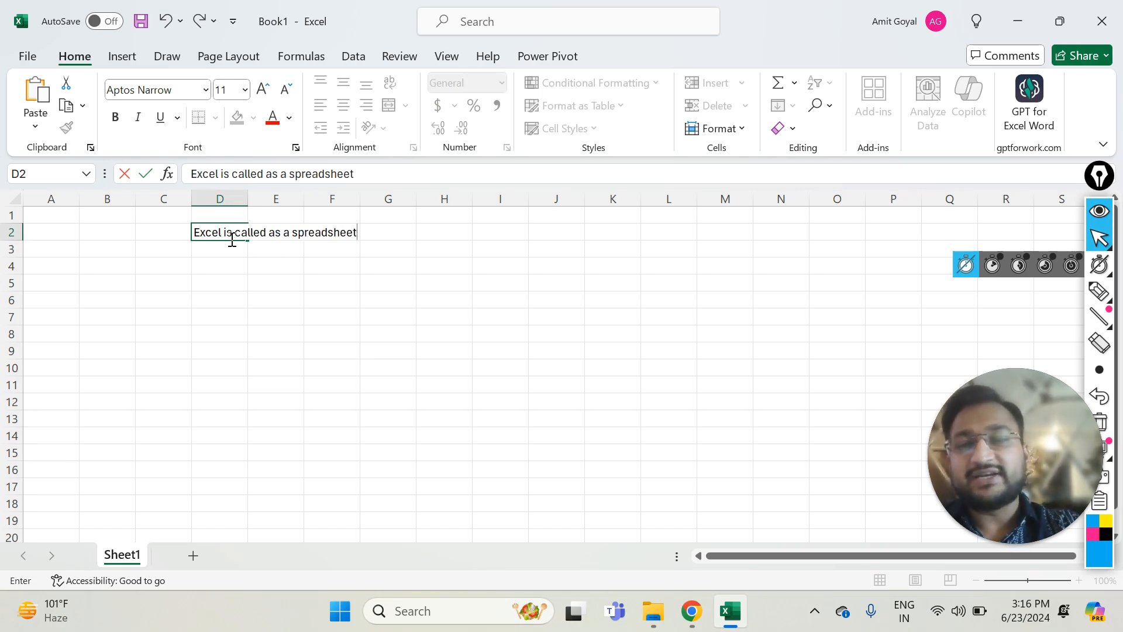
key("Return")
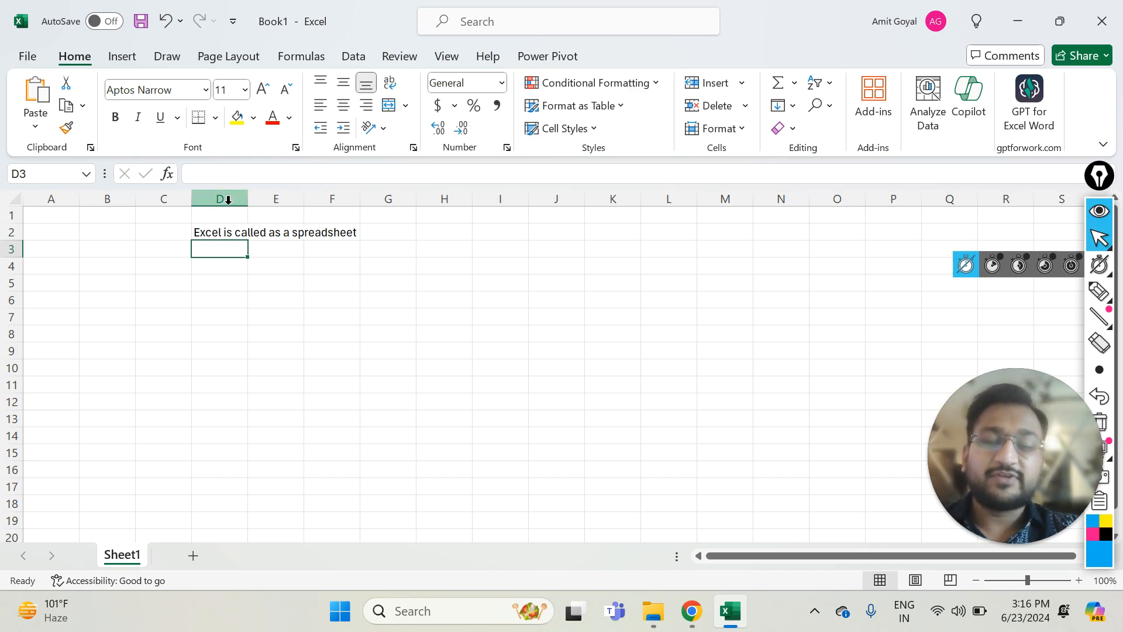
Highlight whole columns such as D and E and whole rows such as 13 and 20 to examine the grid structure
left_click(13, 478)
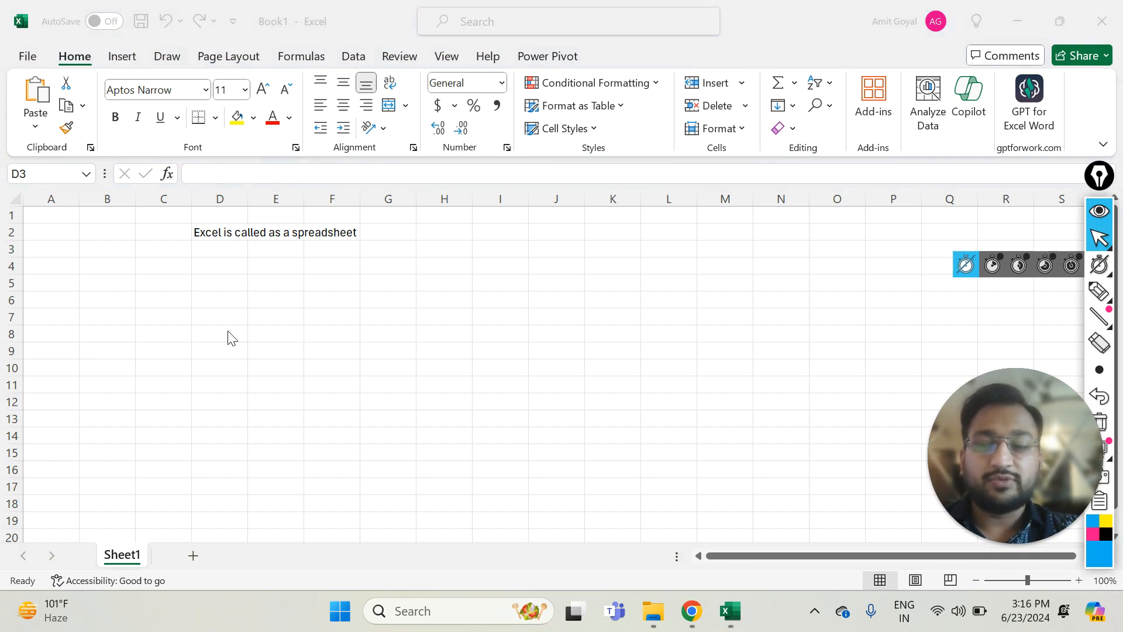
left_click(223, 195)
left_click(236, 195)
left_click(296, 195)
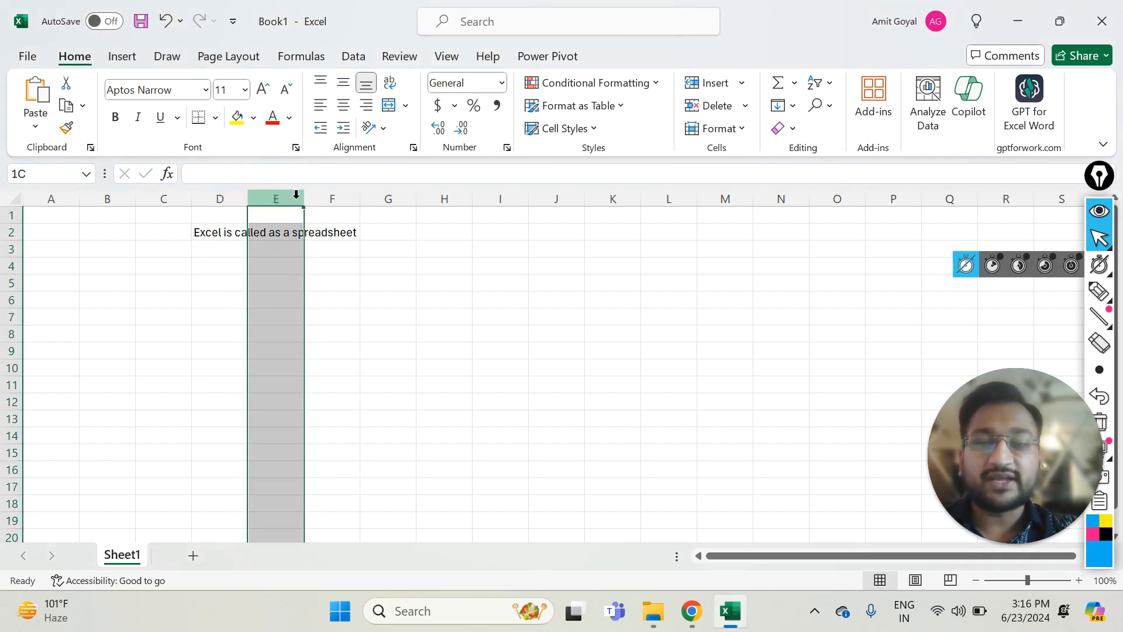
left_click(394, 421)
key("shift+space")
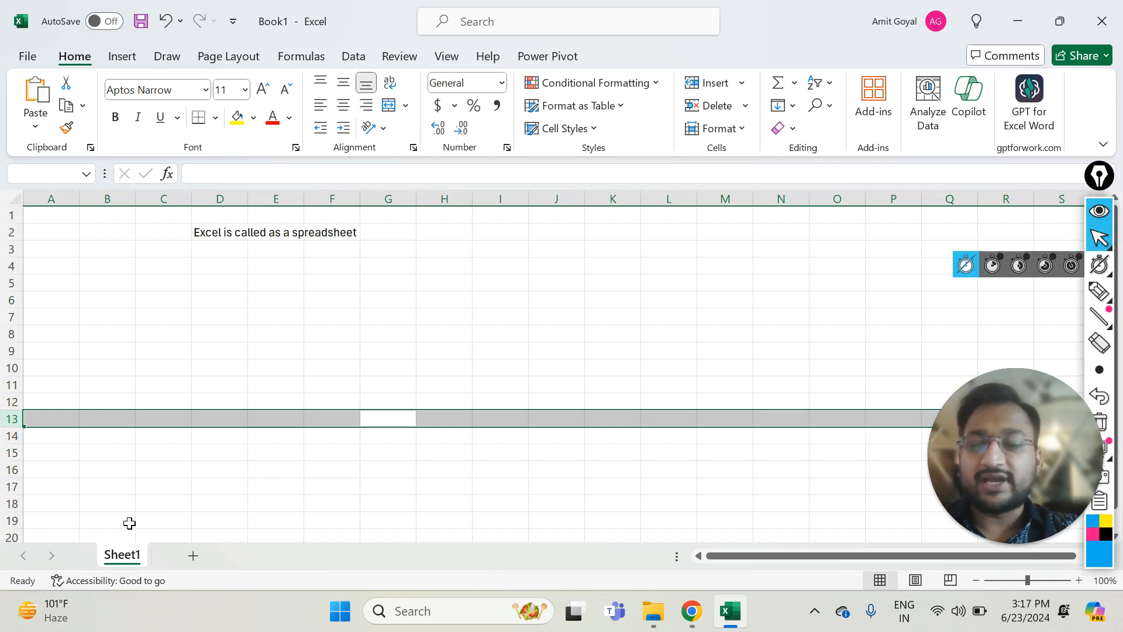
left_click(12, 537)
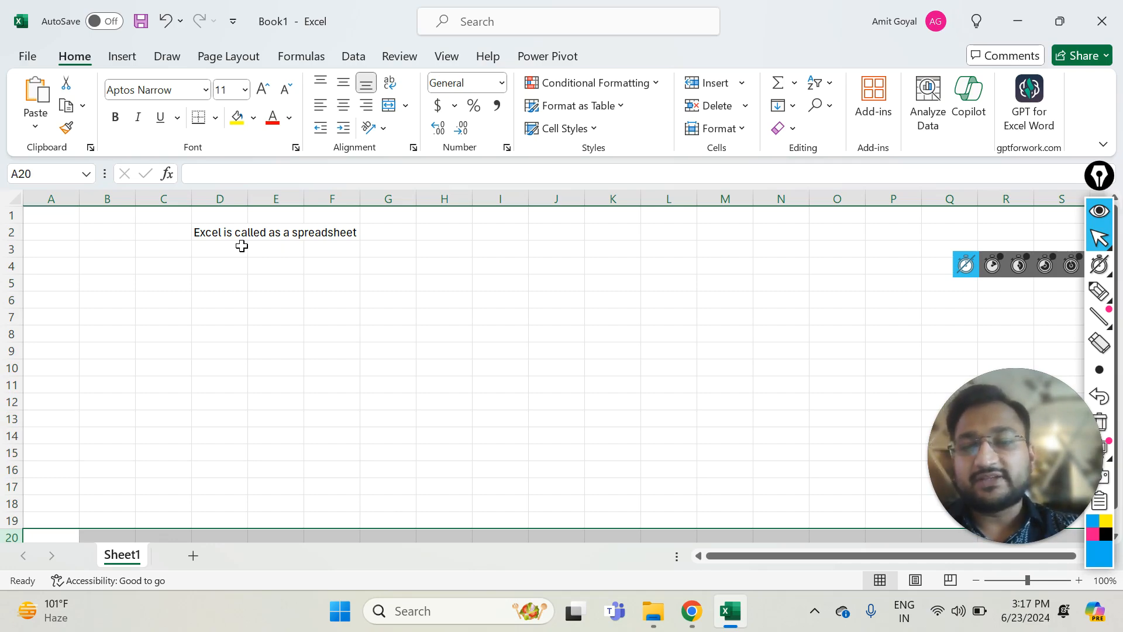
Enter "Libre Office" in cell D4 and "Google Sheets" in cell D5
left_click(211, 273)
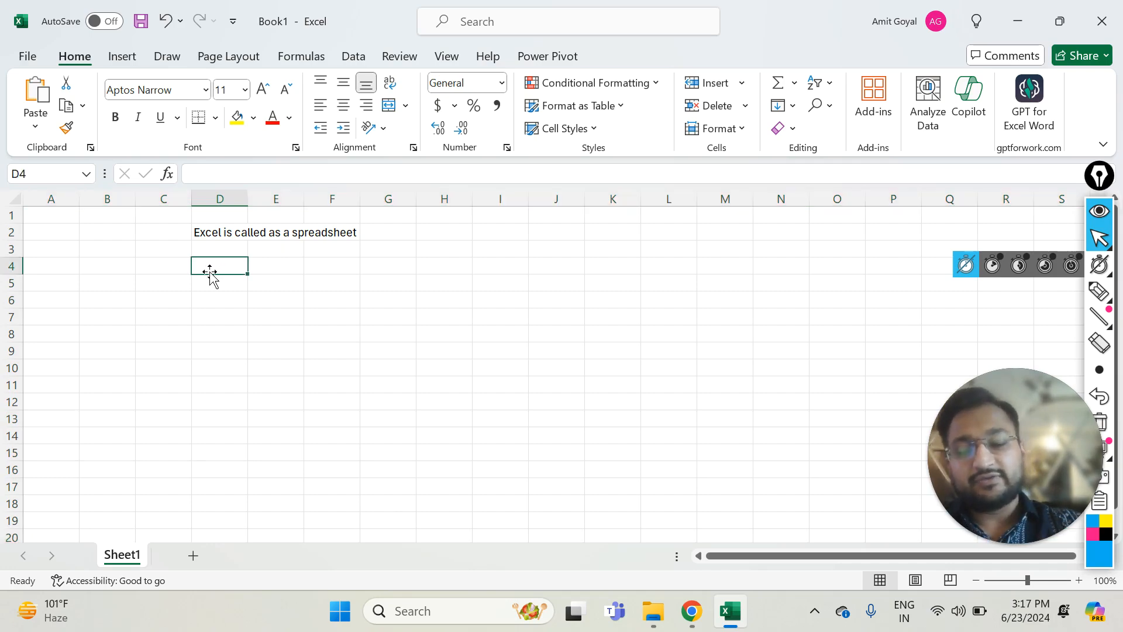
type("Libre OFf")
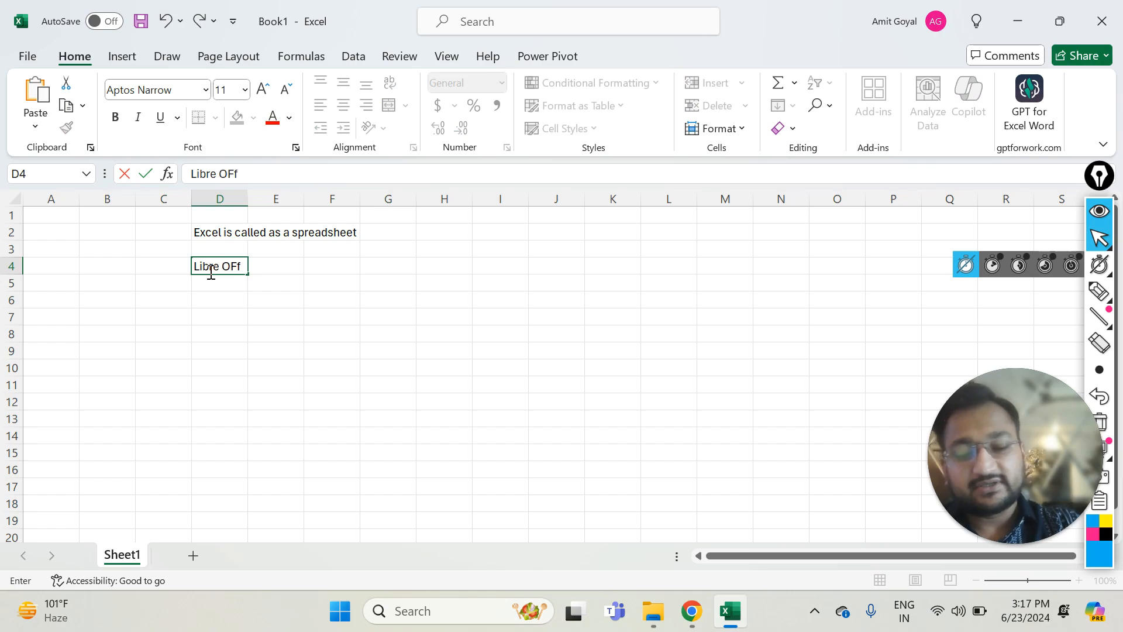
type("ice")
key("Return")
type("Goog")
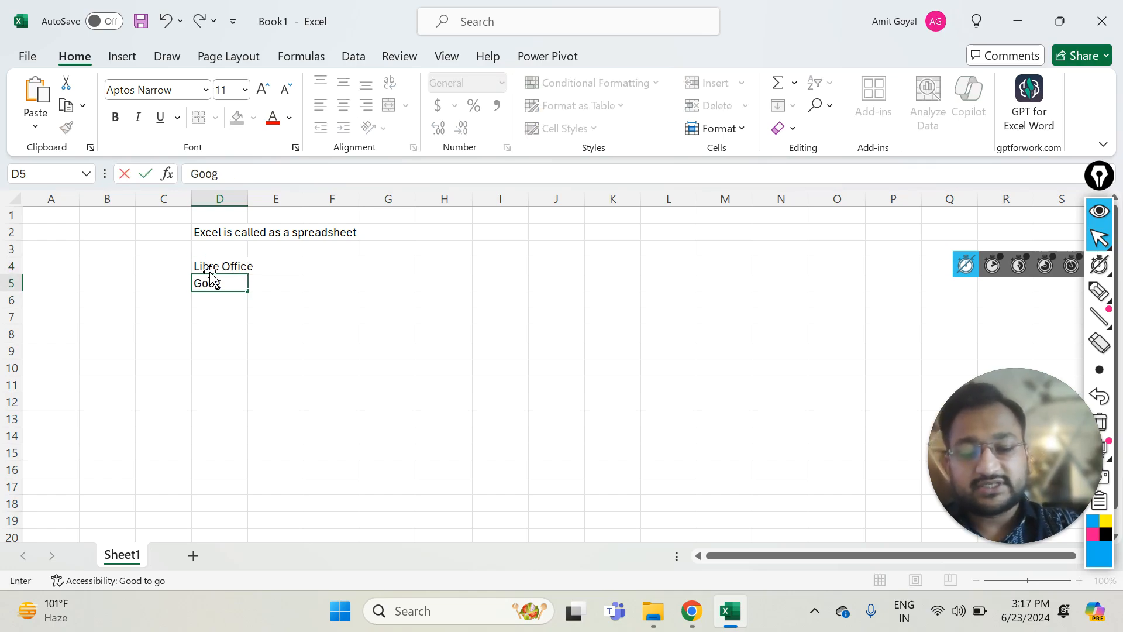
type("le Sheets")
key("Return")
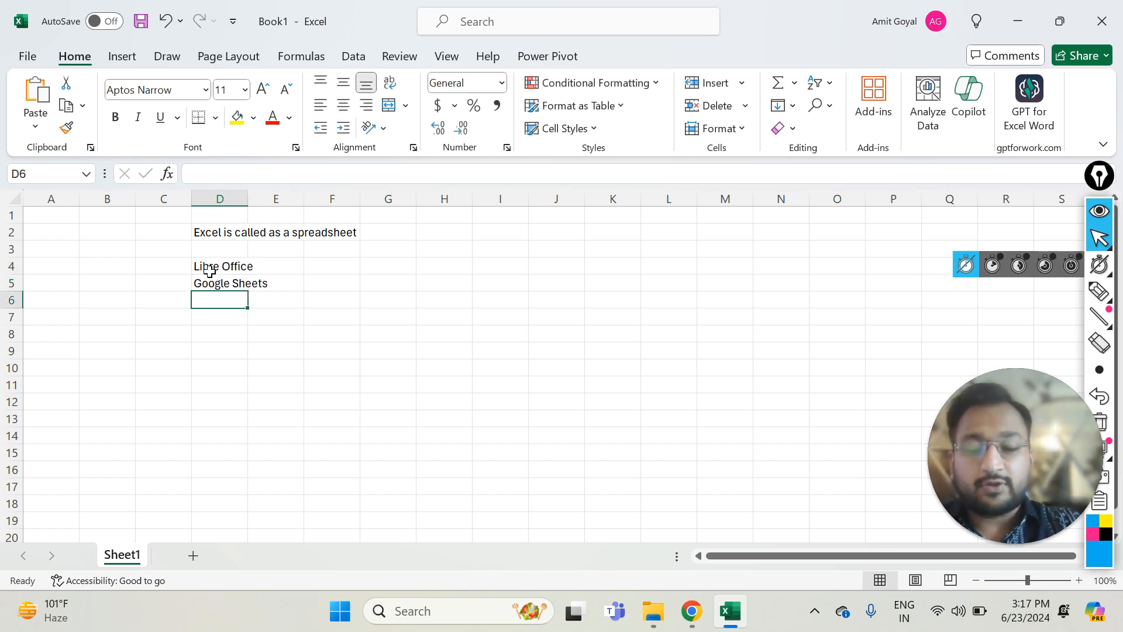
Continue the list with "Open Office" in cell D6 and "Numbers" in cell D7
type("Open Office")
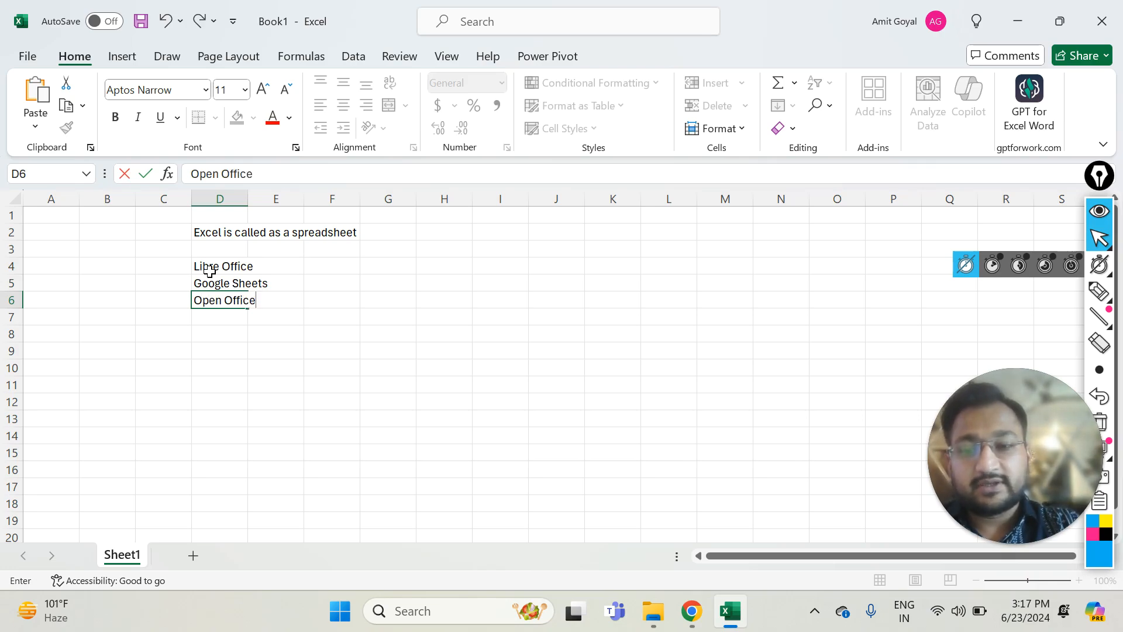
key("Return")
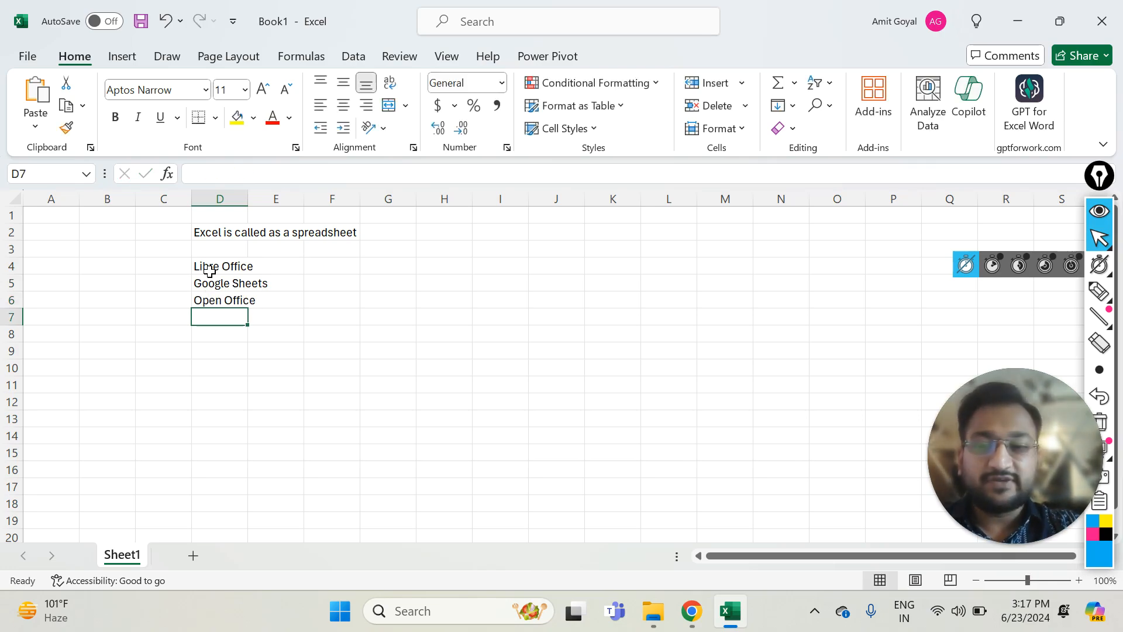
type("n")
key("BackSpace")
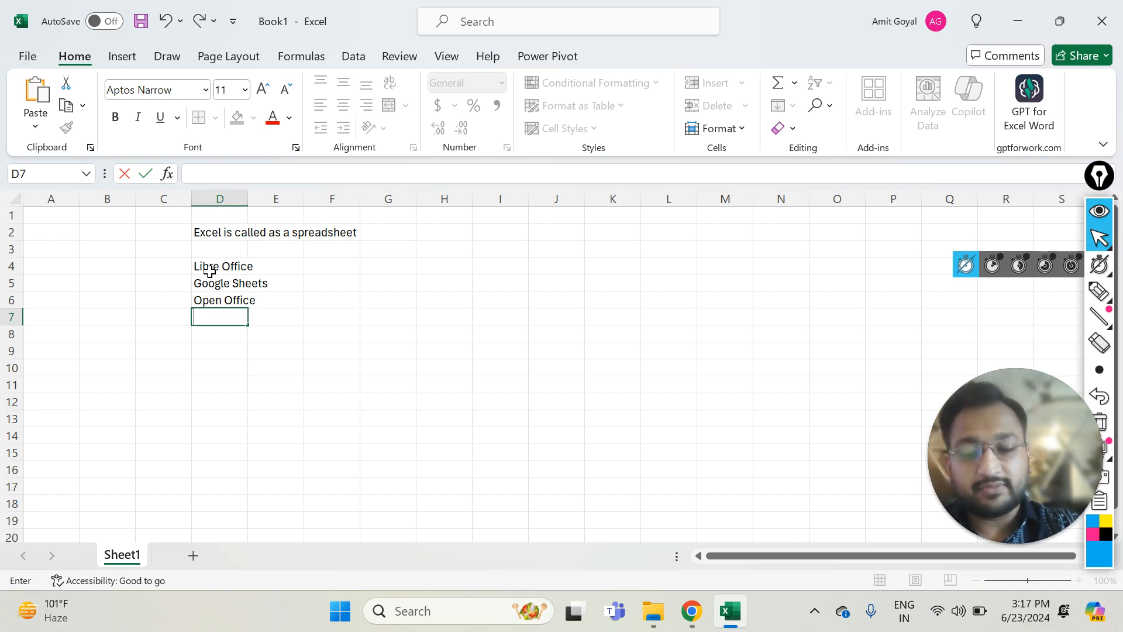
type("Numbers")
key("Return")
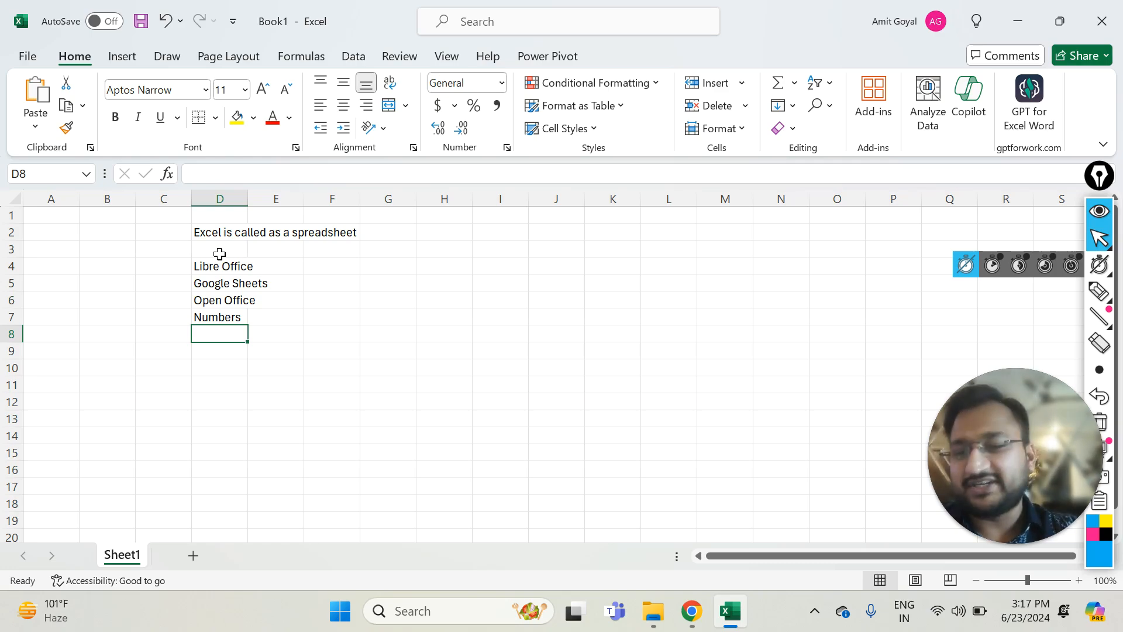
Enter the term "Workbook" in cell I3, apart from the spreadsheet program list
left_click(444, 248)
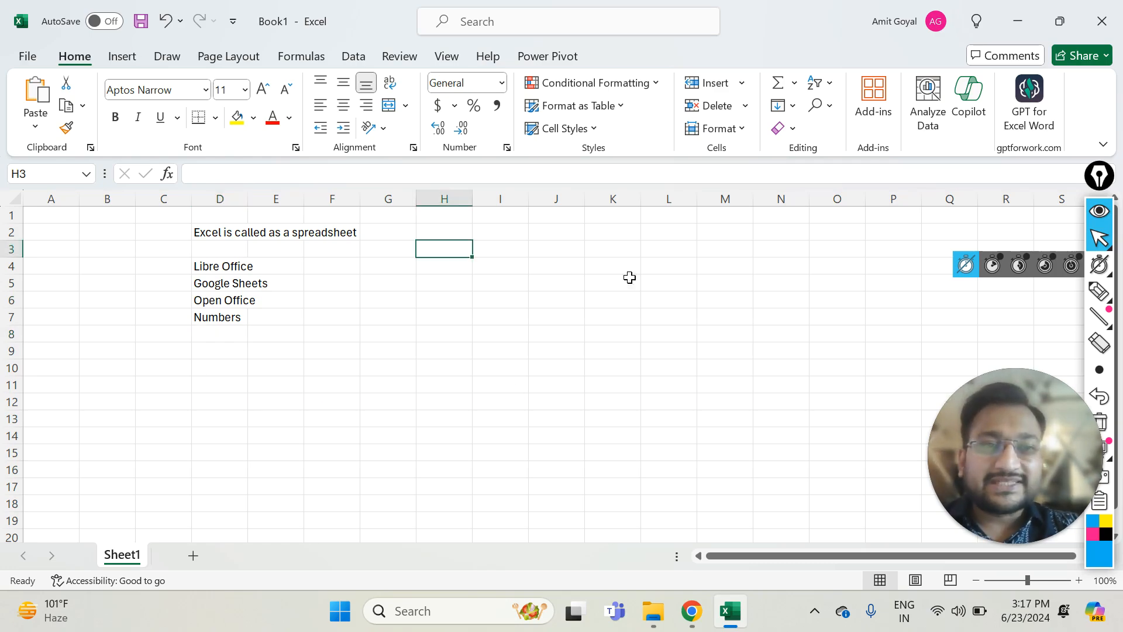
left_click(511, 251)
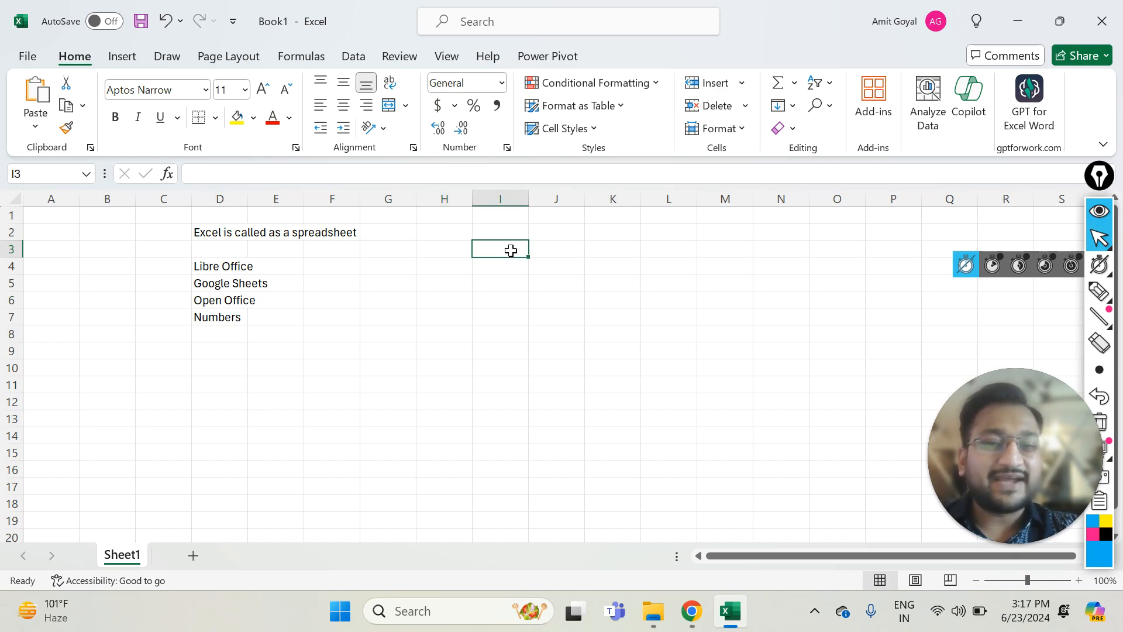
type("4")
key("BackSpace")
type("Wor")
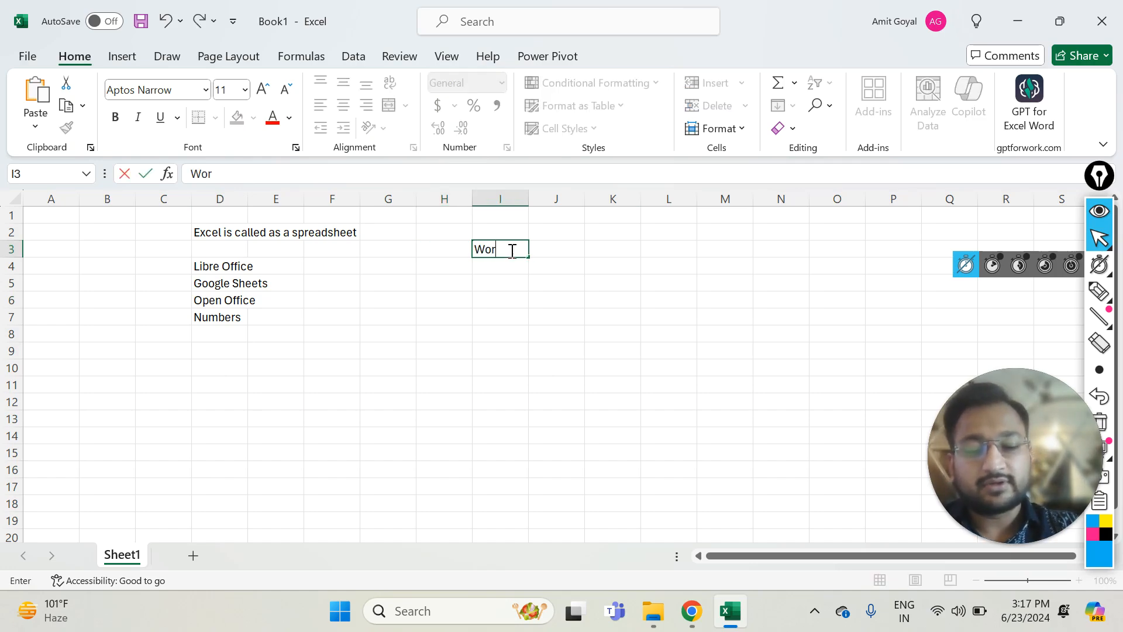
type("kbook")
key("Return")
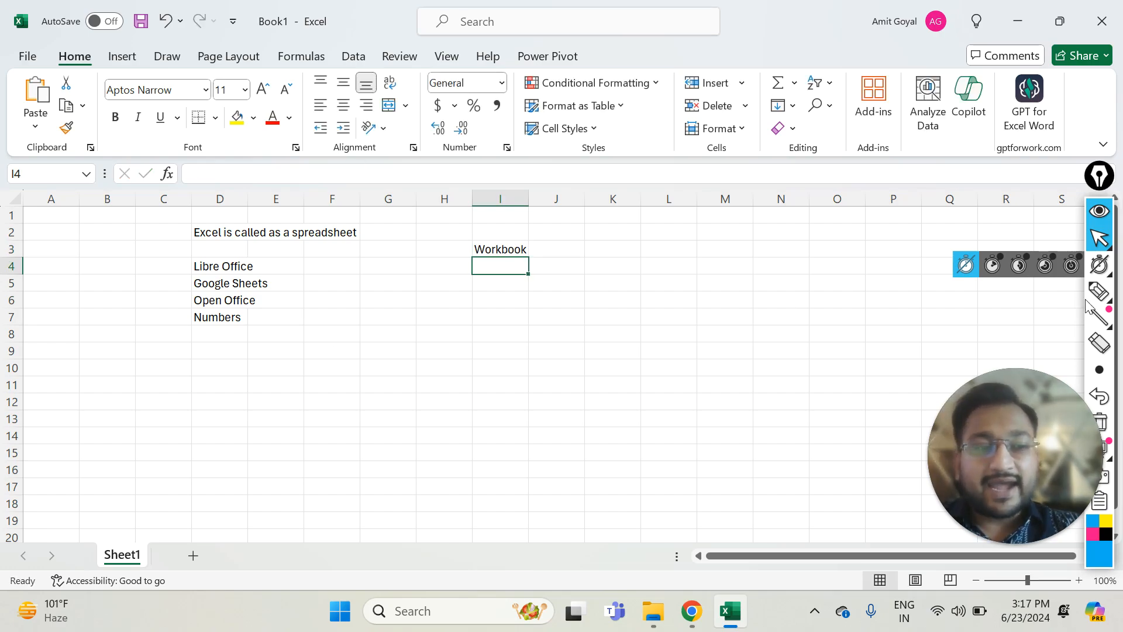
Circle the Sheet1 tab and the new-sheet plus sign with the annotation pen, add an arrow at the plus, and clear the drawings
left_click(1099, 291)
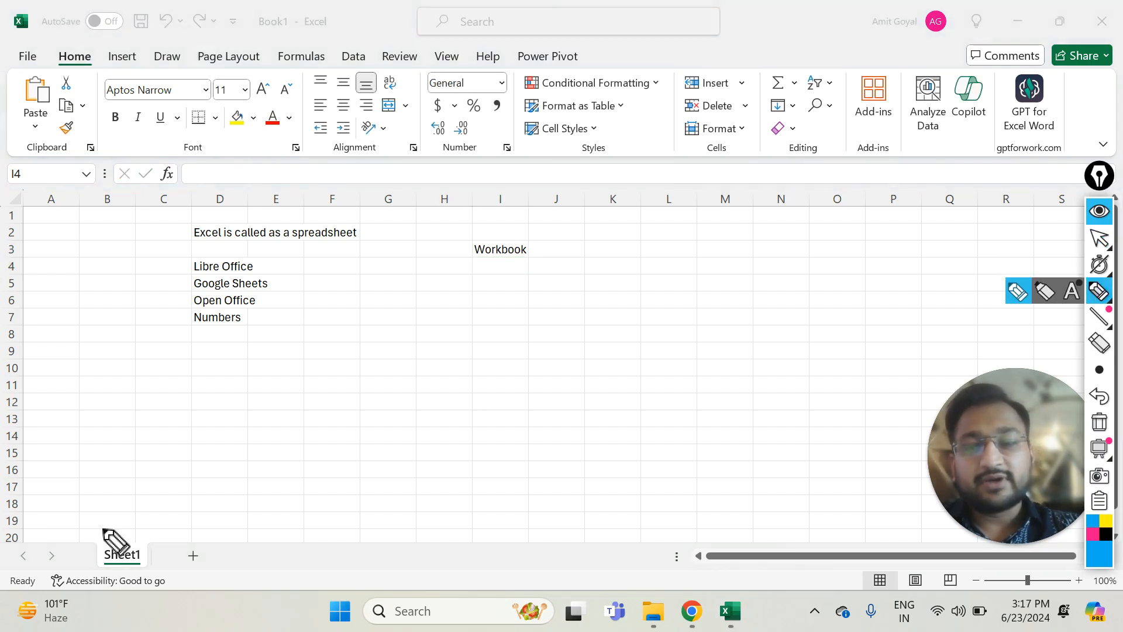
mouse_move(113, 539)
left_mouse_down()
mouse_move(131, 591)
mouse_move(87, 526)
left_mouse_up()
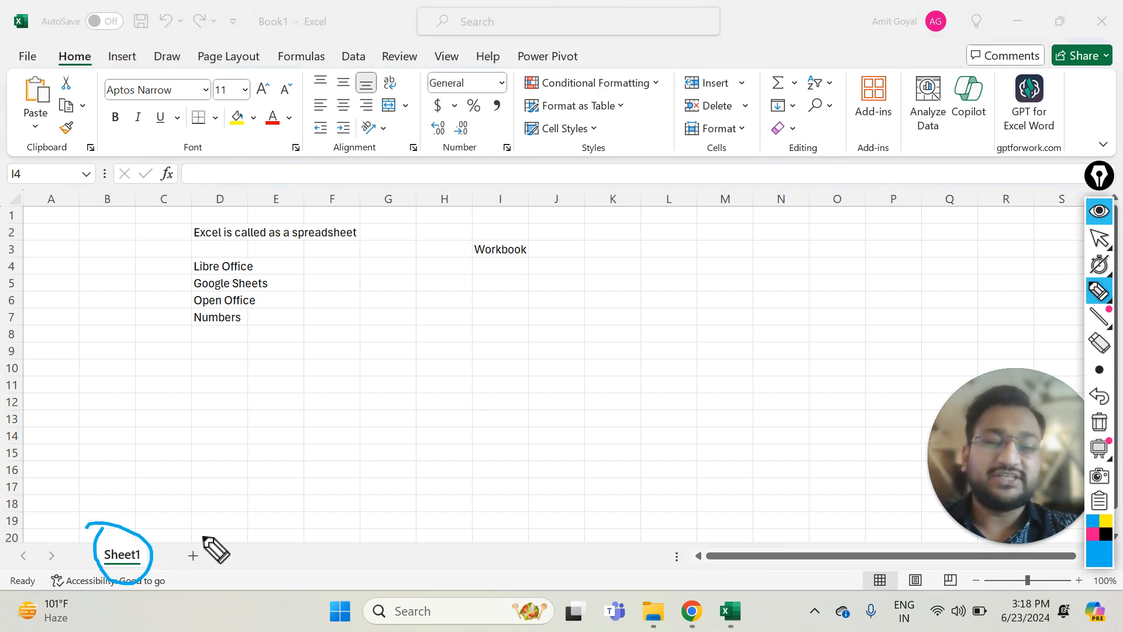
mouse_move(186, 533)
left_mouse_down()
mouse_move(192, 568)
mouse_move(178, 538)
left_mouse_up()
left_click_drag(213, 500, 207, 522)
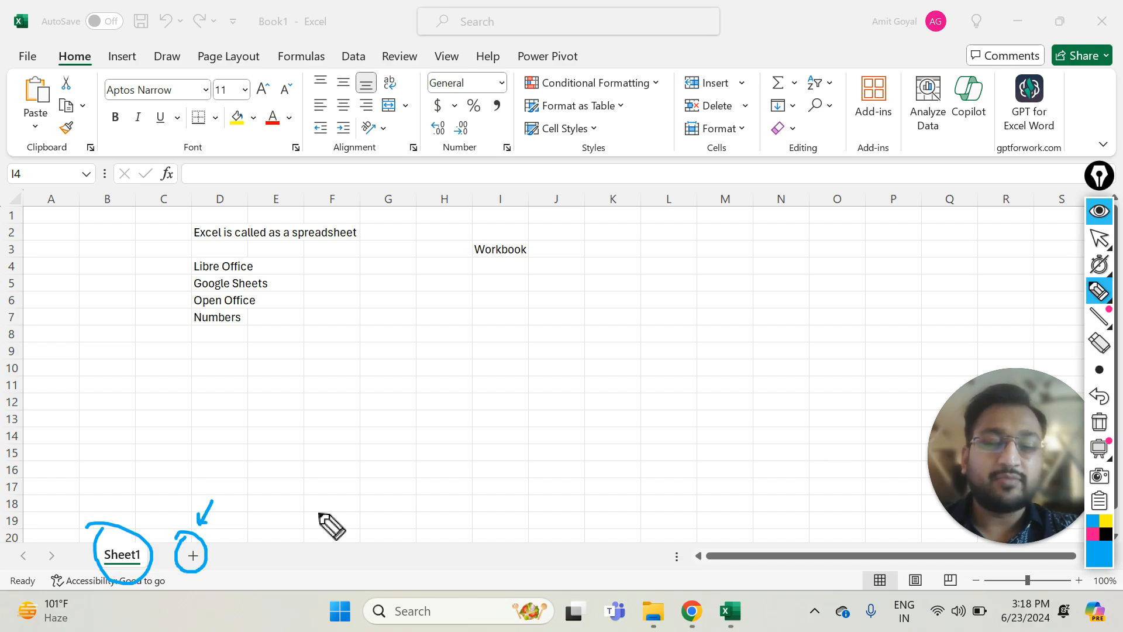
left_click(1099, 421)
left_click(1099, 238)
Enter "Worksheets" in cell I4 below Workbook
left_click(499, 265)
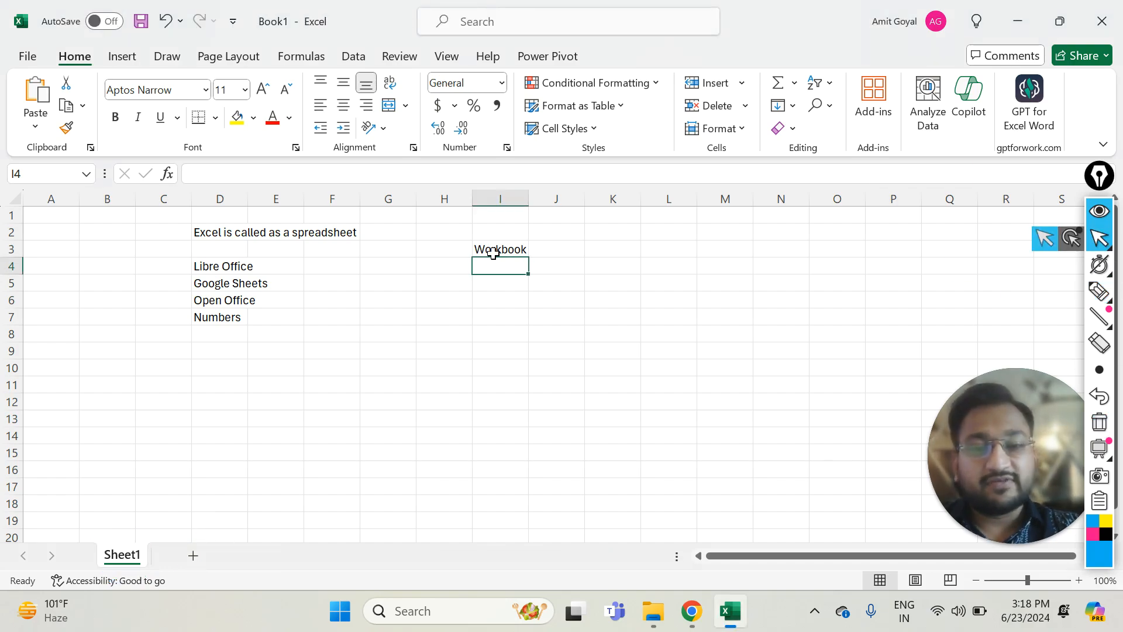
type("Worksheets")
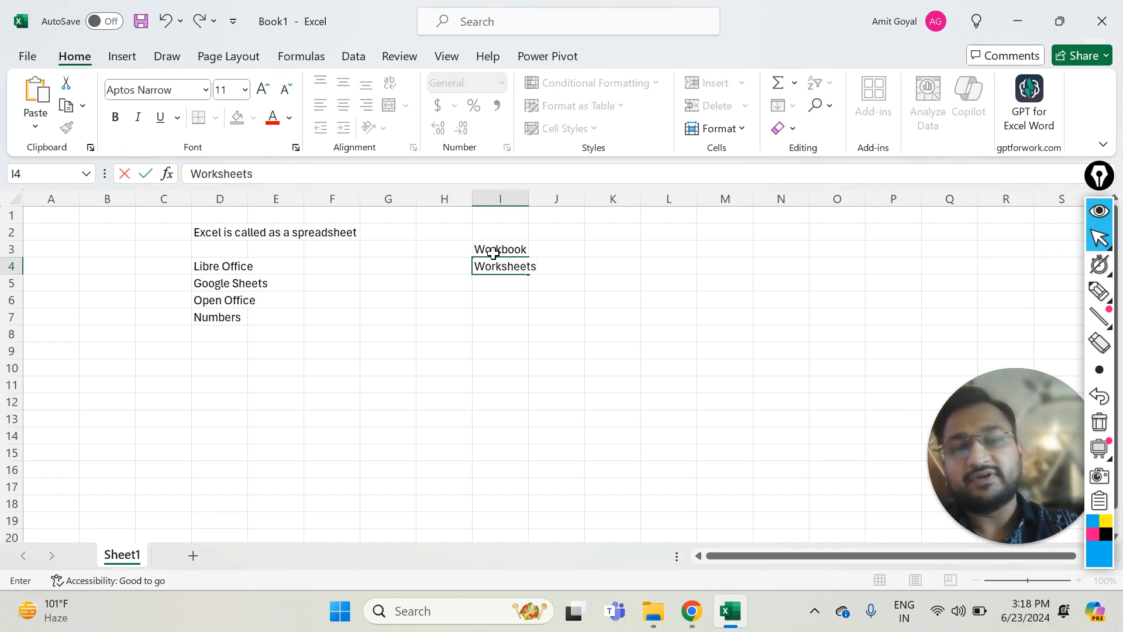
key("Return")
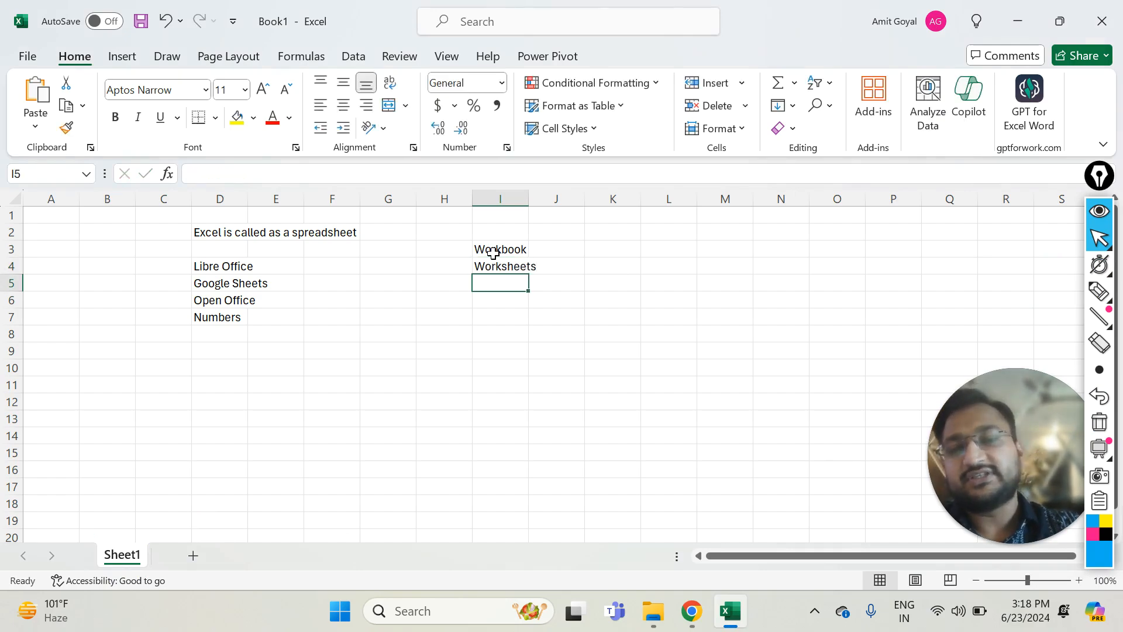
left_click(348, 249)
left_click(401, 313)
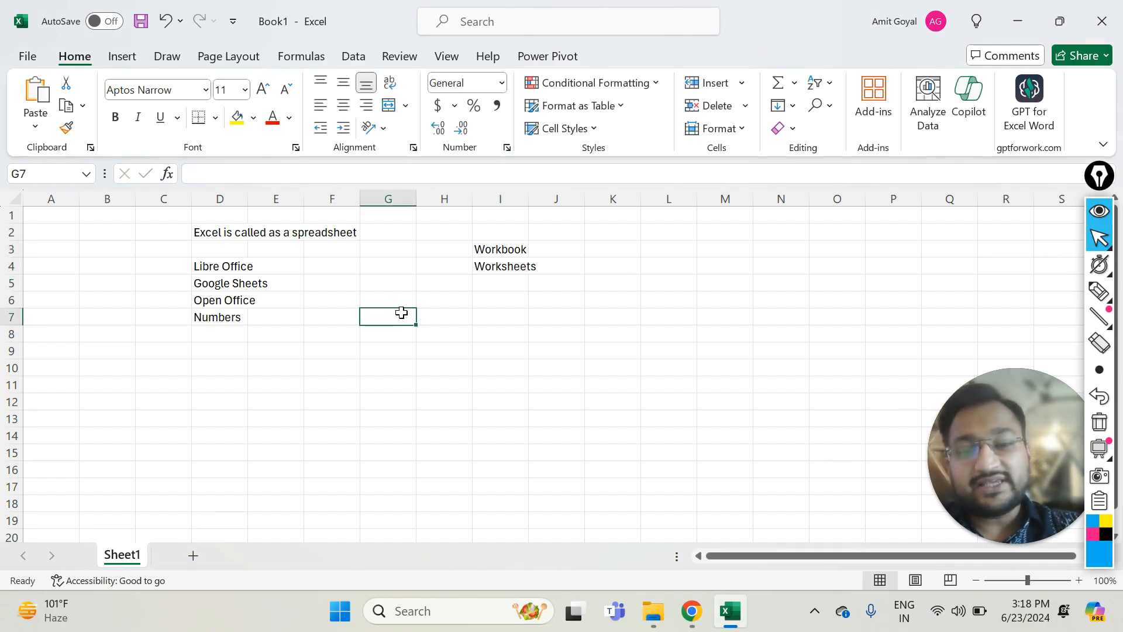
left_click(383, 238)
left_click_drag(383, 238, 597, 396)
left_click(408, 448)
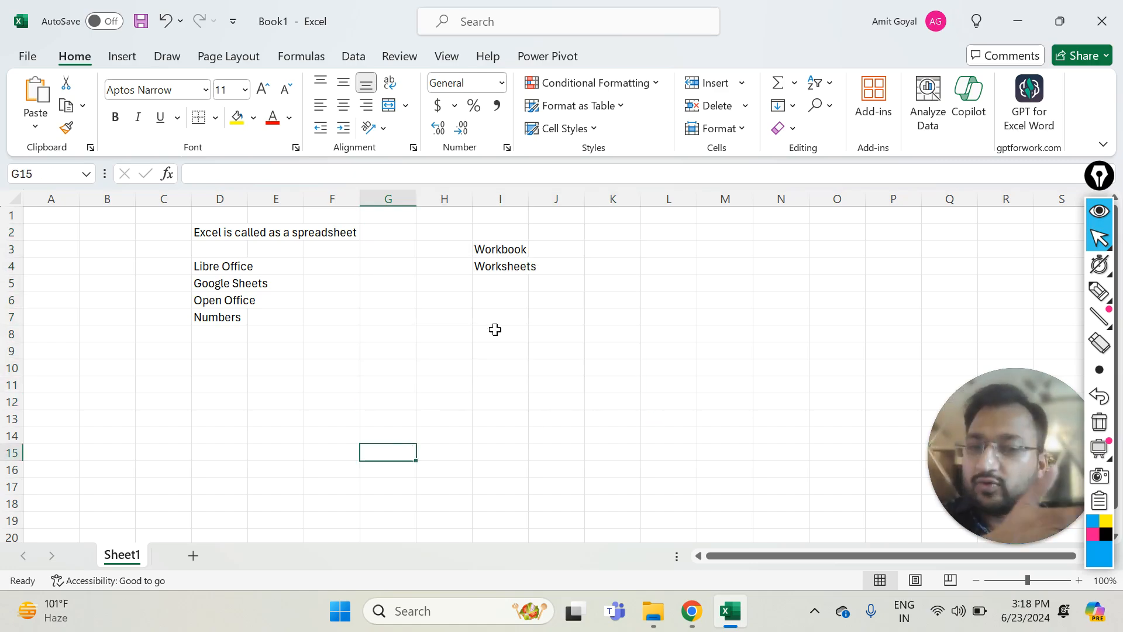
Enter "Cells" in cell I5 below Worksheets
left_click(494, 281)
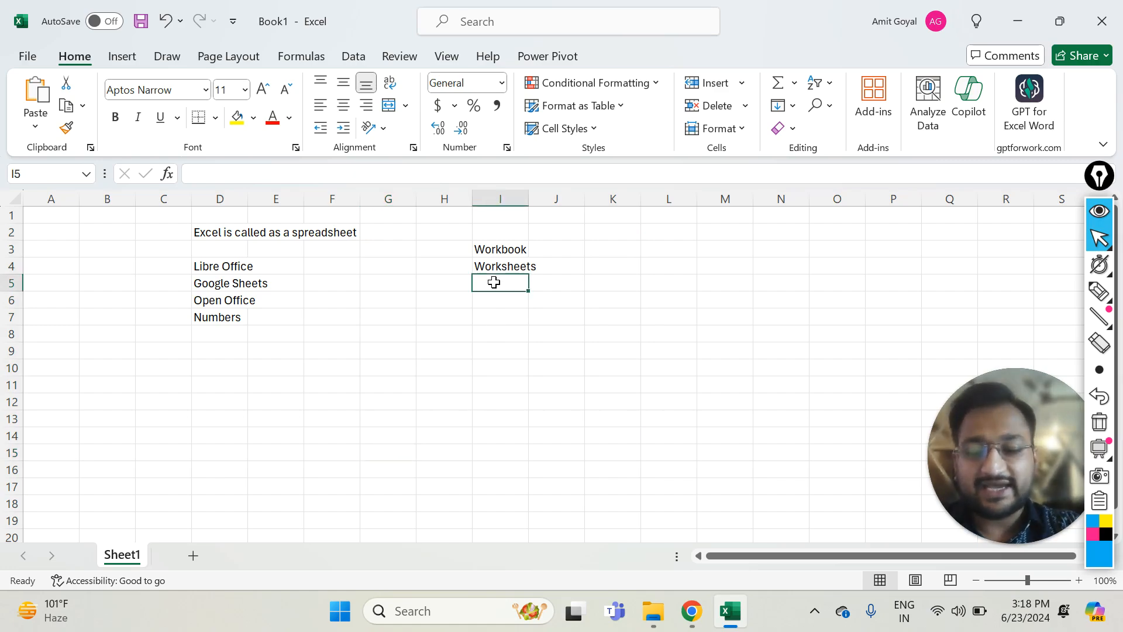
type("Cells")
key("Return")
left_click(605, 231)
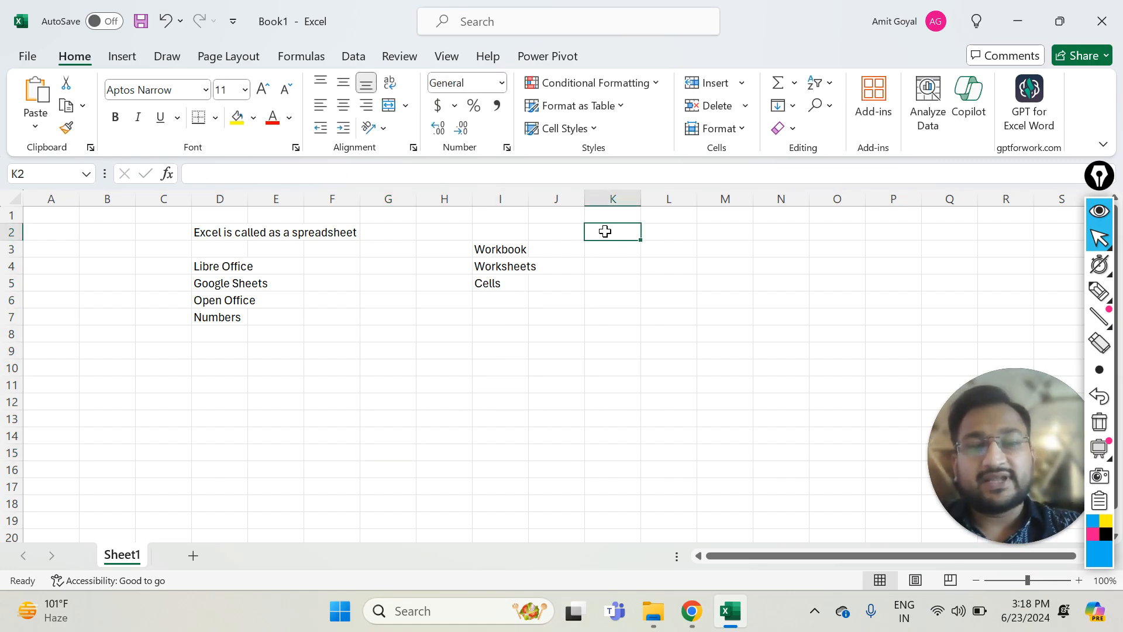
Select single cells one after another around the sheet, such as K5, J10 and F13, to show what a cell is
left_click(608, 285)
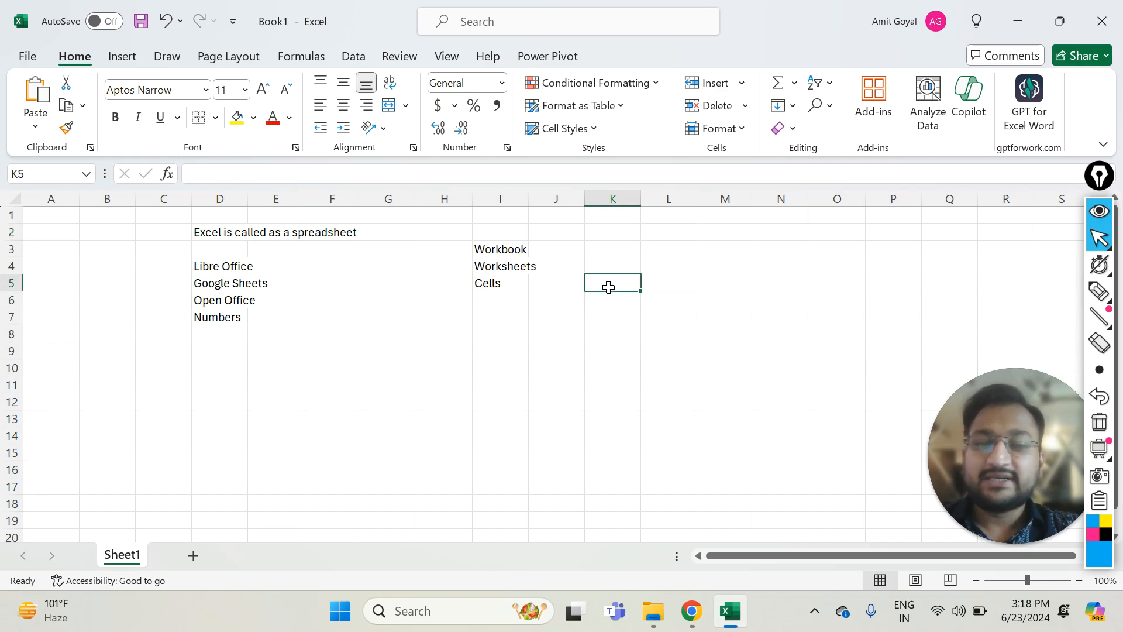
left_click(671, 285)
left_click(671, 345)
left_click(553, 367)
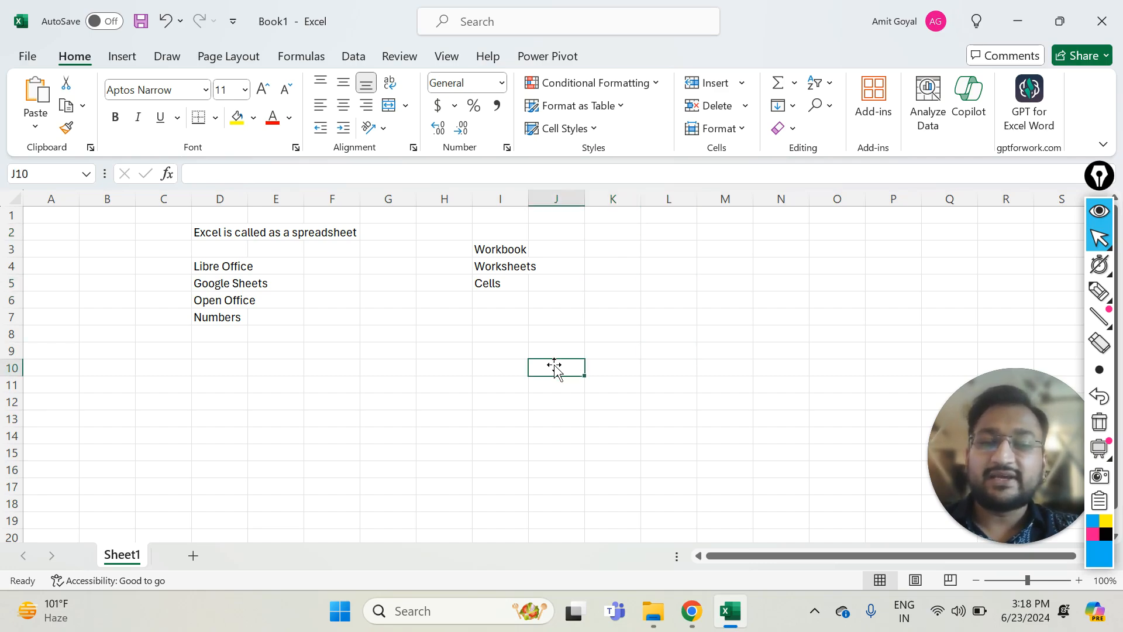
left_click(445, 380)
left_click(419, 320)
left_click(354, 363)
left_click(353, 417)
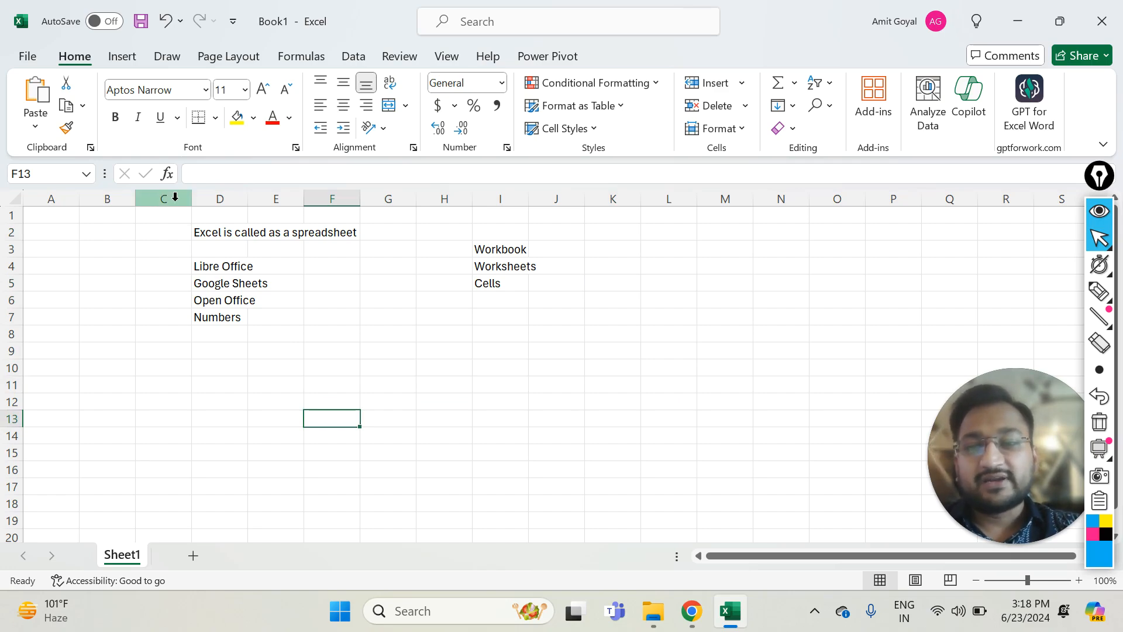
Select whole columns one at a time, including B, C, D, F, K and M, to show how columns are lettered
left_click_drag(167, 197, 221, 198)
left_click(225, 196)
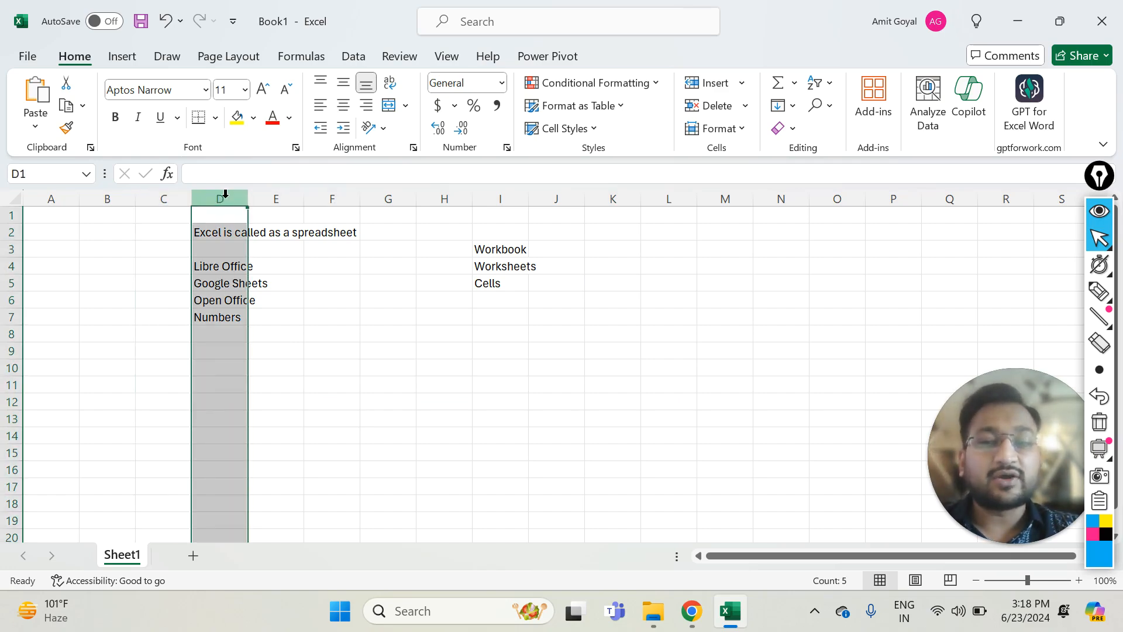
left_click(267, 196)
left_click(116, 197)
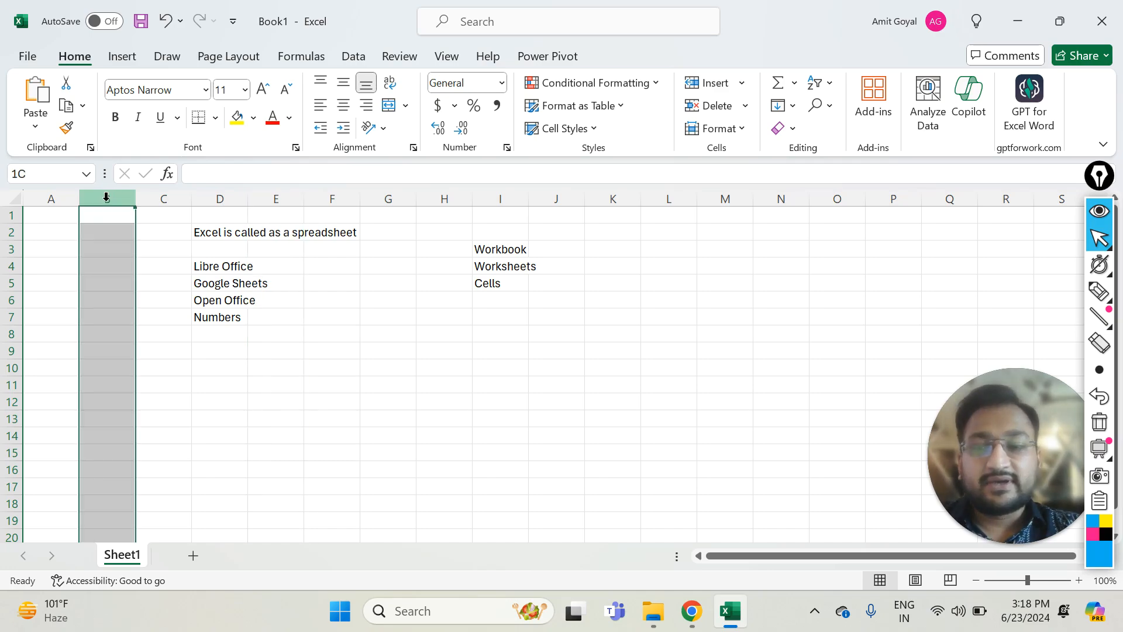
left_click(167, 197)
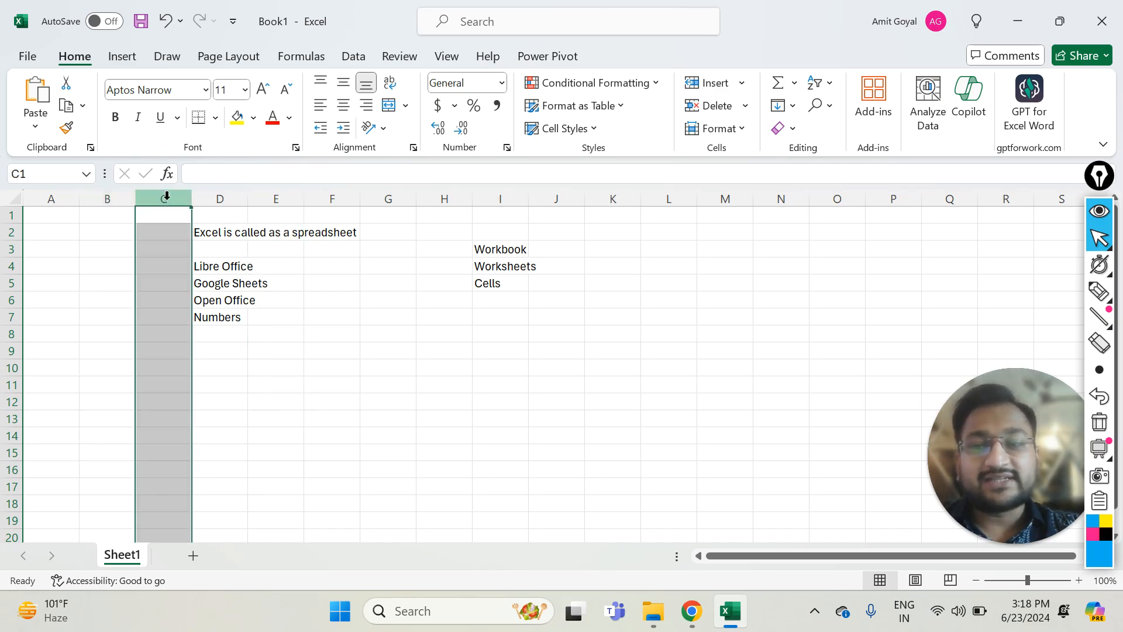
left_click(117, 196)
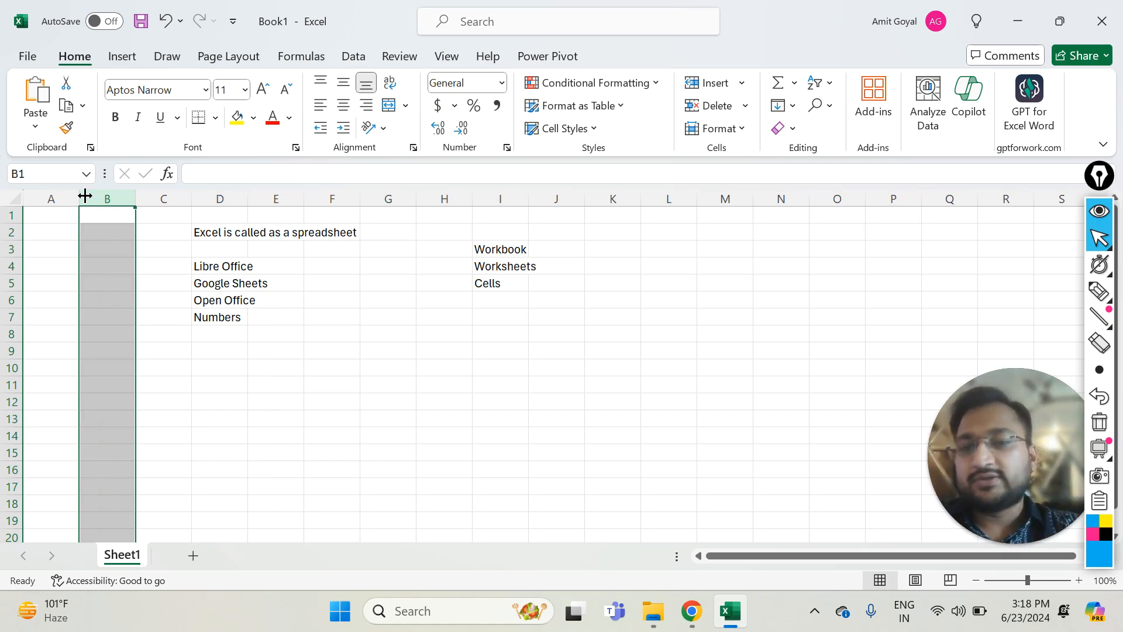
left_click(325, 196)
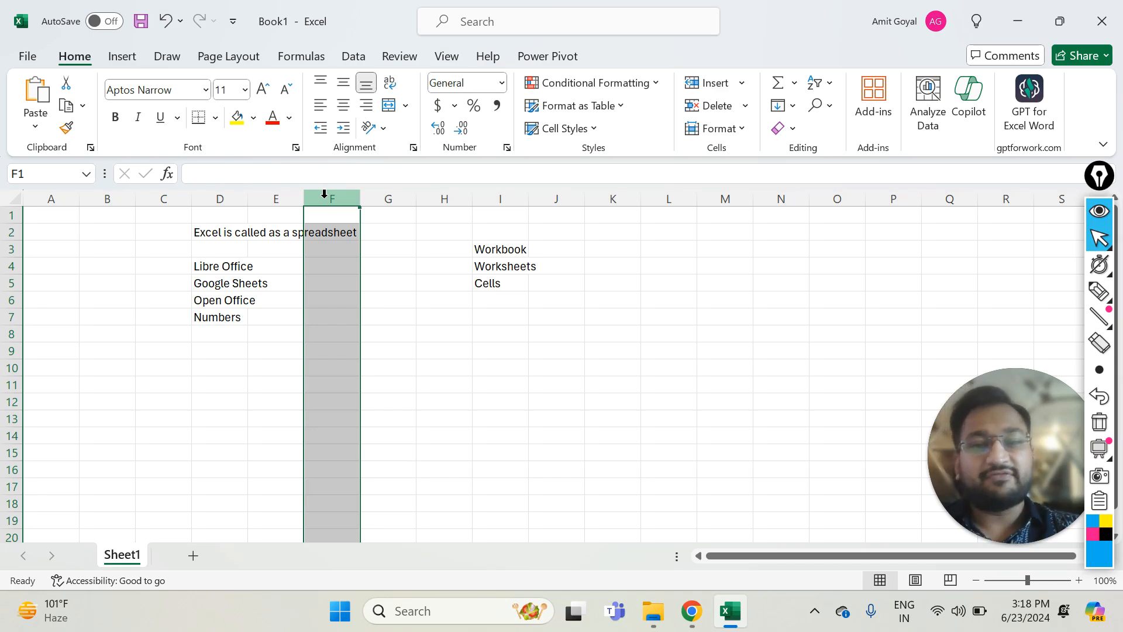
left_click(602, 193)
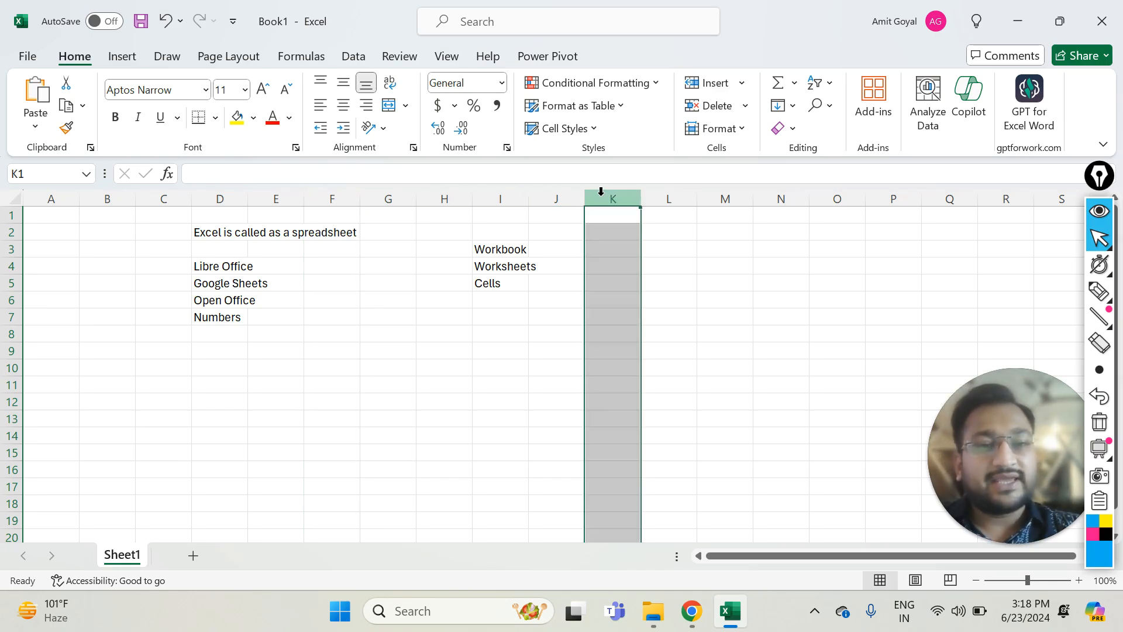
left_click(720, 197)
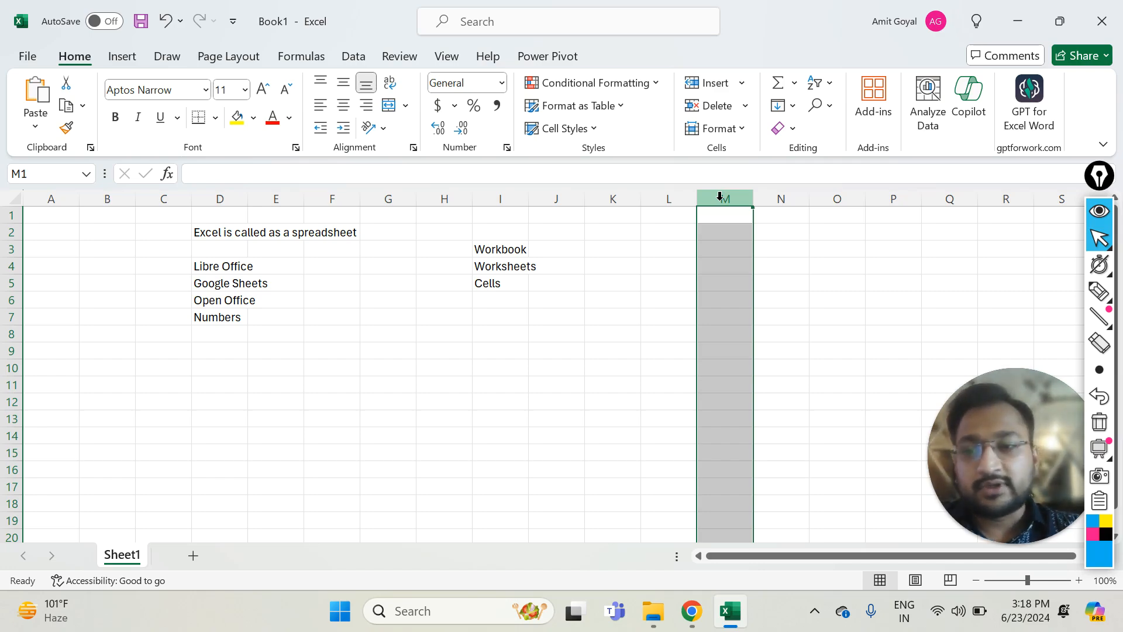
left_click(115, 196)
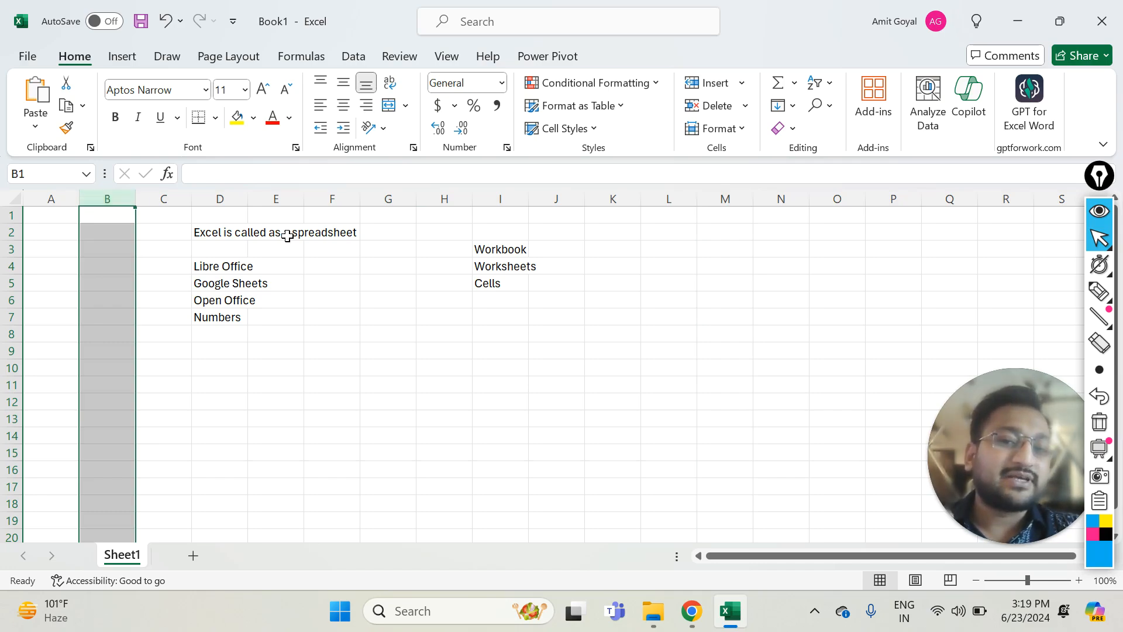
left_click(328, 197)
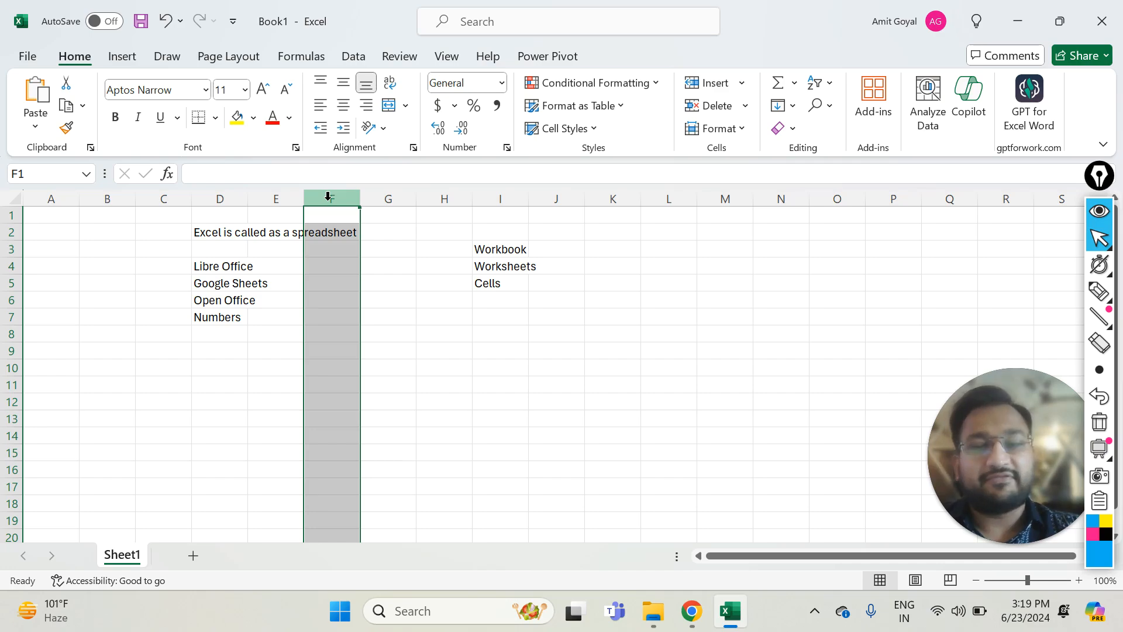
Select whole rows by number, including rows 24, 12 and 8, to show how rows are numbered
left_click(81, 484)
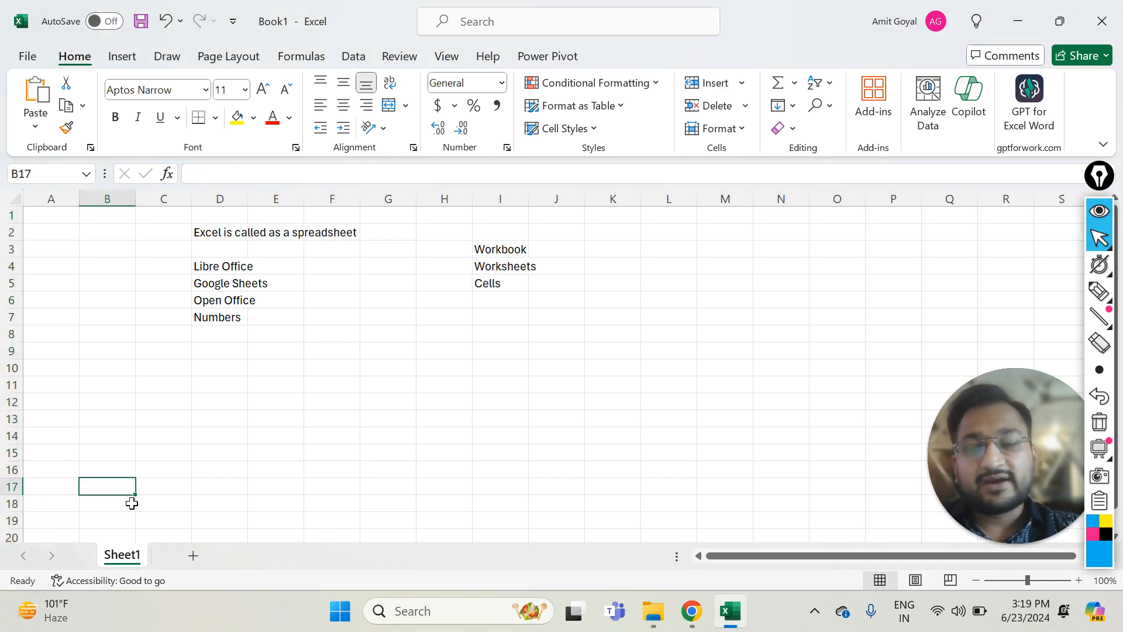
scroll(132, 503, "down", 2)
scroll(132, 503, "down", 1)
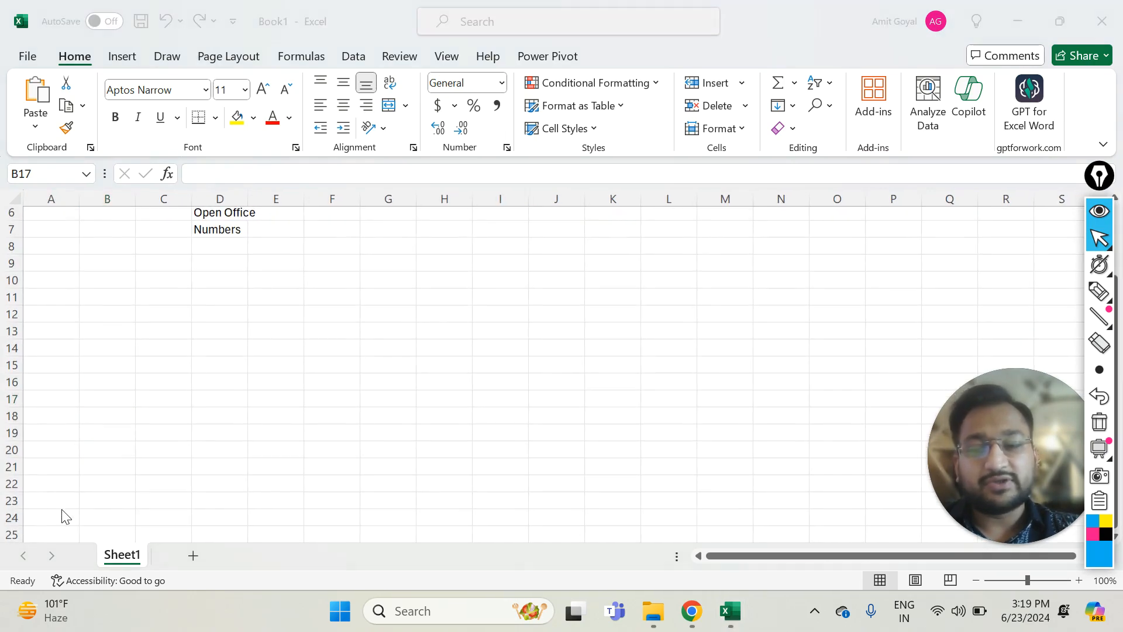
left_click(286, 513)
key("shift+space")
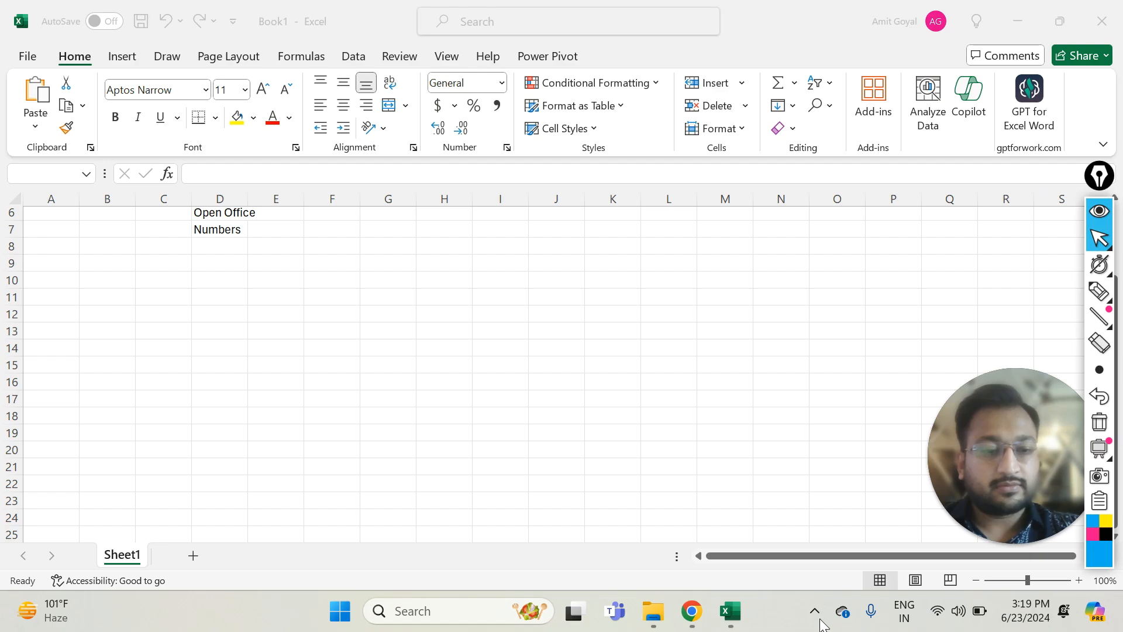
left_click(5, 314)
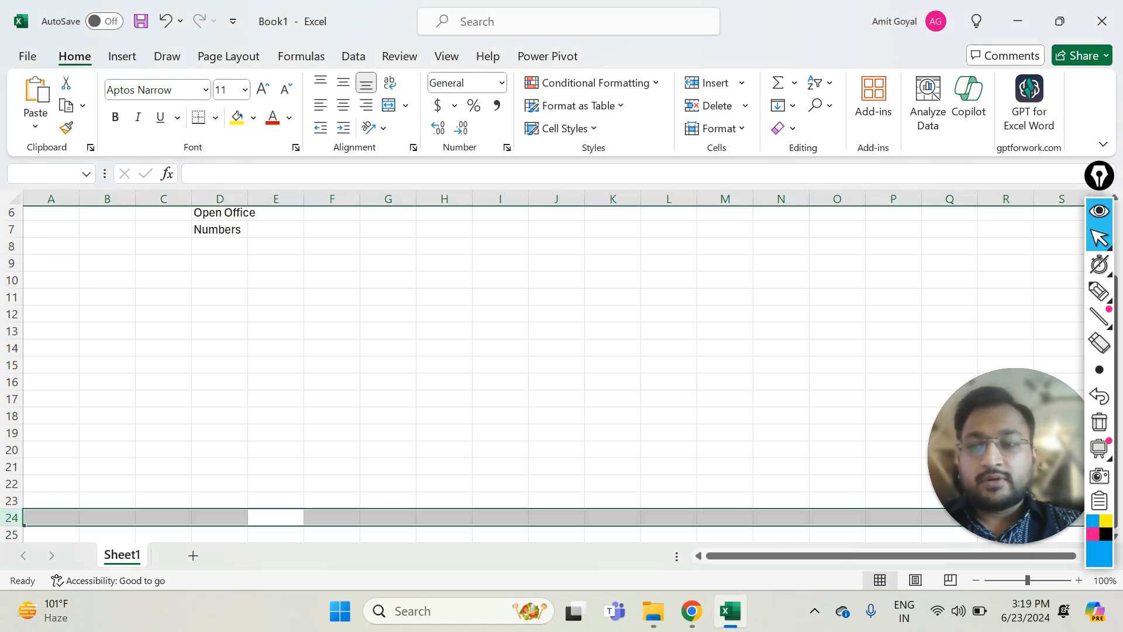
left_click(12, 246)
Select cells E12 and F8, and circle the area around E9 and the Name Box with the annotation pen
left_click(281, 308)
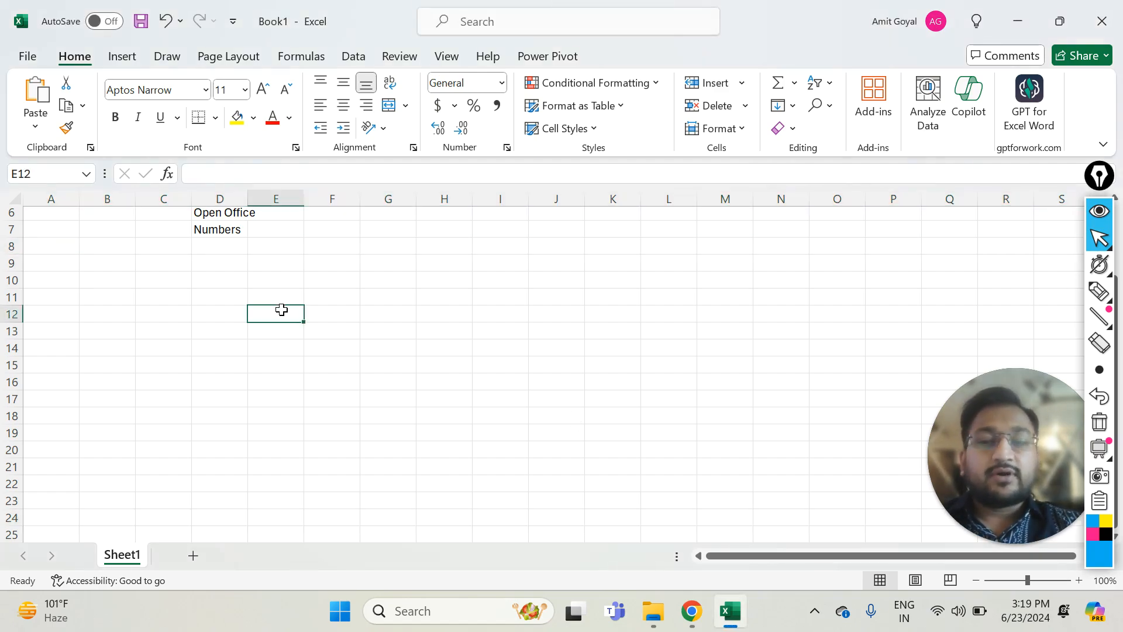
left_click(354, 249)
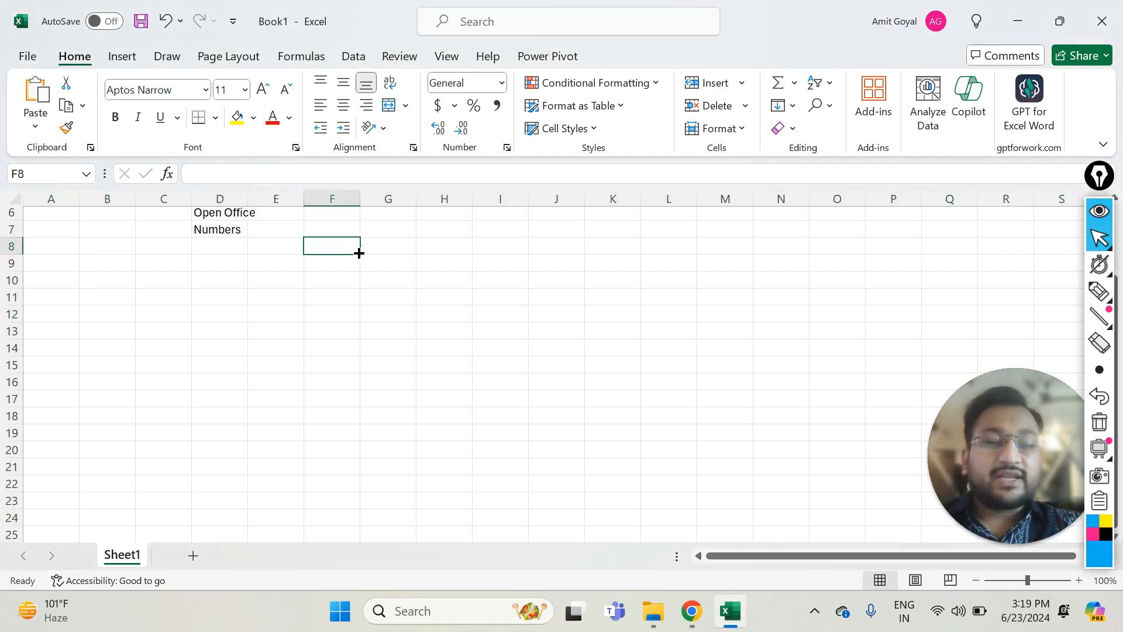
left_click(1100, 291)
mouse_move(260, 252)
left_mouse_down()
mouse_move(258, 284)
mouse_move(247, 238)
left_mouse_up()
mouse_move(51, 154)
left_mouse_down()
mouse_move(8, 198)
mouse_move(50, 170)
mouse_move(35, 160)
left_mouse_up()
left_click(1099, 238)
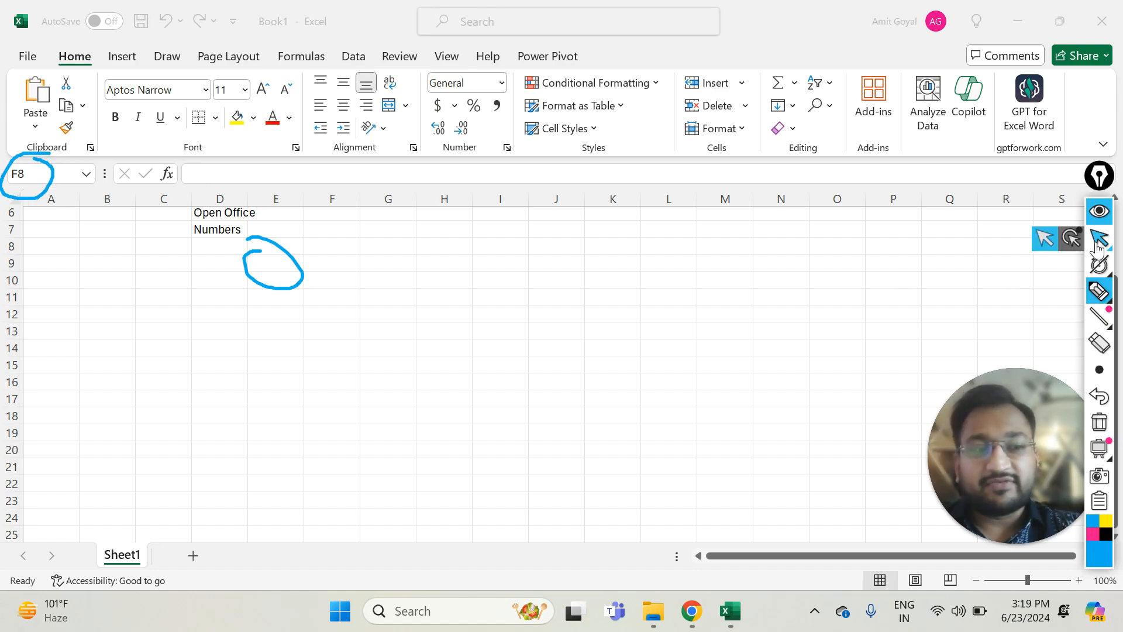
Examine cell addresses in the Name Box by selecting F9, highlighting its address, and selecting F12, C9 and D13
left_click(325, 264)
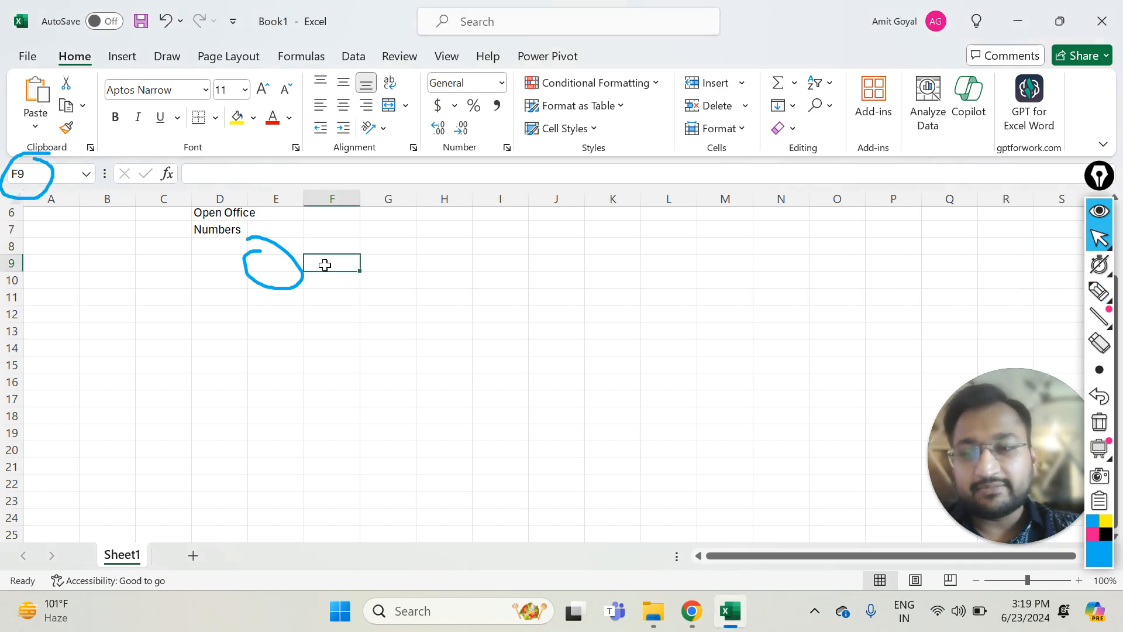
left_click(28, 173)
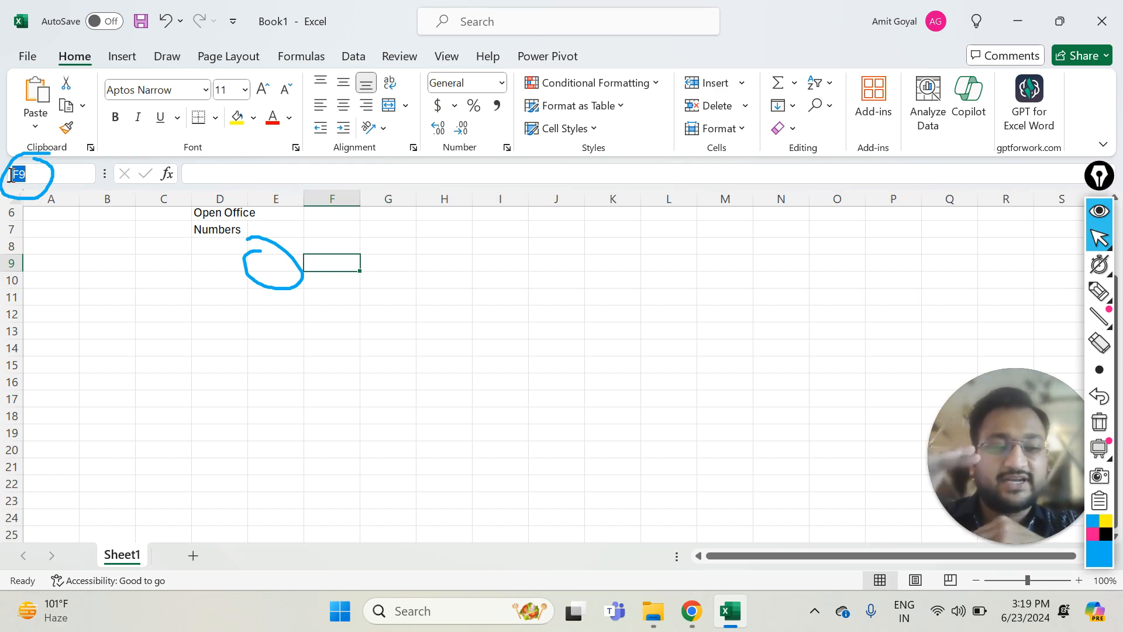
left_click(312, 316)
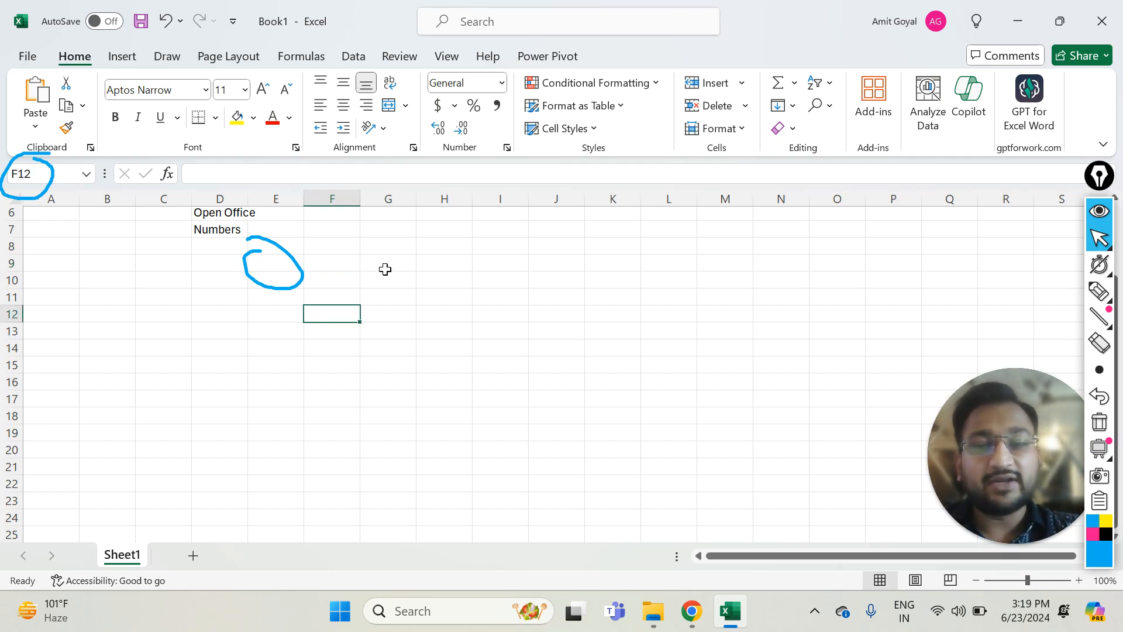
left_click(143, 261)
left_click(195, 332)
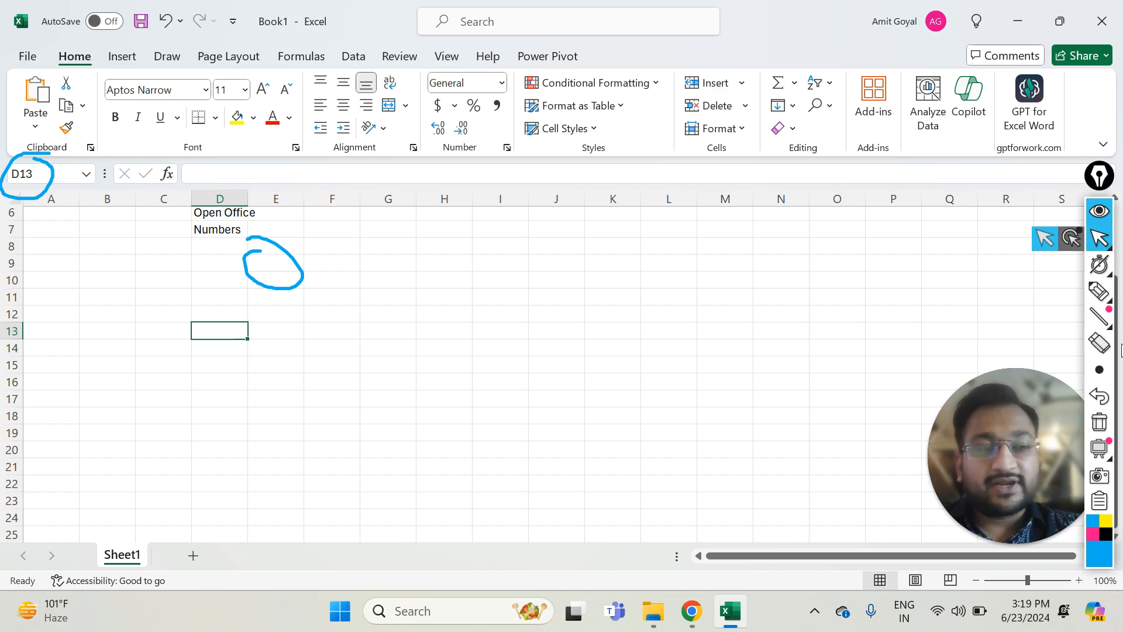
Circle the formula bar with the annotation pen, add an arrow pointing at it, and clear all drawings
left_click(1099, 291)
mouse_move(201, 158)
left_mouse_down()
mouse_move(169, 191)
mouse_move(241, 195)
mouse_move(196, 165)
left_mouse_up()
mouse_move(311, 148)
left_mouse_down()
mouse_move(272, 170)
mouse_move(290, 183)
left_mouse_up()
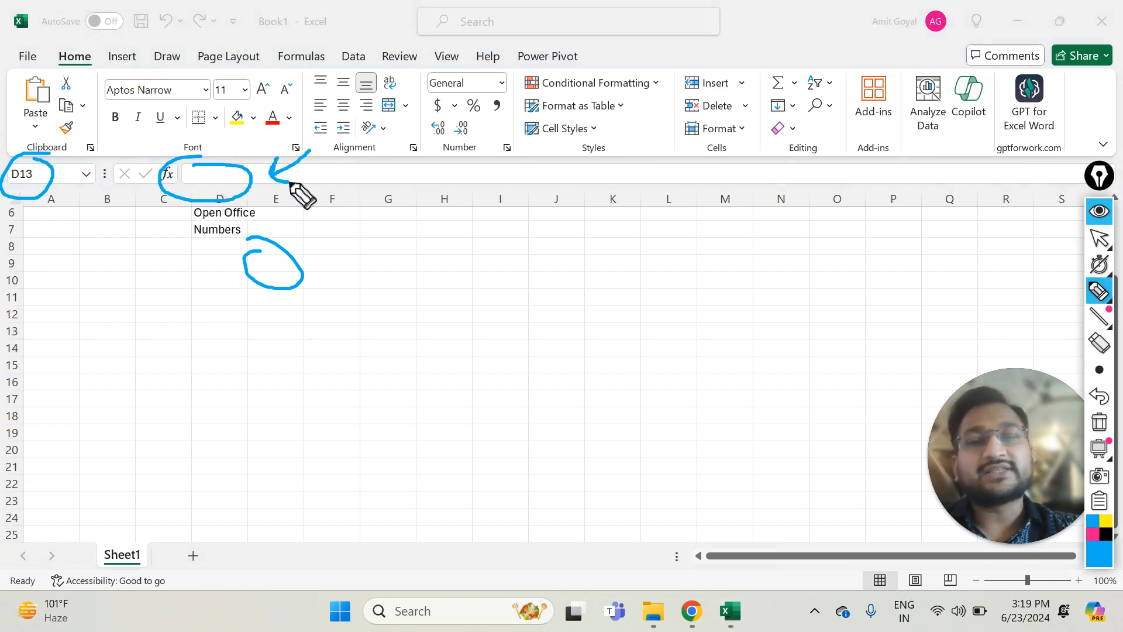
left_click(1099, 426)
left_click(1099, 238)
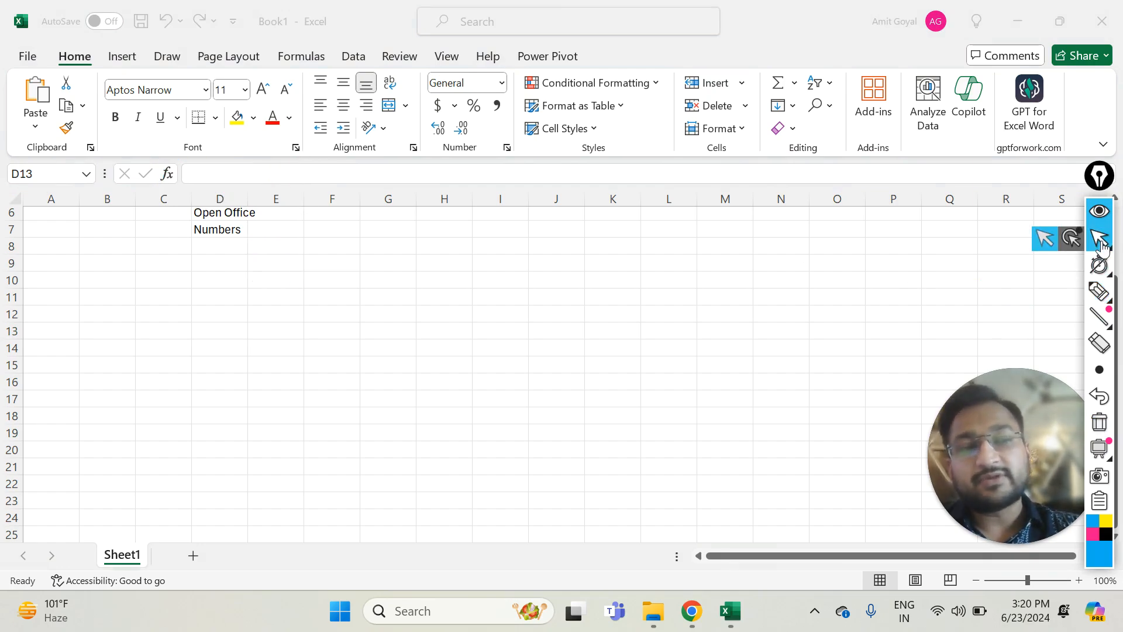
Enter "Apple" in cell E10
left_click(268, 275)
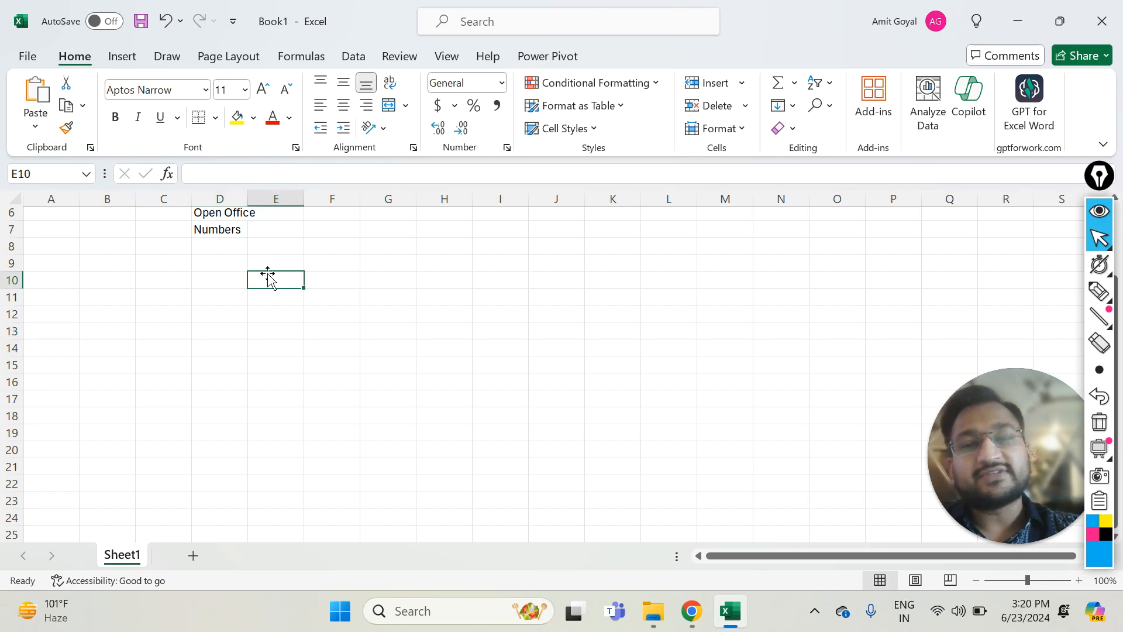
type("Apple")
key("Return")
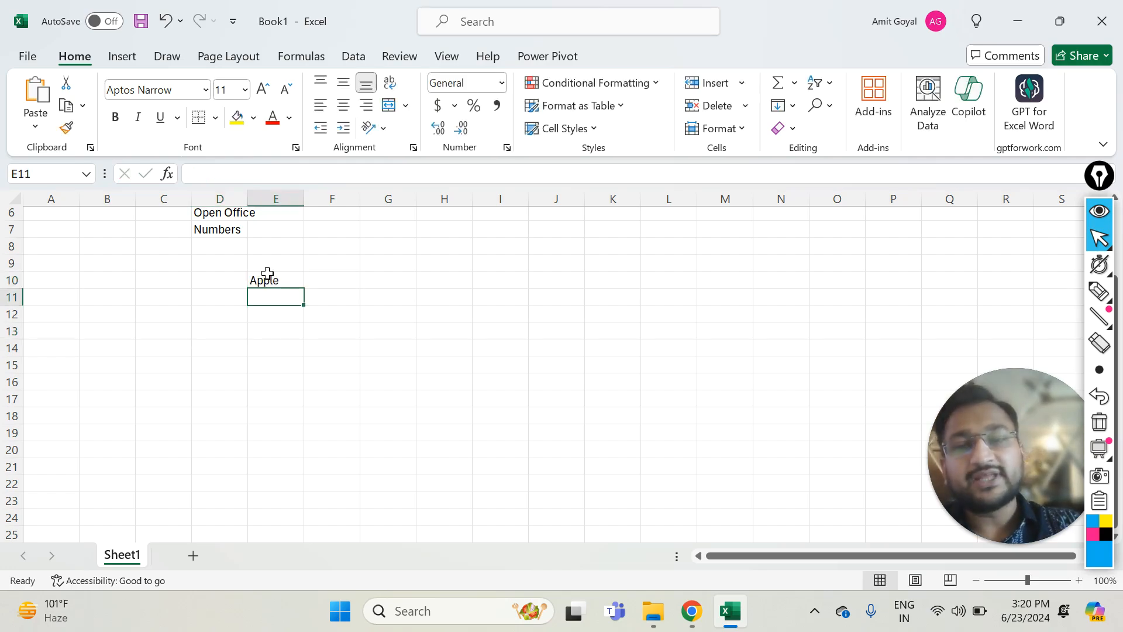
Highlight the content of cell E10 in the formula bar and leave the edit with E10 selected again
left_click(268, 275)
left_click(229, 173)
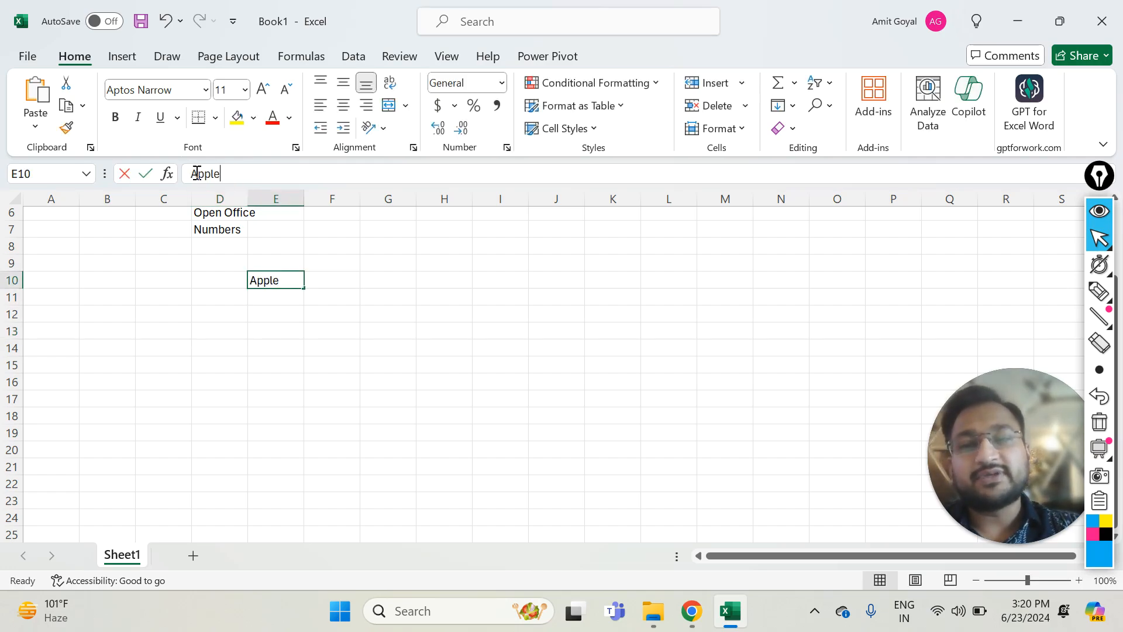
double_click(198, 174)
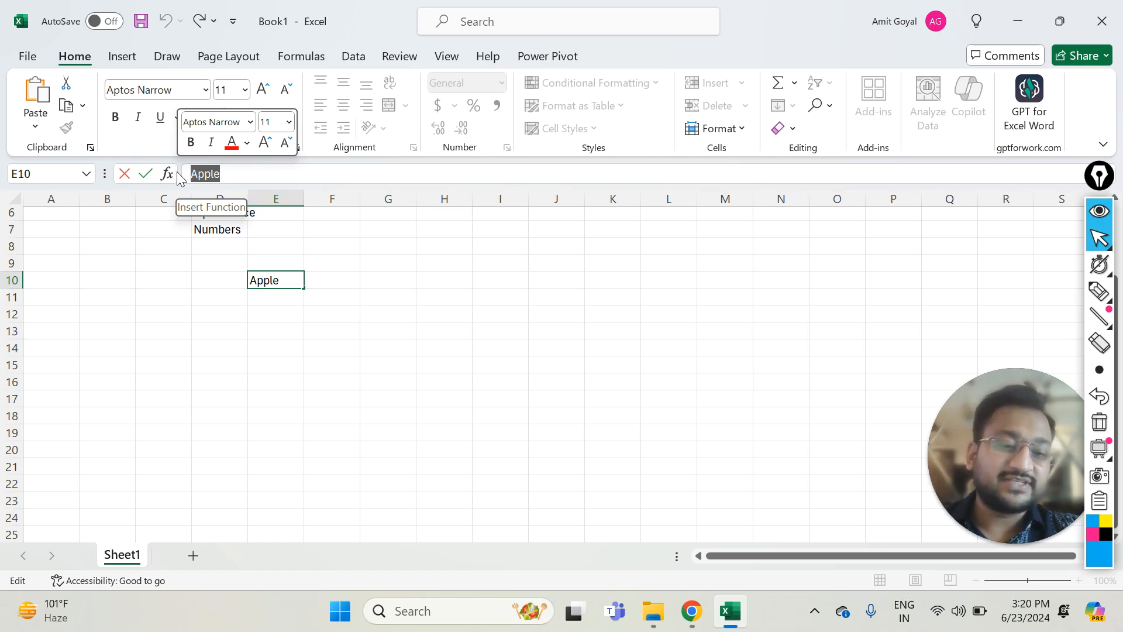
key("Return")
key("Up")
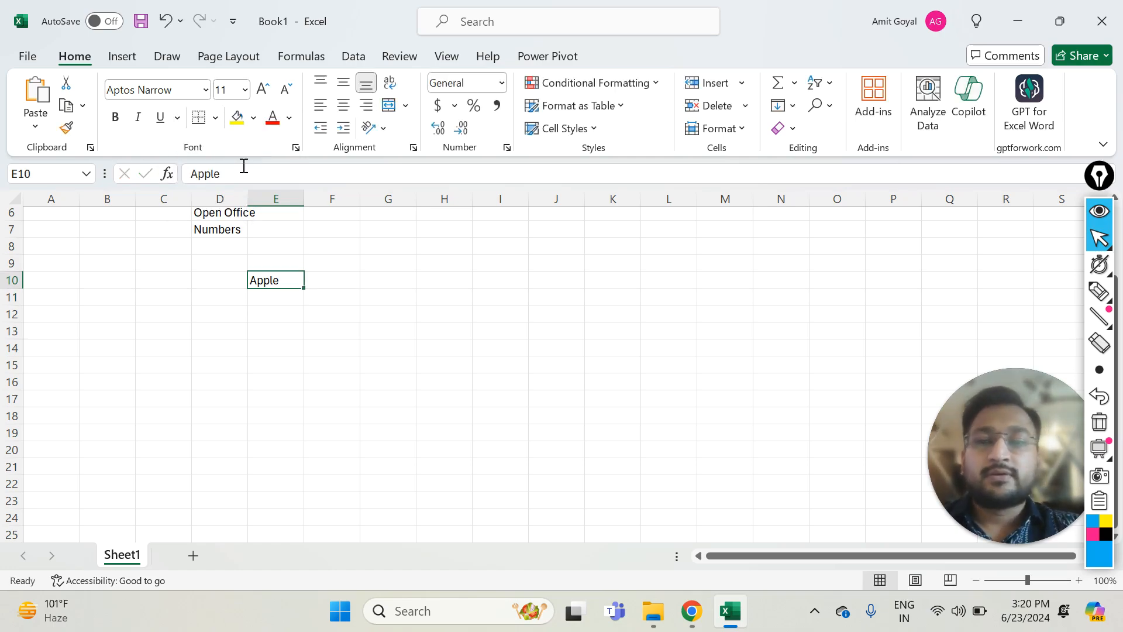
Bracket both ends of the ribbon with the annotation pen and clear the drawings
left_click(1099, 291)
mouse_move(26, 44)
left_mouse_down()
mouse_move(11, 45)
mouse_move(16, 123)
mouse_move(46, 166)
left_mouse_up()
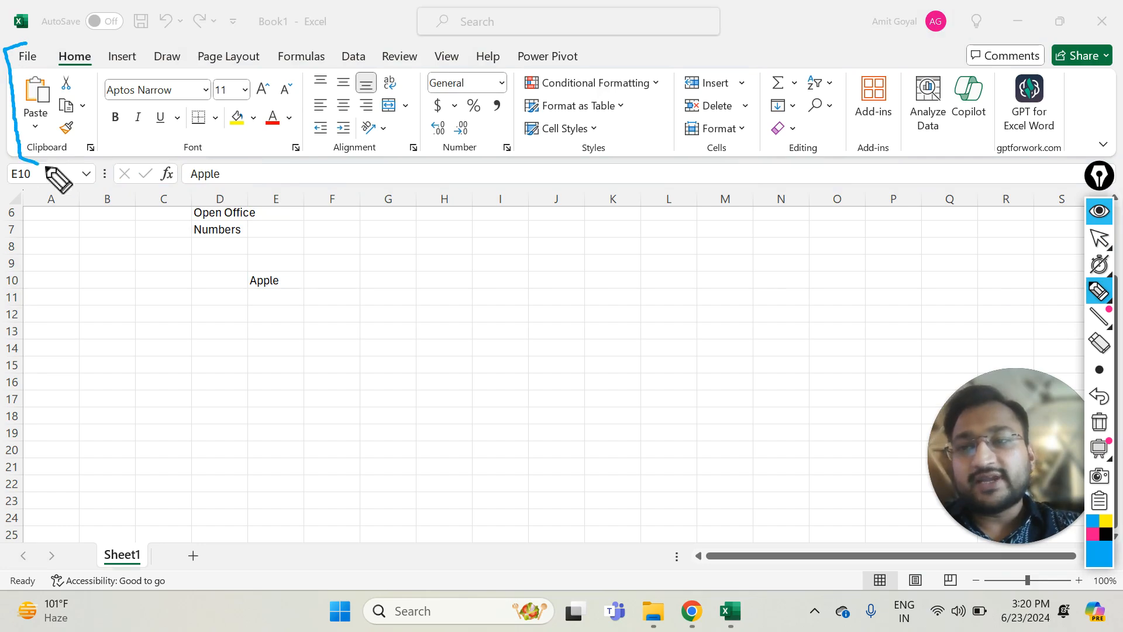
left_click(924, 51)
mouse_move(1041, 65)
left_mouse_down()
mouse_move(1067, 158)
mouse_move(1025, 163)
left_mouse_up()
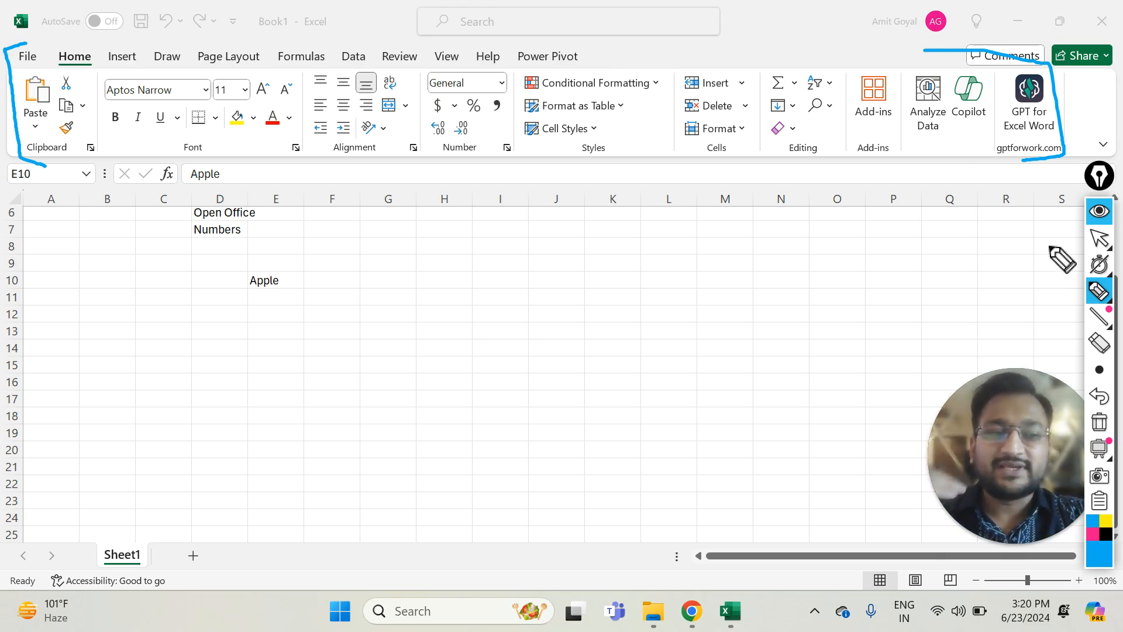
left_click(1100, 421)
left_click(275, 246)
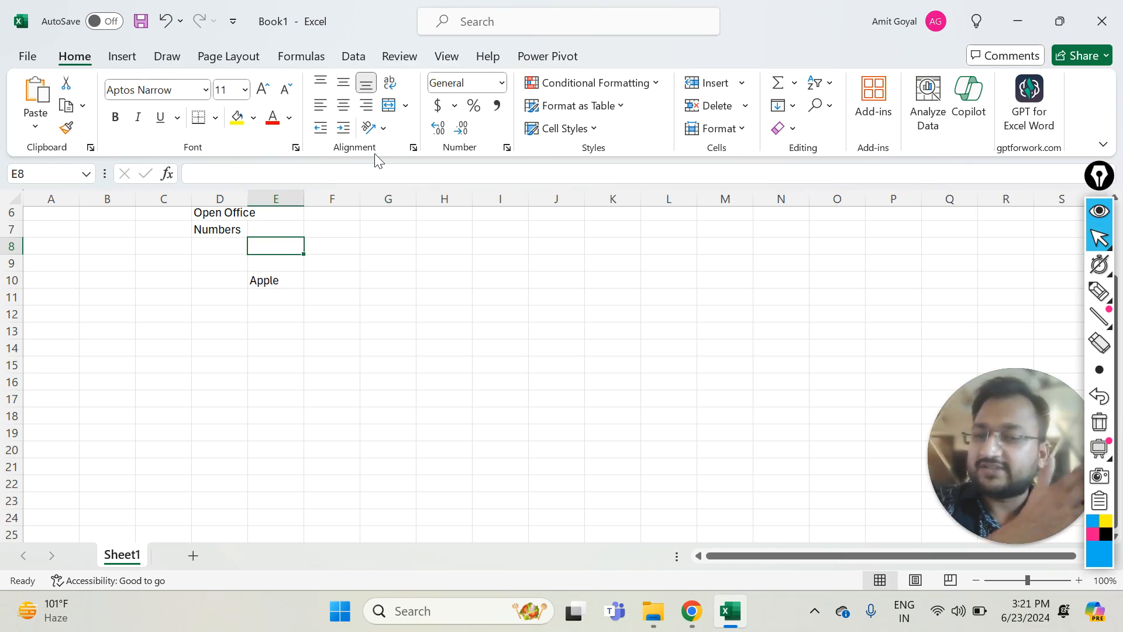
left_click(234, 346)
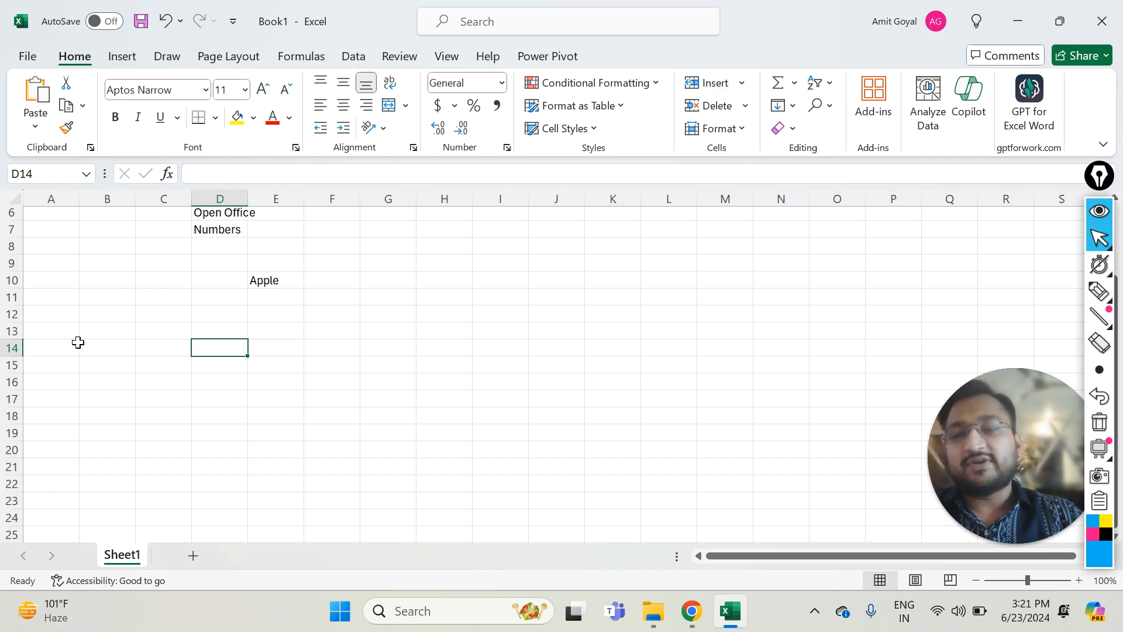
left_click(97, 350)
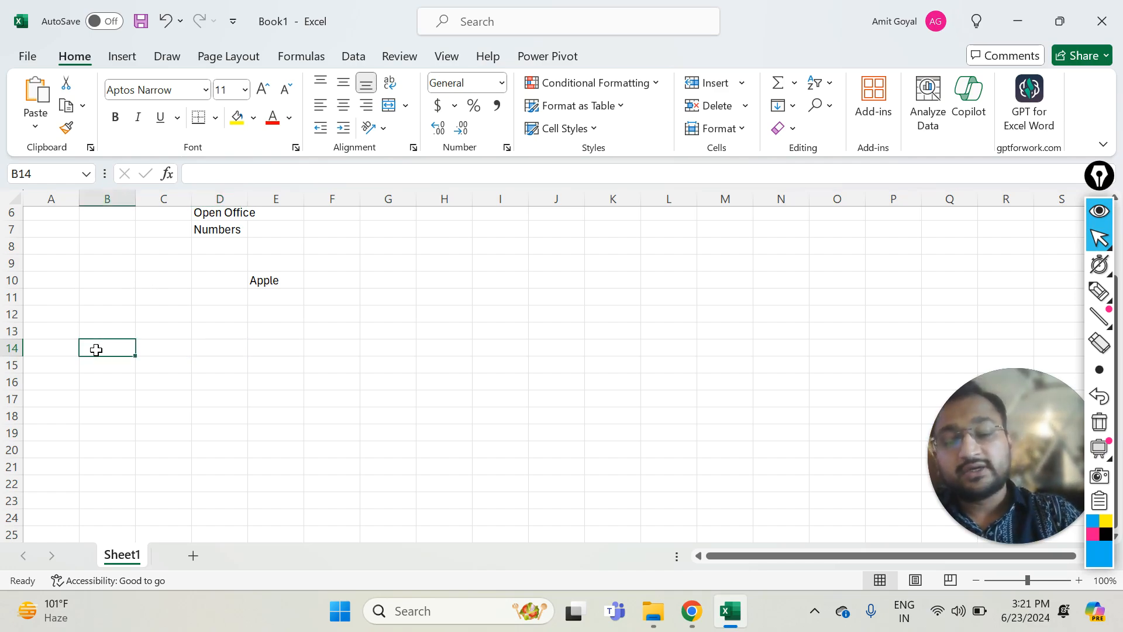
Enter the heading "Strengths" in cell B14 and format it bold and italic
type("Stre")
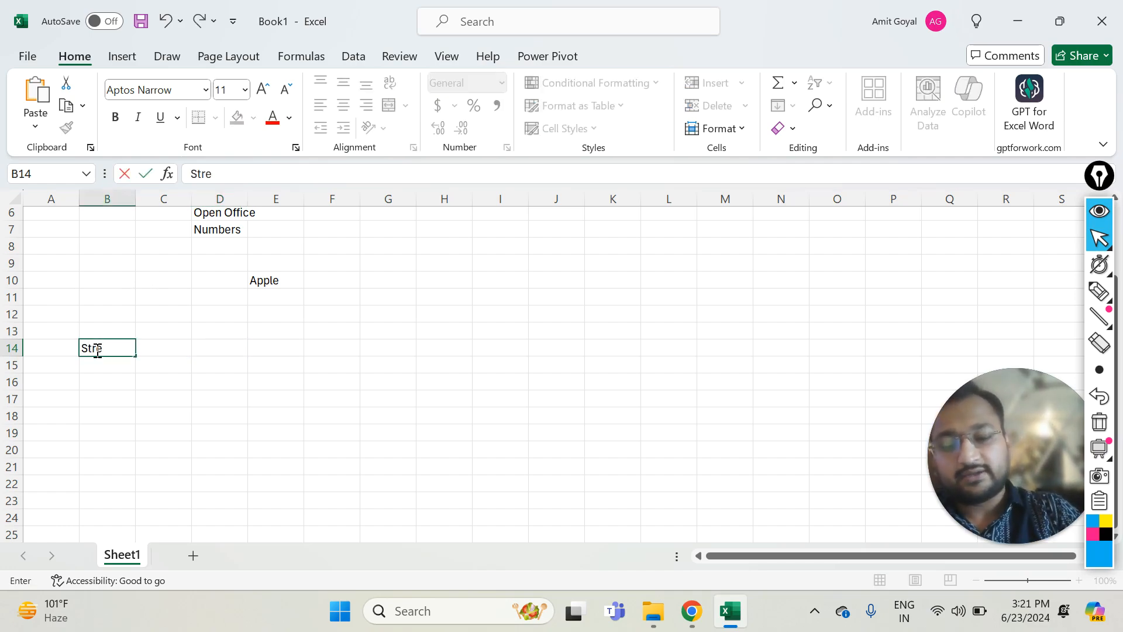
type("ngths")
key("Return")
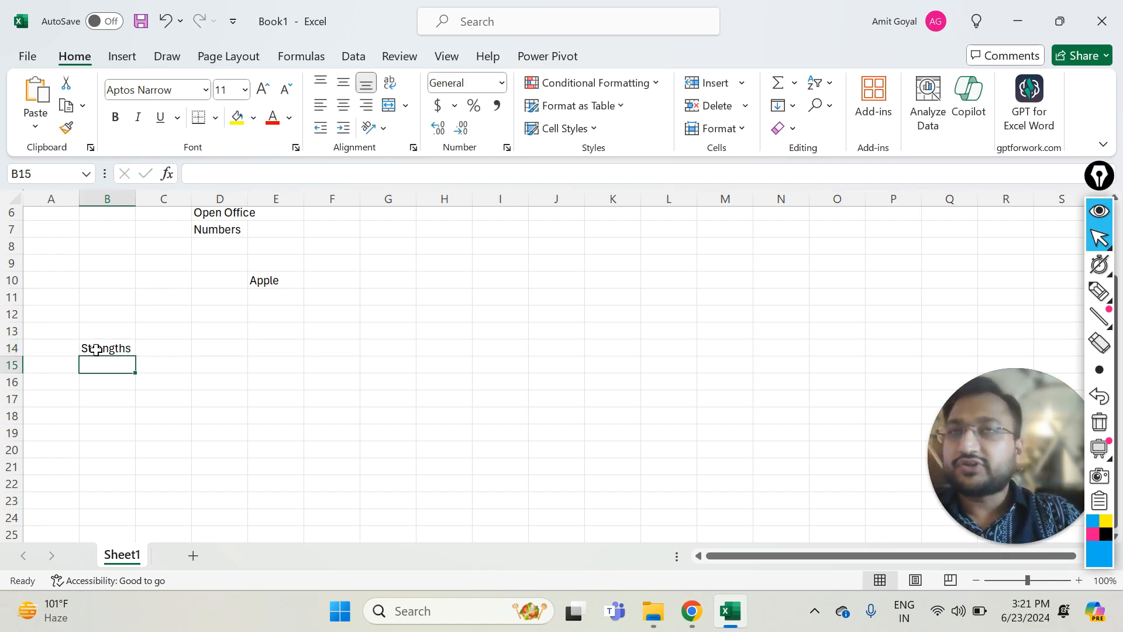
left_click(96, 350)
key("ctrl+b")
key("ctrl+i")
key("Down")
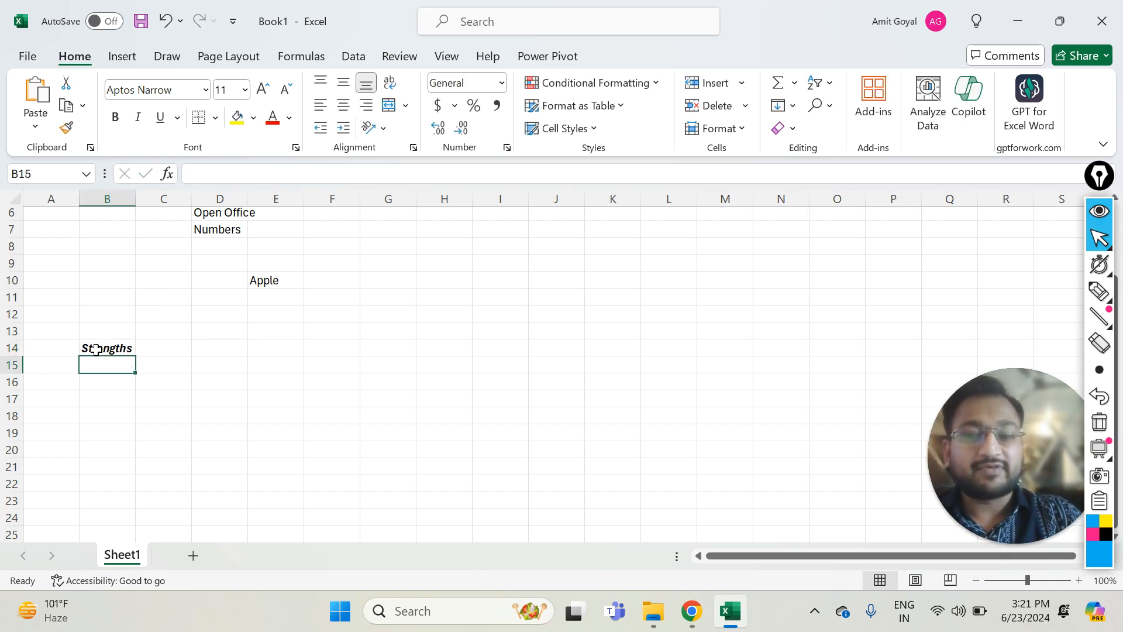
List "Ease of Use" in B15 and "No technical knowledge required" in B16 under the Strengths heading
type("Ease of Use")
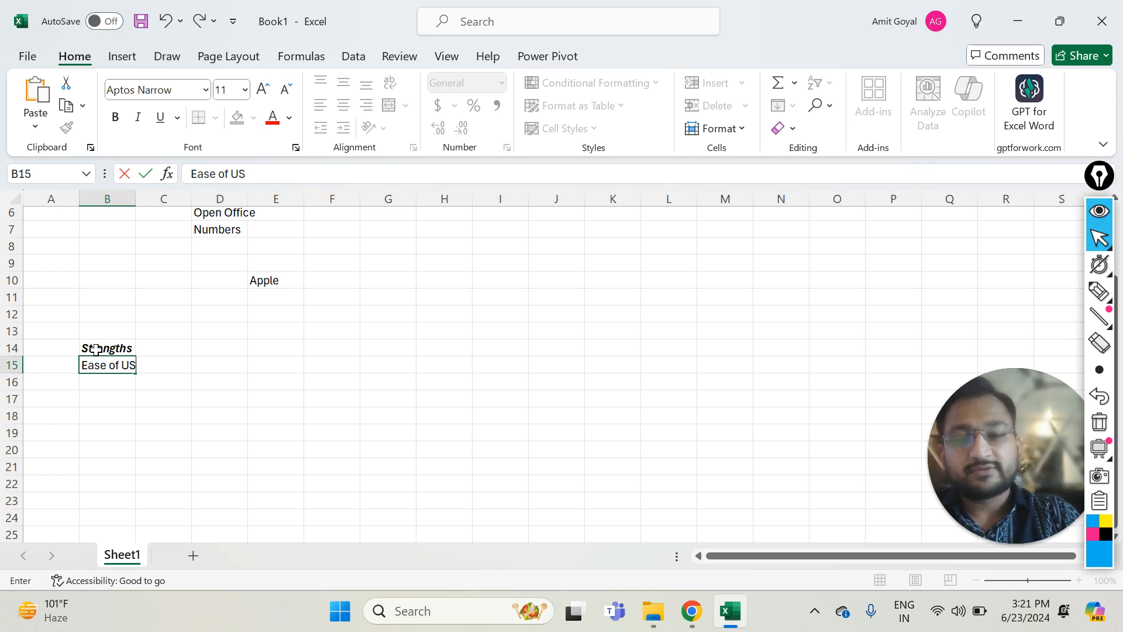
key("Return")
type("No te")
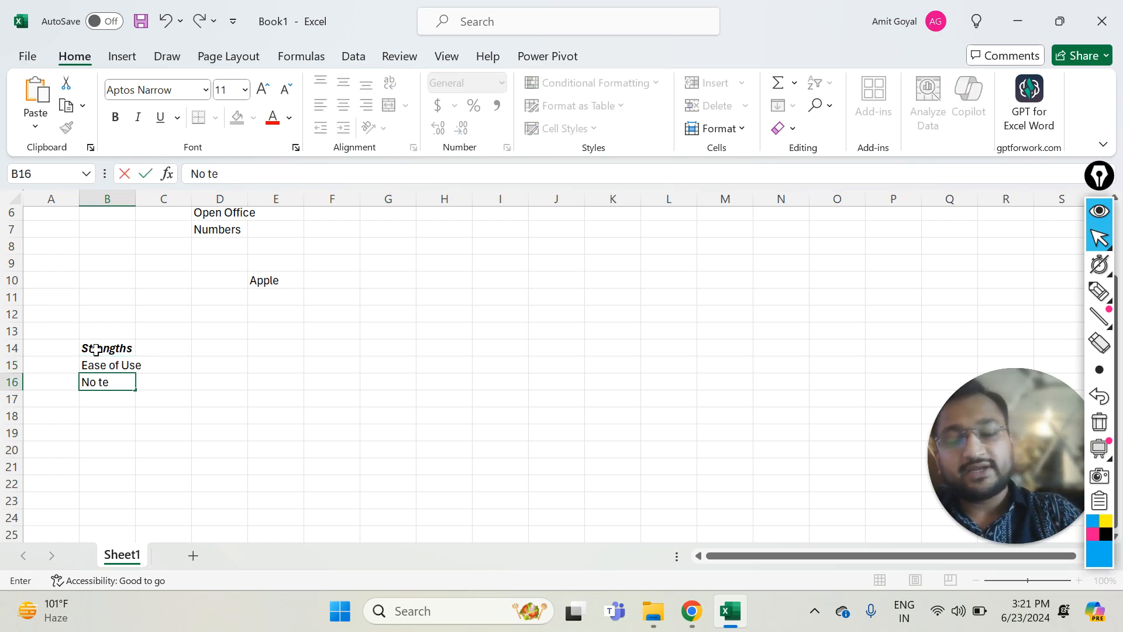
type("chnical knowledge required")
key("Return")
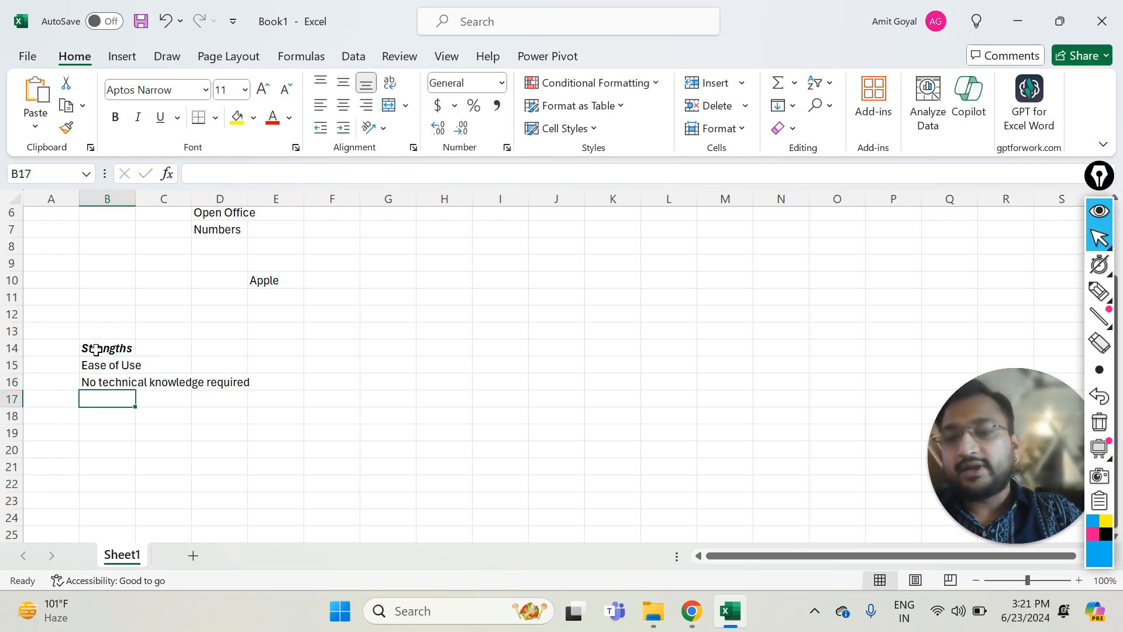
Add "Formulas and Functions" in cell B17 of the Strengths list
type("Formlas")
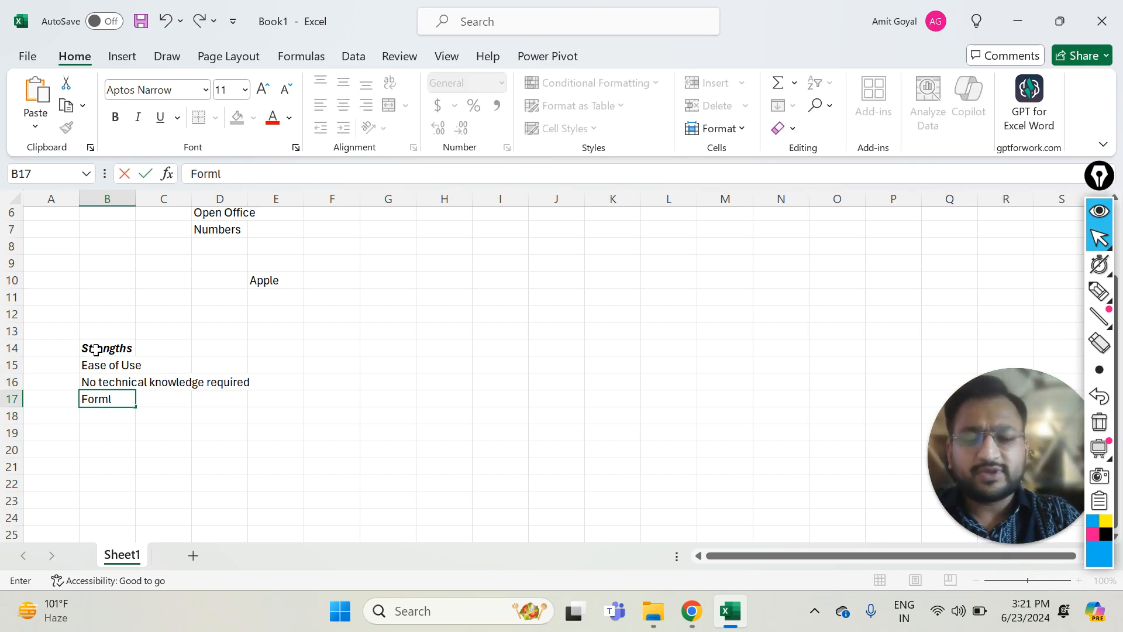
key("BackSpace")
key("BackSpace")
key("BackSpace")
type("ulas")
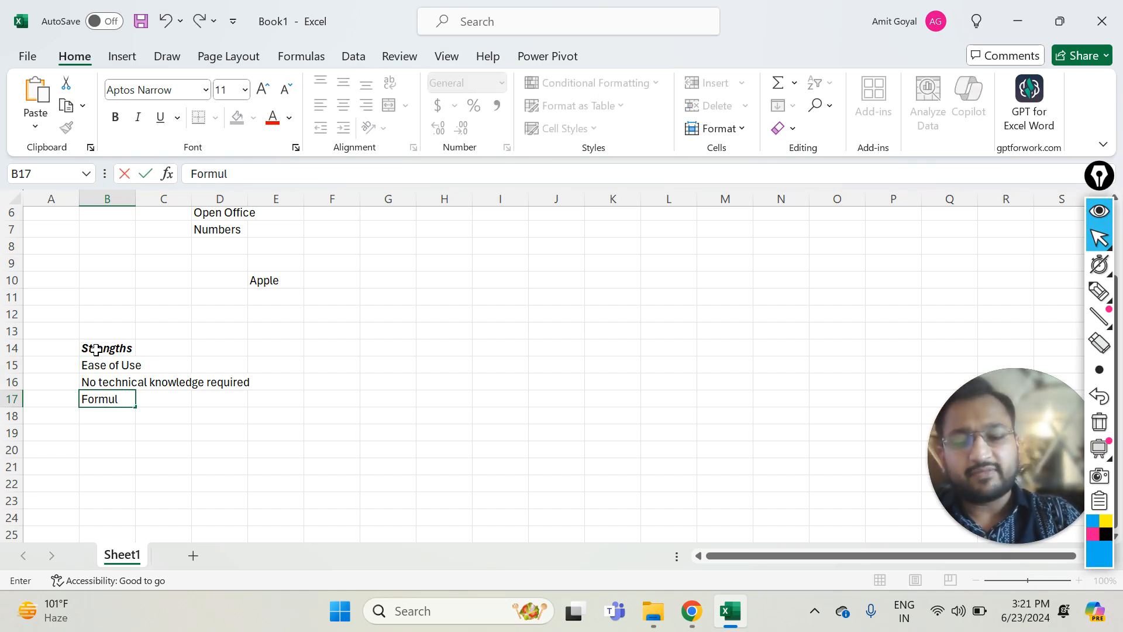
type(" ans")
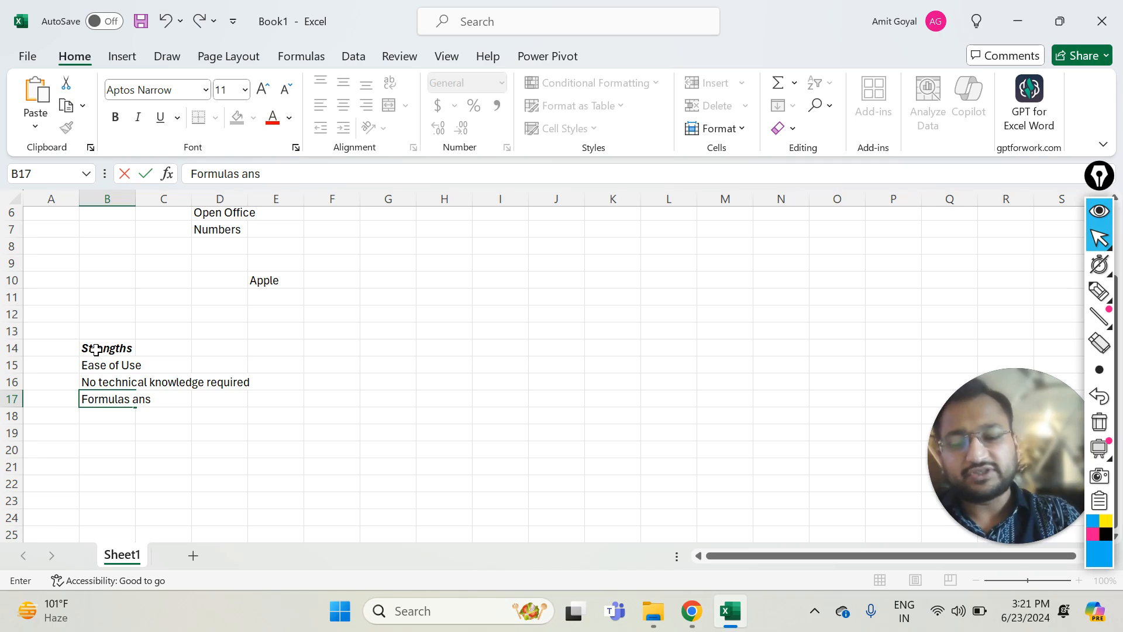
key("BackSpace")
type("d Funcio")
key("BackSpace")
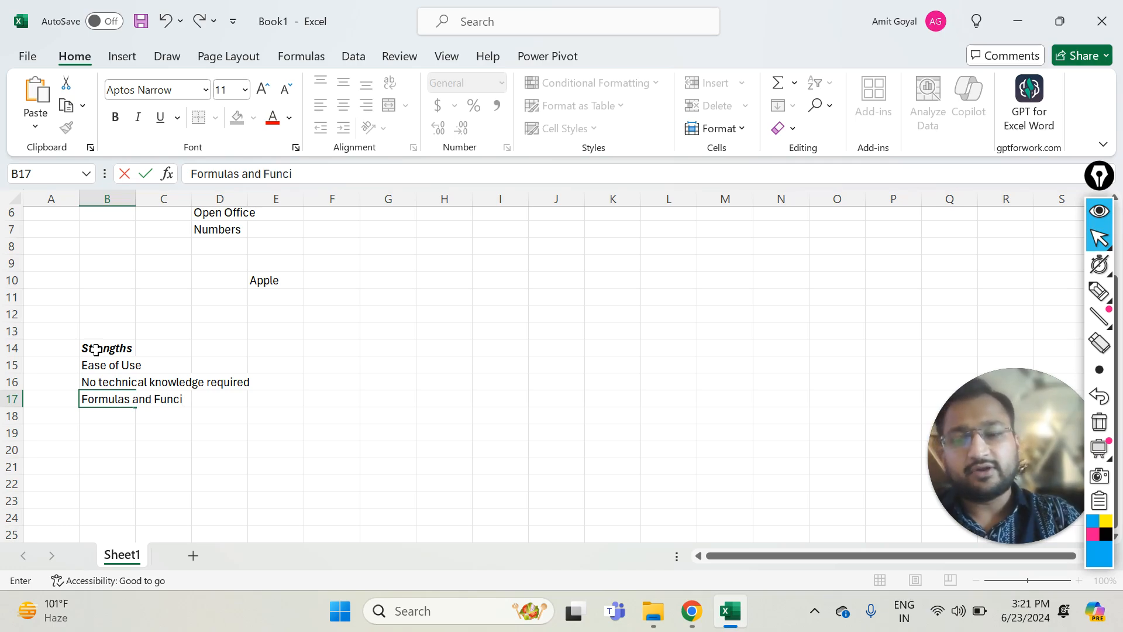
type("tions")
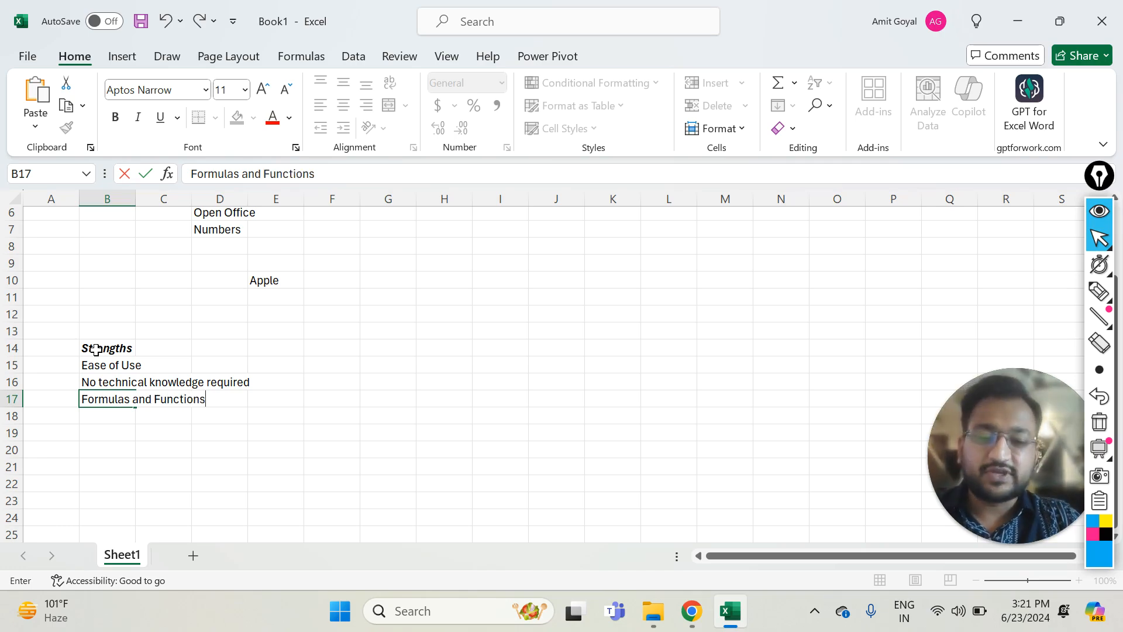
key("Return")
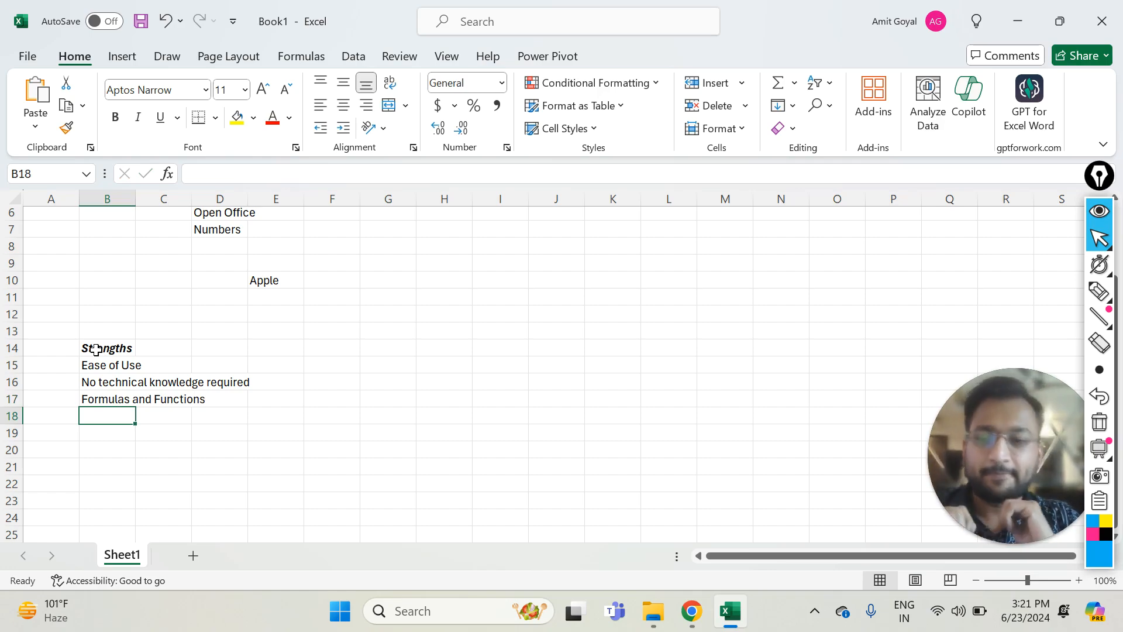
Complete the Strengths list with "Charts" in B18, "Automation" in B19 and "Statistical Analysis" in B20
type("Charts")
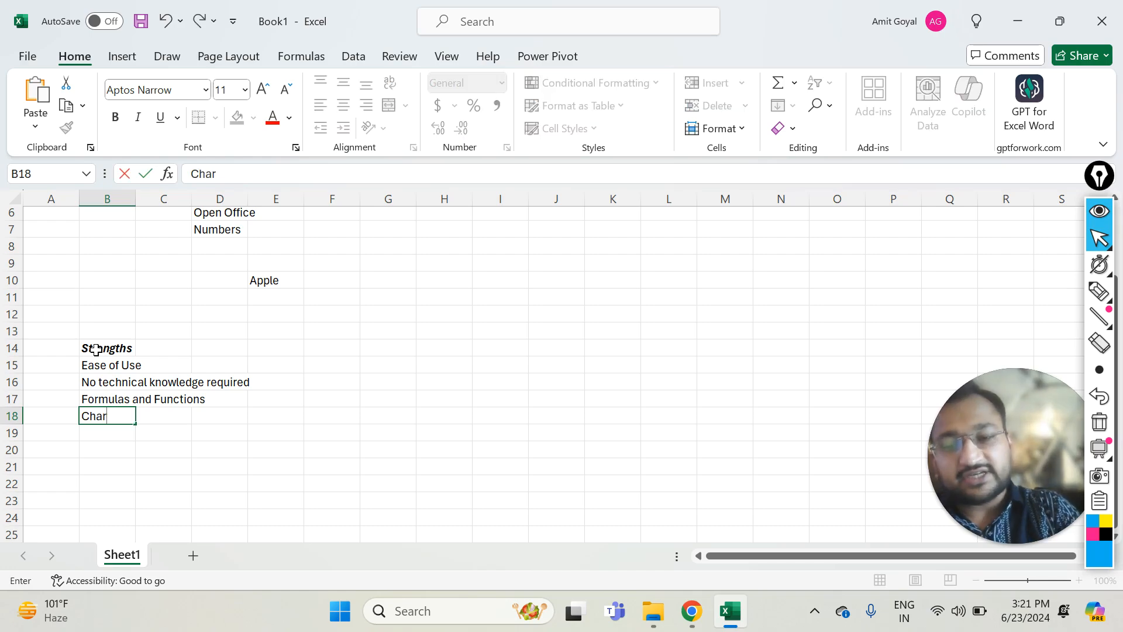
key("Return")
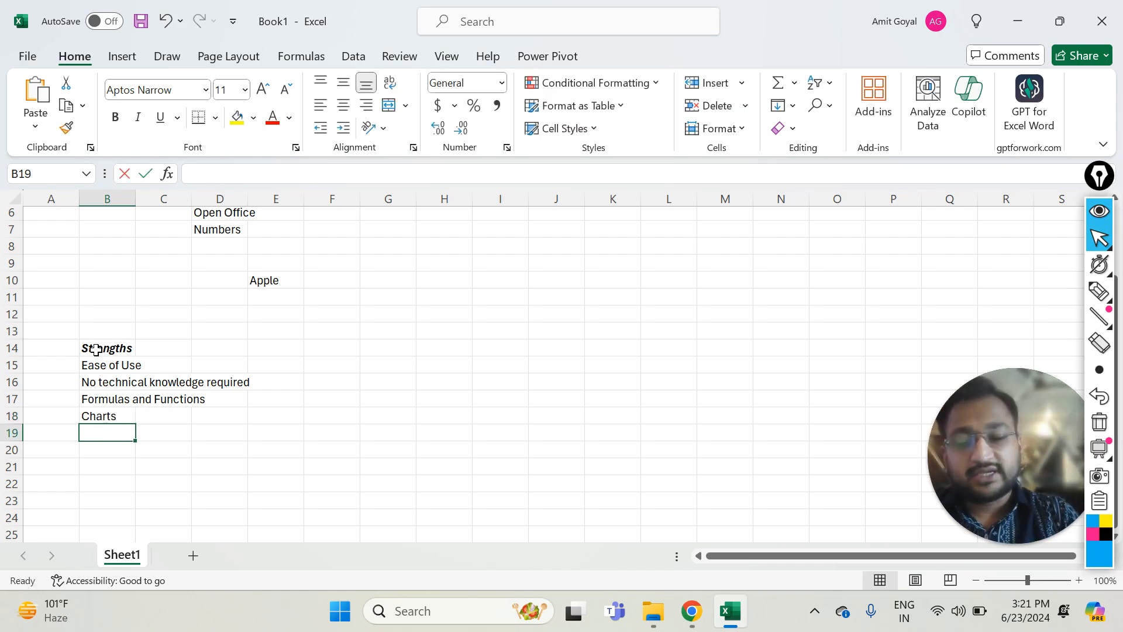
type("Automation")
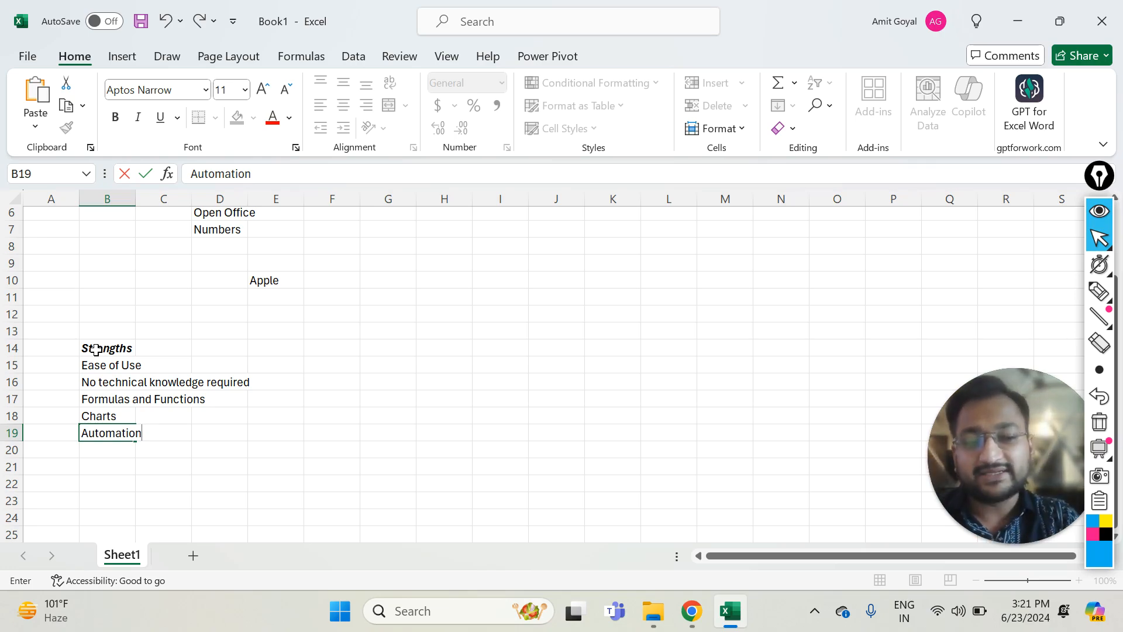
key("Return")
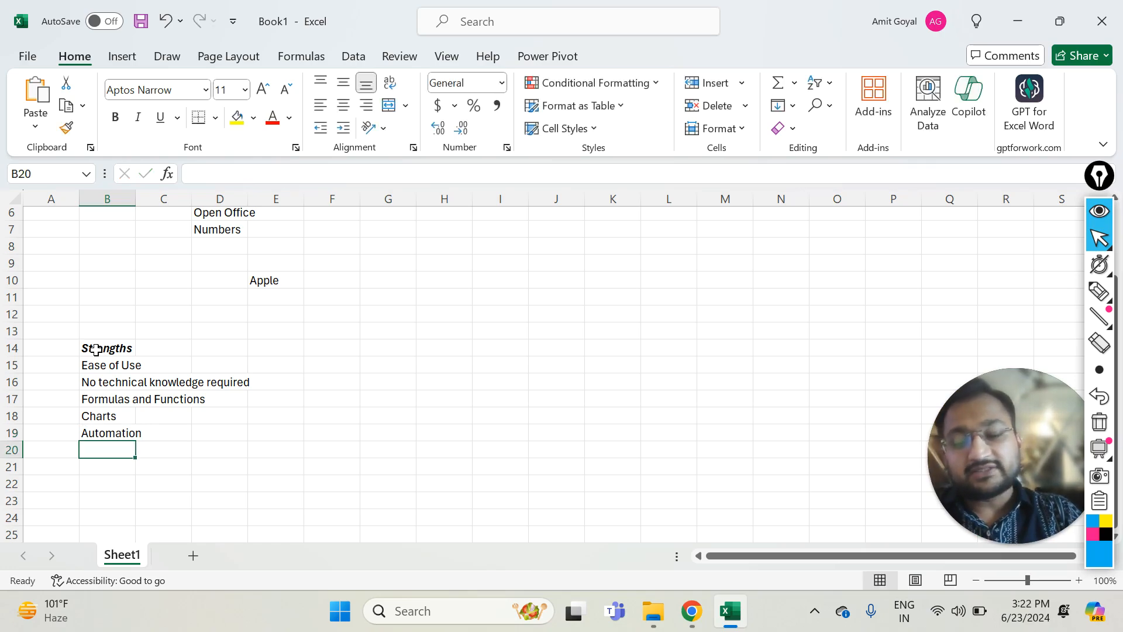
type("Statist")
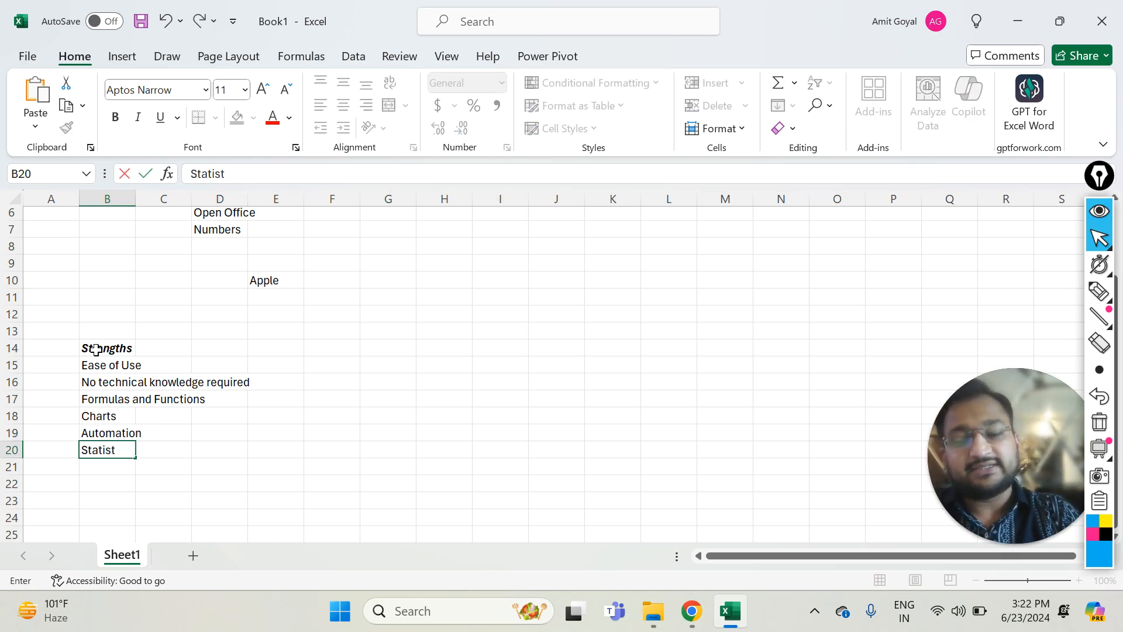
type("ical Analysis")
key("Return")
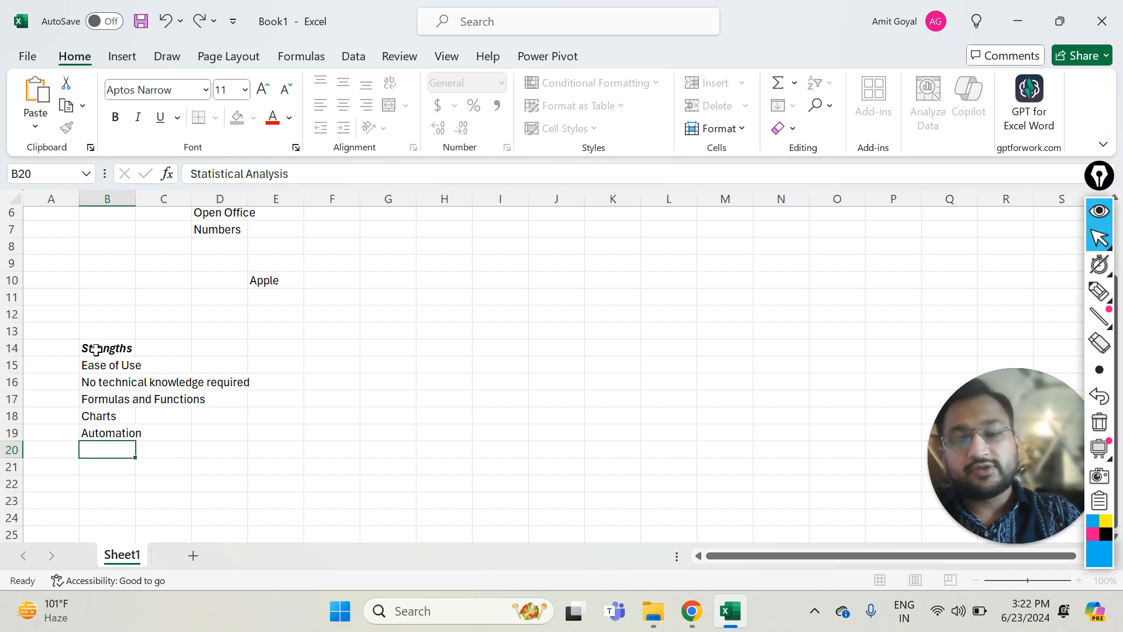
Enter the heading "Limitations" in cell G14, level with Strengths, and format it bold and italic
key("Up")
key("Up")
key("Up")
key("Up")
key("Up")
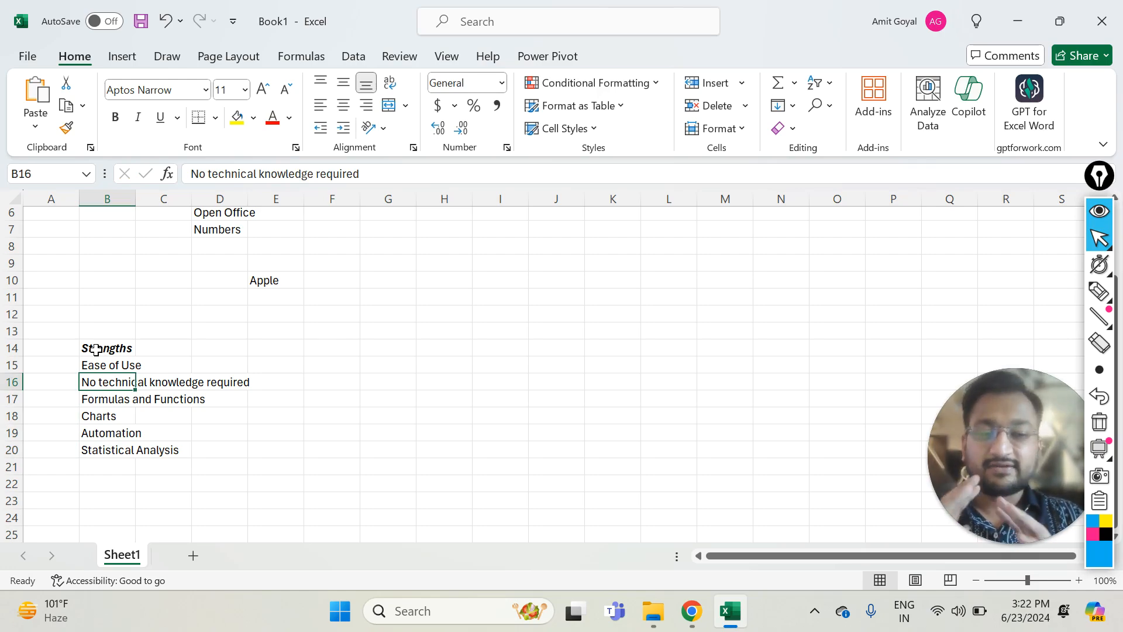
key("Right")
key("Right")
key("Right")
key("Right")
key("Right")
key("Up")
key("Up")
type("Limitations")
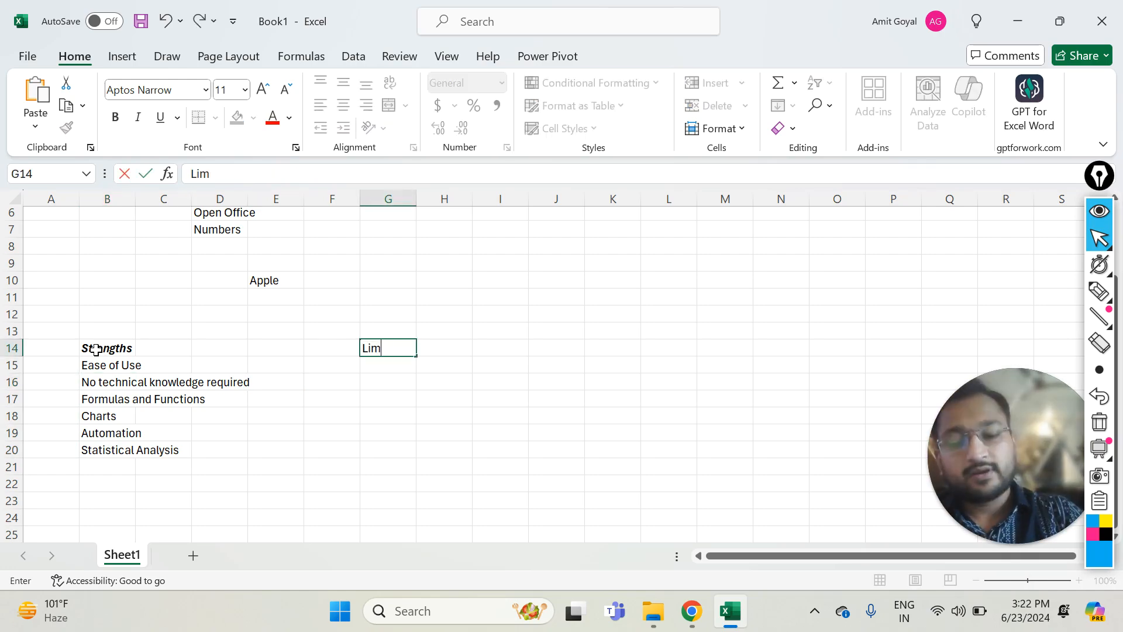
key("Return")
key("Up")
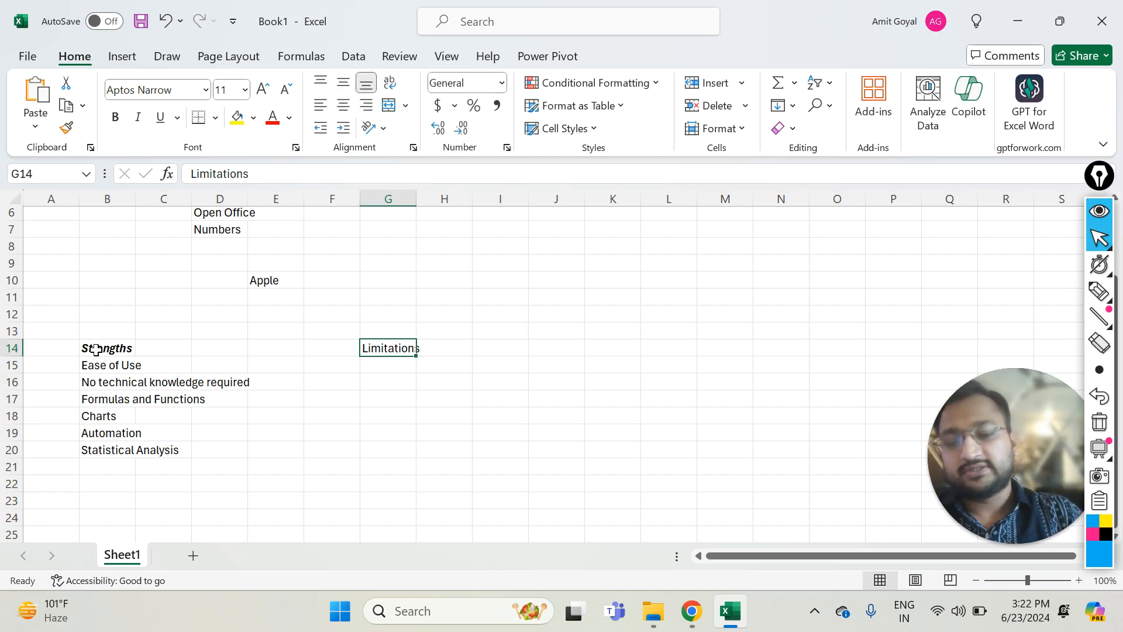
key("ctrl+b")
key("ctrl+i")
key("Down")
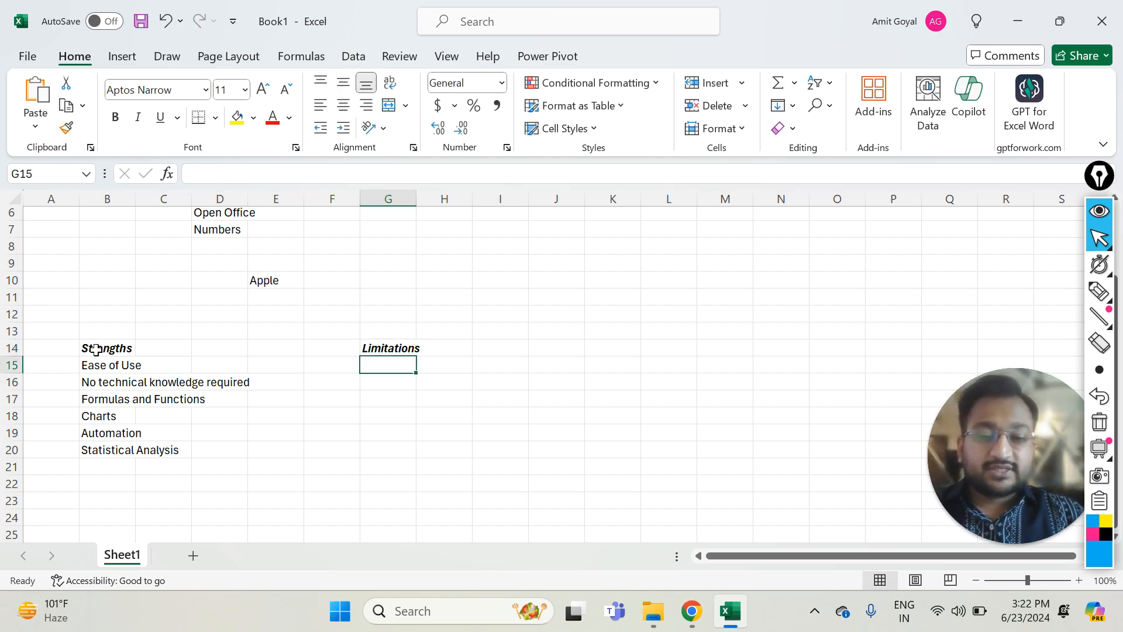
Enter "Data Size" in G15 under Limitations and the label "Rows" in I15
type("Data Size")
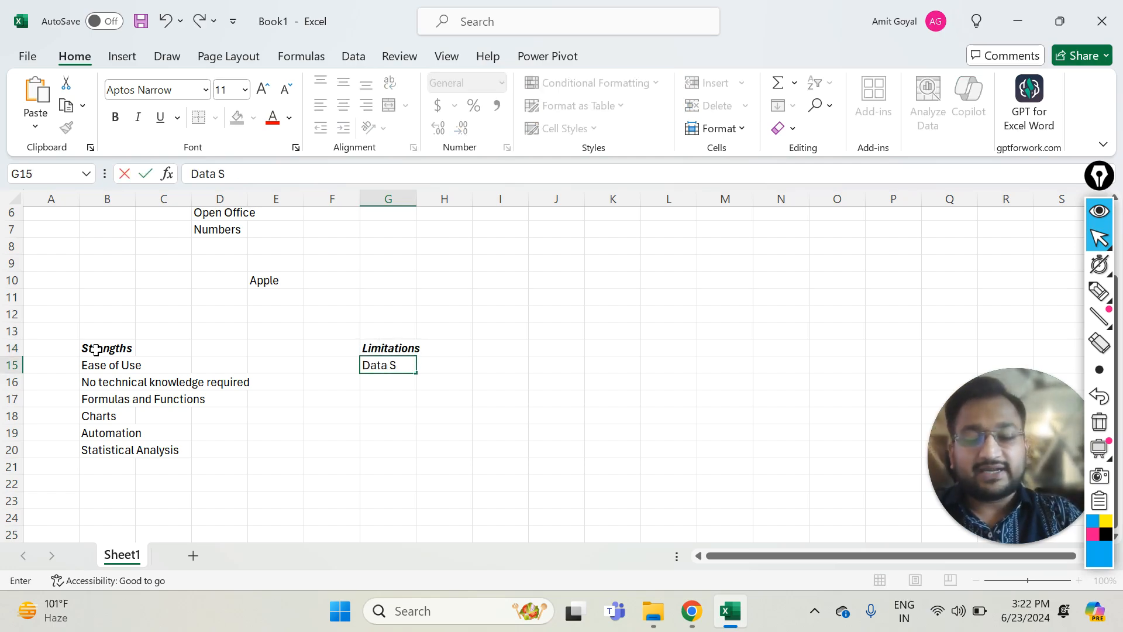
key("Return")
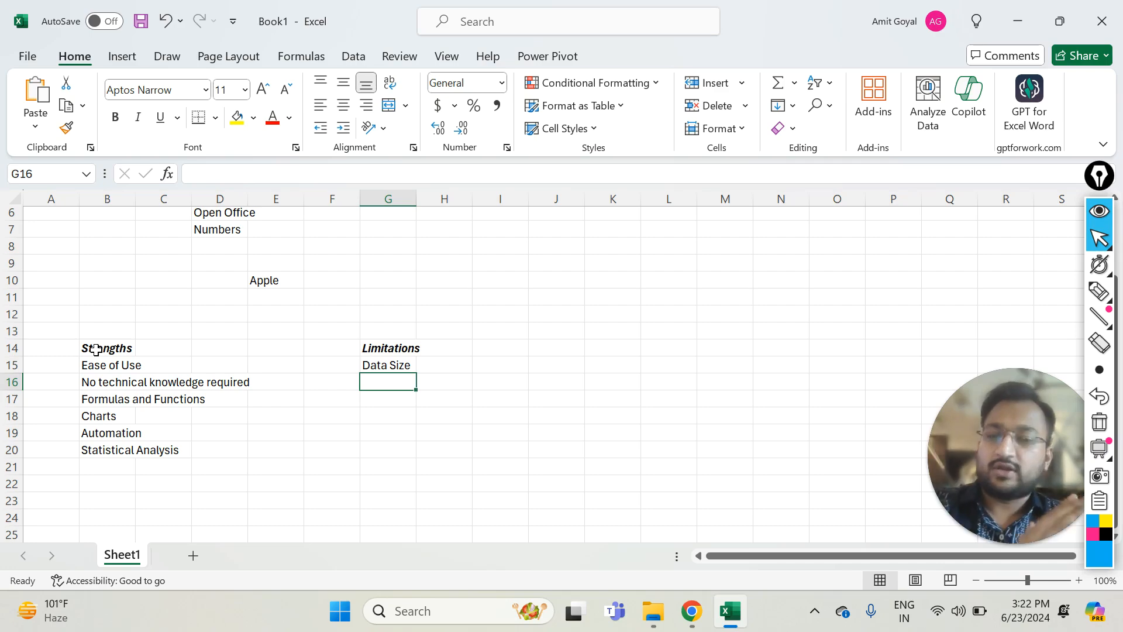
key("Right")
key("Up")
key("Right")
type("Rows")
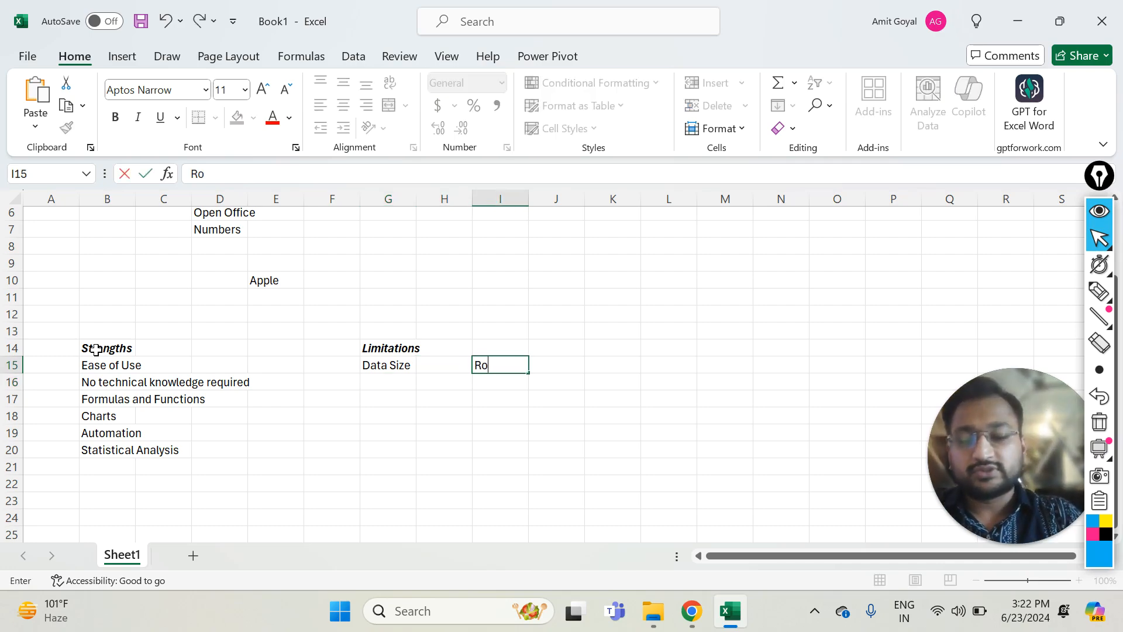
key("Return")
Enter the row limit 1048576 in cell J15, beside the Rows label
left_click(50, 300)
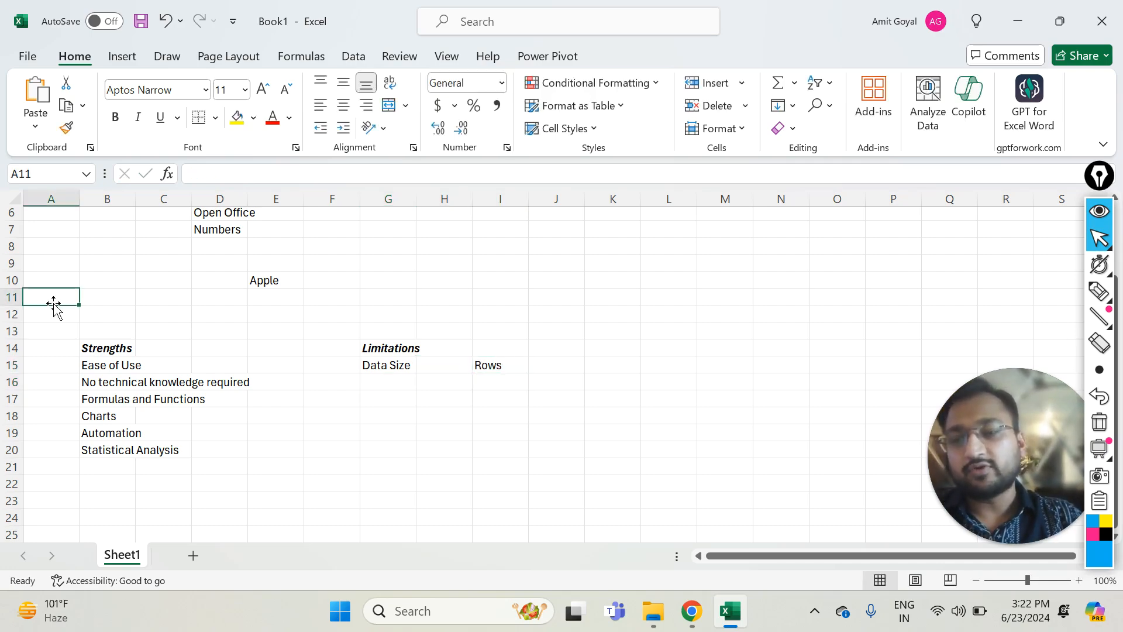
key("shift+space")
left_click(532, 361)
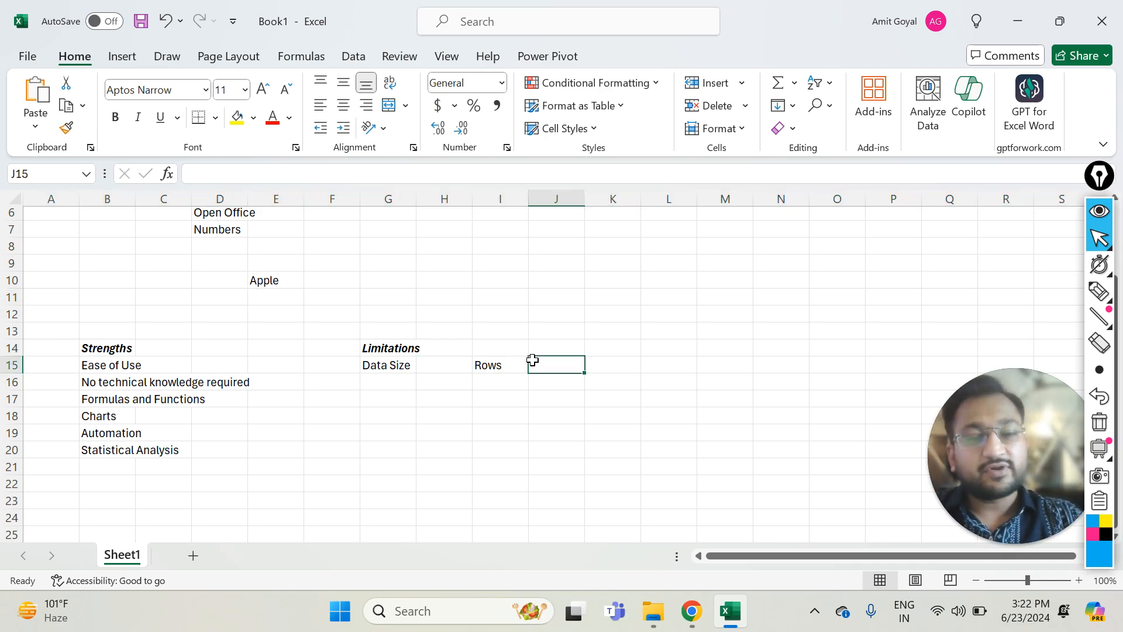
type("1048")
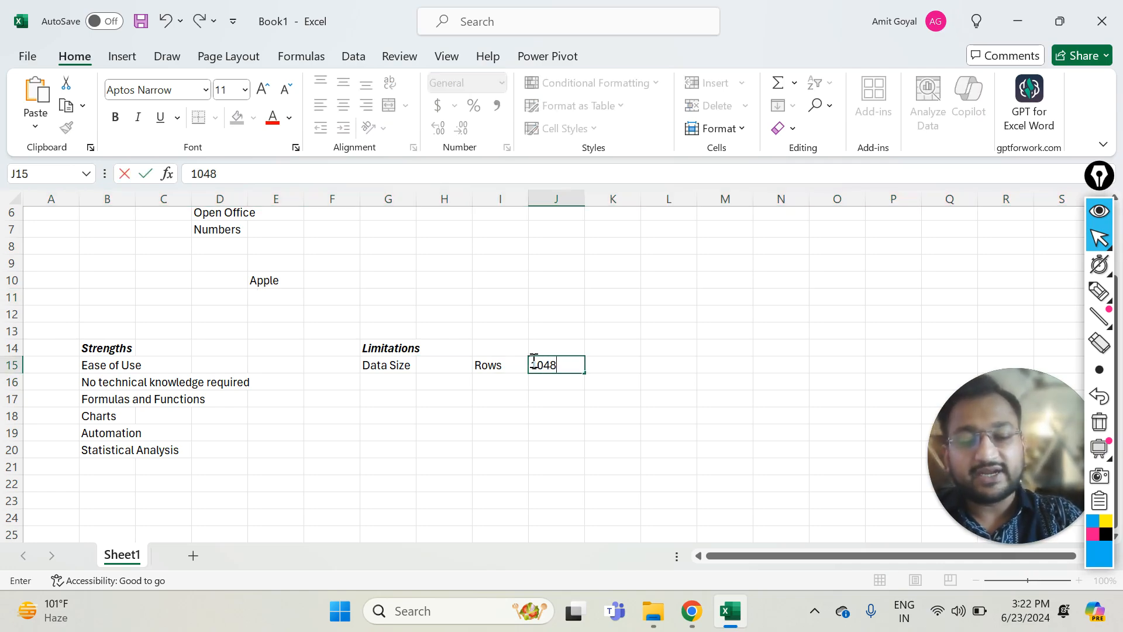
type("576")
key("Return")
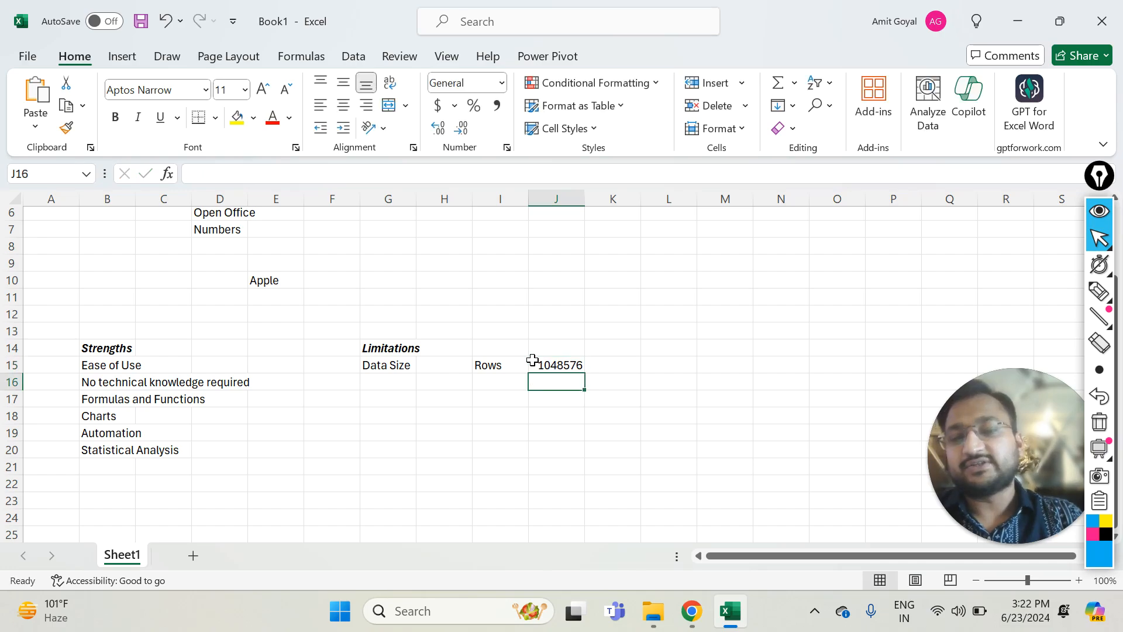
Add the label "Columns" in I16 and the column limit 16384 in J16
key("Left")
type("C")
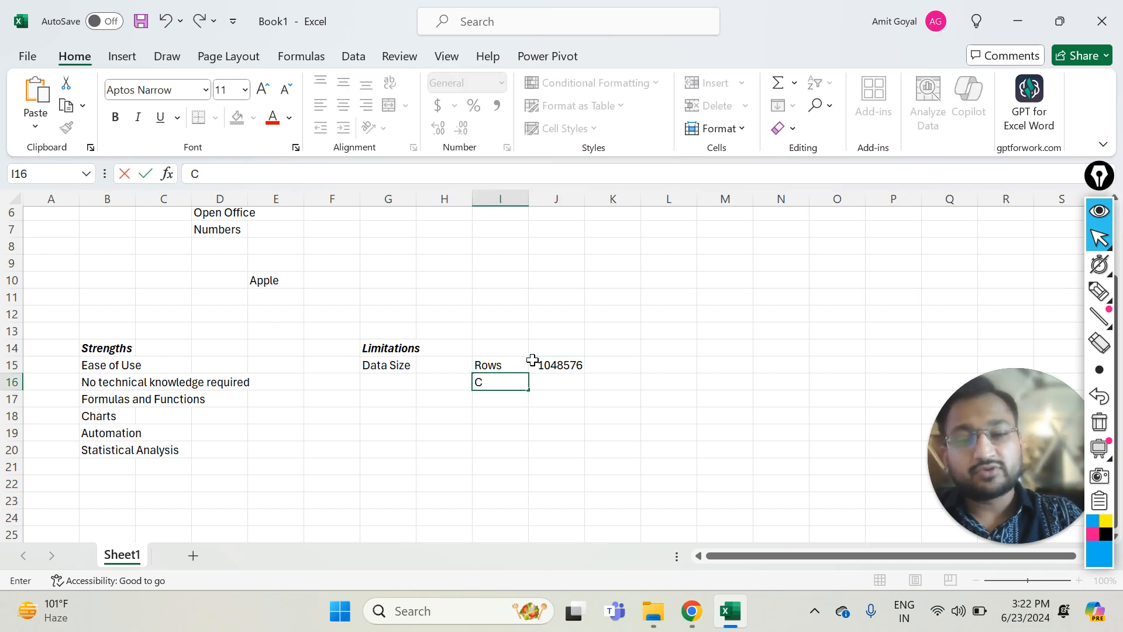
type("olumns")
key("Return")
key("Up")
key("Right")
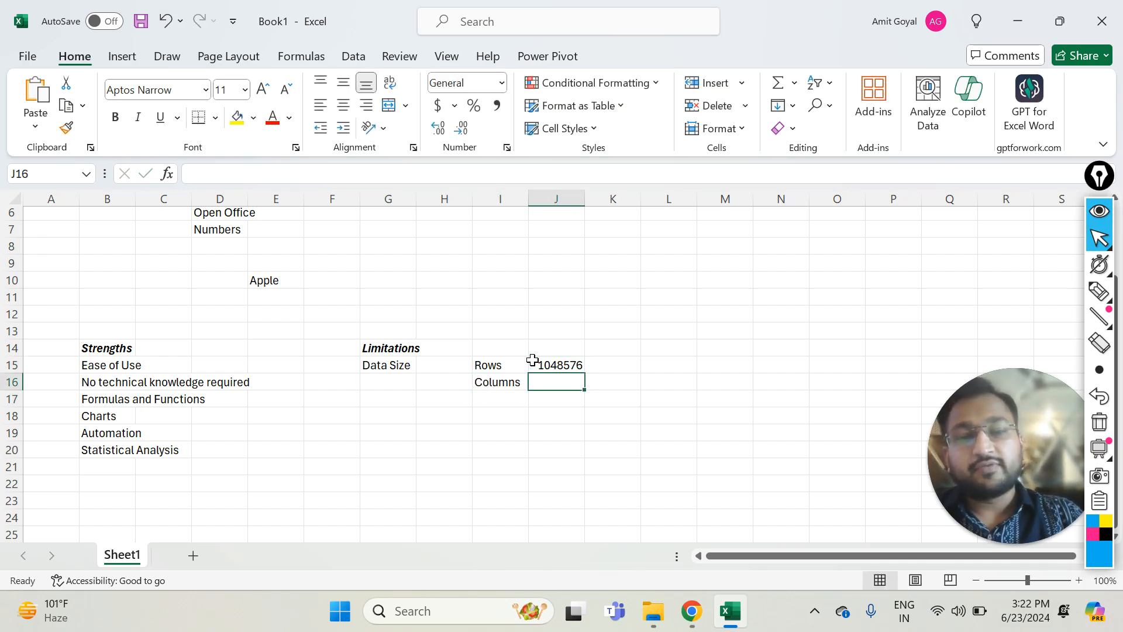
type("16384")
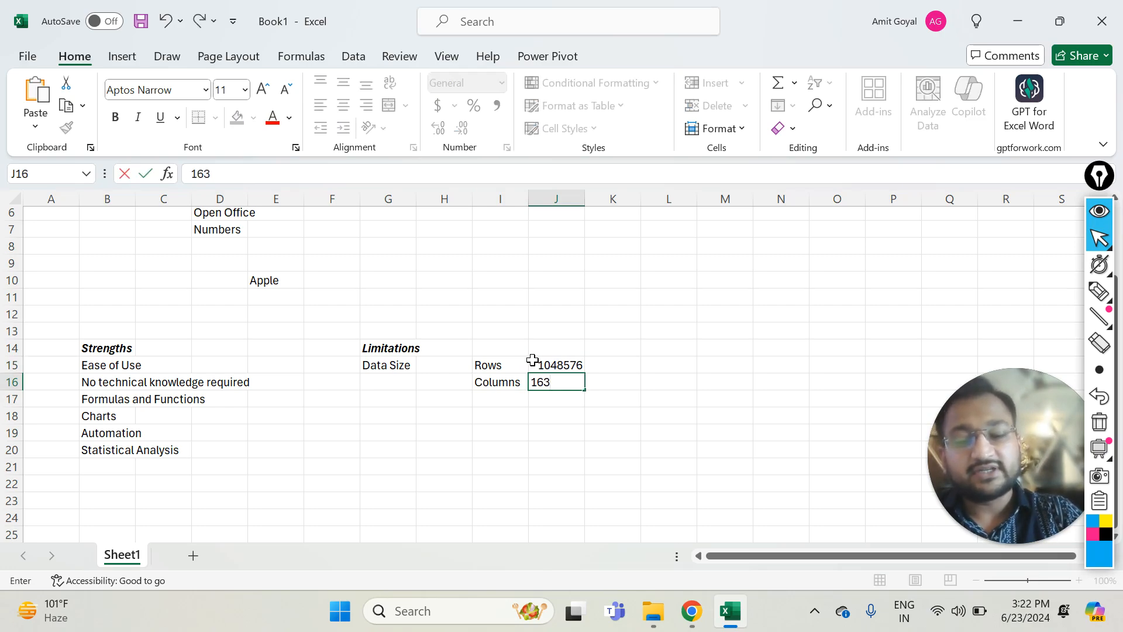
key("Return")
Select cell K5 in the row of the "Cells" label
key("Up")
key("Up")
key("Up")
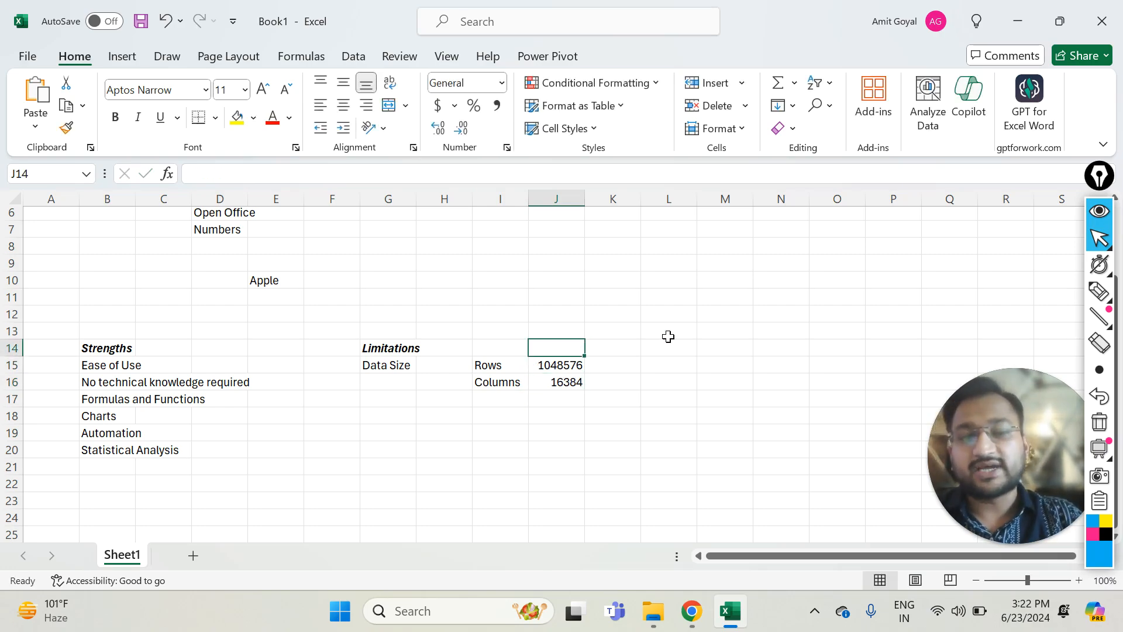
left_click(559, 214)
key("Up")
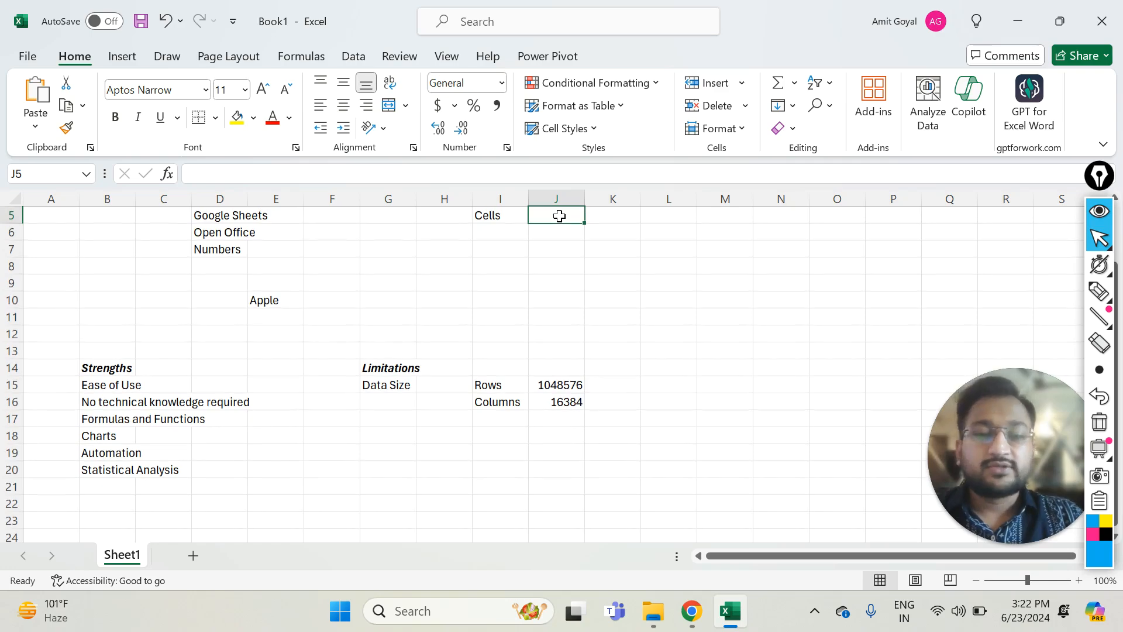
left_click(605, 218)
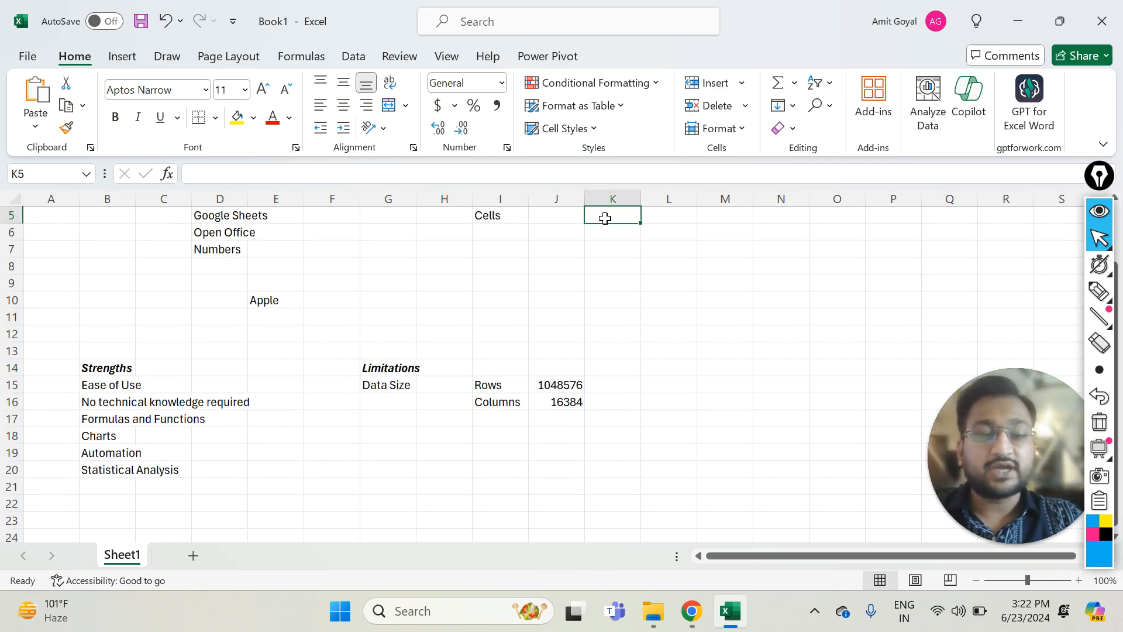
Jump to the sheet's last column in row 5 and return to the filled columns
key("ctrl+Right")
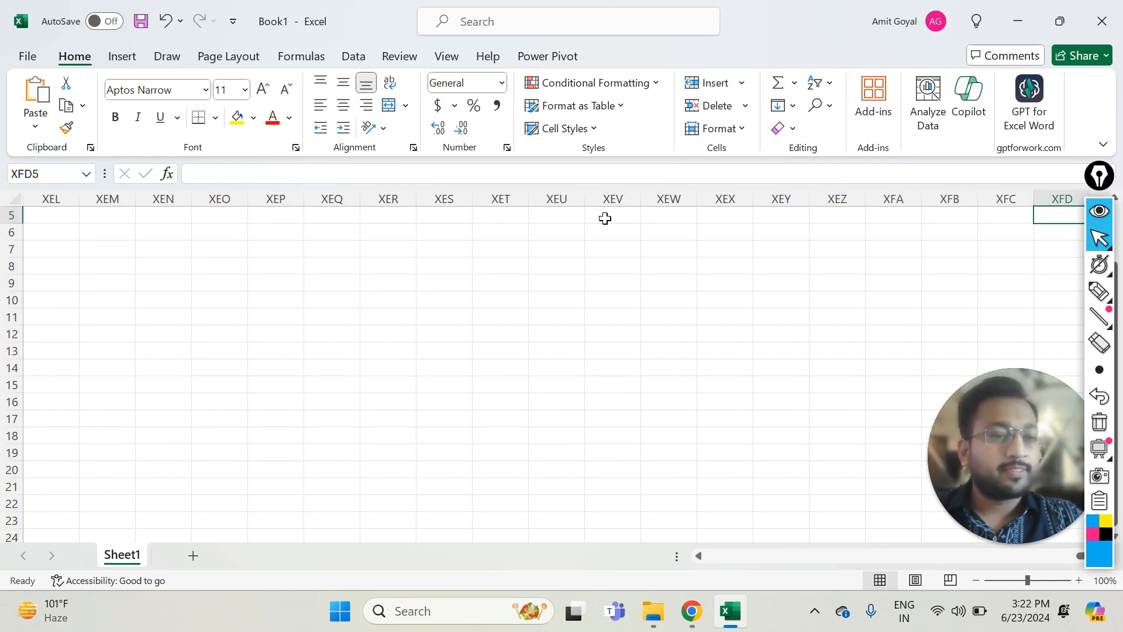
key("ctrl+Left")
Enter the shortcut note "CTL + right Arrow" in cell L15, beside the row and column limits
left_click(217, 386)
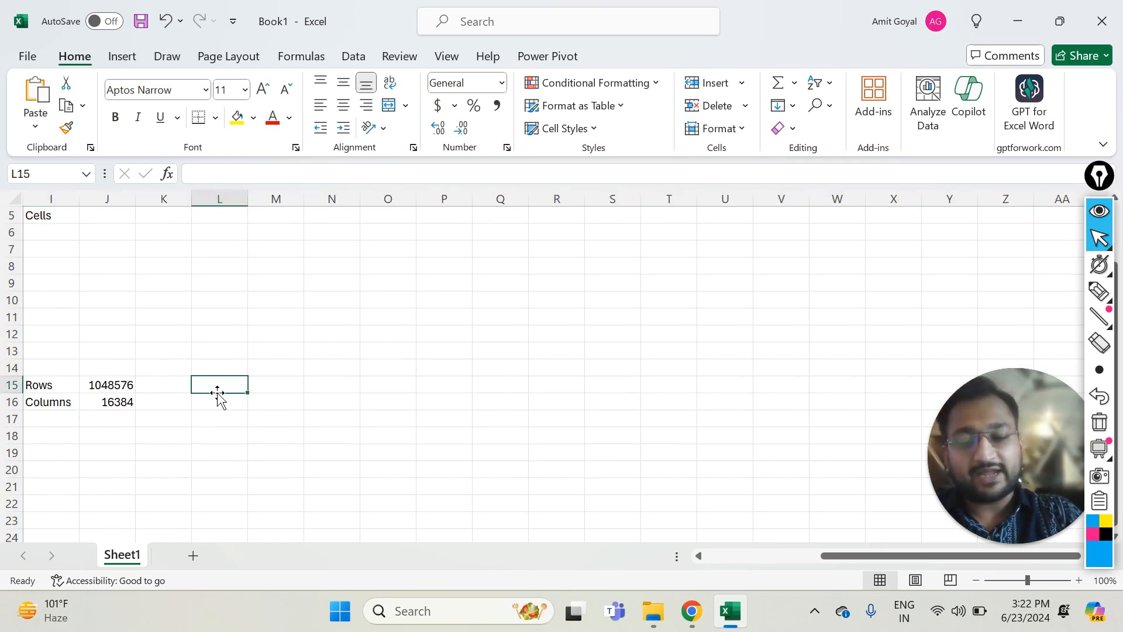
type("CTL +")
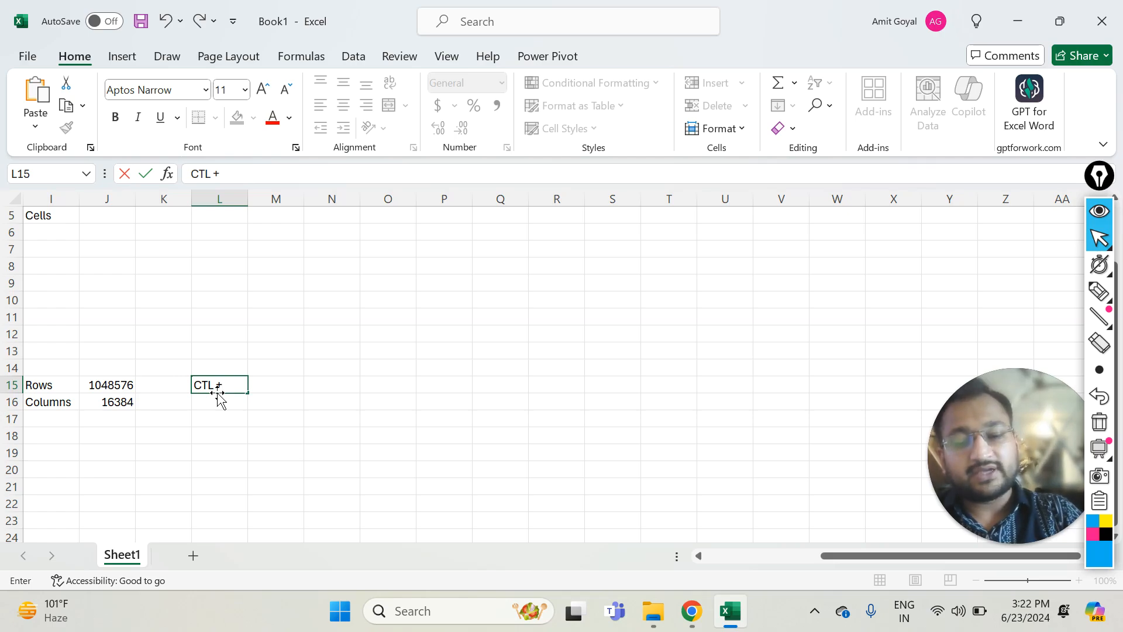
type(" right Arrow")
key("Return")
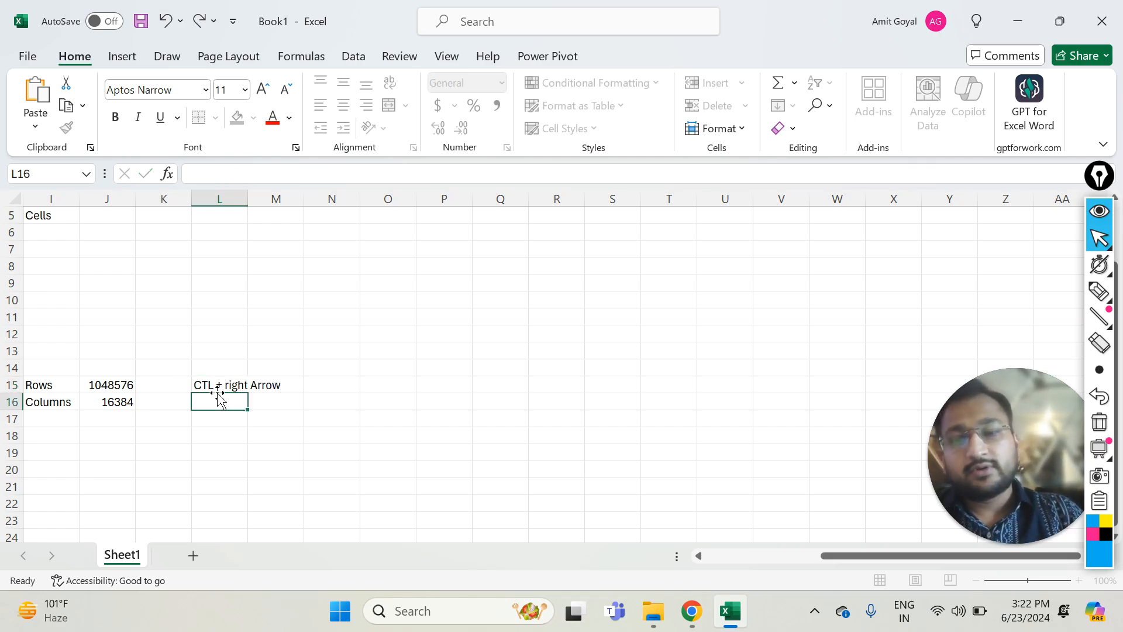
key("Up")
From cell L5, jump to the last column of the sheet and back to the "Cells" label
left_click(227, 215)
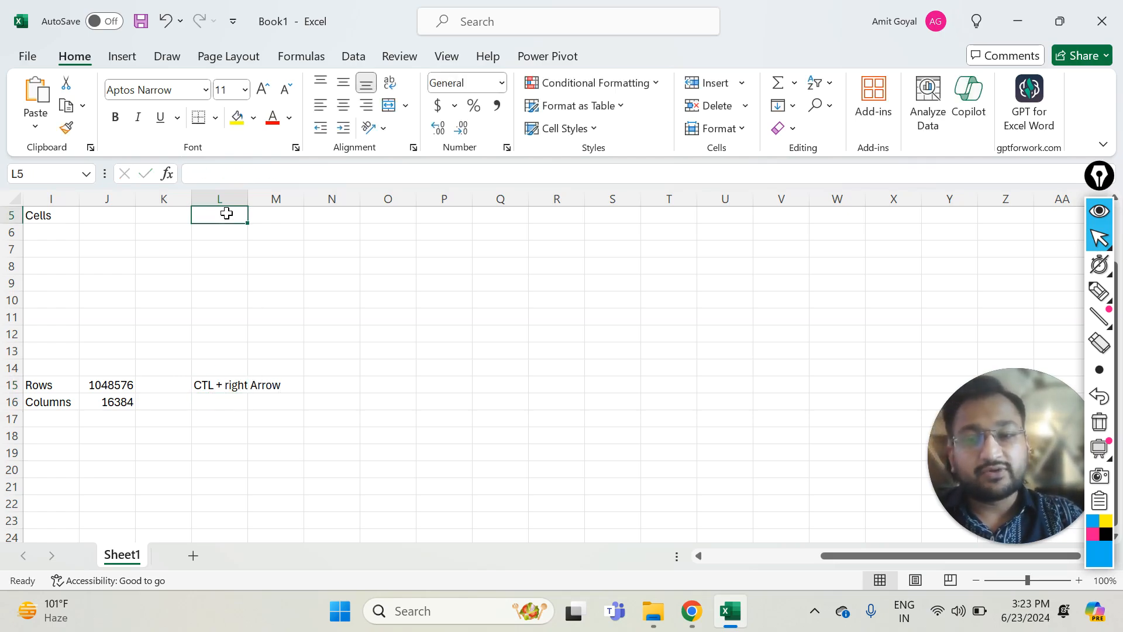
key("ctrl+Right")
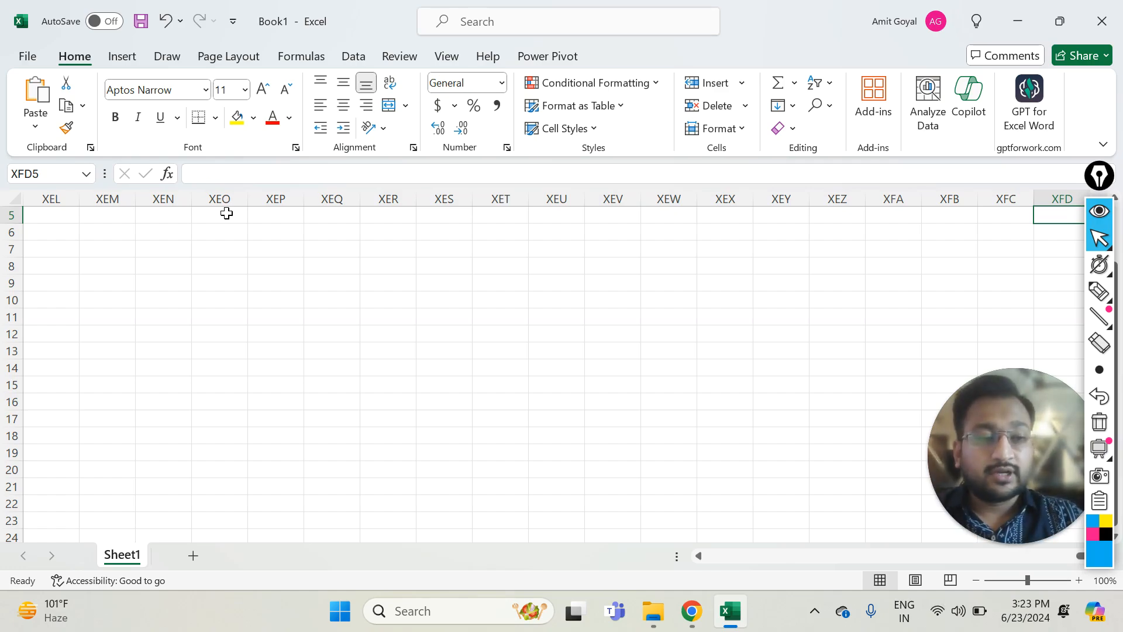
key("ctrl+Left")
Move to L17, jump down to the sheet's last row and select that entire row
key("Down")
key("Down")
key("Down")
key("Down")
key("Down")
key("Down")
key("Down")
key("Down")
key("Down")
key("Down")
key("Down")
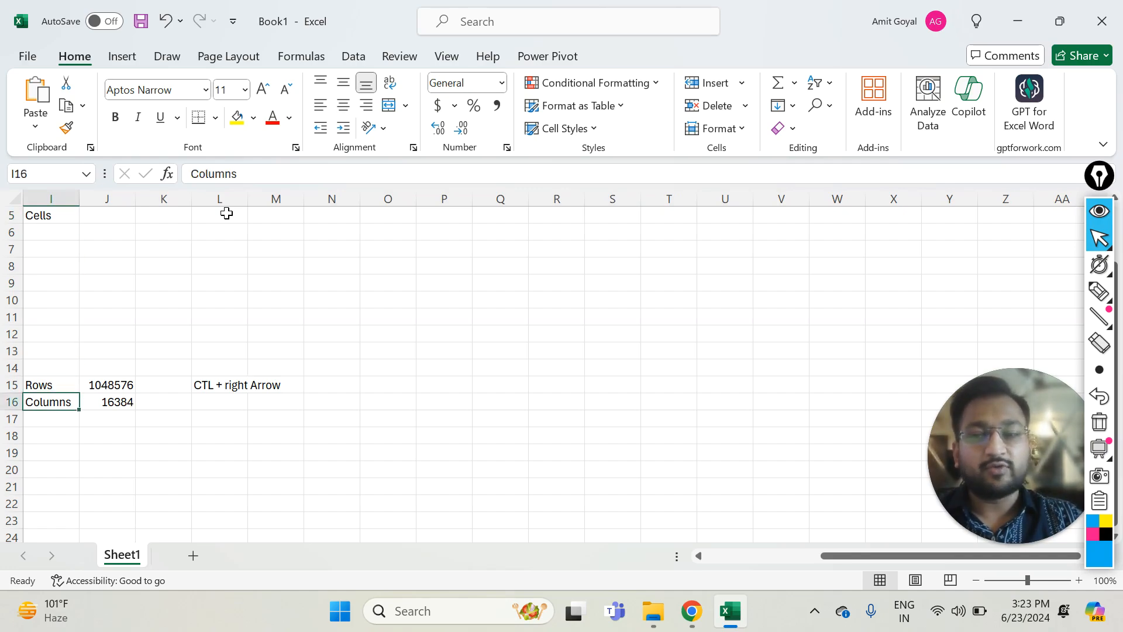
key("Down")
key("Left")
key("Left")
key("Right")
key("Right")
key("Right")
key("Right")
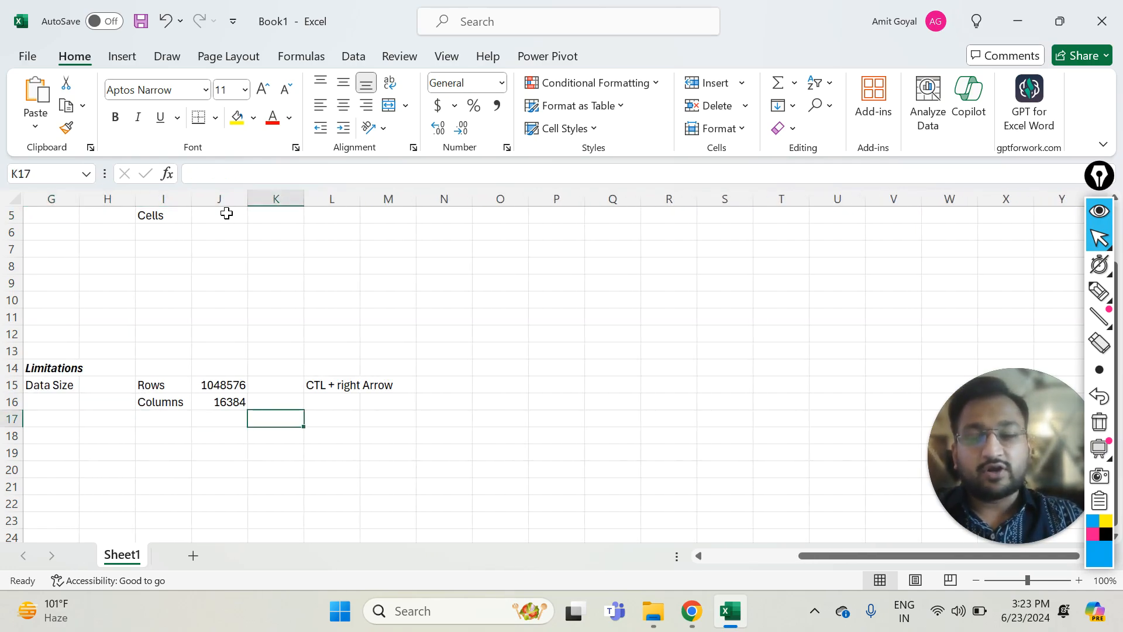
key("Left")
key("Right")
key("Right")
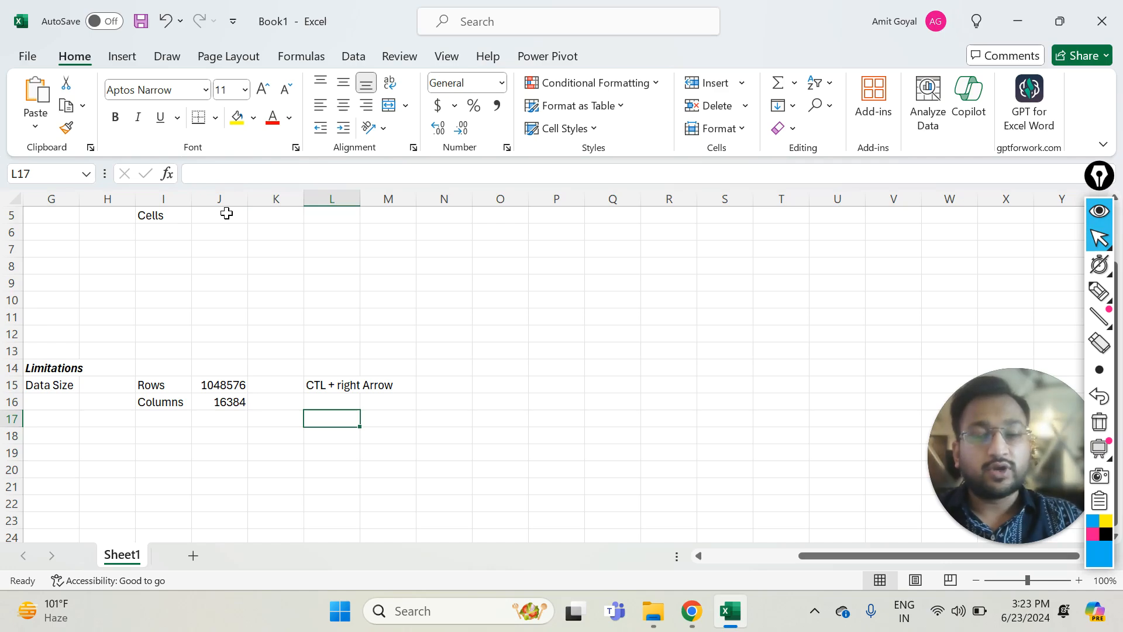
key("ctrl+Down")
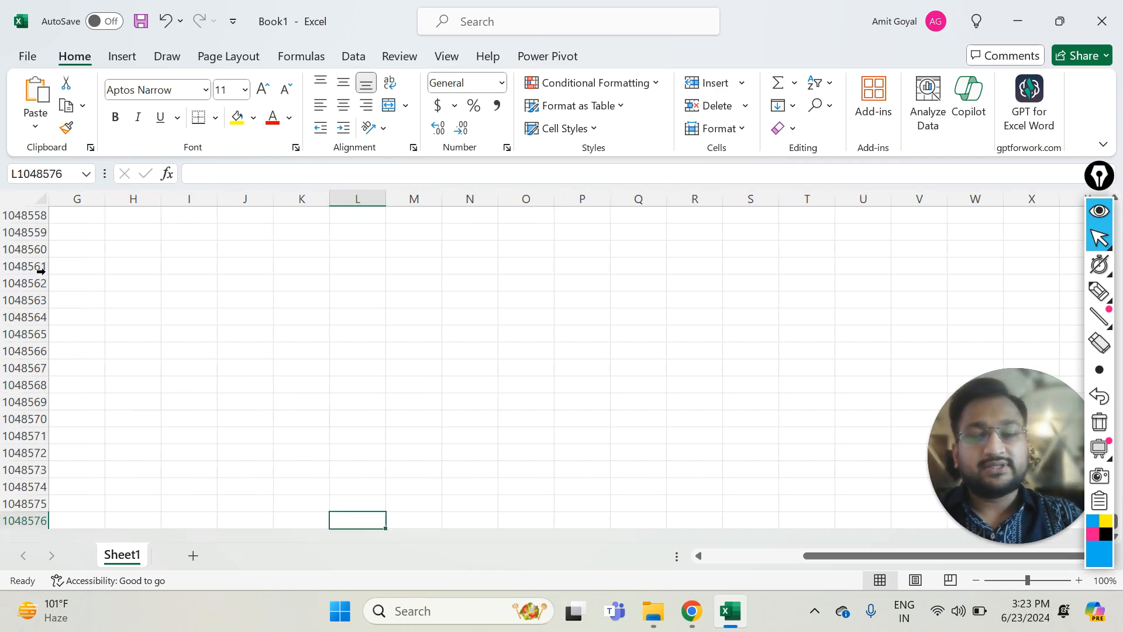
left_click(23, 520)
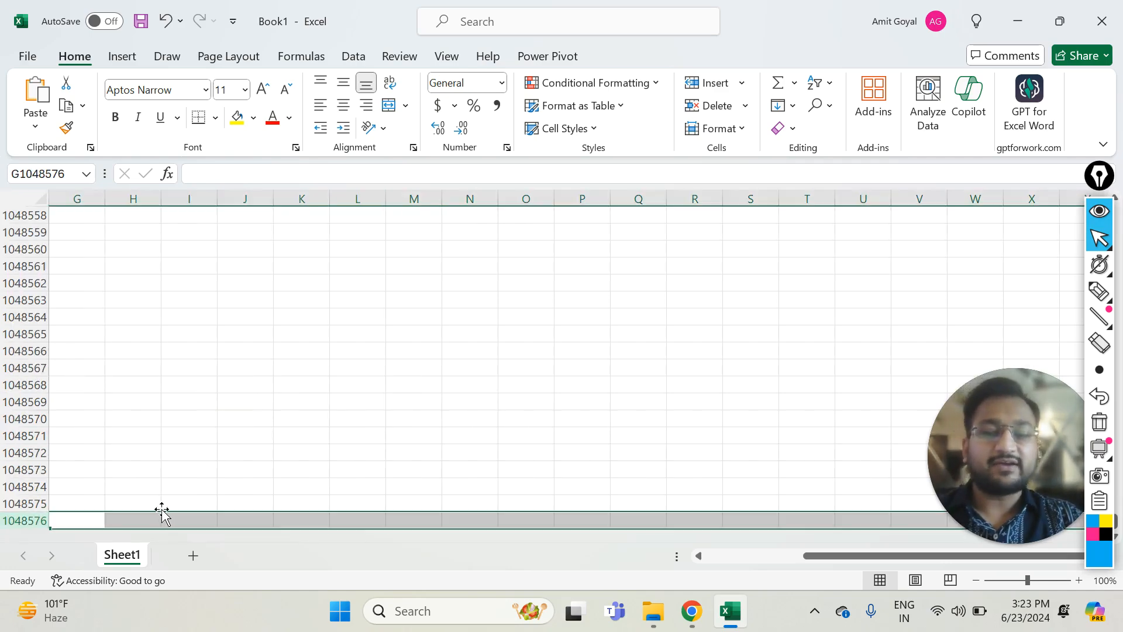
Return from the bottom of the sheet to the Limitations list and select the row limit in J15
left_click(358, 485)
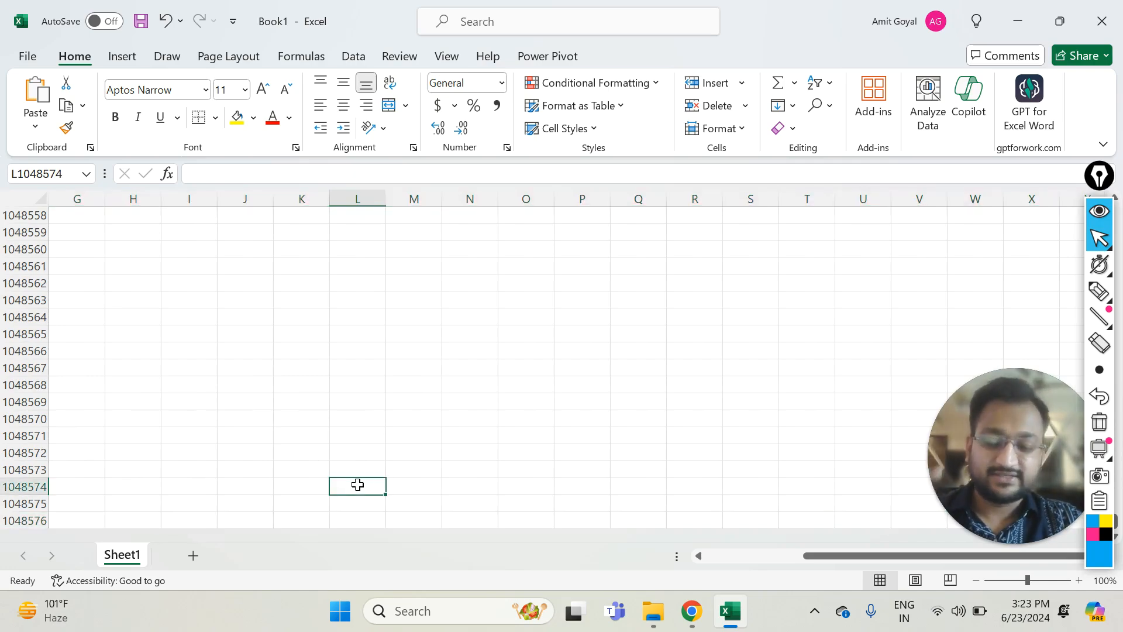
key("ctrl+Up")
key("Up")
key("Left")
key("Left")
key("Left")
key("Down")
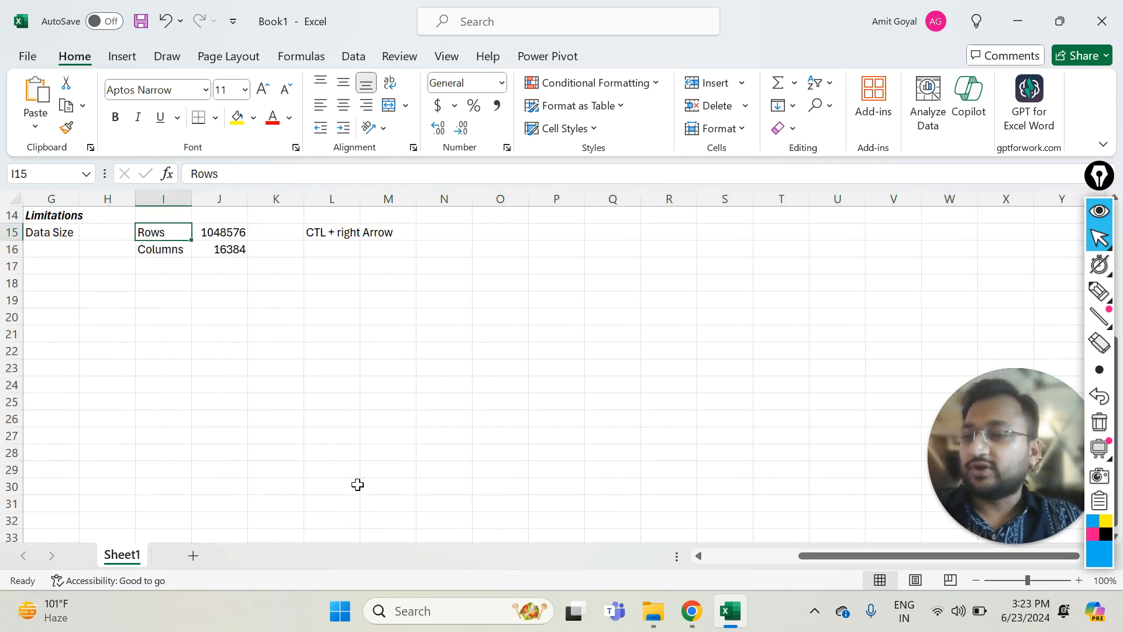
key("Right")
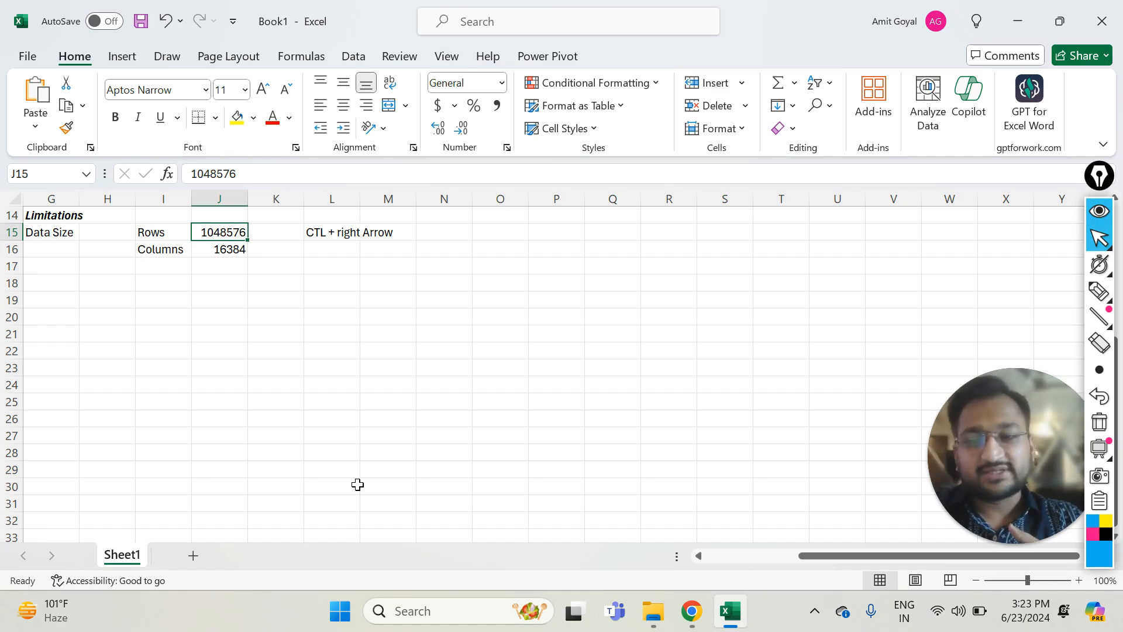
Enter "Performance" in G16, under Data Size in the Limitations list
key("Left")
key("Left")
key("Left")
key("Left")
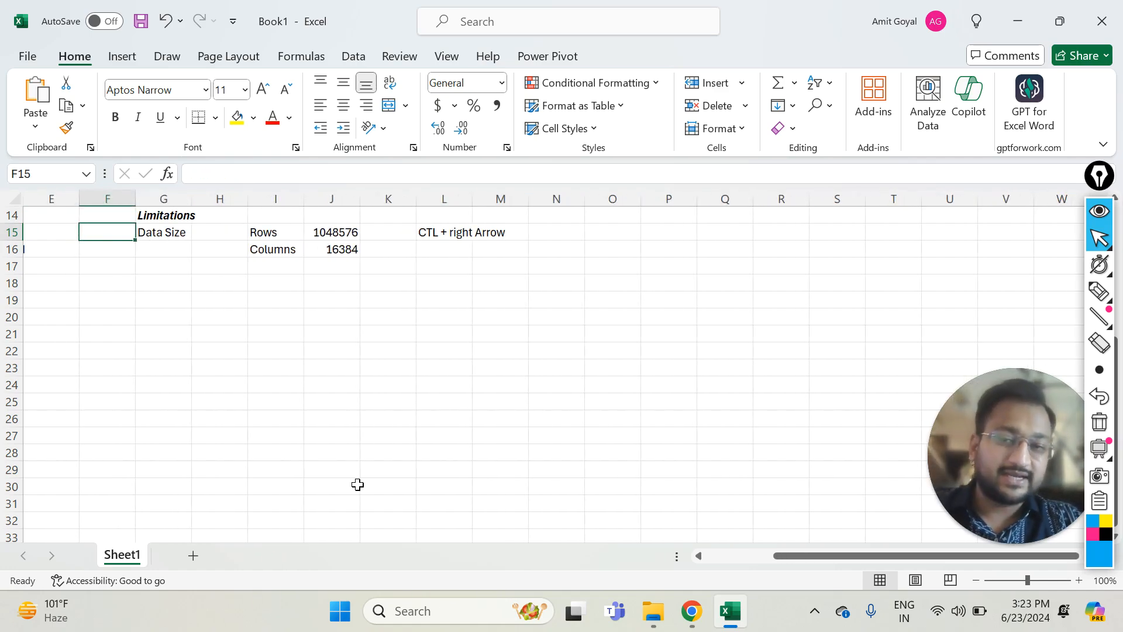
key("Down")
key("Right")
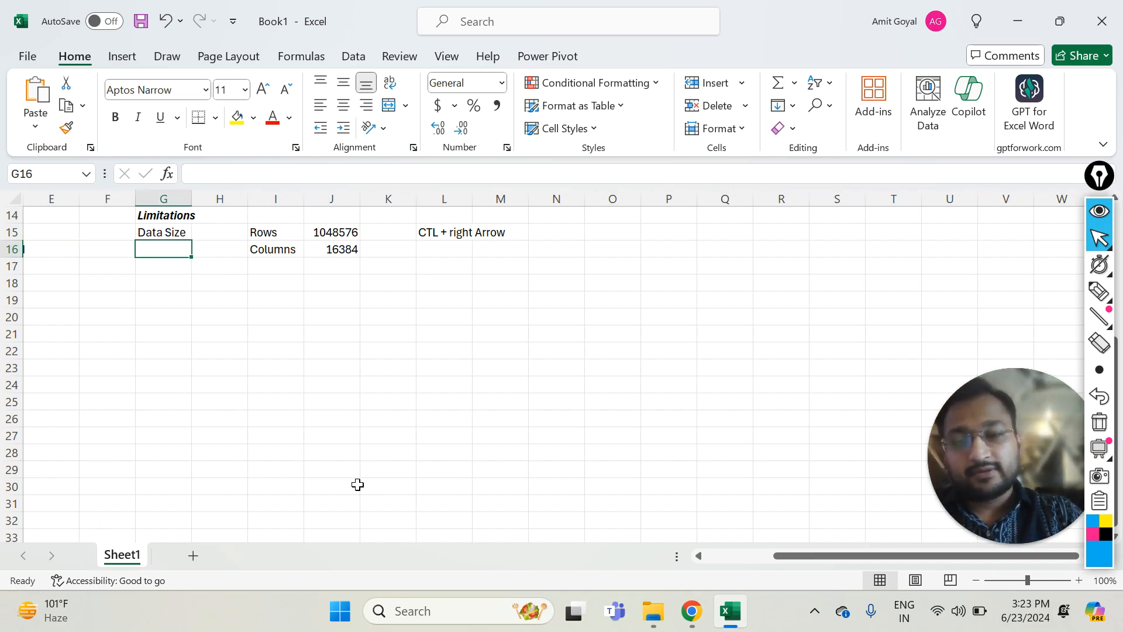
type("Per")
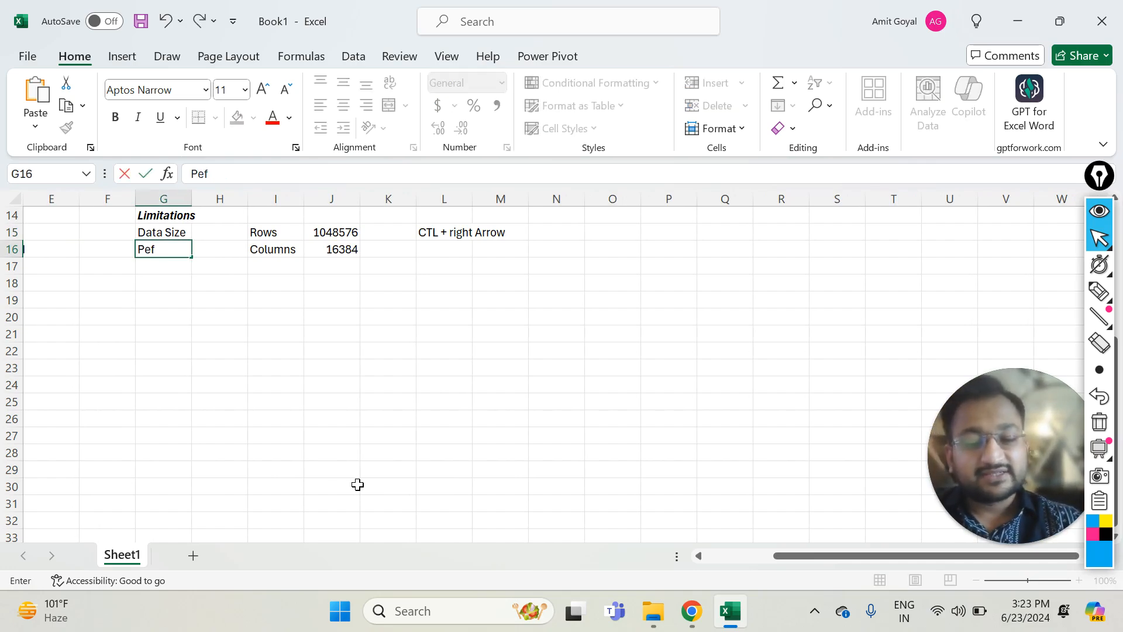
key("BackSpace")
type("rformance")
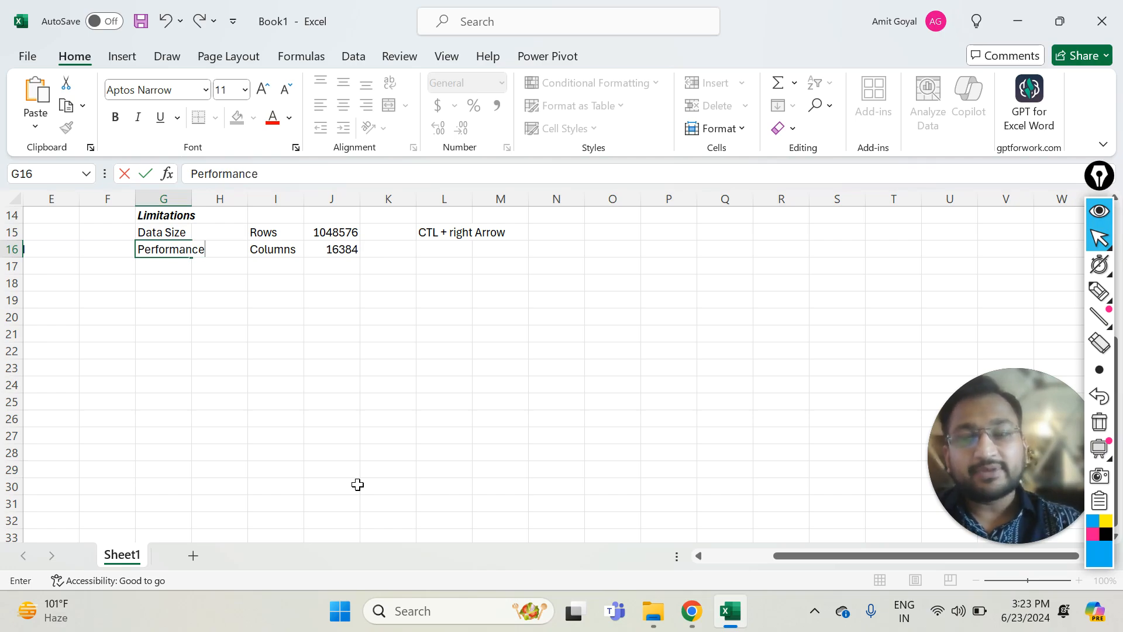
key("Return")
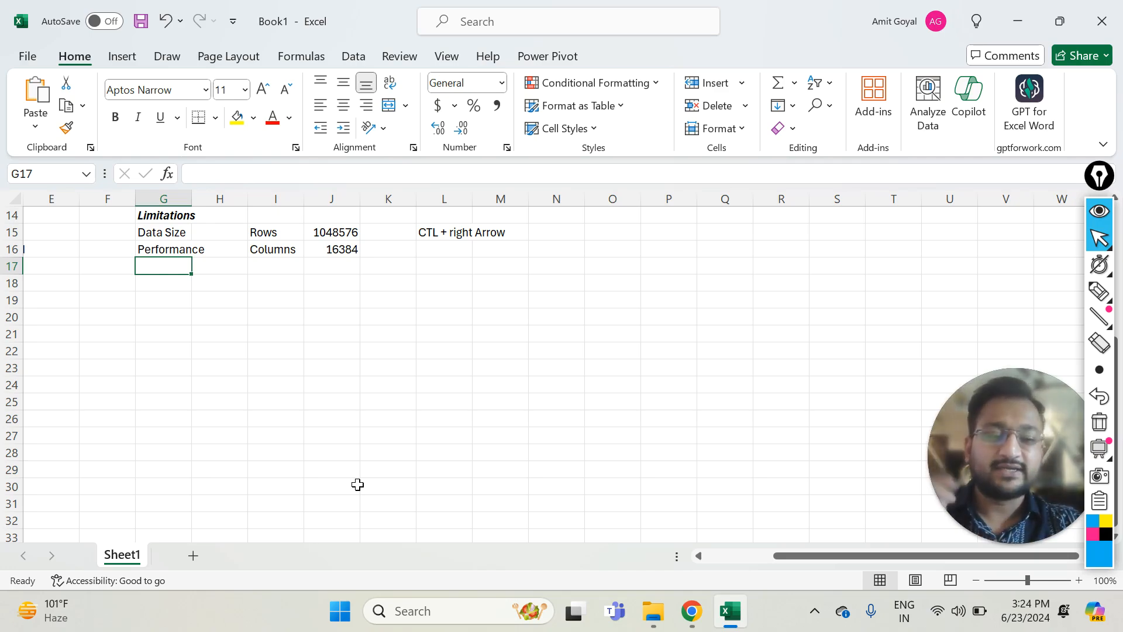
key("Left")
key("Home")
key("Up")
key("Up")
key("Up")
key("Up")
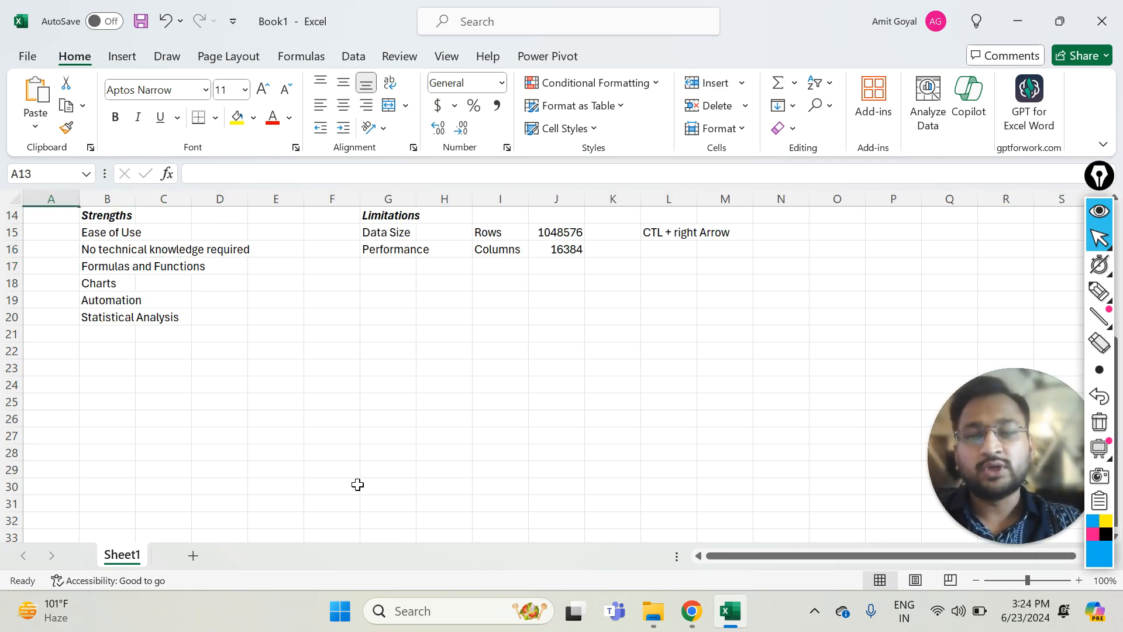
key("Up")
key("Up")
key("Up")
key("Up")
key("Up")
key("Up")
key("Up")
key("Up")
key("Up")
key("Up")
key("Up")
key("Up")
key("Down")
key("Down")
key("Down")
key("Down")
key("Down")
key("Down")
key("Down")
key("Down")
key("Down")
key("Down")
key("Down")
key("Down")
key("Down")
key("Down")
key("Down")
key("Down")
key("Down")
key("Down")
key("Down")
key("Down")
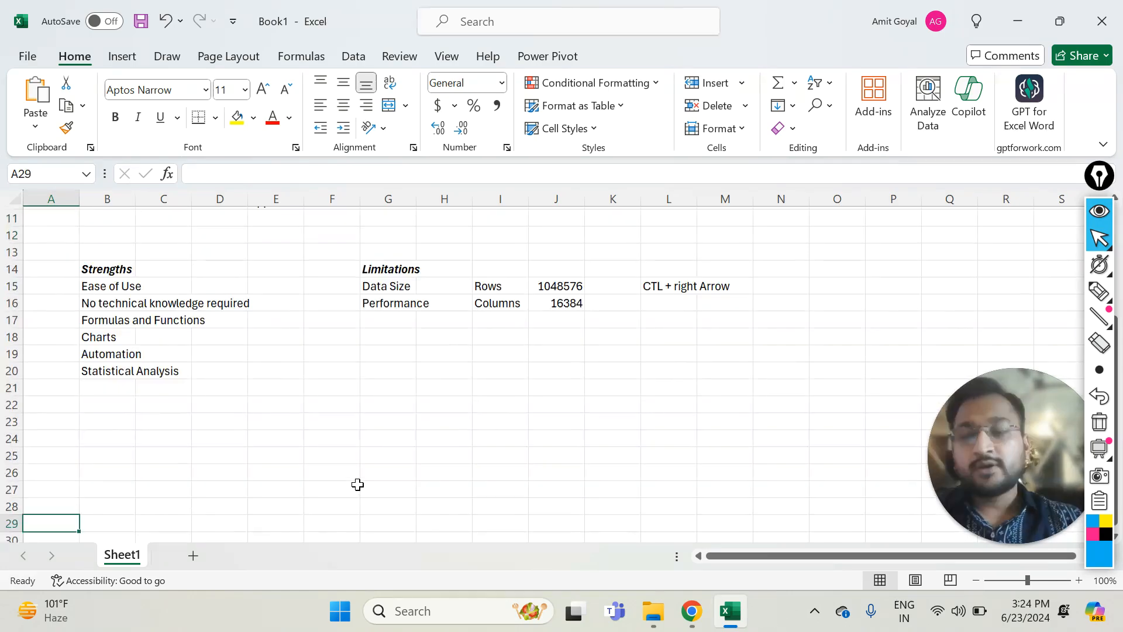
key("Up")
key("Up")
key("Up")
key("Up")
key("Up")
key("Up")
key("Up")
key("Up")
key("Up")
key("Up")
key("Down")
key("Down")
key("Down")
key("Down")
key("Down")
key("Down")
key("Down")
key("Down")
key("Down")
key("Down")
key("Down")
key("Down")
key("Down")
key("Down")
key("Down")
key("Down")
key("Down")
key("Down")
key("Down")
key("Down")
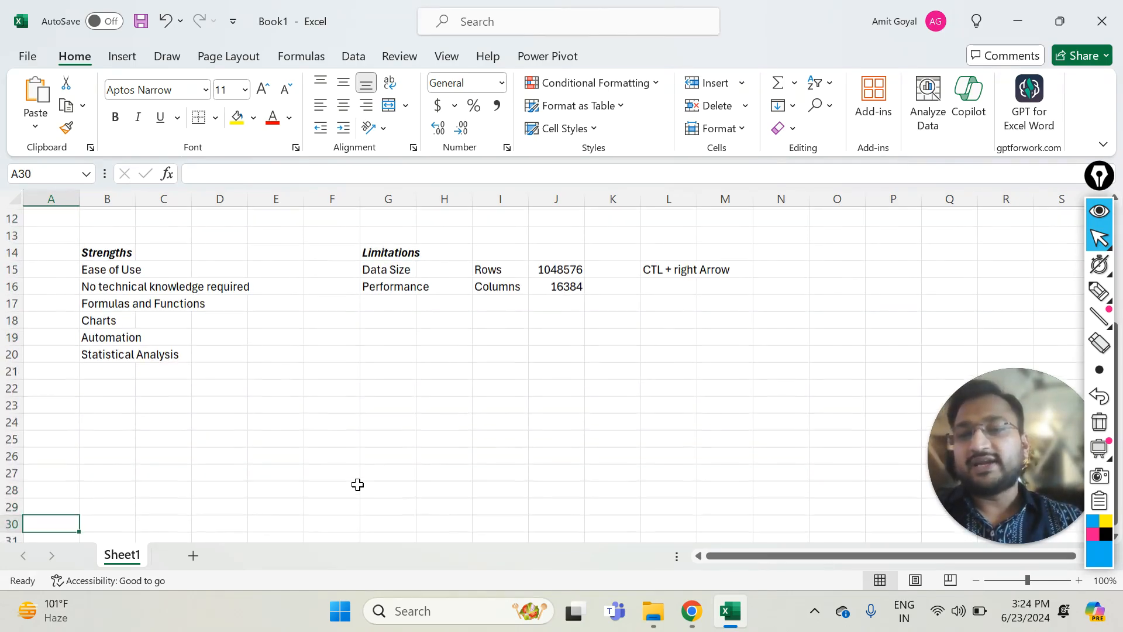
key("Up")
key("Up")
key("Up")
key("Up")
key("Up")
key("Up")
key("Up")
key("Up")
key("Up")
key("Up")
key("Up")
key("Up")
key("Up")
key("Up")
key("Up")
key("Up")
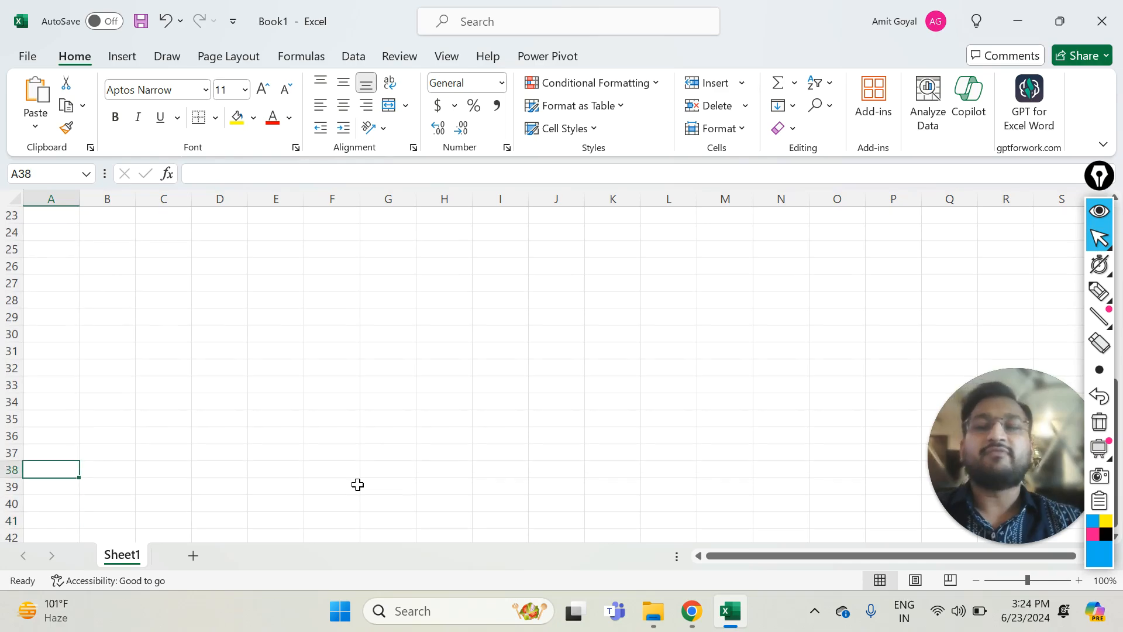
Enter the table headers "Empid" in A27 and "EmpName" in B27, below the Strengths list
key("Down")
key("Down")
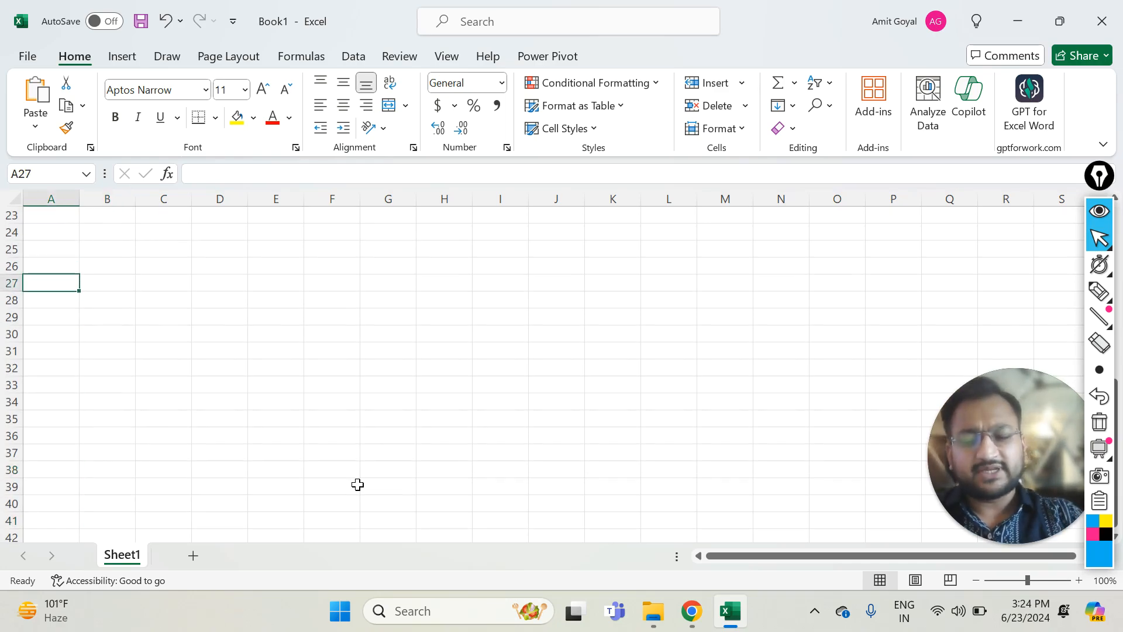
type("Empid")
key("Return")
key("Up")
key("Right")
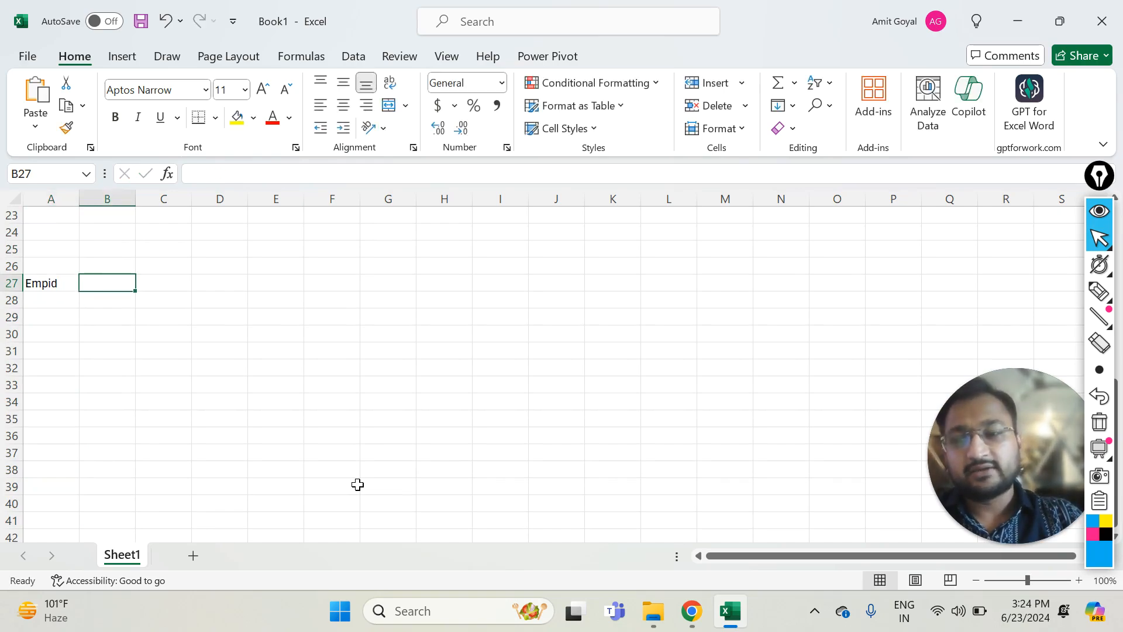
type("EmpName")
key("Tab")
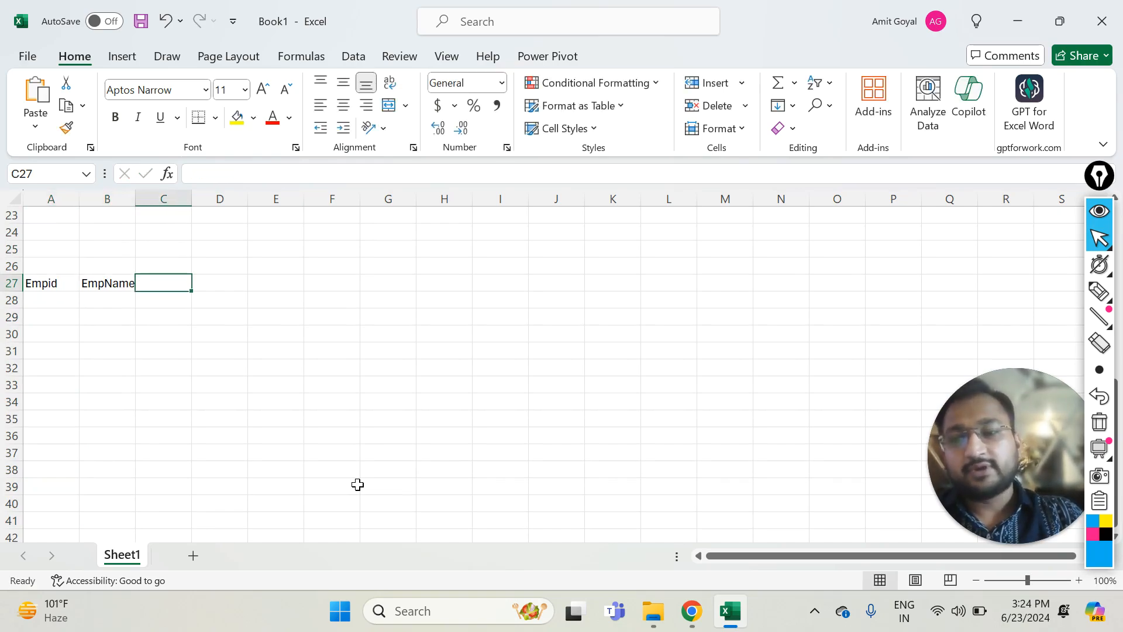
Add the headers "Date of Joining" in C27 and "Salary" in D27
type("Date of Kpin")
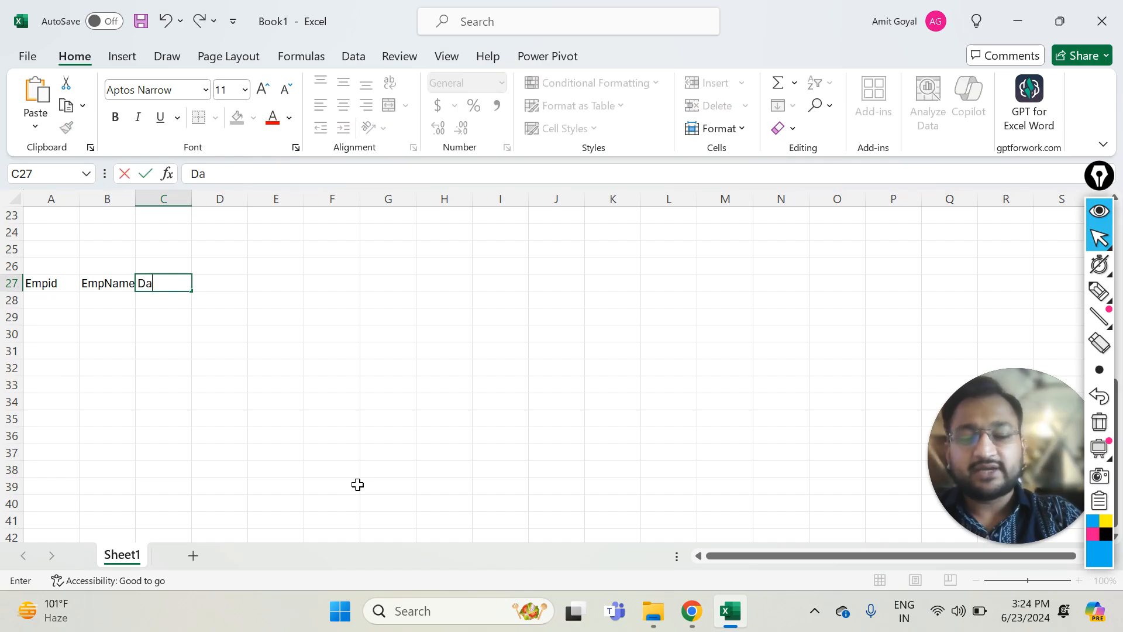
key("BackSpace")
key("BackSpace")
key("BackSpace")
key("BackSpace")
type("Joining")
key("Tab")
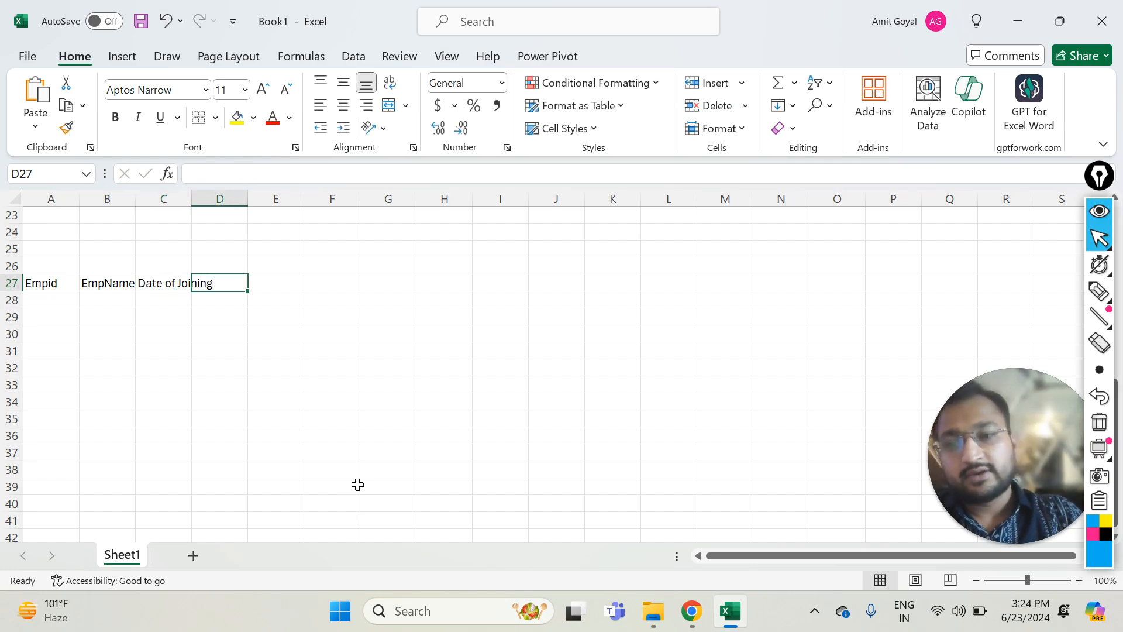
type("Salary")
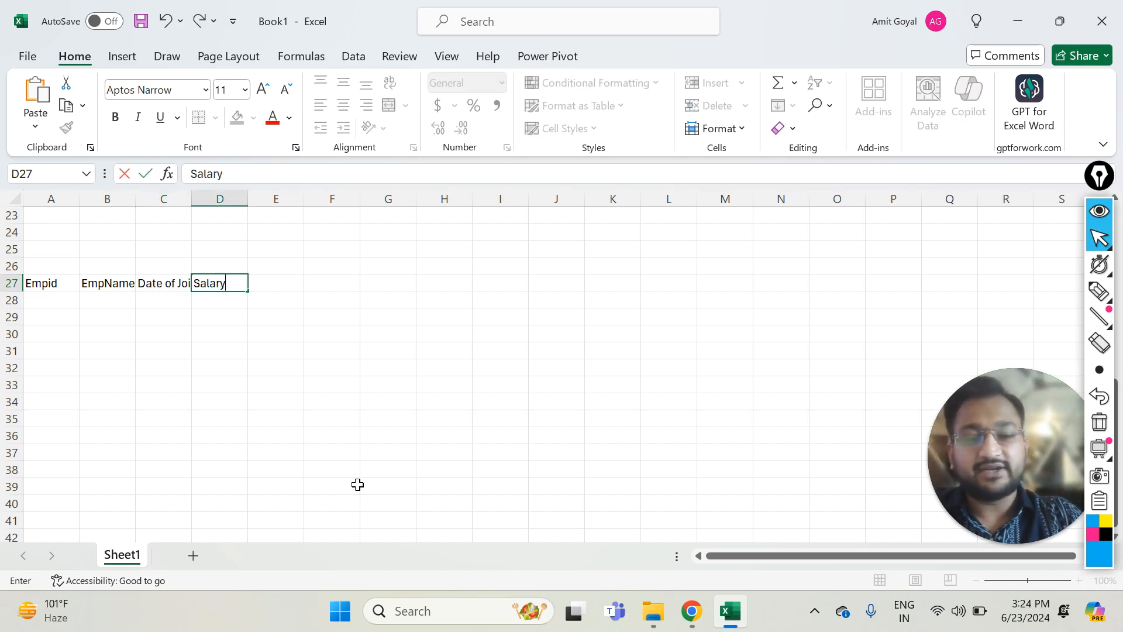
key("Return")
Widen columns A to D so the four headers fit, and select cell A28 under Empid
left_click_drag(219, 283, 37, 279)
left_click(39, 281)
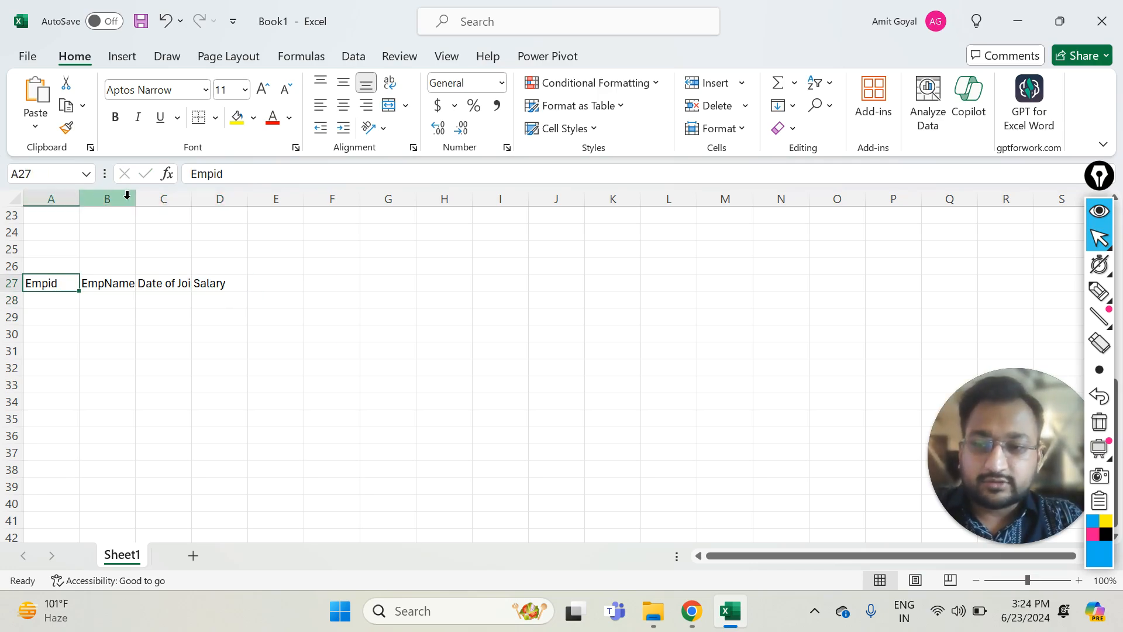
left_click_drag(130, 199, 346, 195)
left_click_drag(235, 195, 271, 199)
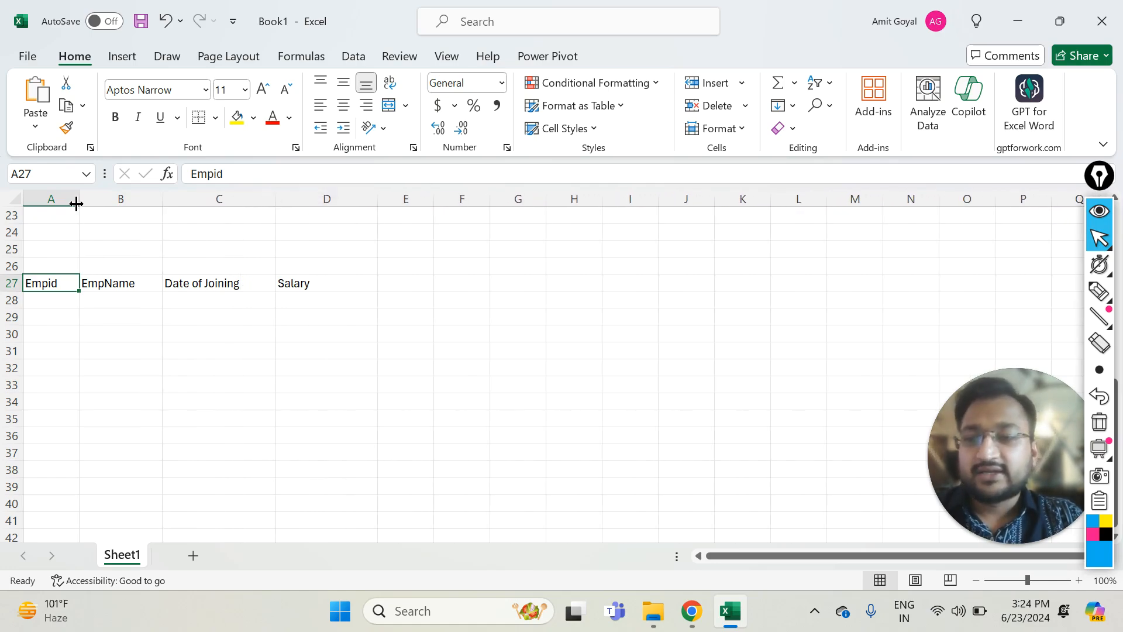
left_click_drag(80, 199, 93, 201)
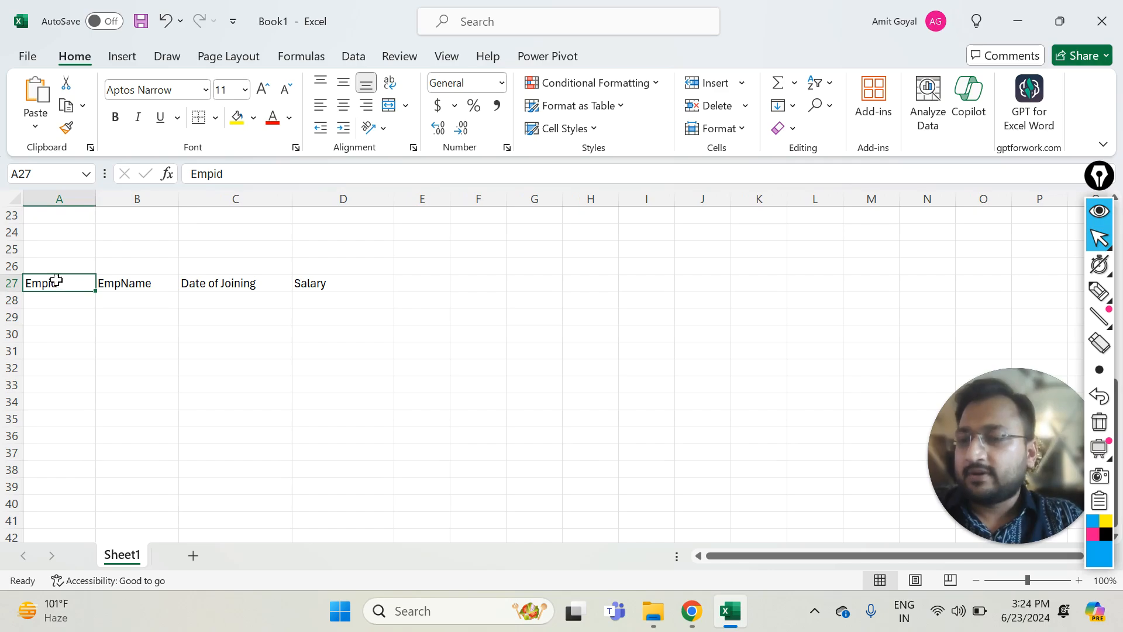
left_click(51, 299)
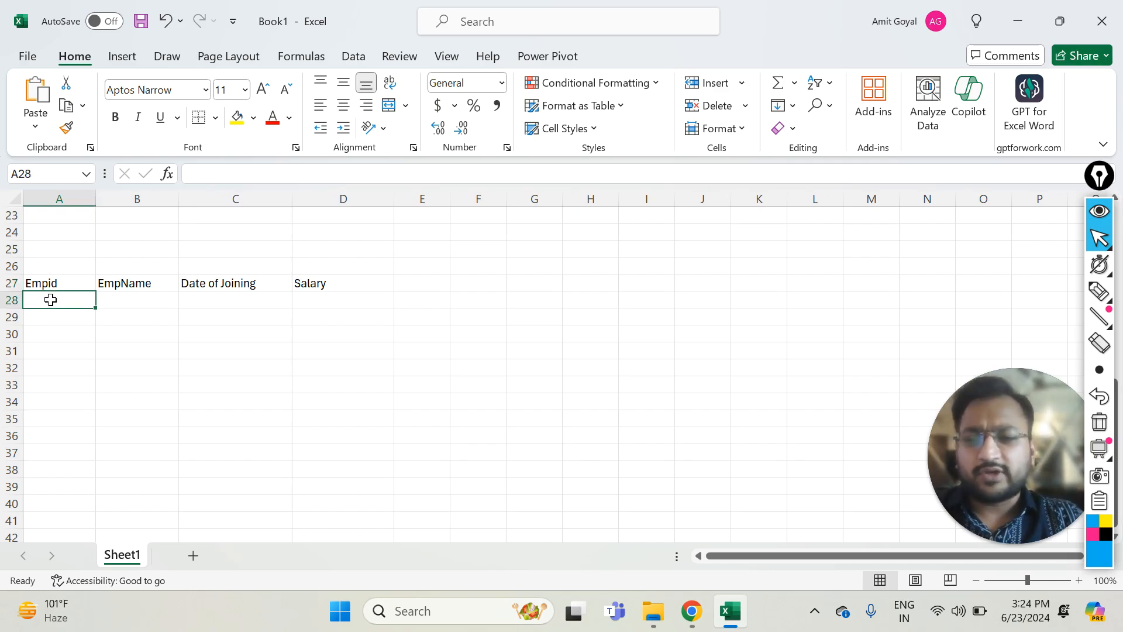
Enter the employee IDs 1, 2, 3 and 4 in A28:A31 under Empid
type("1")
key("Return")
type("2")
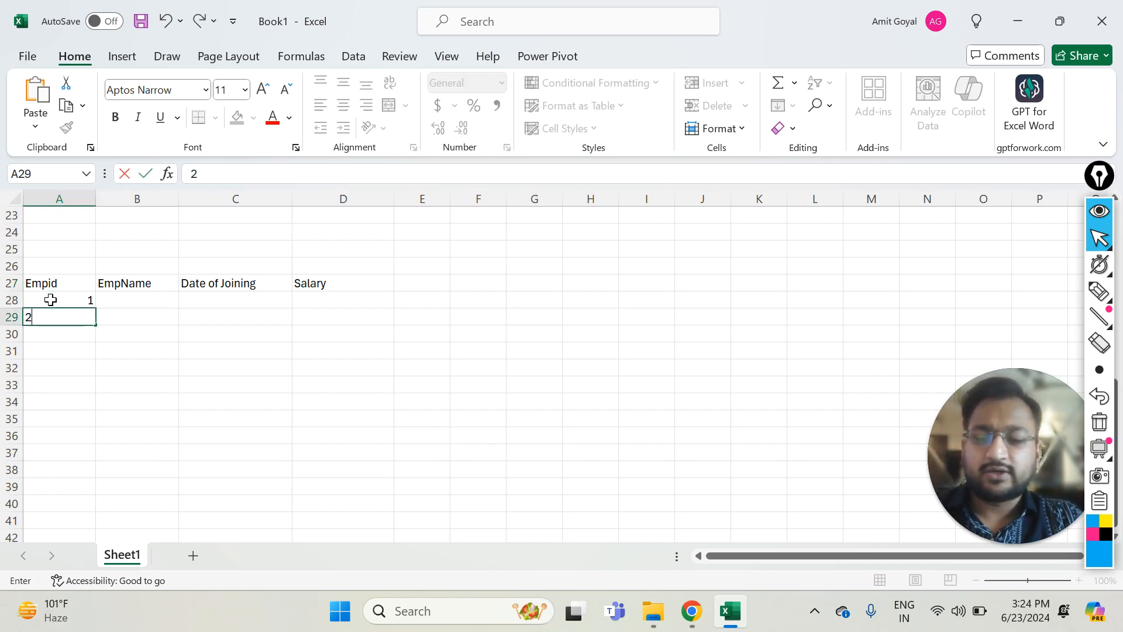
key("Return")
type("3")
key("Return")
type("4")
key("Return")
Fill B28:B31 under EmpName with four sample employee first names, one per row
key("Up")
key("Up")
key("Up")
key("Up")
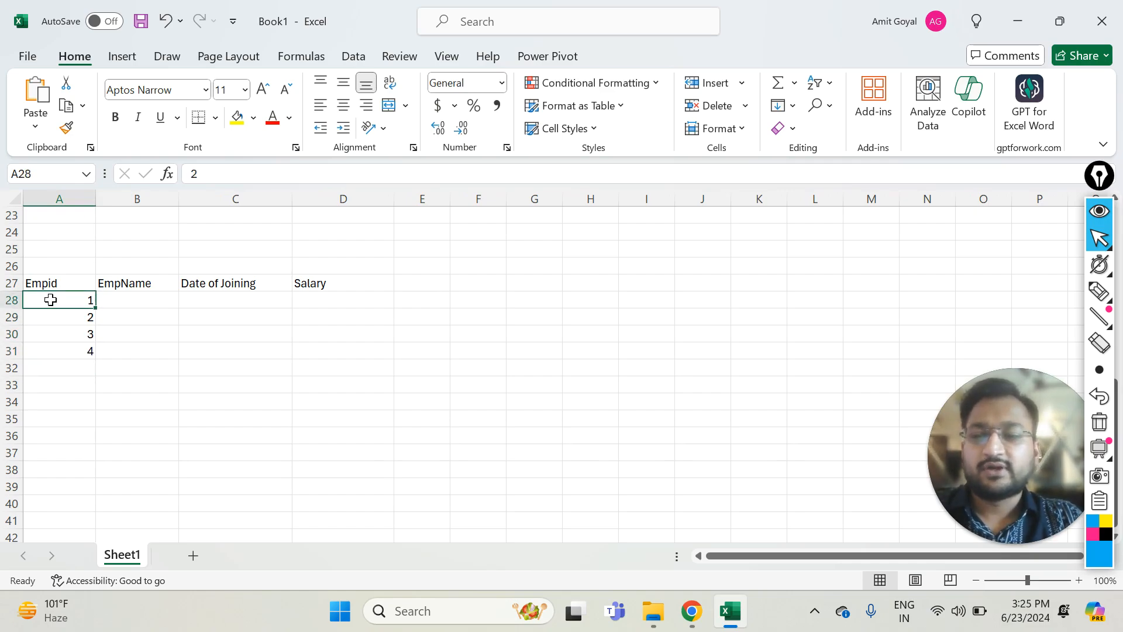
key("Right")
type("Sam")
key("Return")
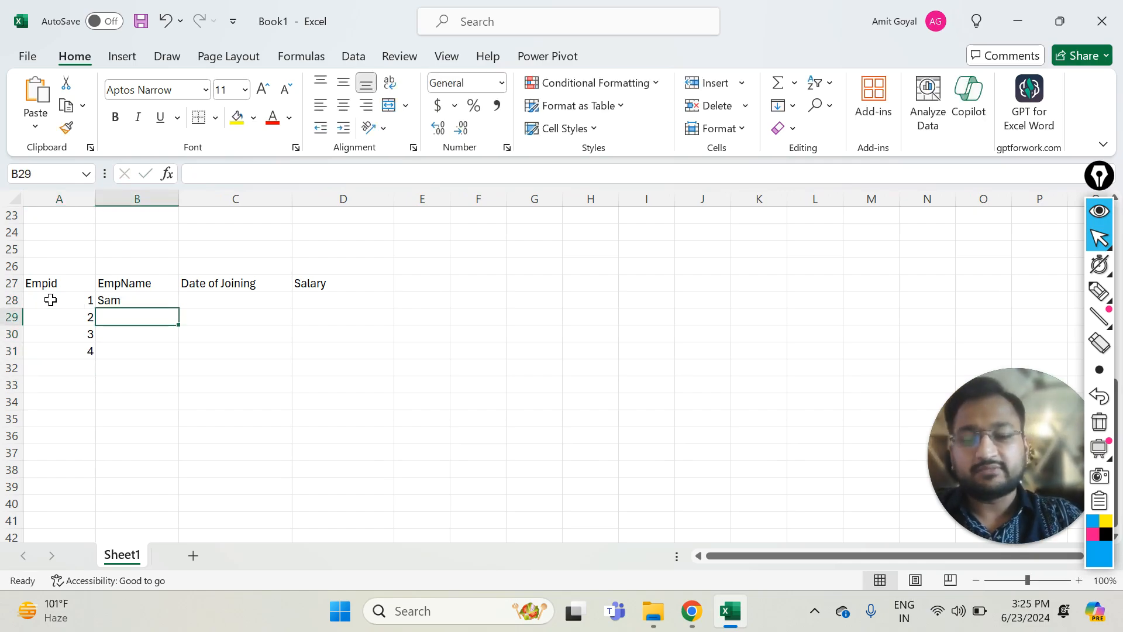
type("john")
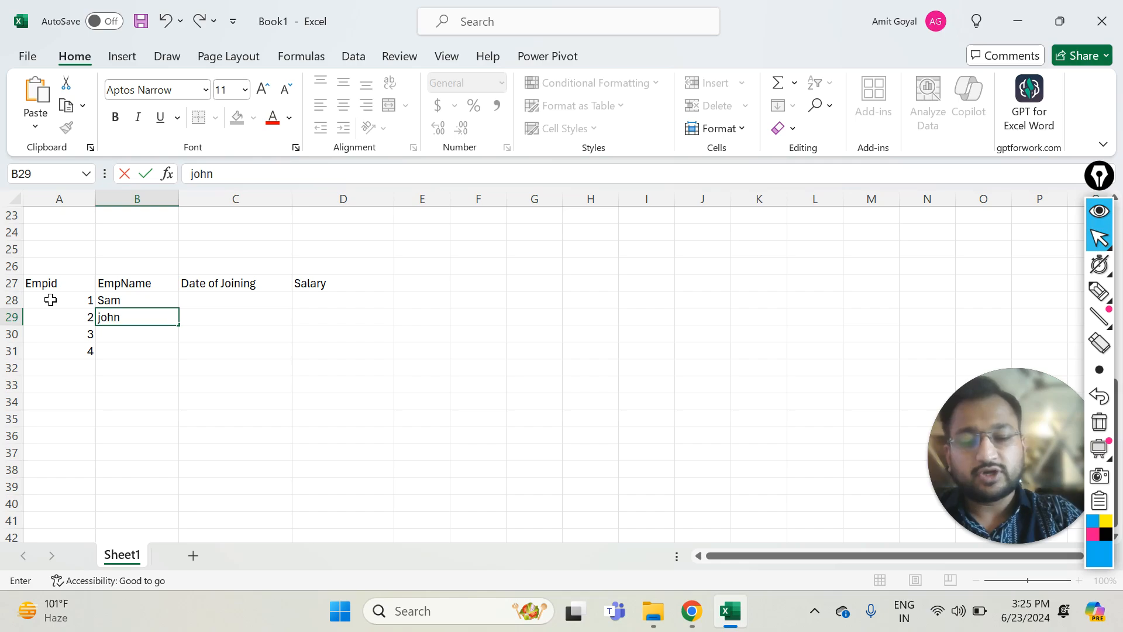
key("Return")
type("Leo")
key("Return")
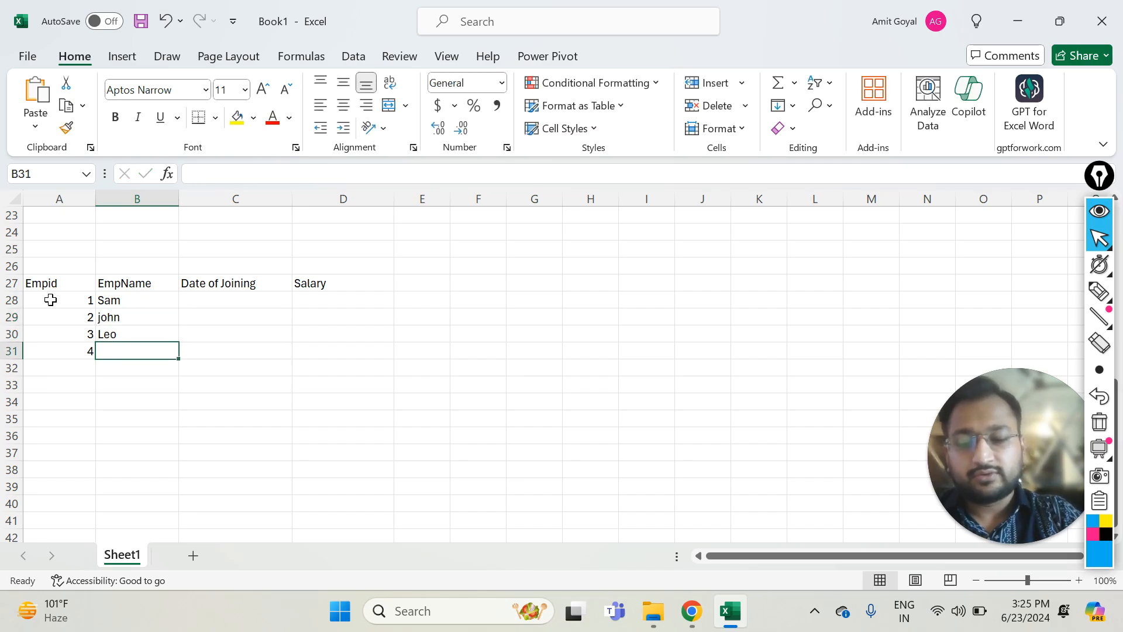
type("Troy")
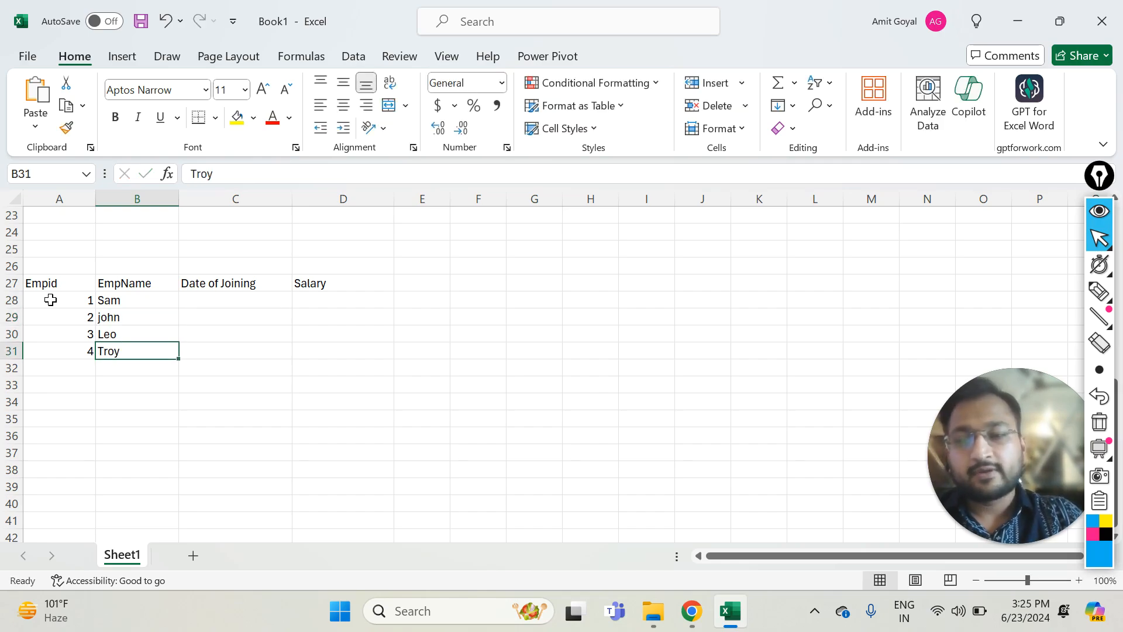
Enter the joining dates 1/1/2020 in C28 and 2/2/2020 in C29
key("Up")
key("Up")
key("Up")
key("Right")
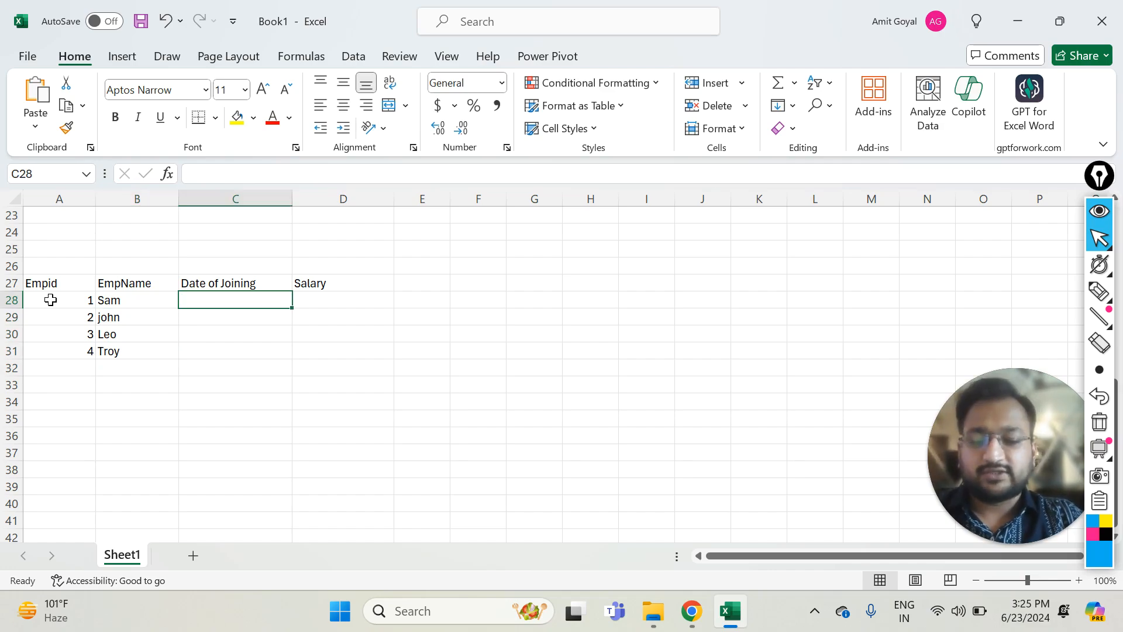
type("1/1/2020")
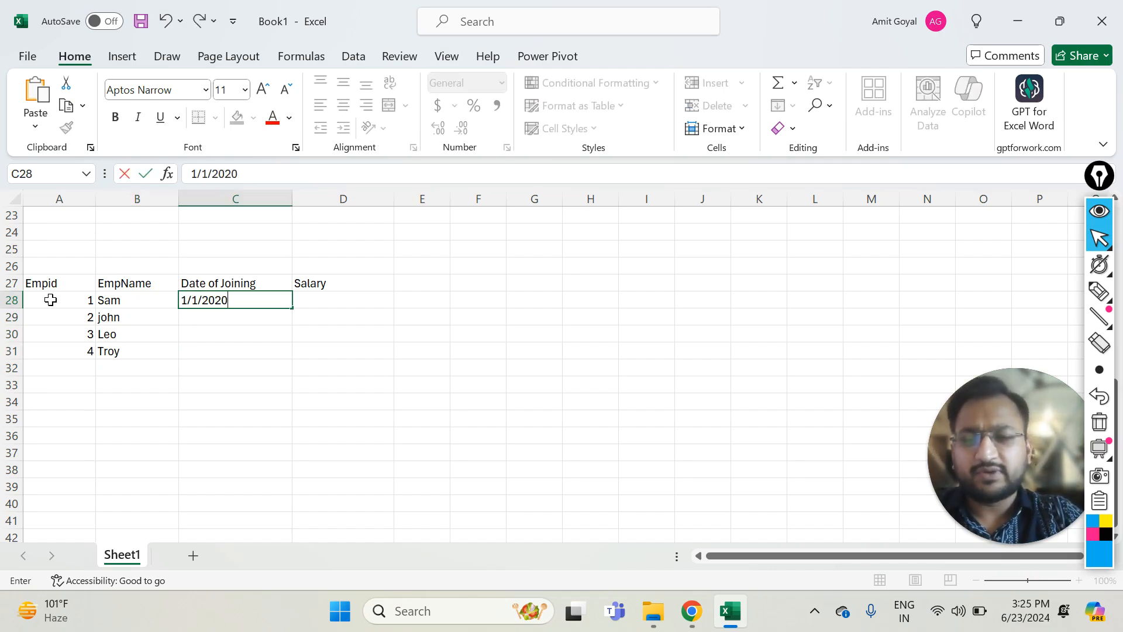
key("Return")
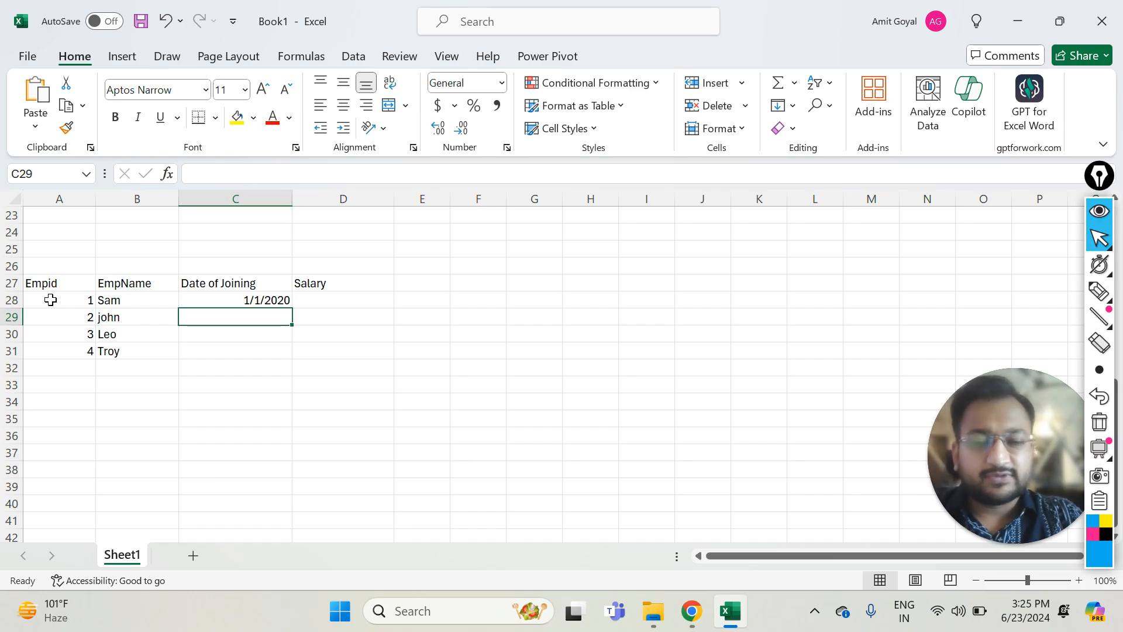
type("2/2/2020")
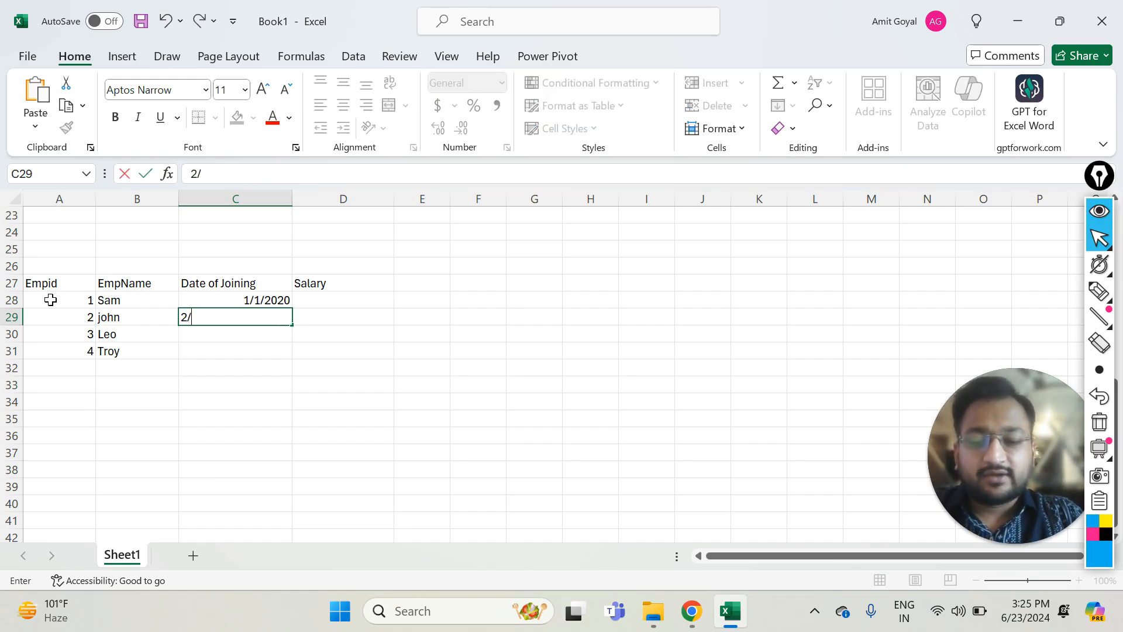
key("ctrl+Return")
key("Return")
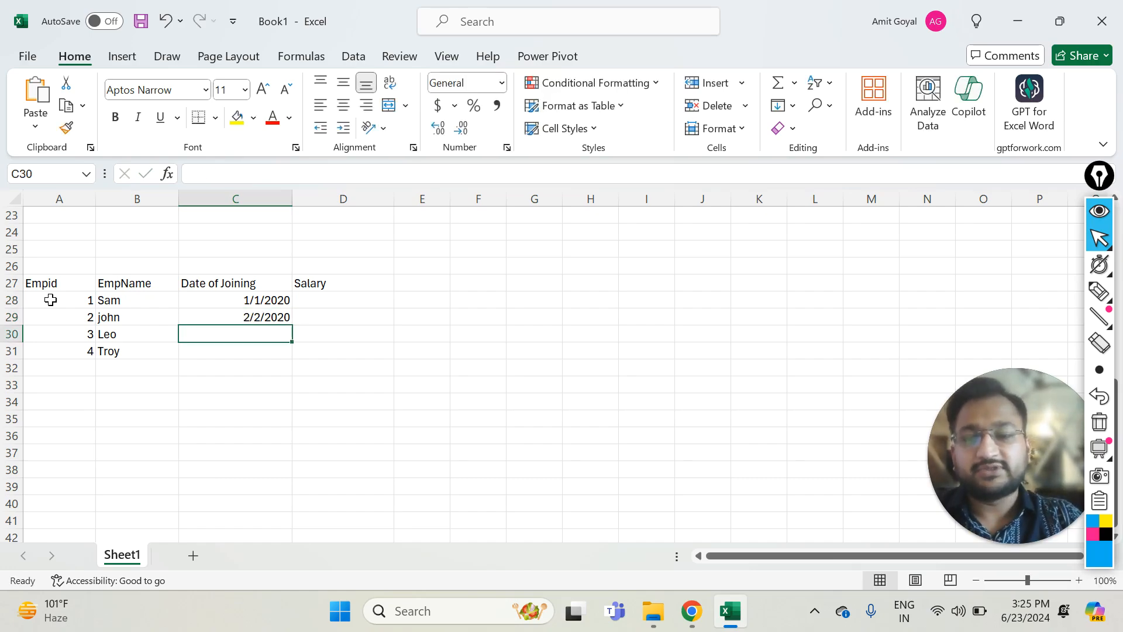
Enter the joining dates 3/3/2021 in C30 and 4/4/2022 in C31
type("3/3/")
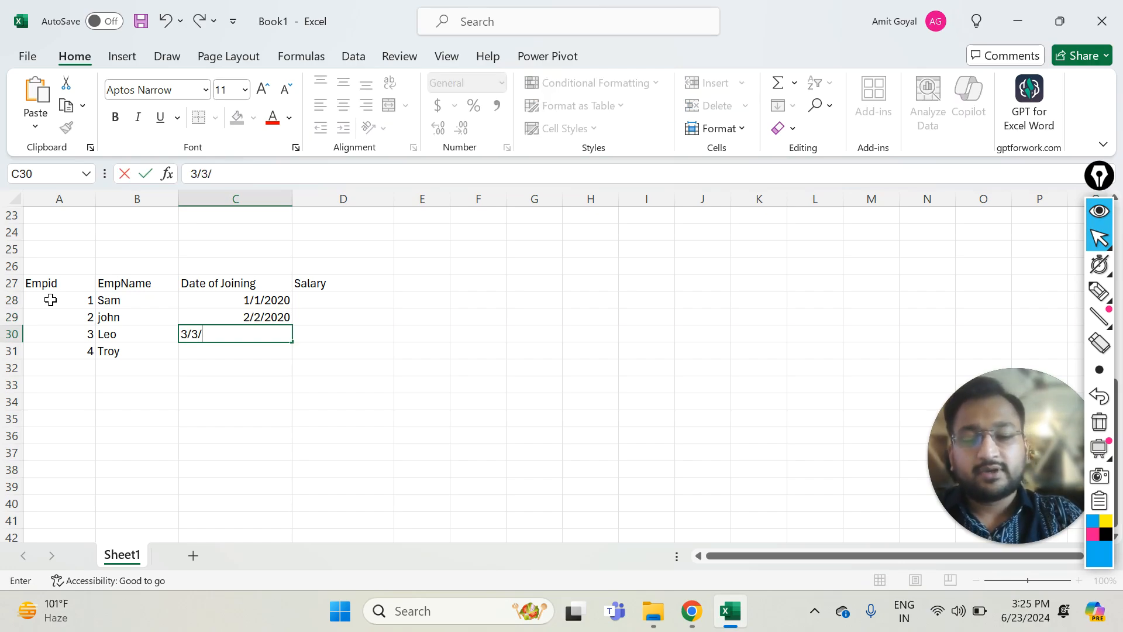
type("2021")
key("Return")
type("4/4/")
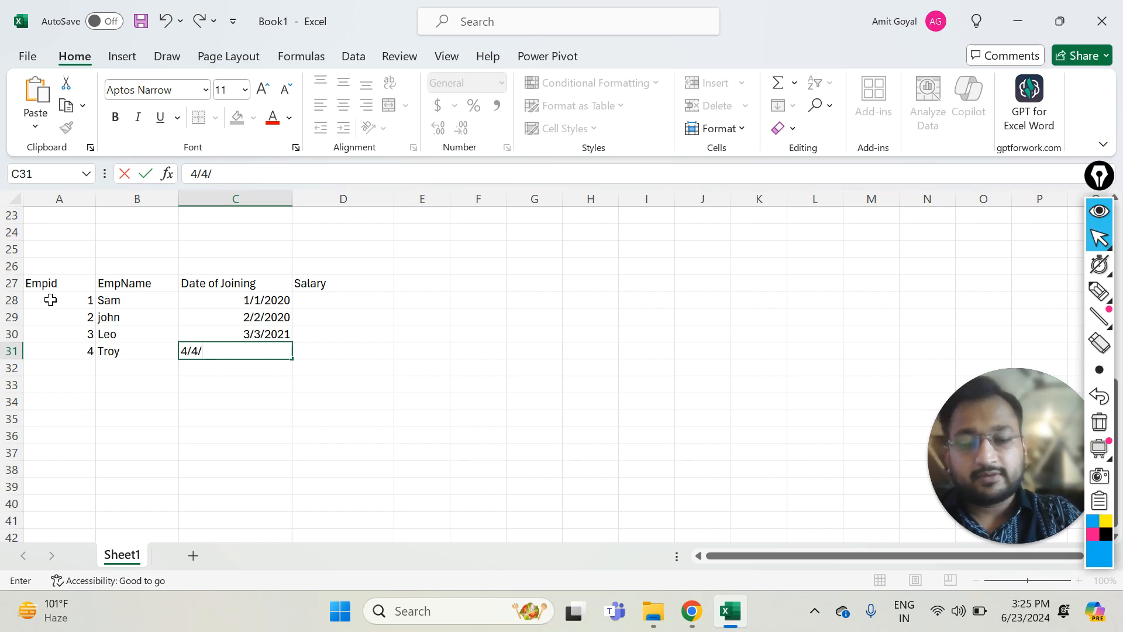
type("2022")
key("Return")
Enter 1000, 200 and 300 in D28:D30 under Salary
key("Up")
key("Up")
key("Up")
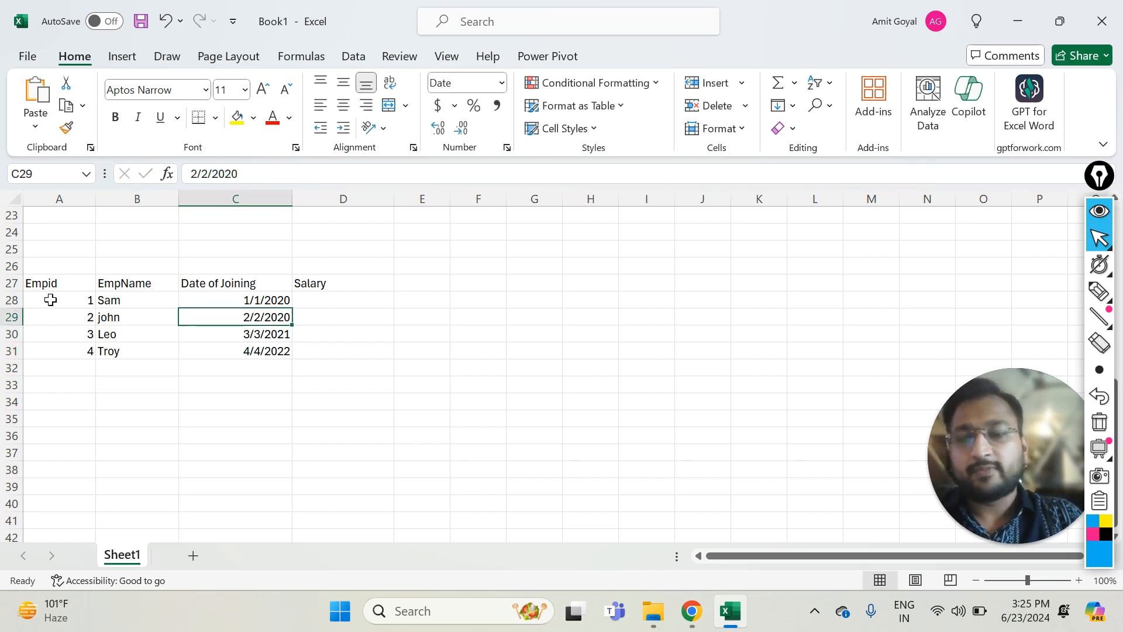
key("Up")
key("Right")
type("1000")
key("Return")
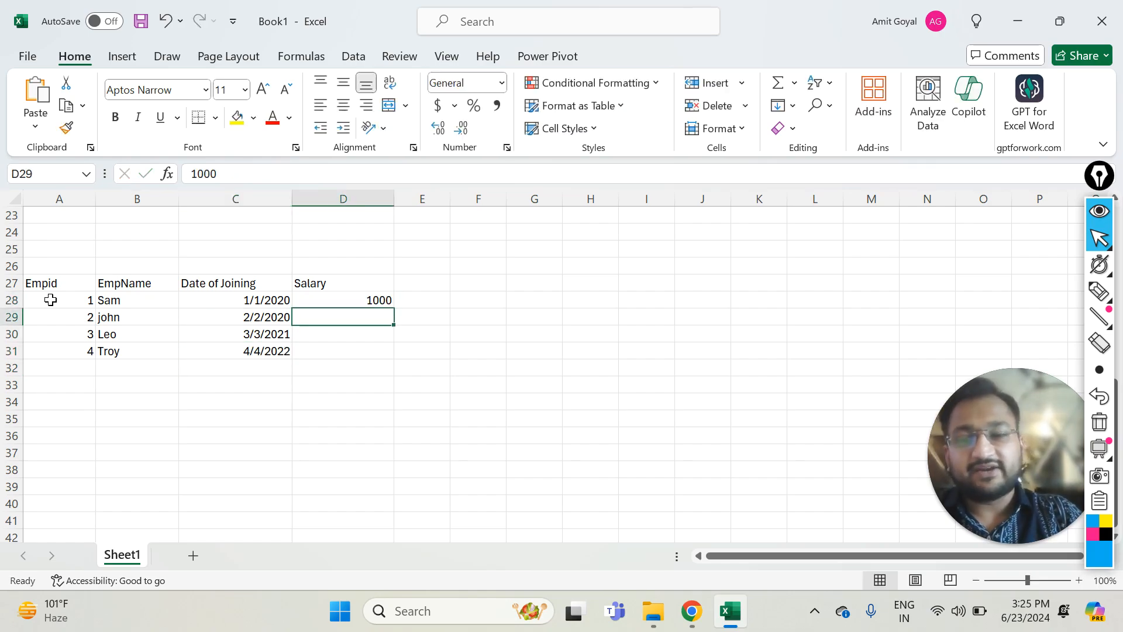
type("200")
key("Return")
type("300")
key("Return")
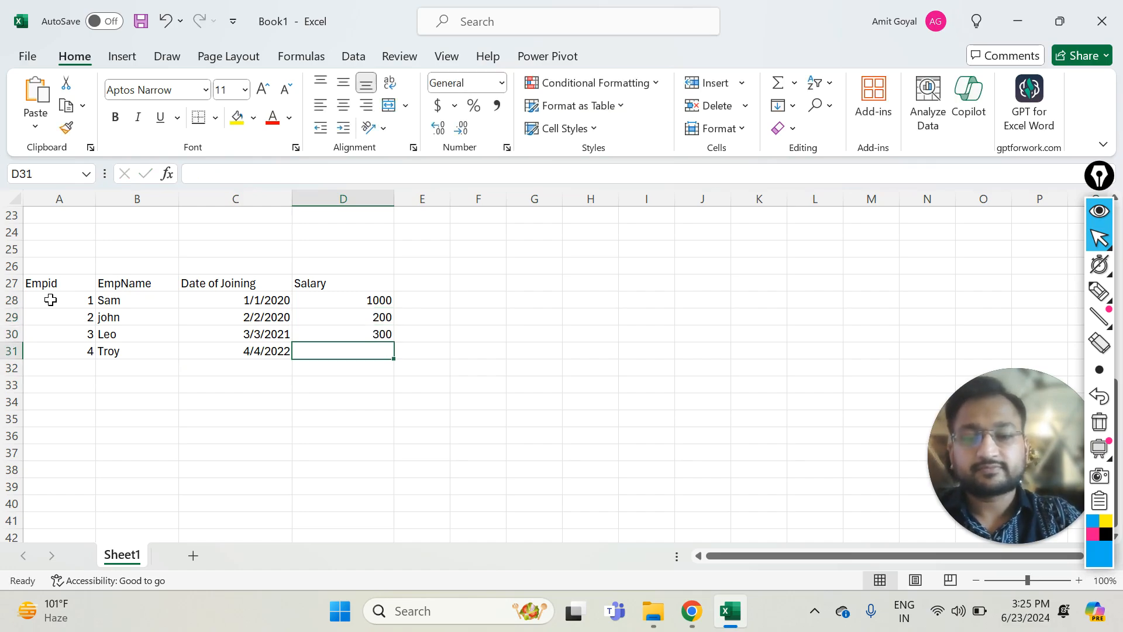
Correct the salaries in D29 to 2000 and D30 to 3000, and enter 4000 in D31
key("Up")
key("Up")
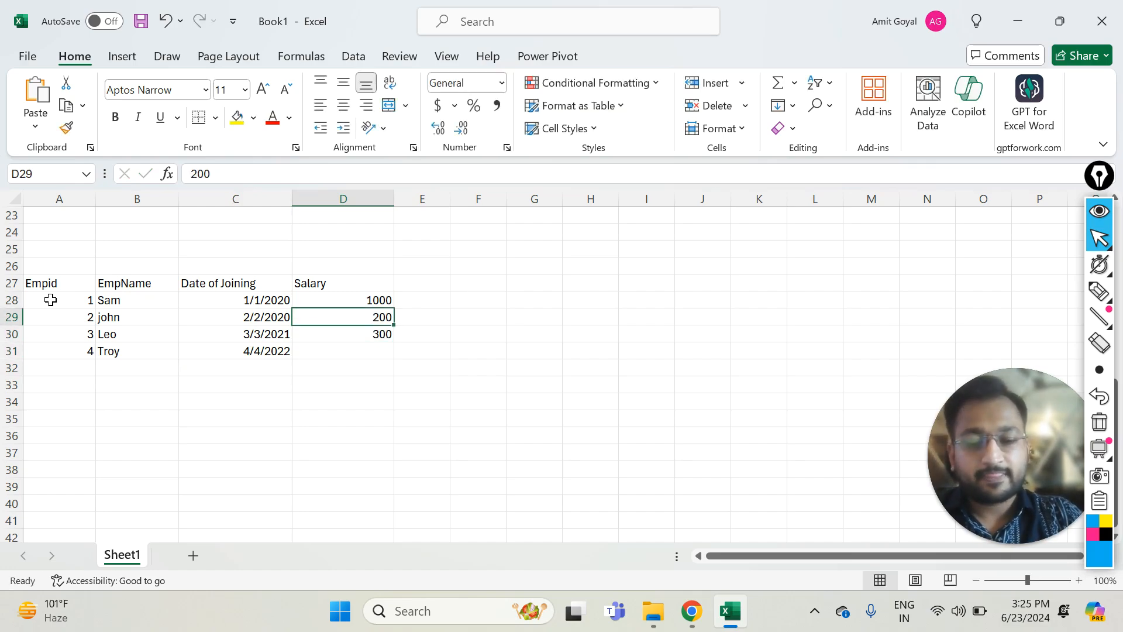
key("F2")
type("0")
key("Return")
key("F2")
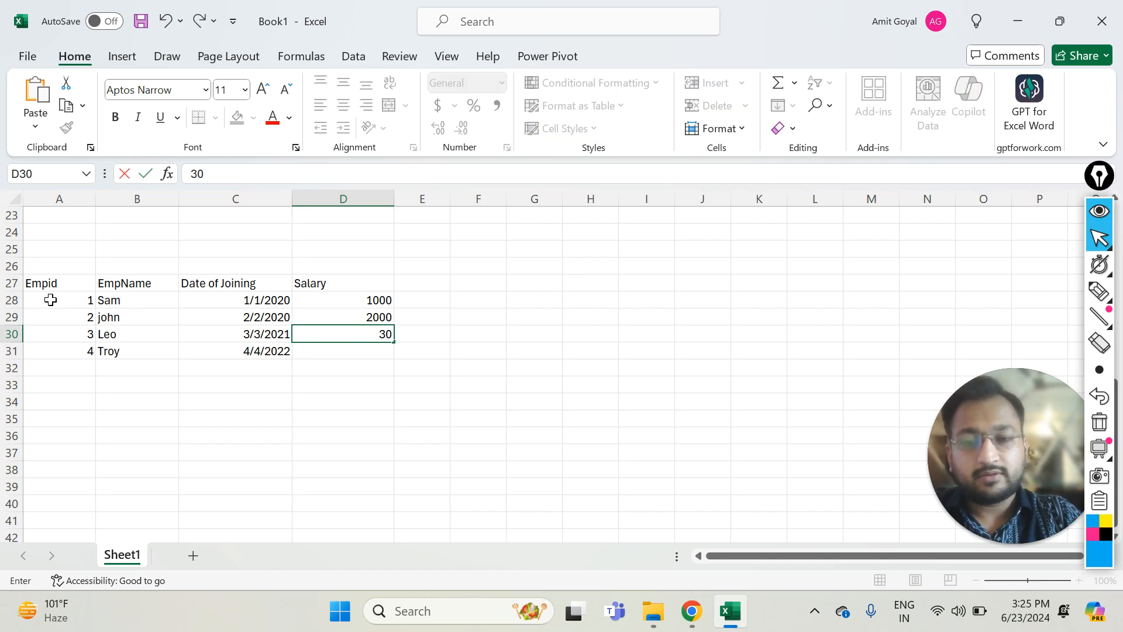
type("0")
key("Return")
key("F2")
type("4000")
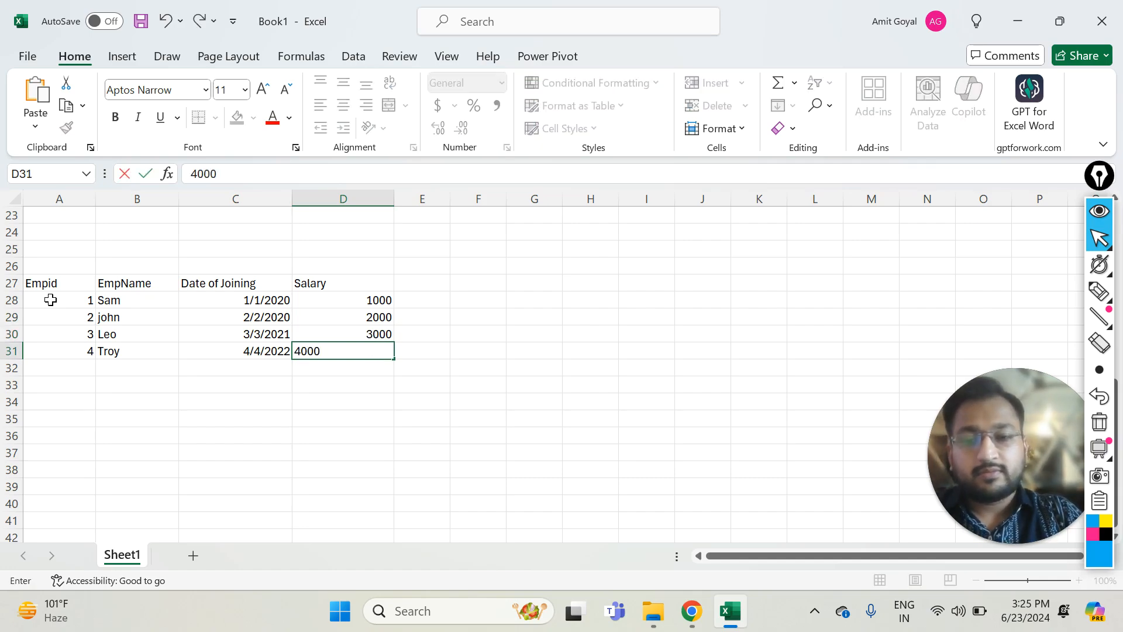
key("Return")
Select the table A27:D31, and jump from A27 to the ends of the header row and Empid column and back
left_click_drag(49, 288, 342, 360)
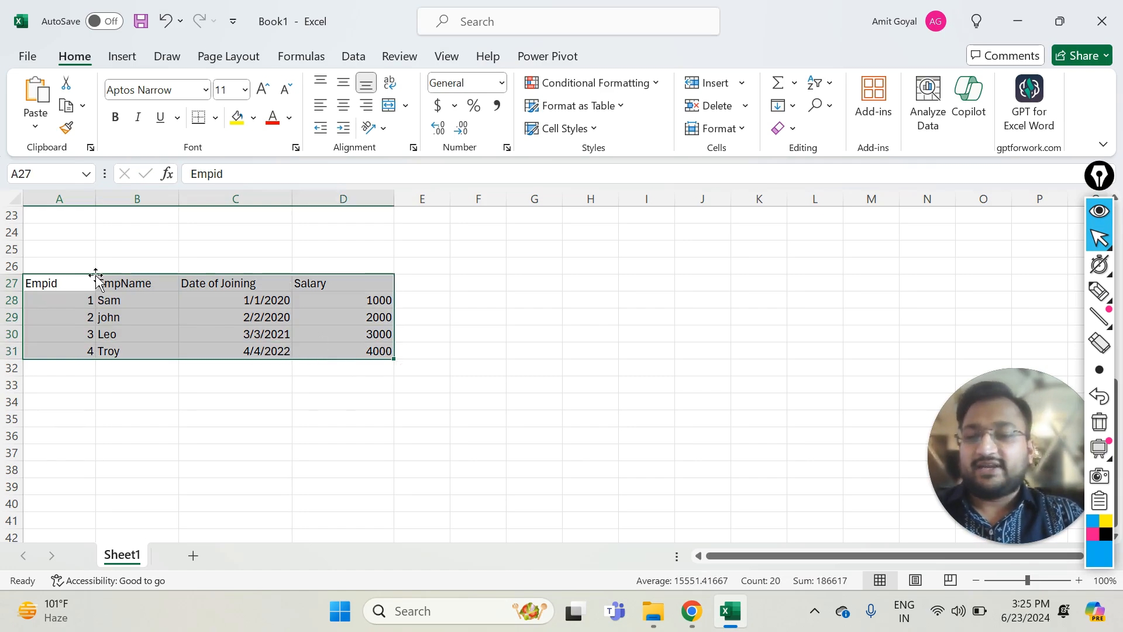
left_click(54, 286)
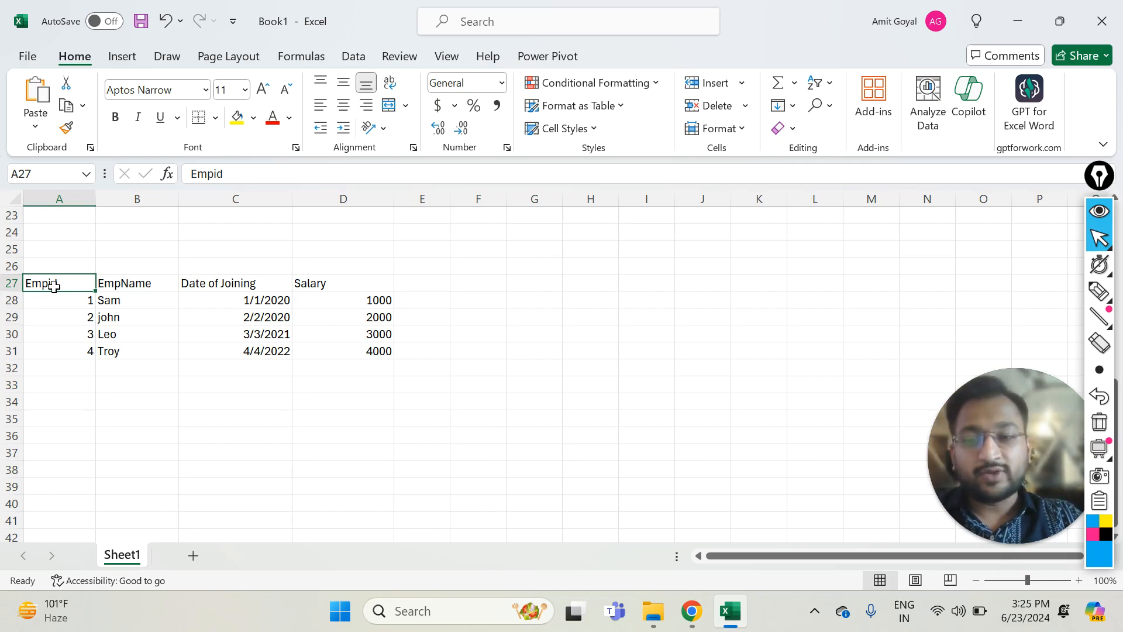
key("ctrl+Right")
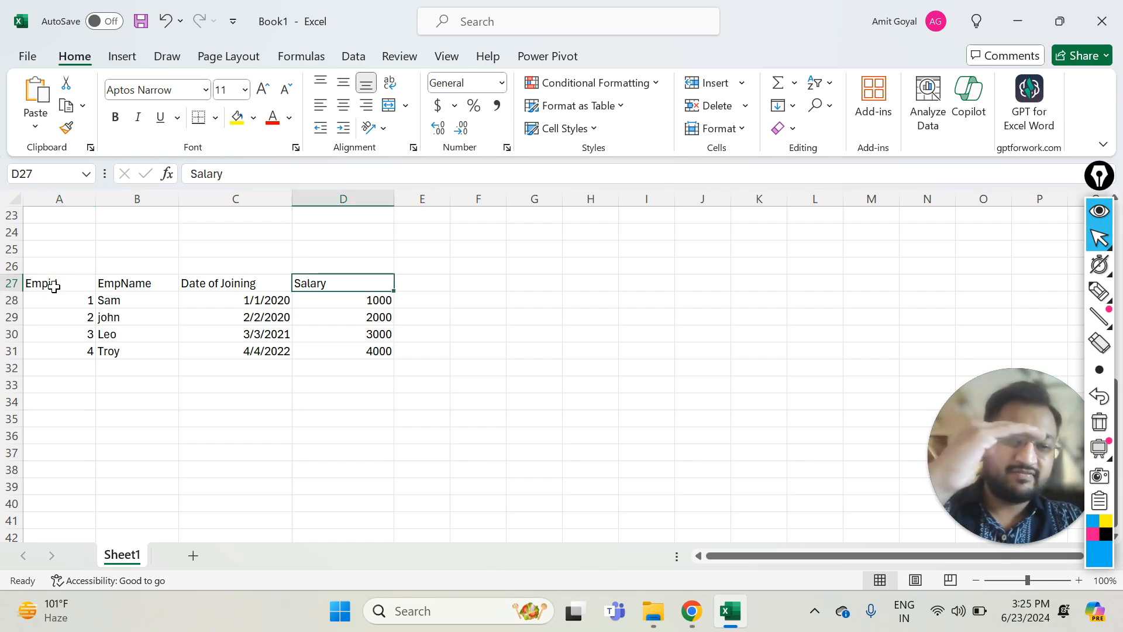
key("ctrl+Left")
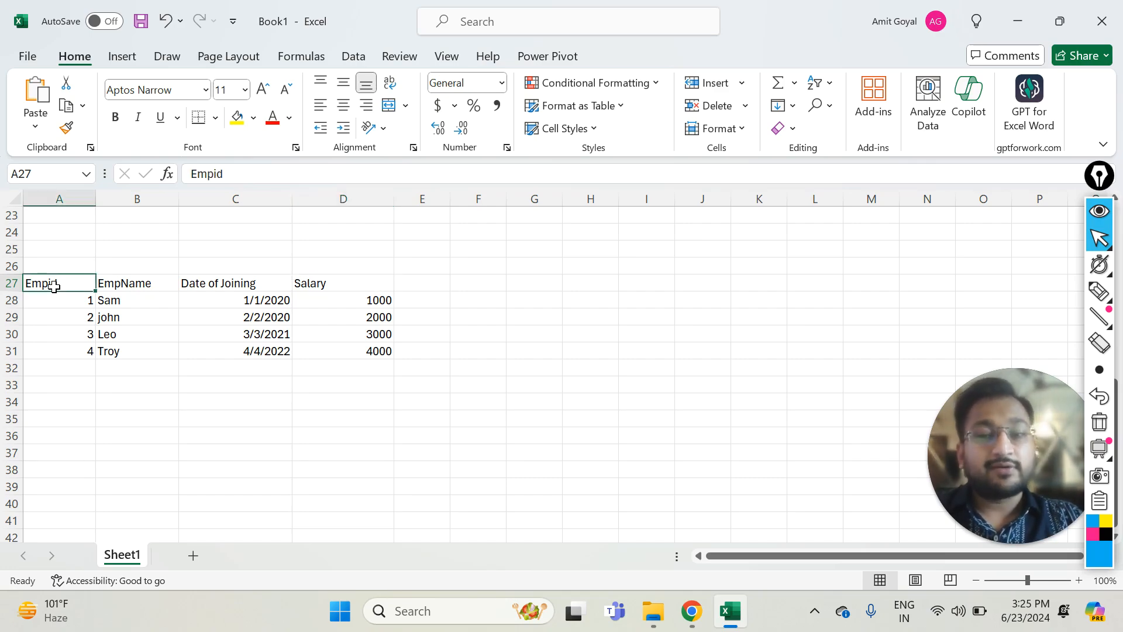
key("ctrl+Right")
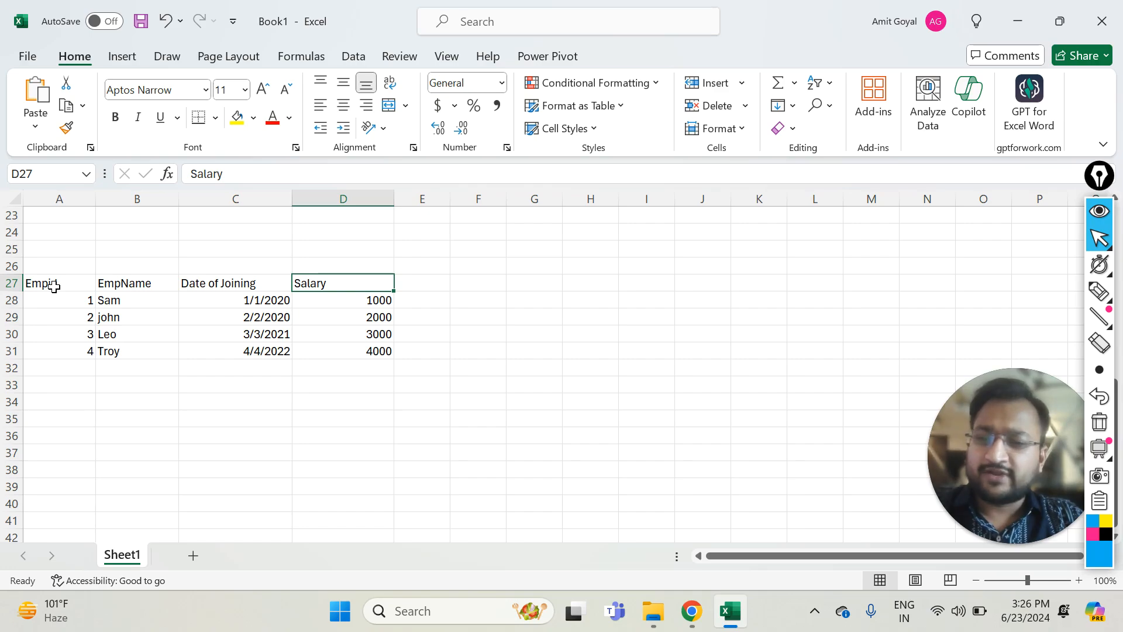
key("ctrl+Left")
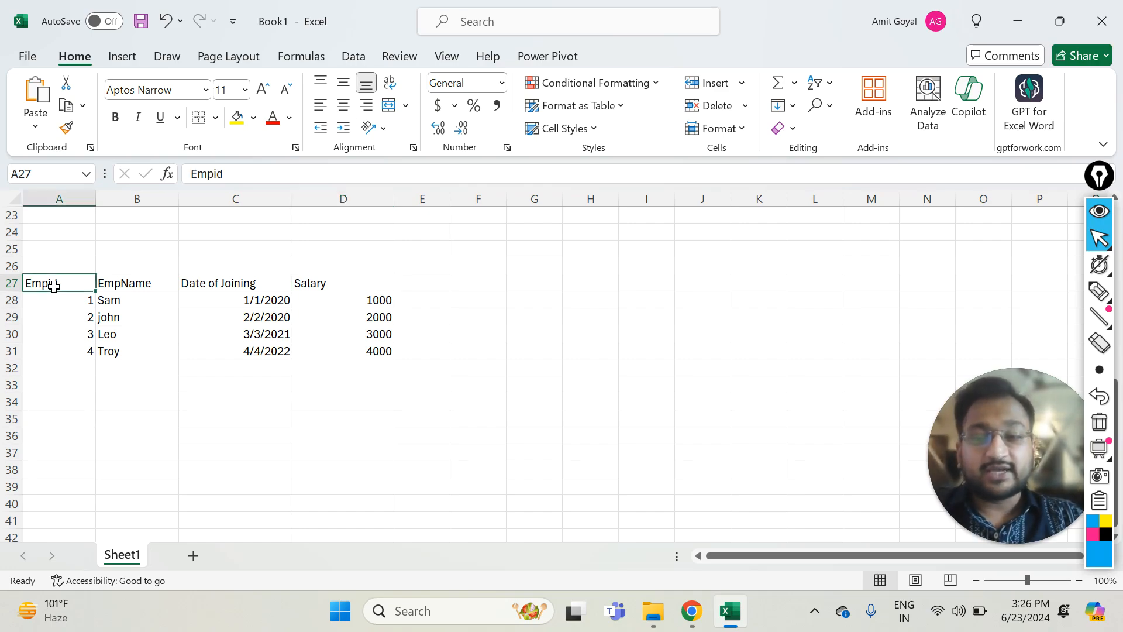
key("ctrl+Down")
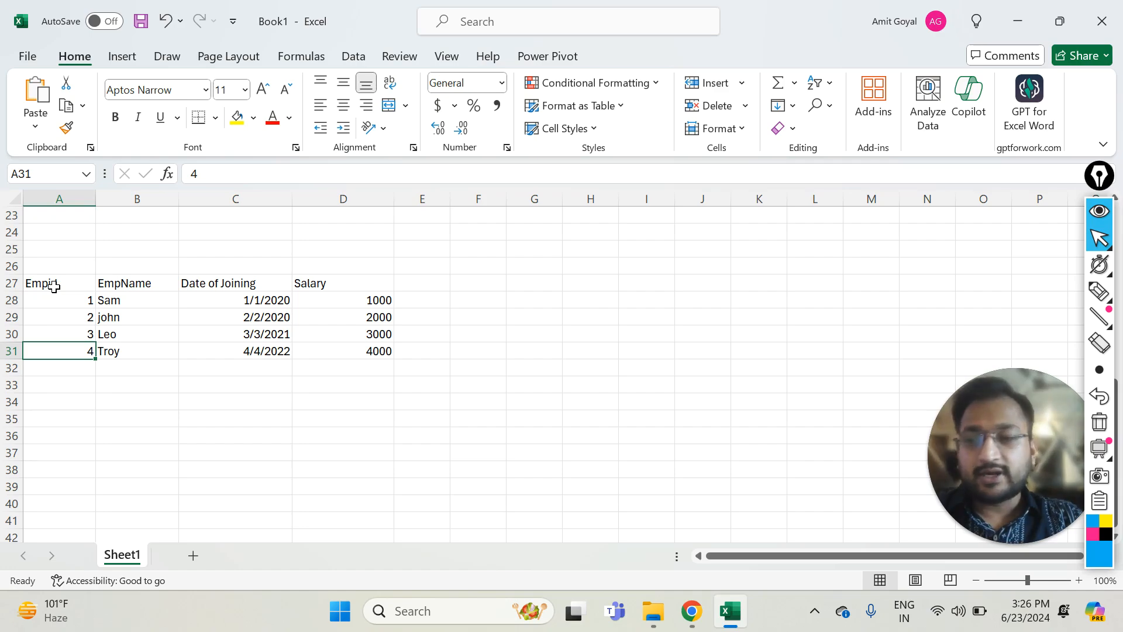
key("ctrl+Up")
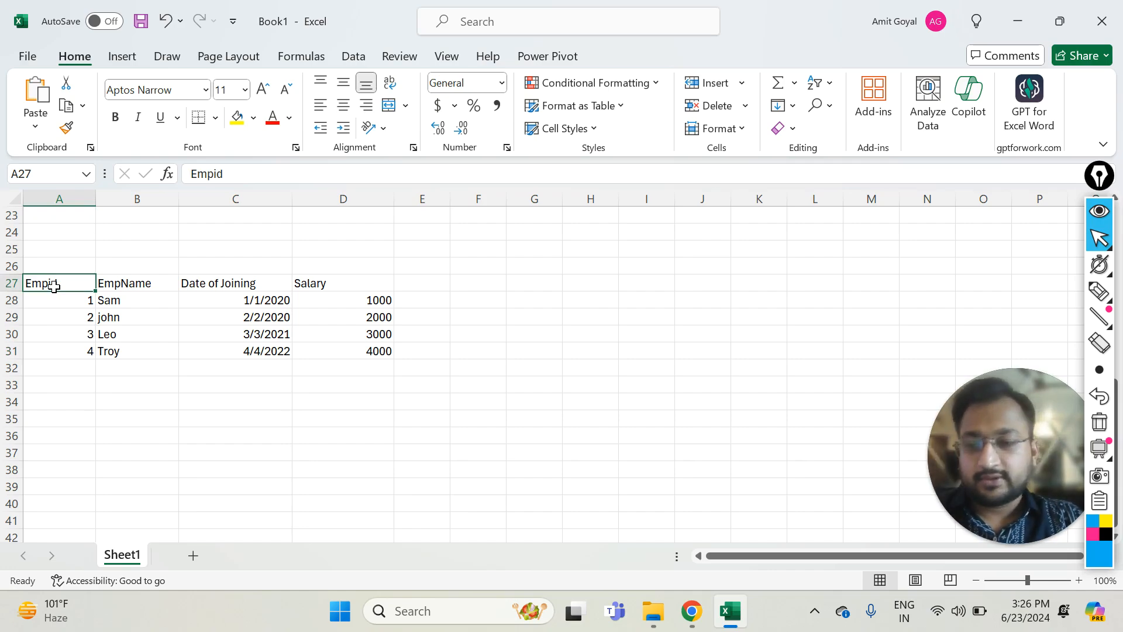
Extend the selection from A27 across the header row, down the Empid column, and over the whole table to D31
key("ctrl+shift+Right")
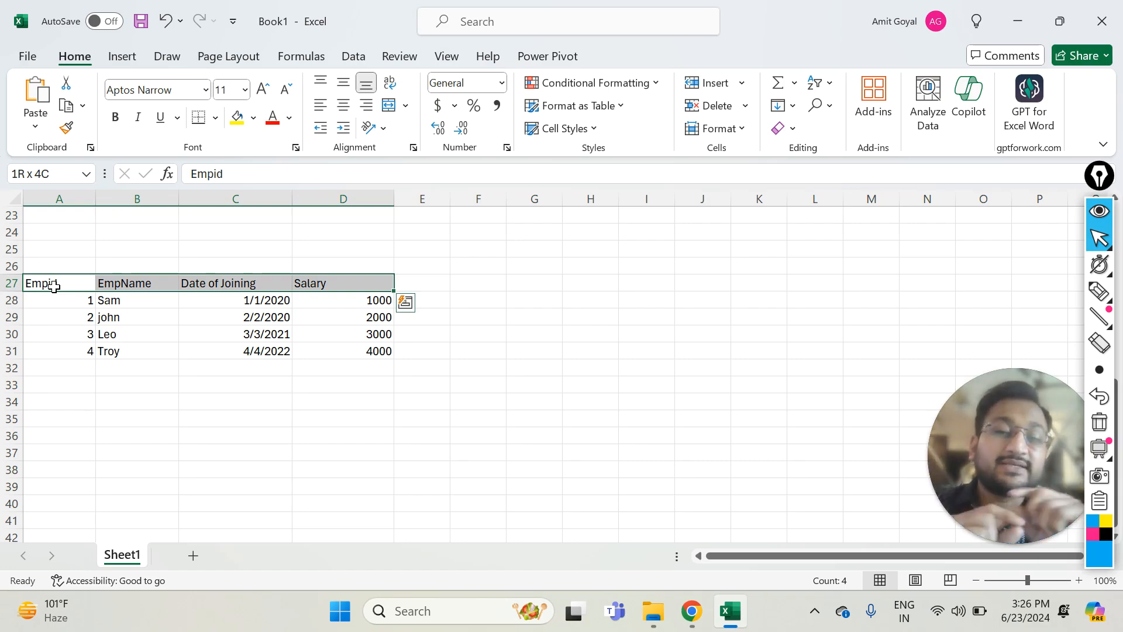
left_click(53, 285)
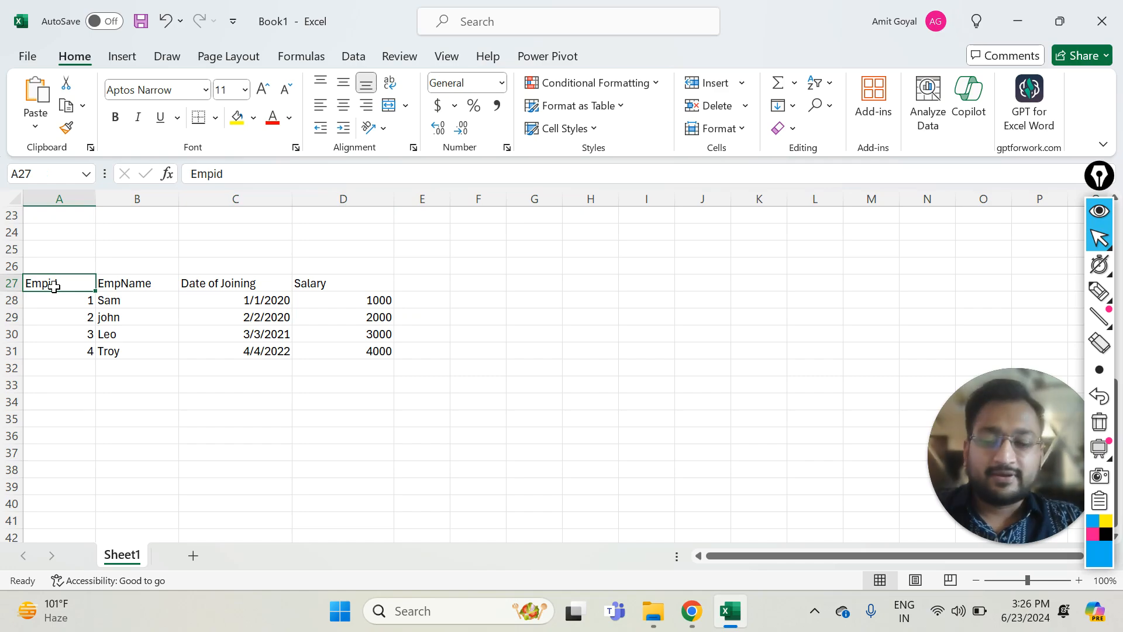
key("ctrl+shift+Down")
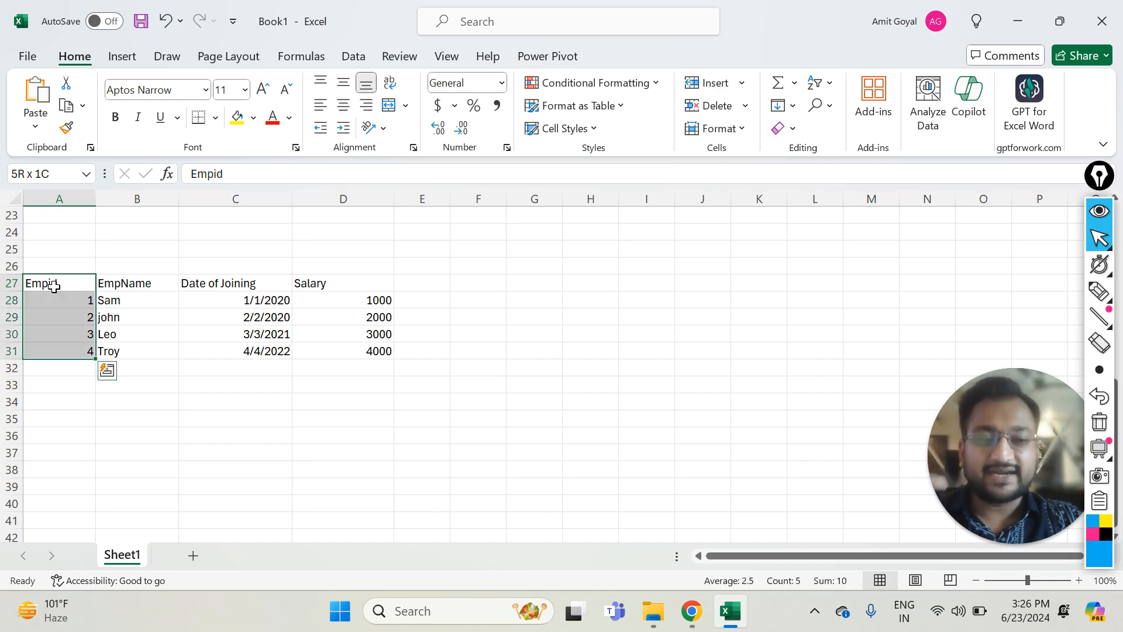
key("Up")
key("Down")
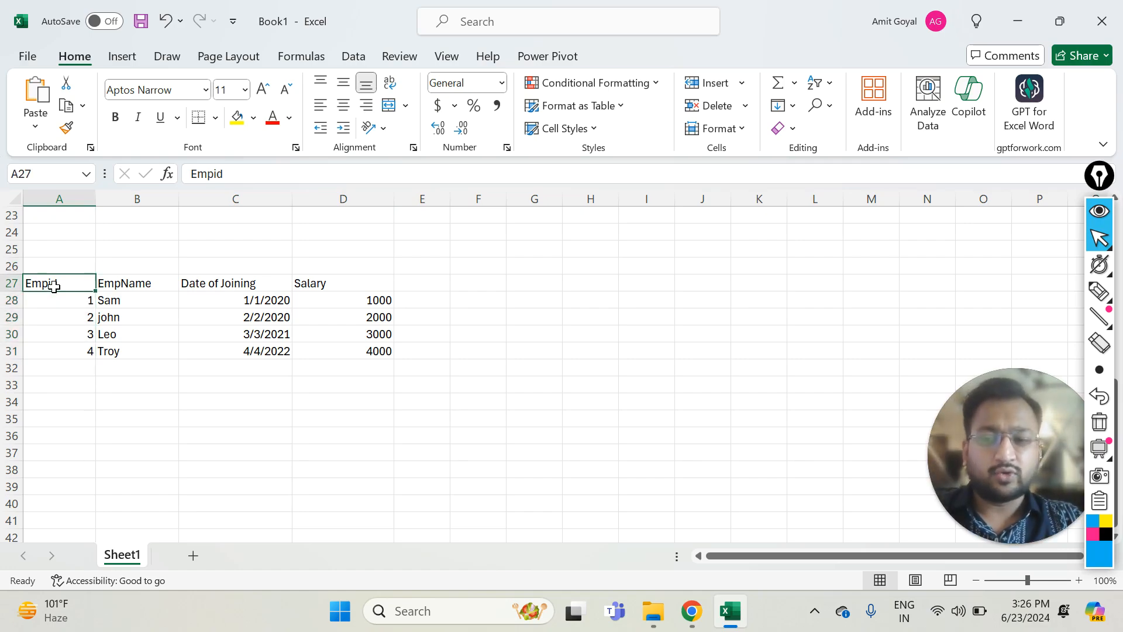
key("ctrl+shift+Right")
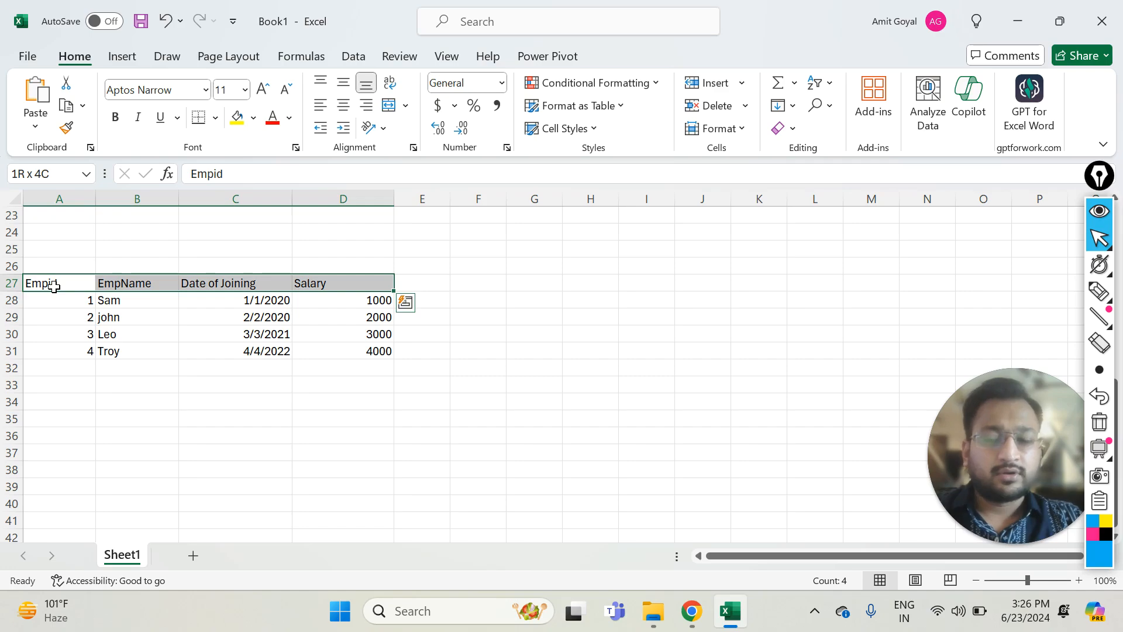
key("ctrl+shift+Down")
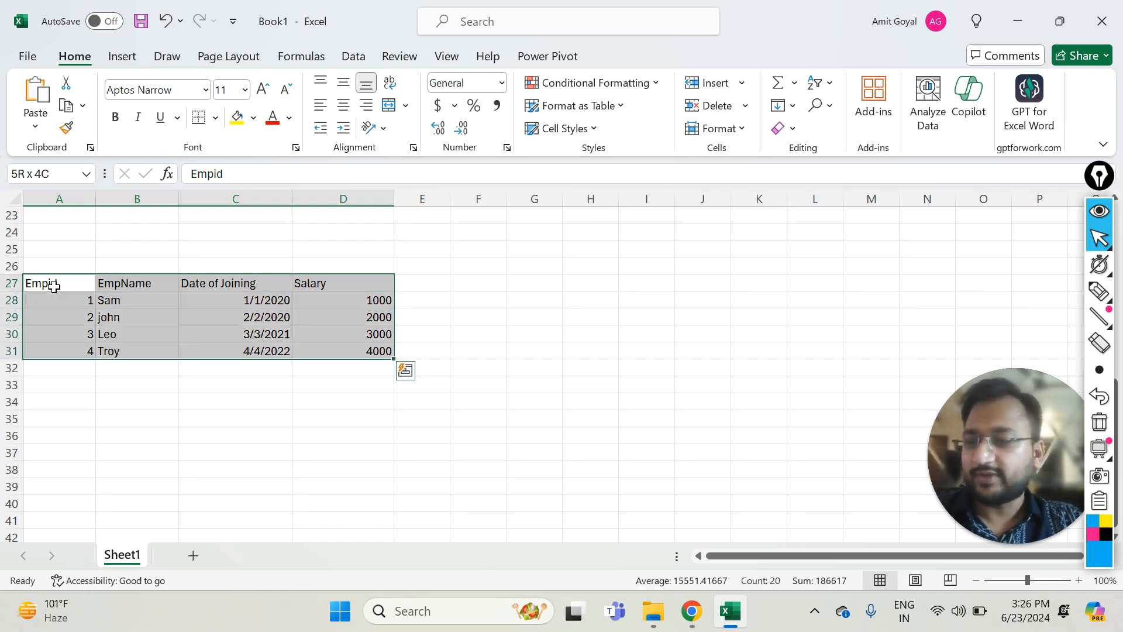
Select the header row A27:D27, then circle the Font group and underline the Font and Alignment labels with the annotation pen
left_click(54, 285)
key("ctrl+shift+Right")
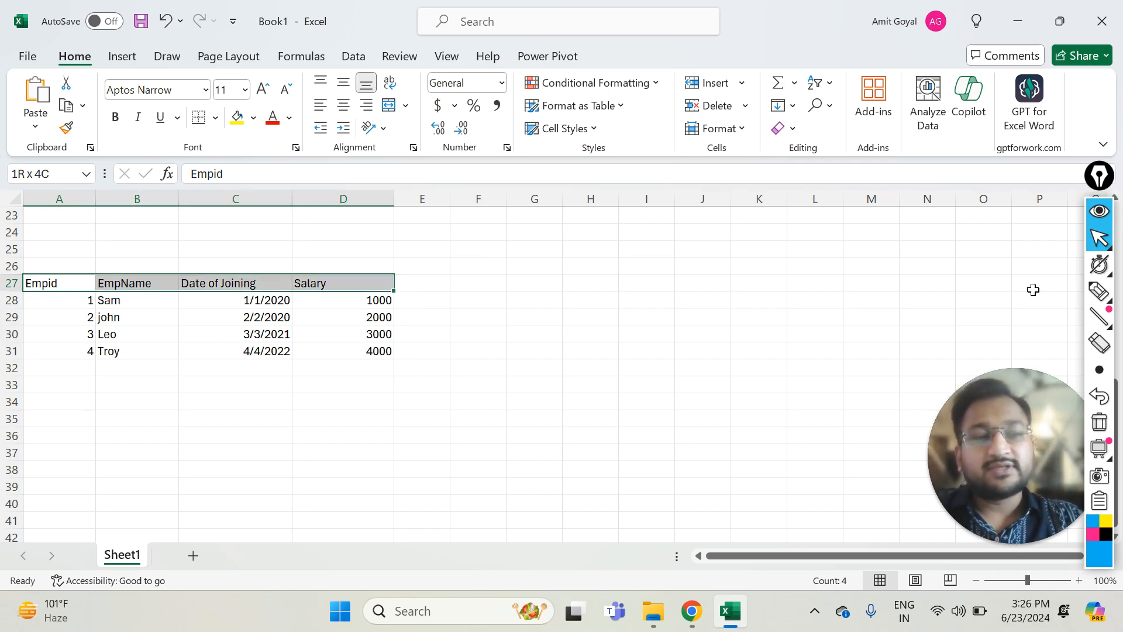
left_click(1100, 291)
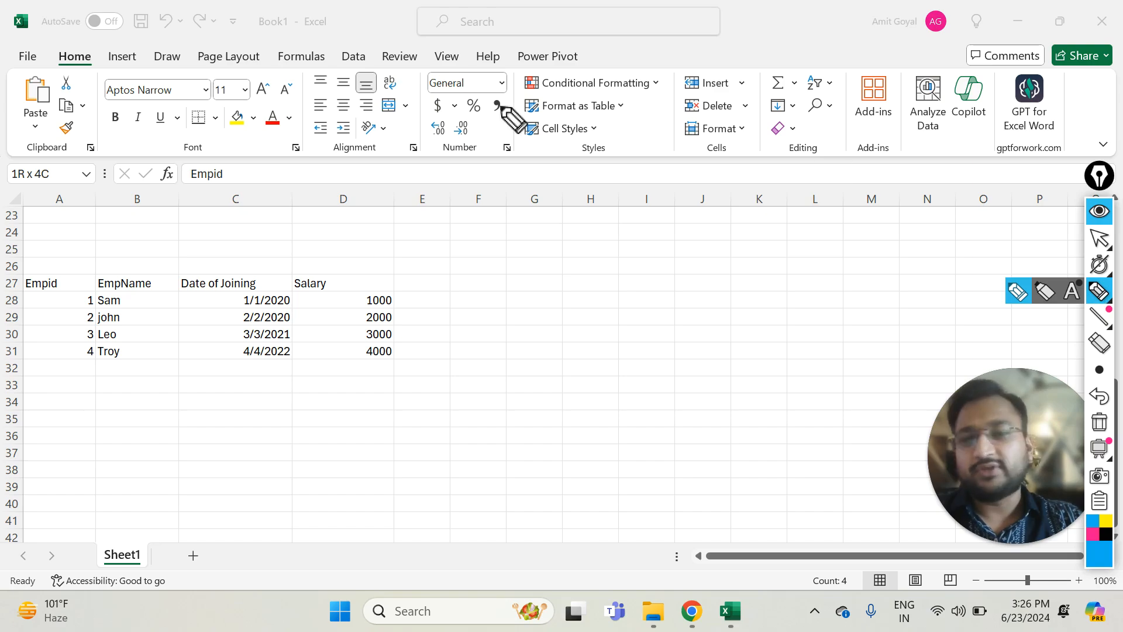
mouse_move(117, 56)
left_mouse_down()
mouse_move(83, 100)
mouse_move(181, 193)
mouse_move(301, 160)
mouse_move(251, 55)
mouse_move(111, 63)
left_mouse_up()
left_click_drag(191, 161, 208, 167)
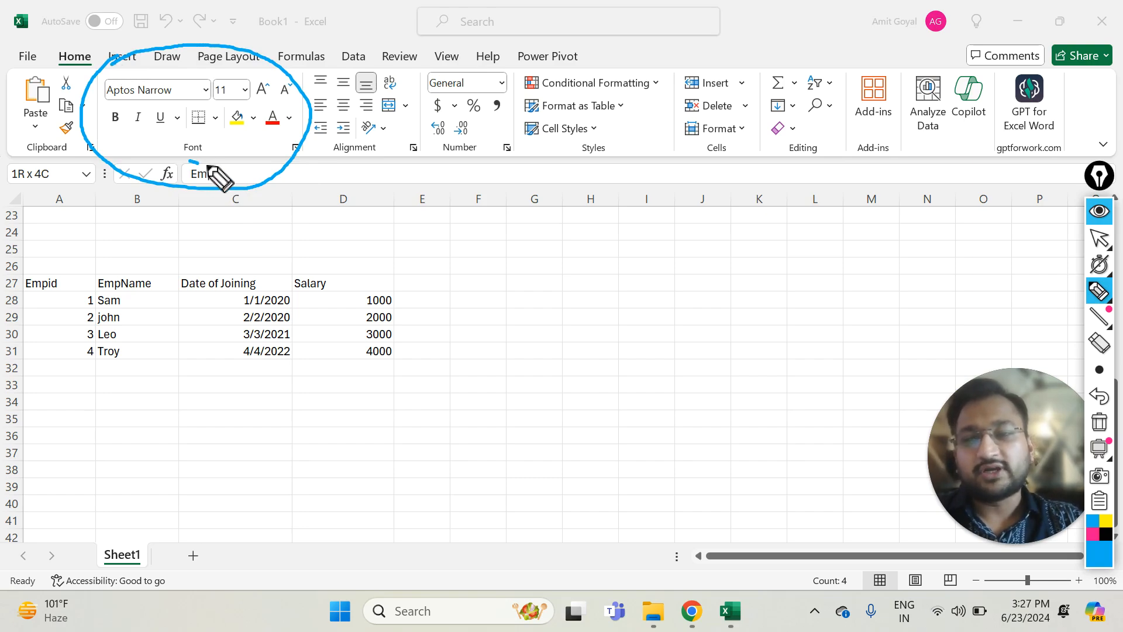
left_click_drag(340, 156, 368, 155)
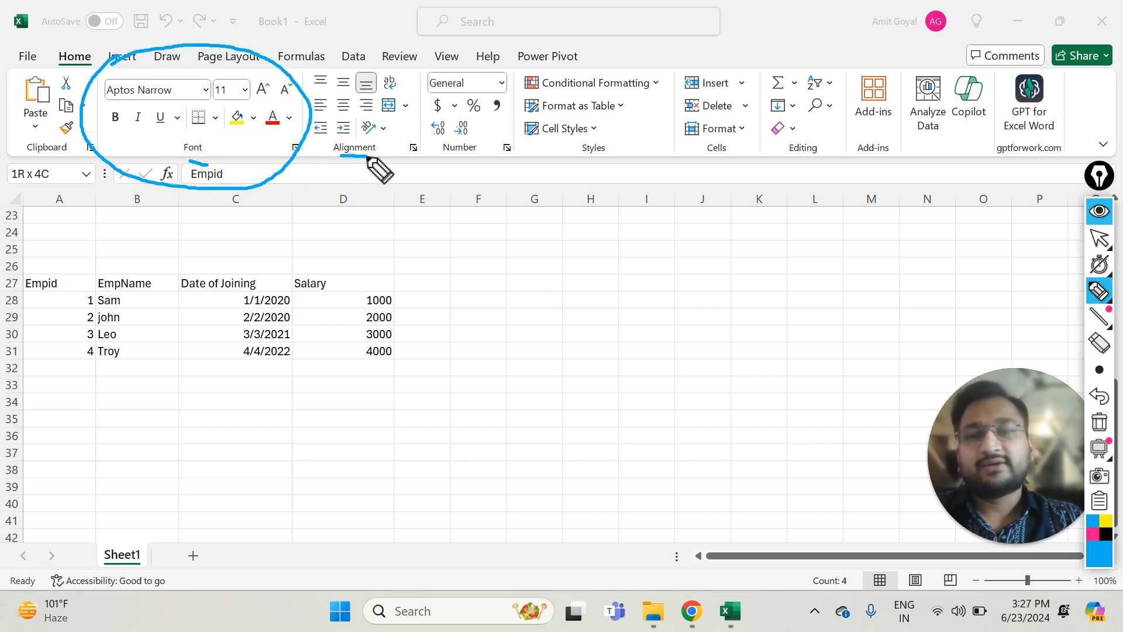
Make the header row A27:D27 bold with a yellow fill
left_click(1099, 238)
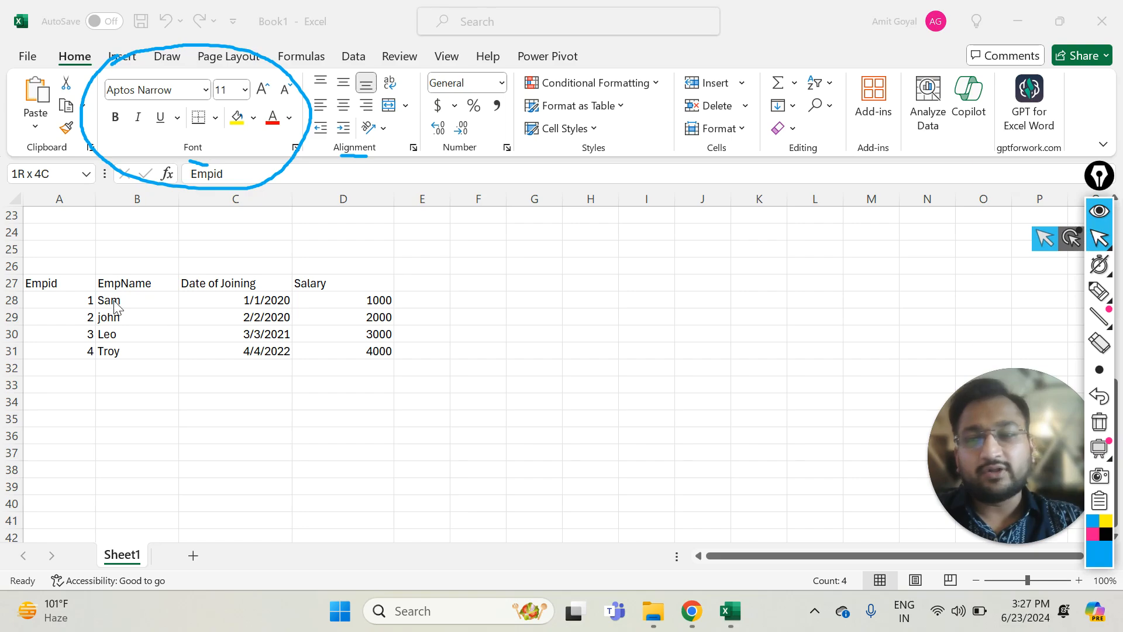
left_click(116, 120)
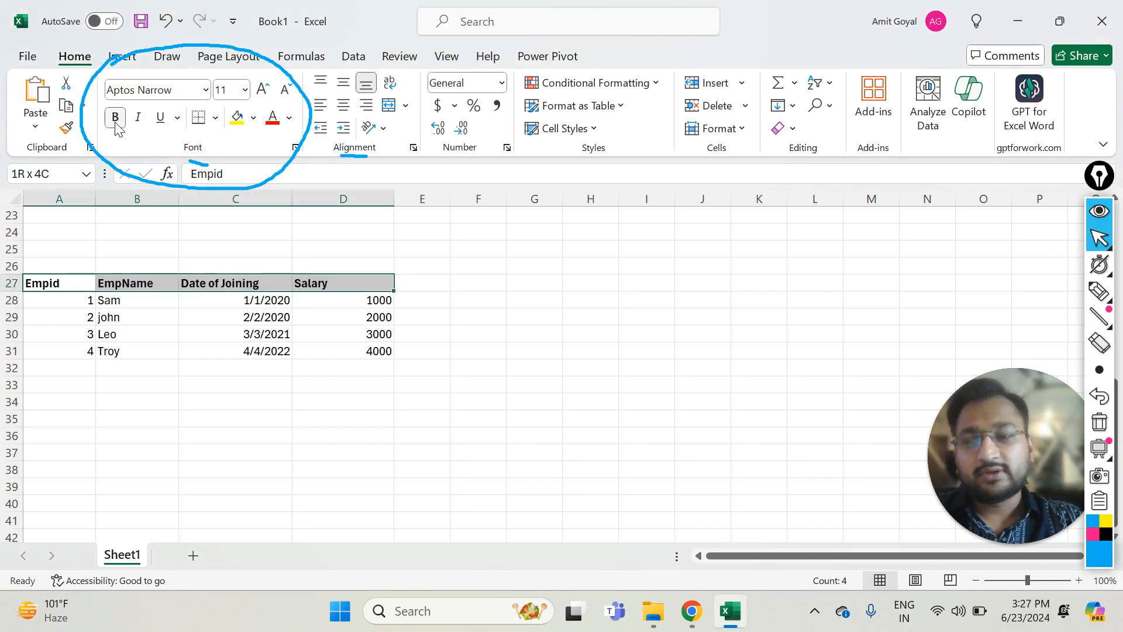
left_click(238, 120)
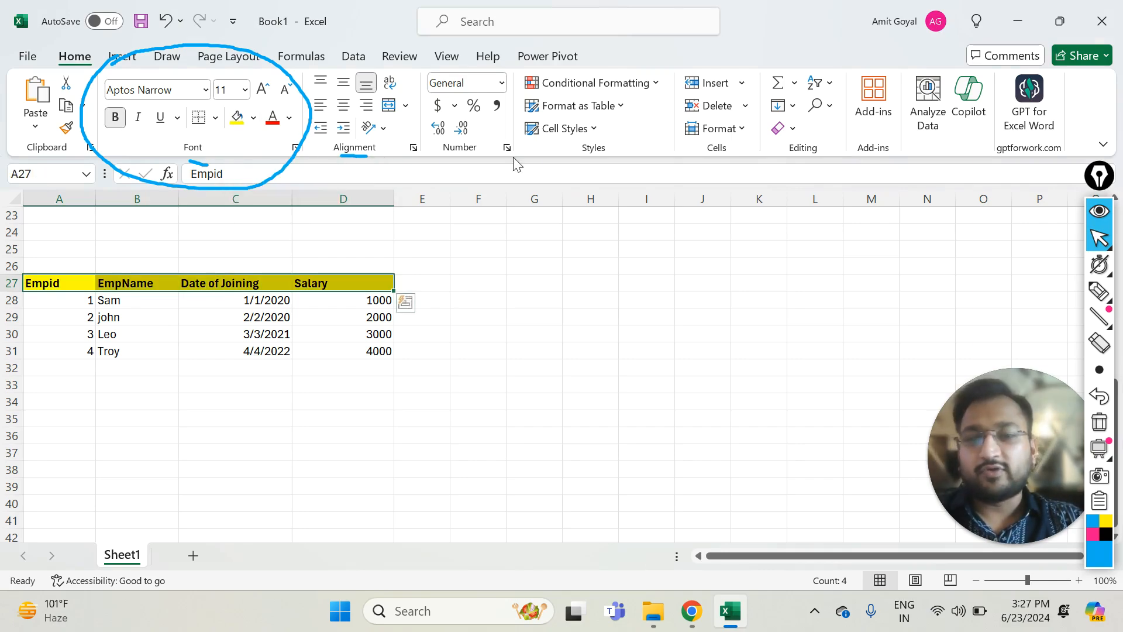
Circle the Center alignment option with the annotation pen and centre the header text in A27:D27
left_click(1099, 291)
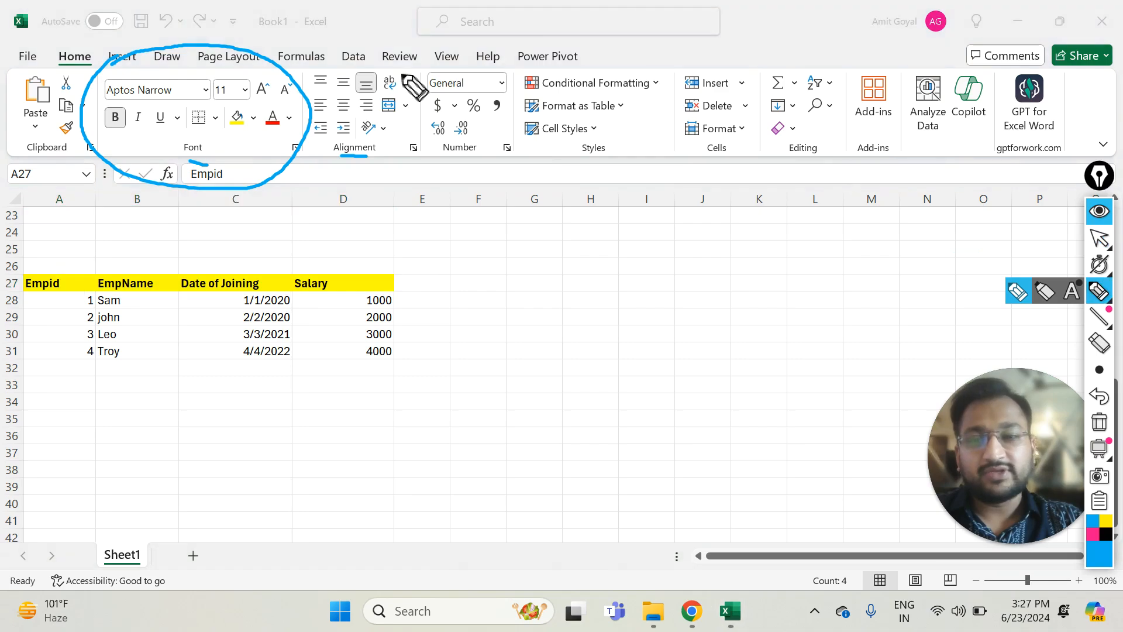
mouse_move(339, 94)
left_mouse_down()
mouse_move(332, 108)
mouse_move(362, 103)
mouse_move(336, 93)
left_mouse_up()
left_click(1100, 238)
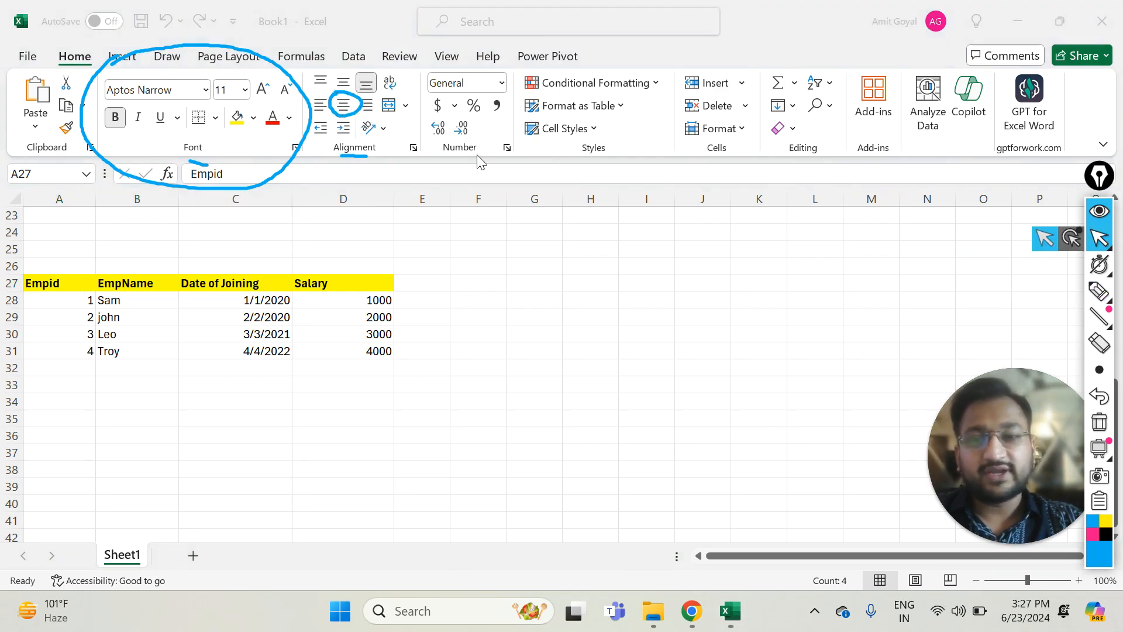
left_click(343, 109)
left_click(344, 108)
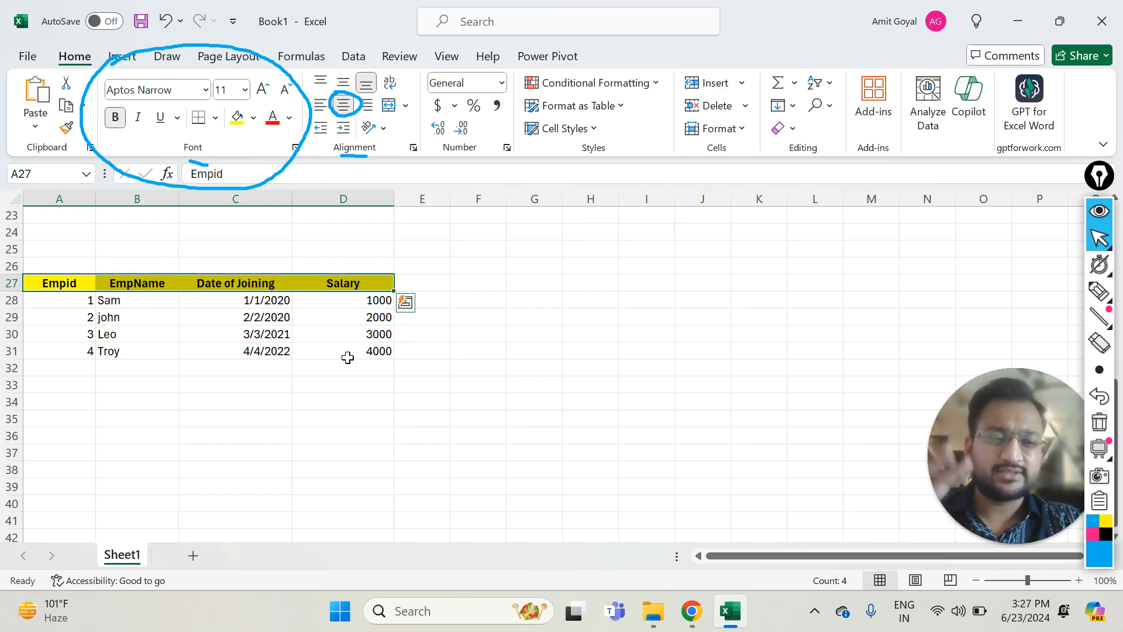
Circle the Borders option with the annotation pen and apply All Borders to the table A27:D31
left_click_drag(60, 283, 353, 357)
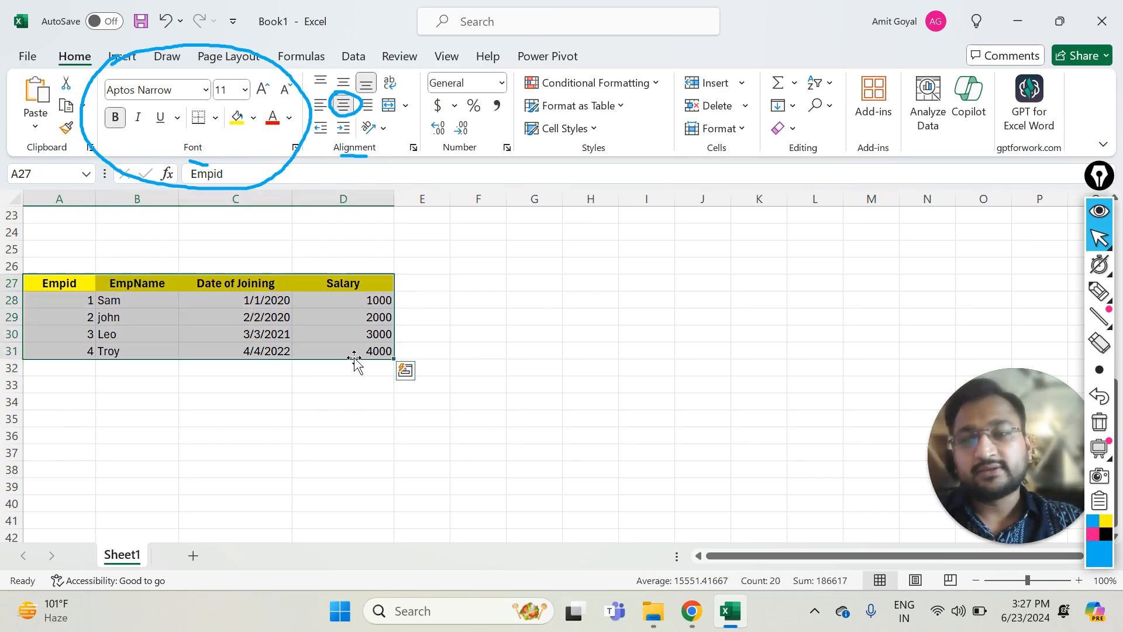
left_click(1099, 291)
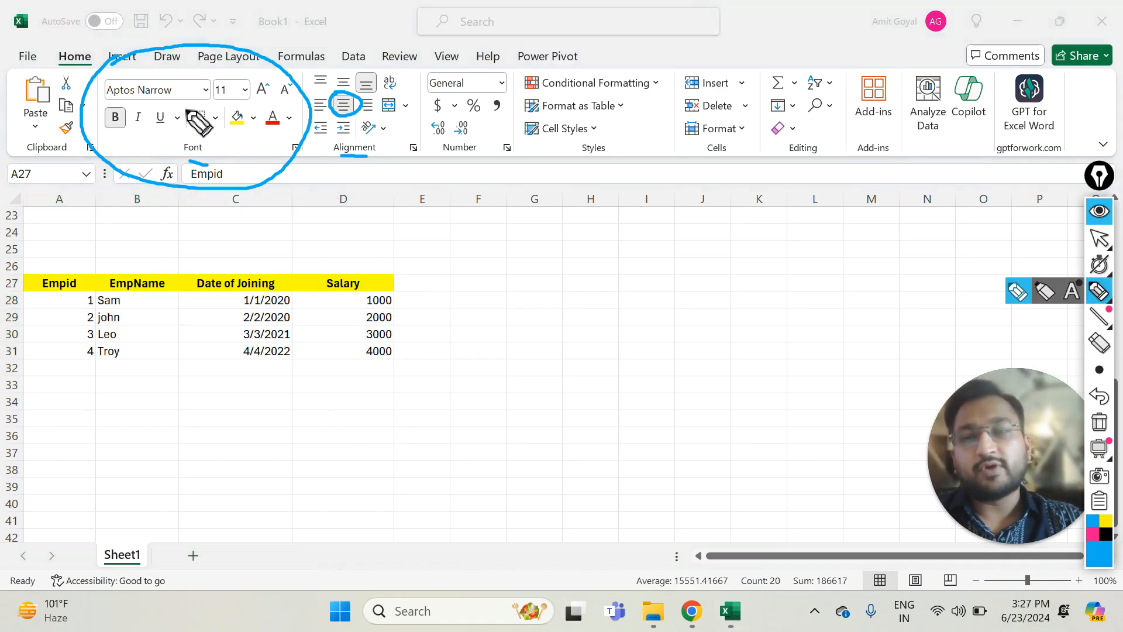
mouse_move(201, 117)
left_mouse_down()
mouse_move(195, 130)
mouse_move(206, 133)
mouse_move(202, 110)
left_mouse_up()
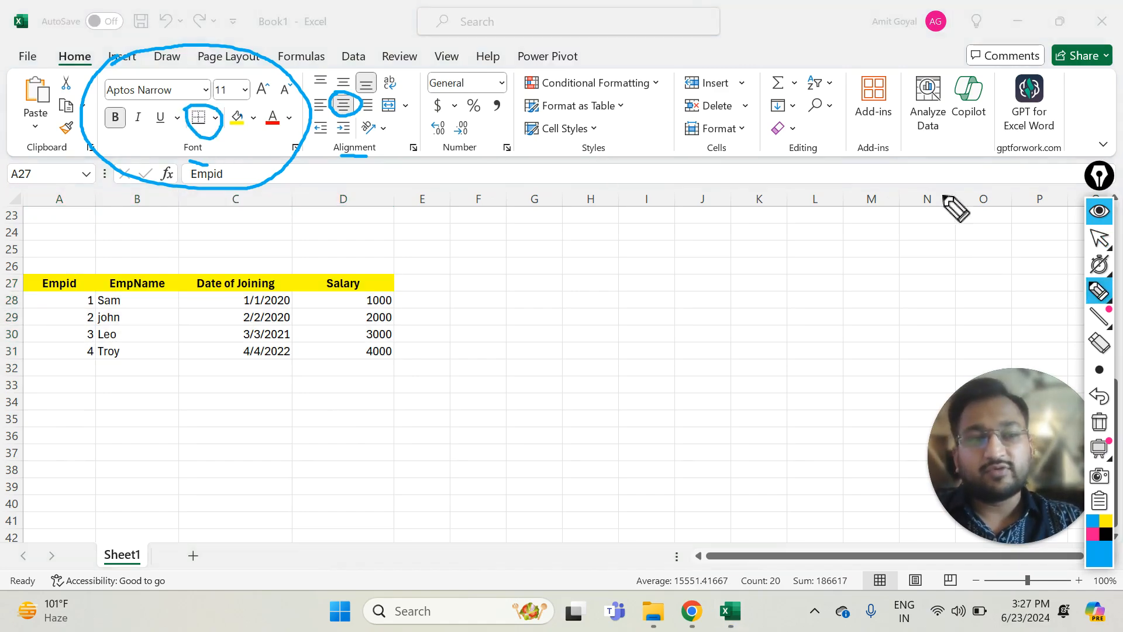
left_click(1097, 241)
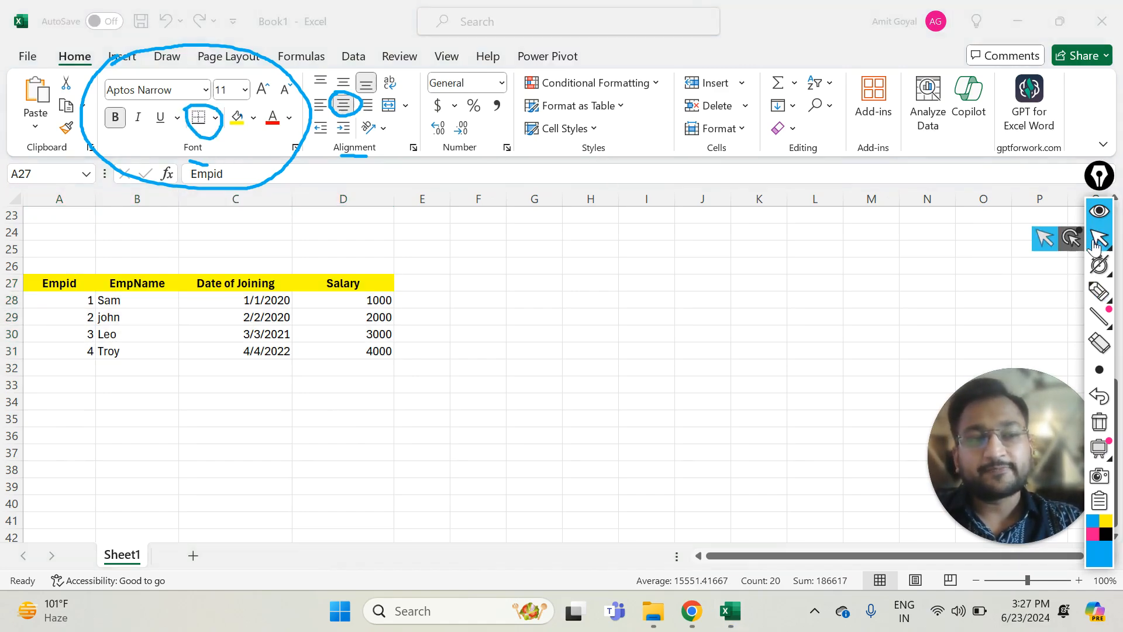
left_click(216, 122)
left_click(216, 119)
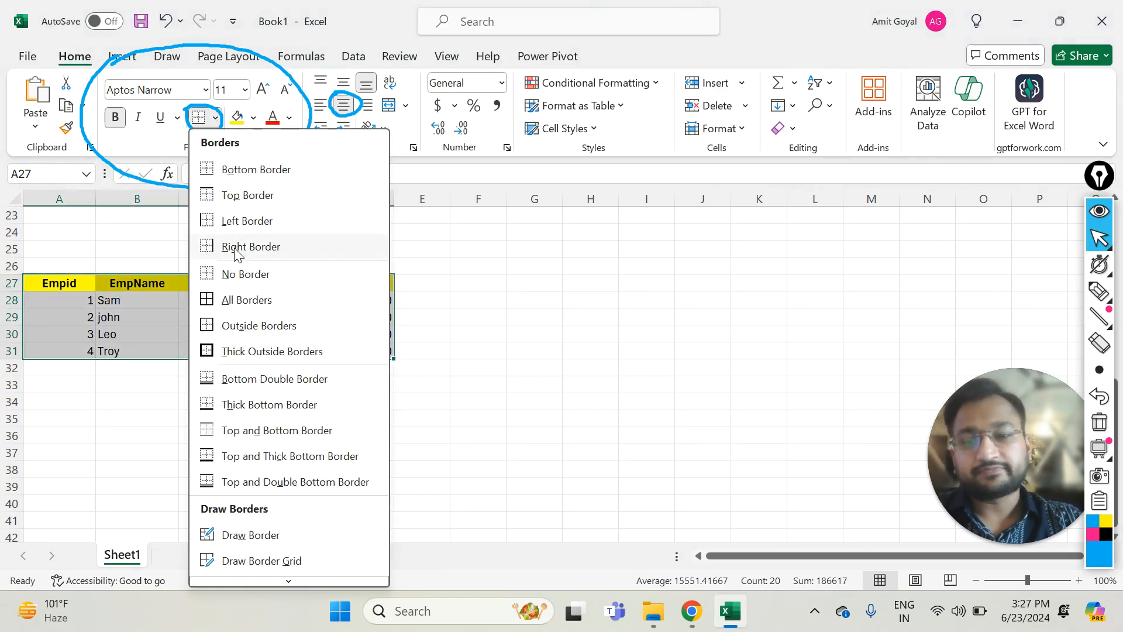
left_click(240, 300)
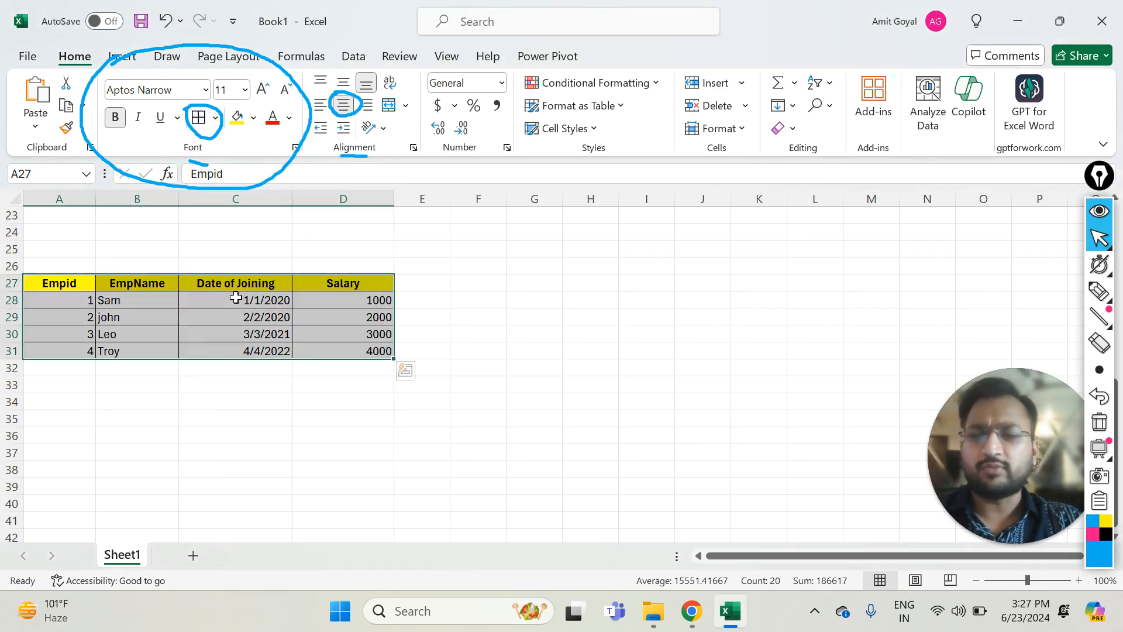
left_click(453, 304)
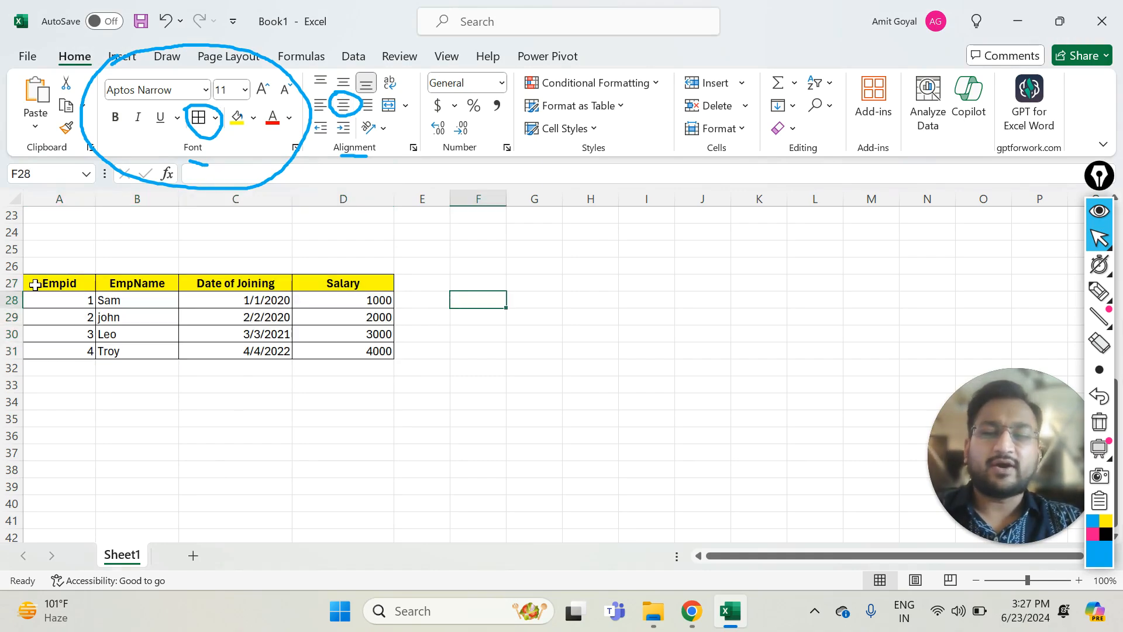
Clear all pen annotations from the screen, and select the table A27:D31 and its EmpName values B28:B31
left_click_drag(32, 284, 357, 356)
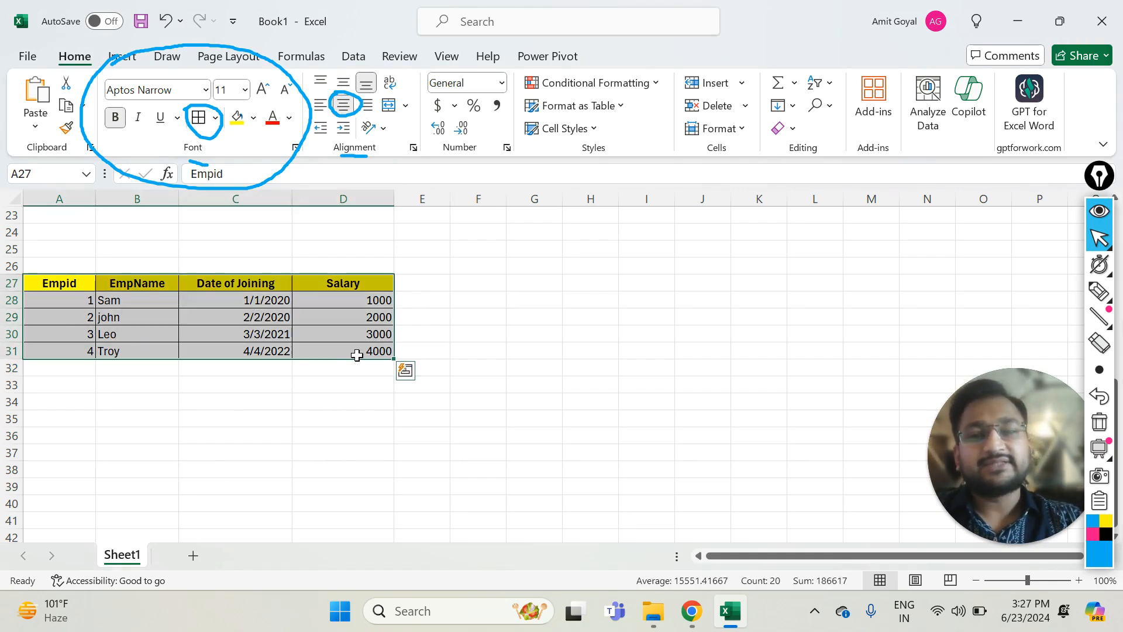
left_click(1100, 422)
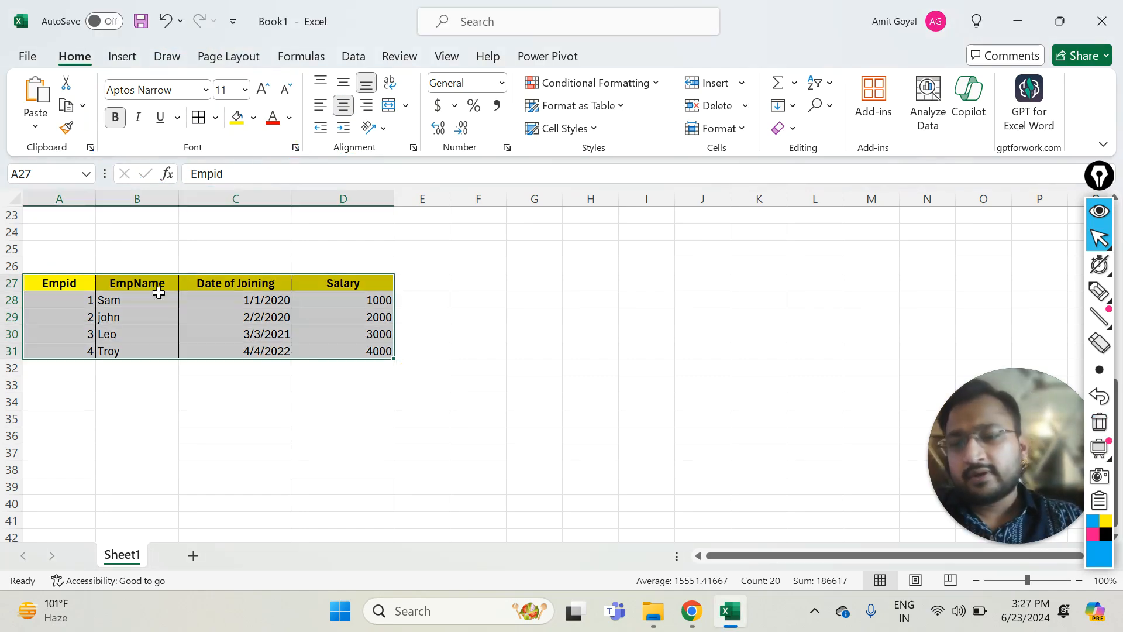
left_click_drag(76, 286, 326, 344)
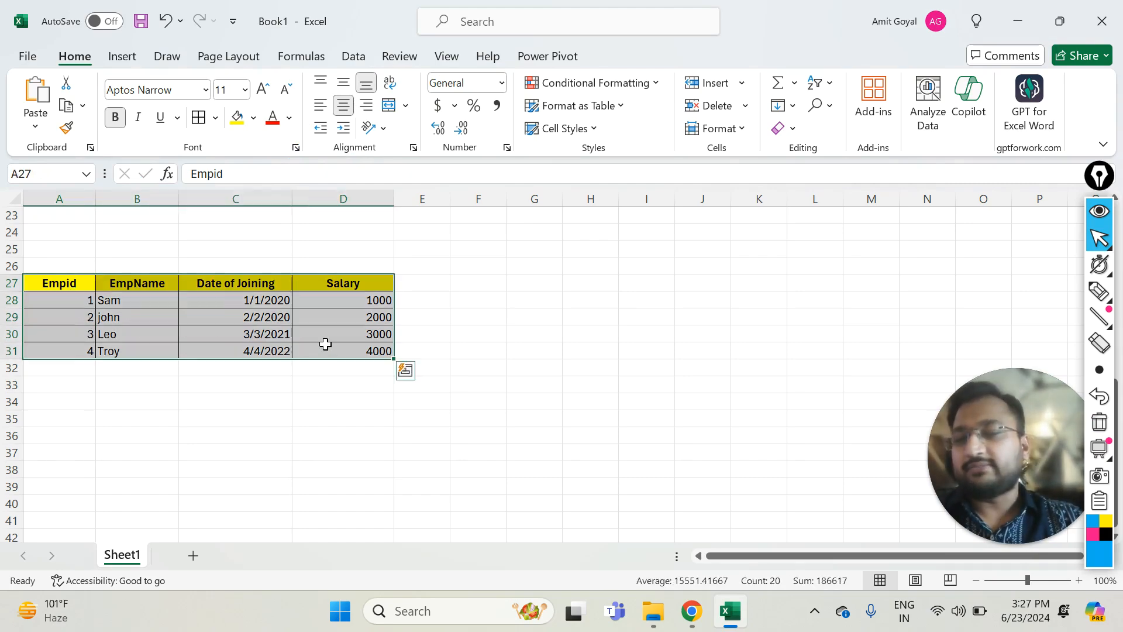
left_click_drag(124, 301, 123, 348)
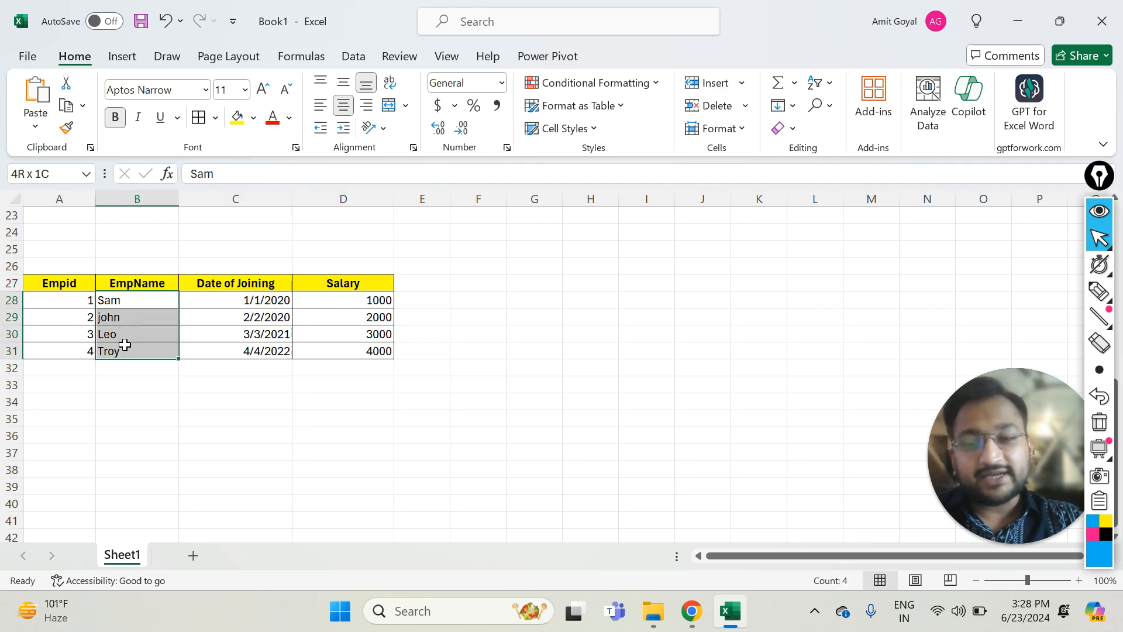
Enter Text in G28 and Right Aligned beside it in H28
left_click(539, 301)
type("Text")
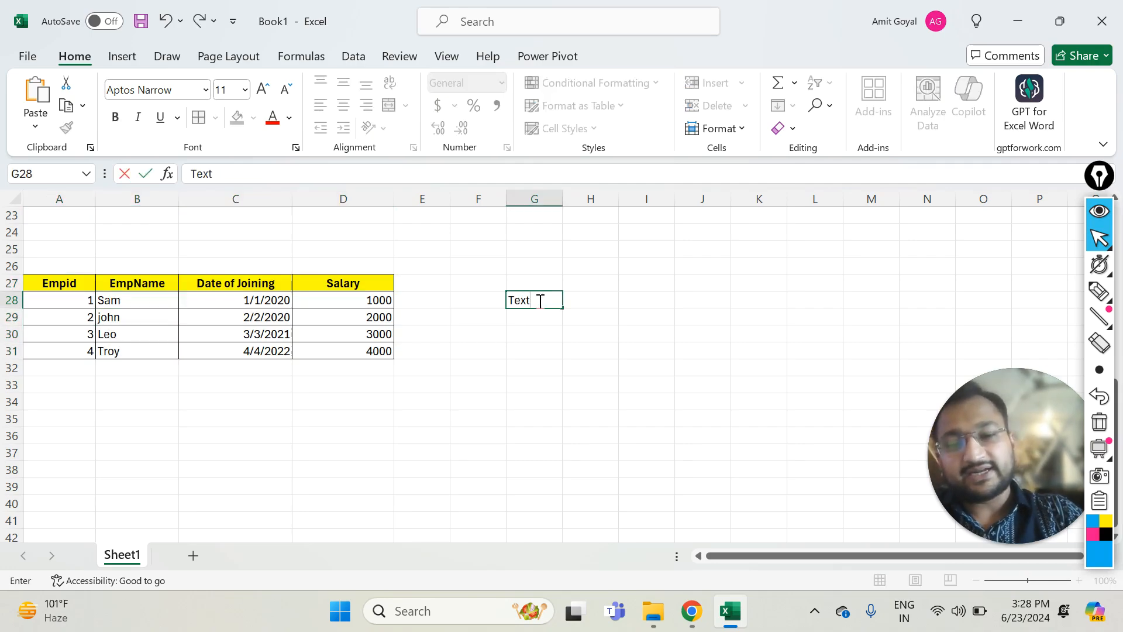
key("Return")
left_click(538, 301)
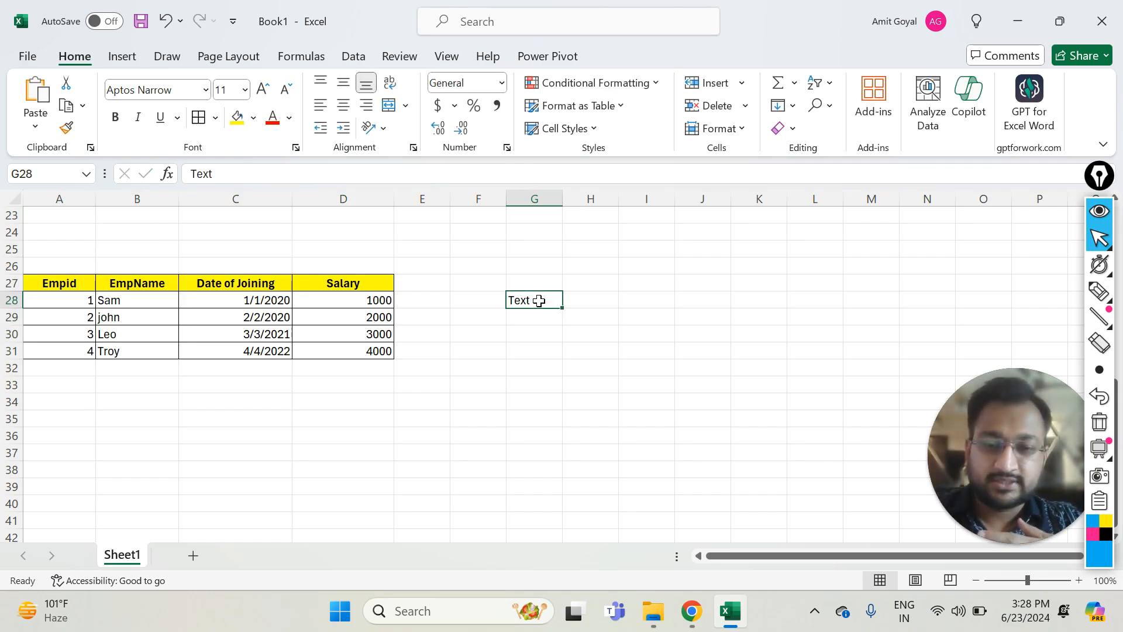
key("Right")
type("Ri")
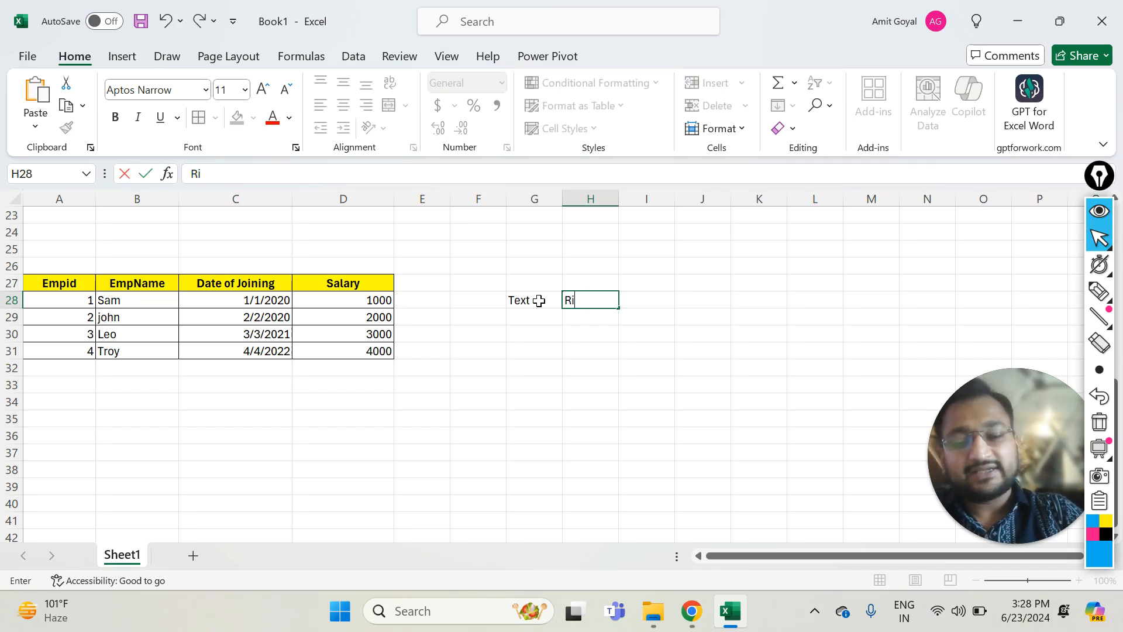
type("ght Aligned")
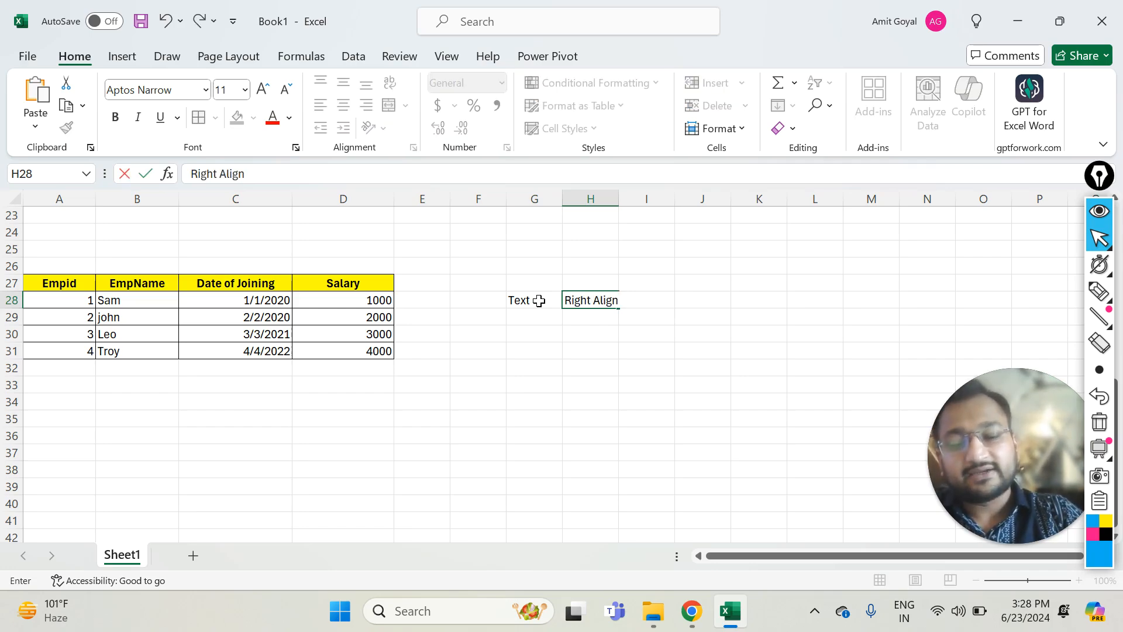
key("Return")
Enter Numbers in G29, and discard the started Left Aligned entry in H29
key("Left")
type("Numbers")
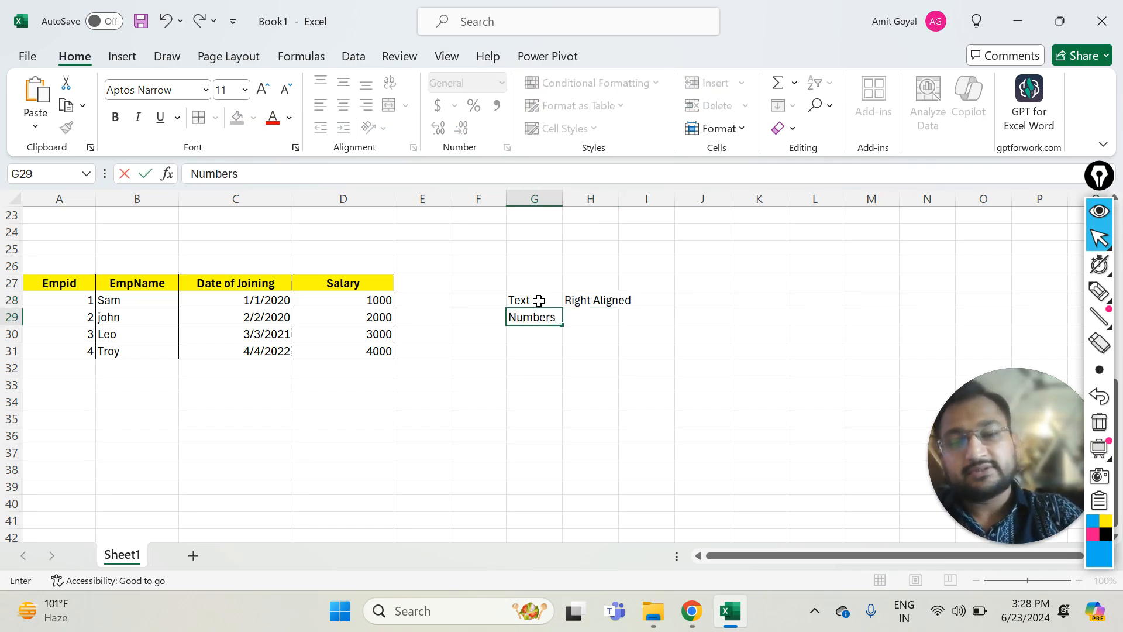
key("Right")
type("Le")
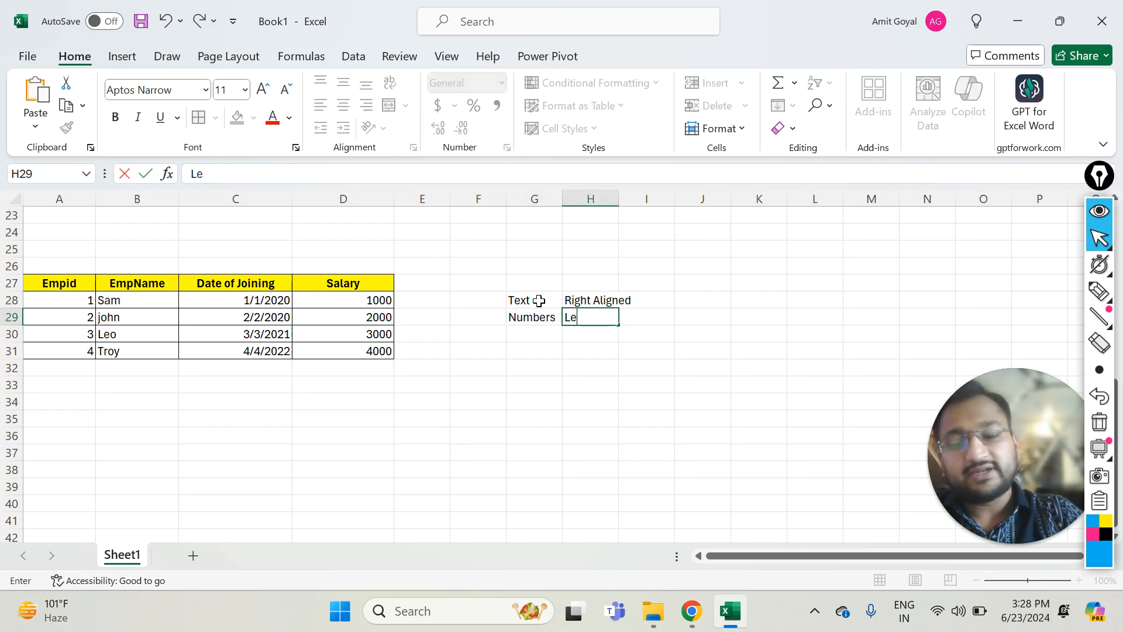
type("ft Al")
key("Escape")
key("Up")
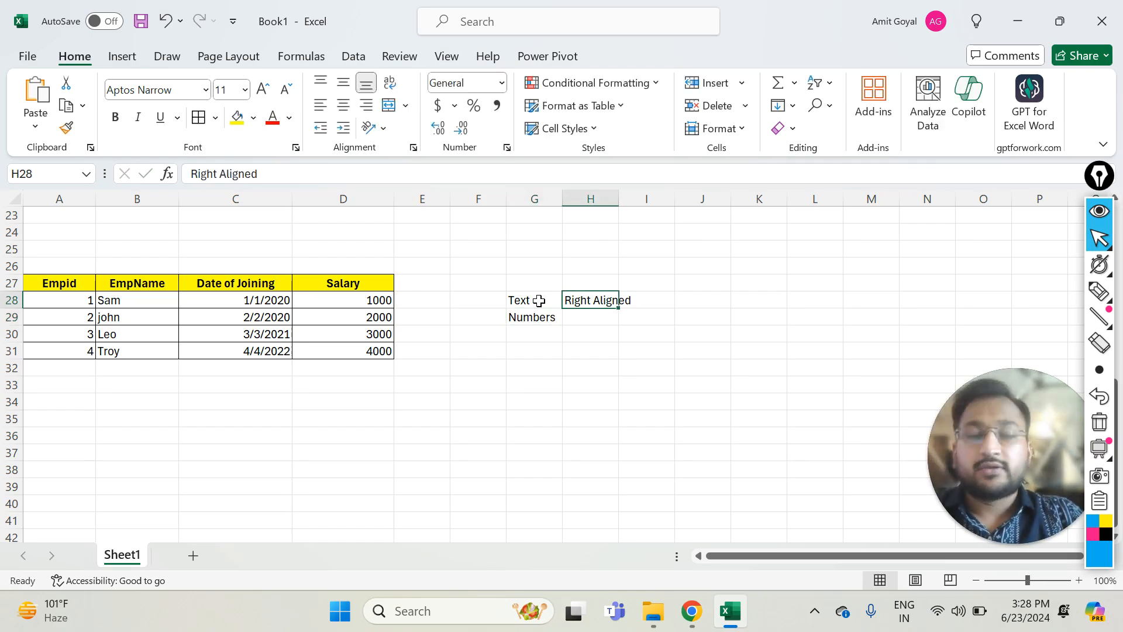
key("Left")
key("Right")
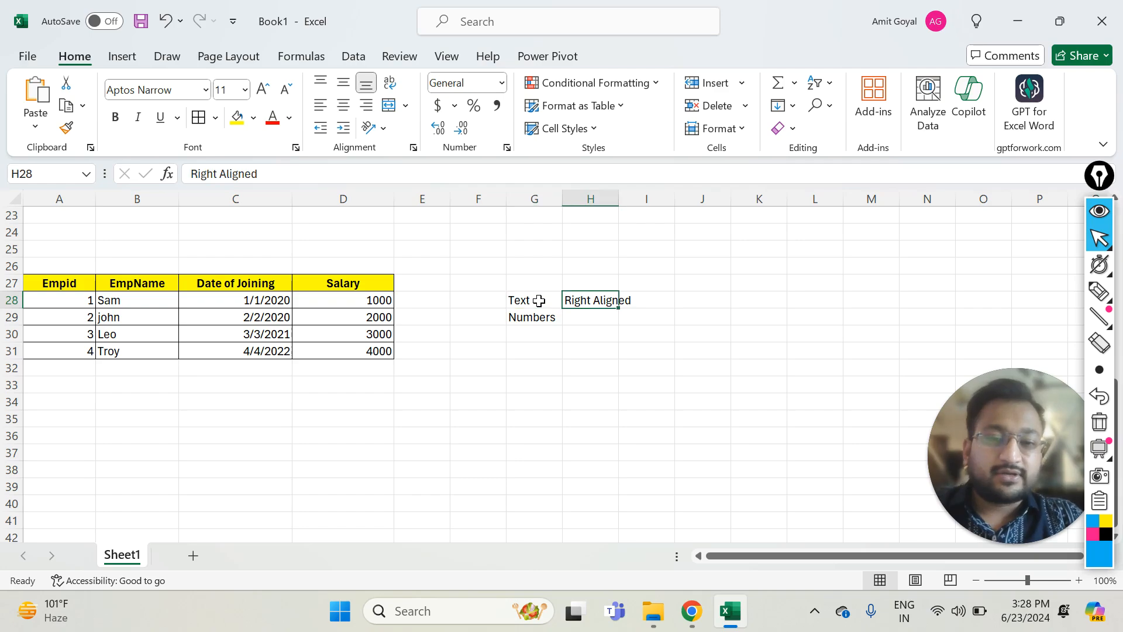
key("Left")
key("Left")
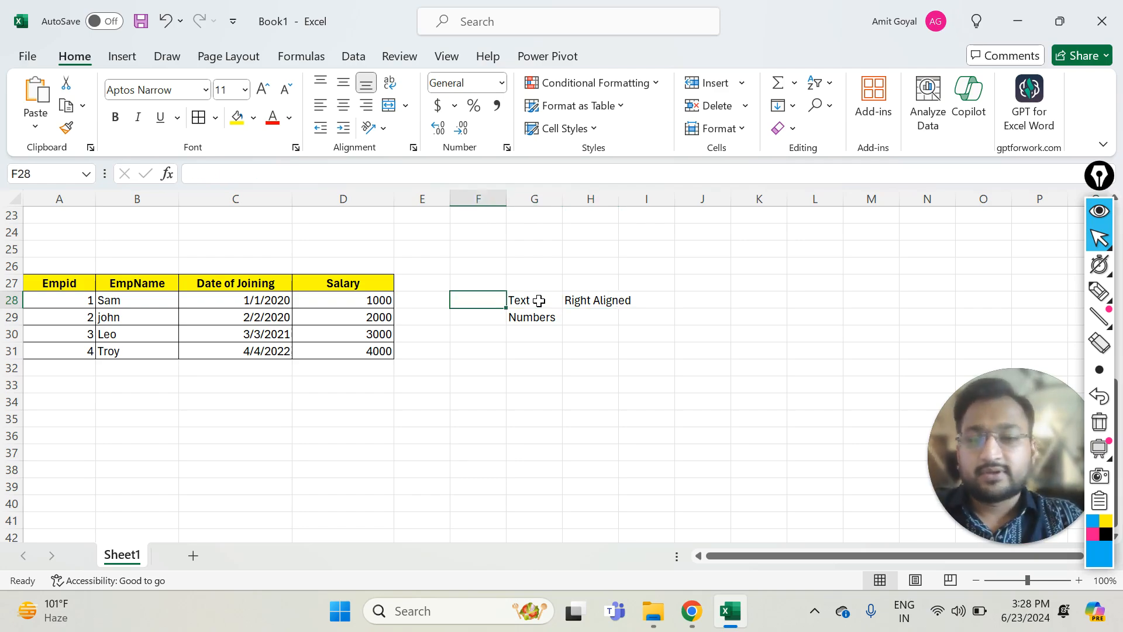
key("Right")
key("Right")
key("Left")
key("Right")
key("Right")
key("Left")
key("Left")
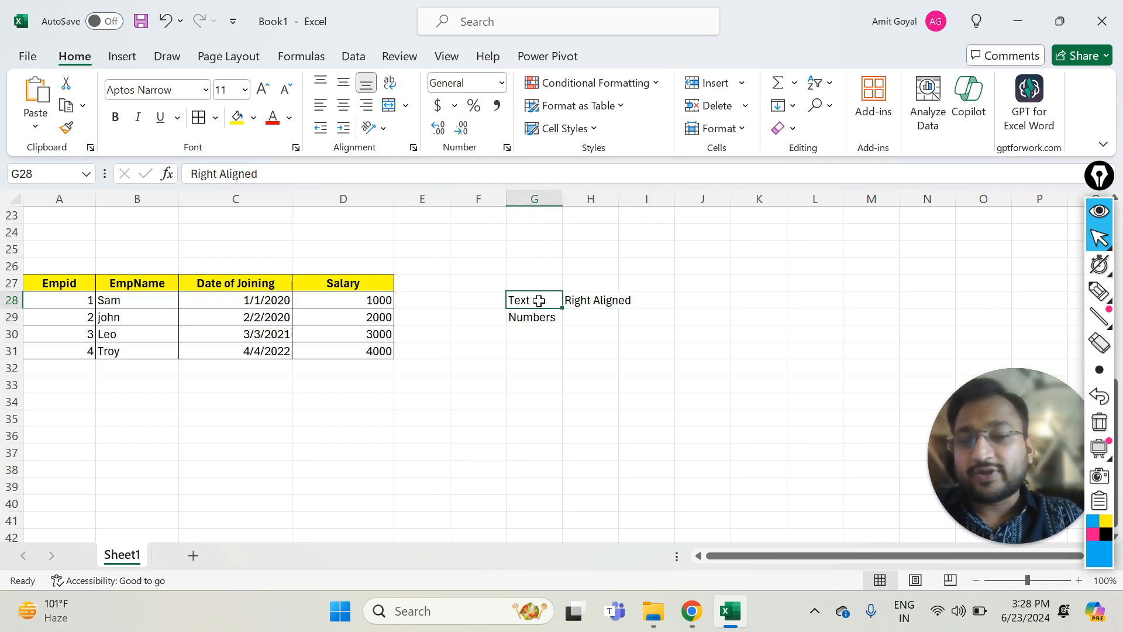
Change H28 to Left Aligned and enter Right Aligned in H29, then select the EmpName values B28:B31
key("Right")
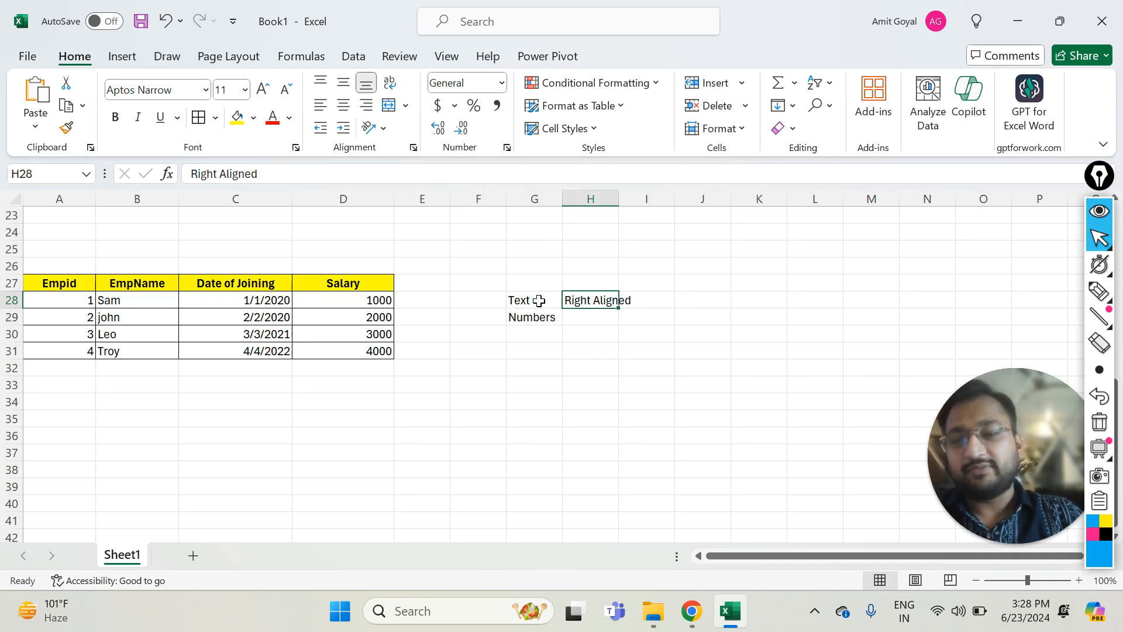
type("Left Alig")
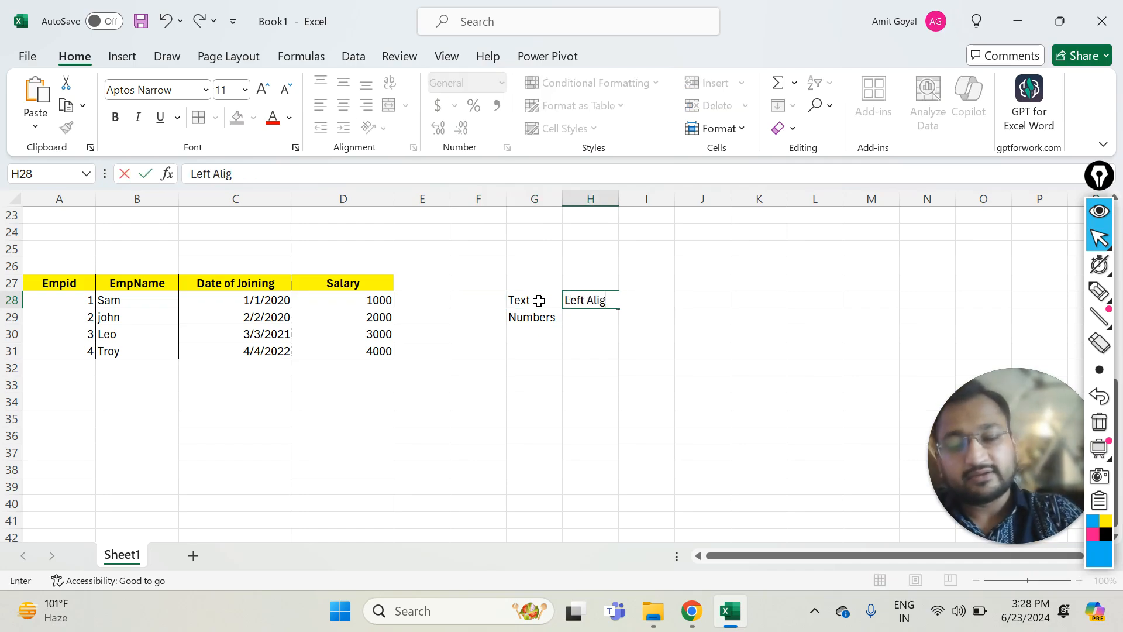
type("ned")
key("Return")
type("Right Aligned")
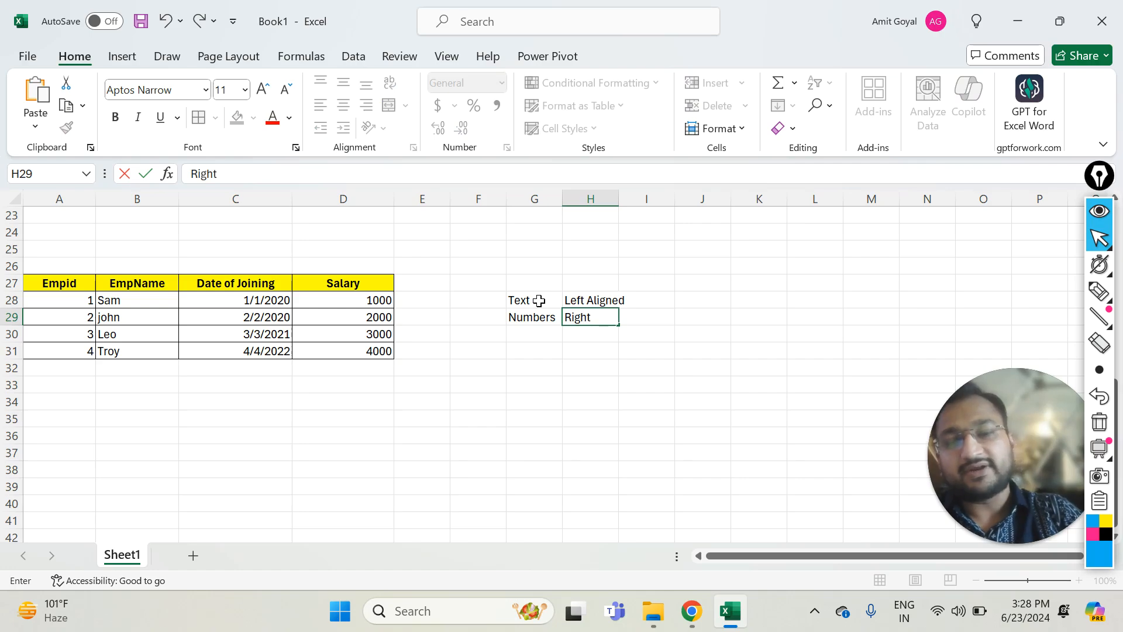
left_click(478, 333)
left_click_drag(146, 301, 135, 346)
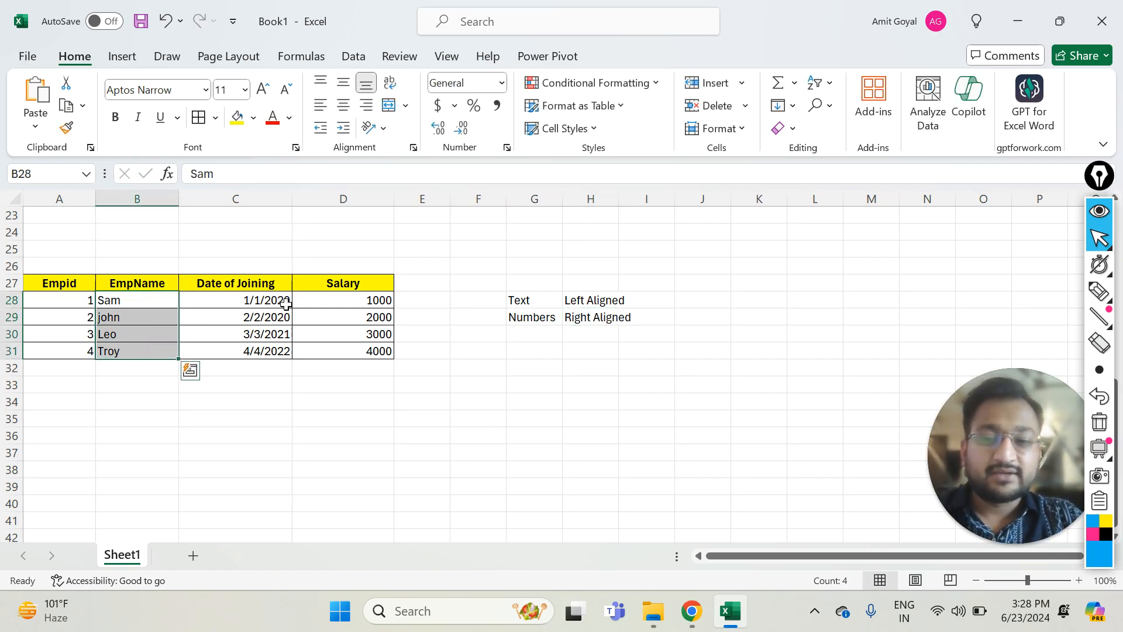
Select the first Date of Joining value and the Salary values D28:D31, and enter Dates?? in G31
left_click(241, 305)
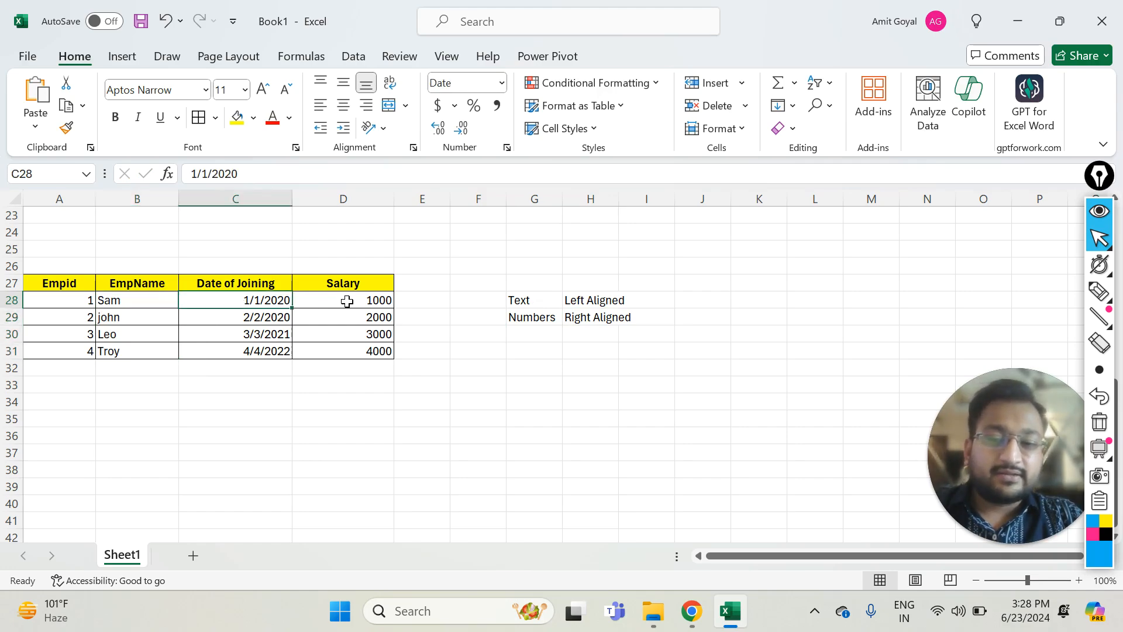
left_click_drag(349, 300, 350, 349)
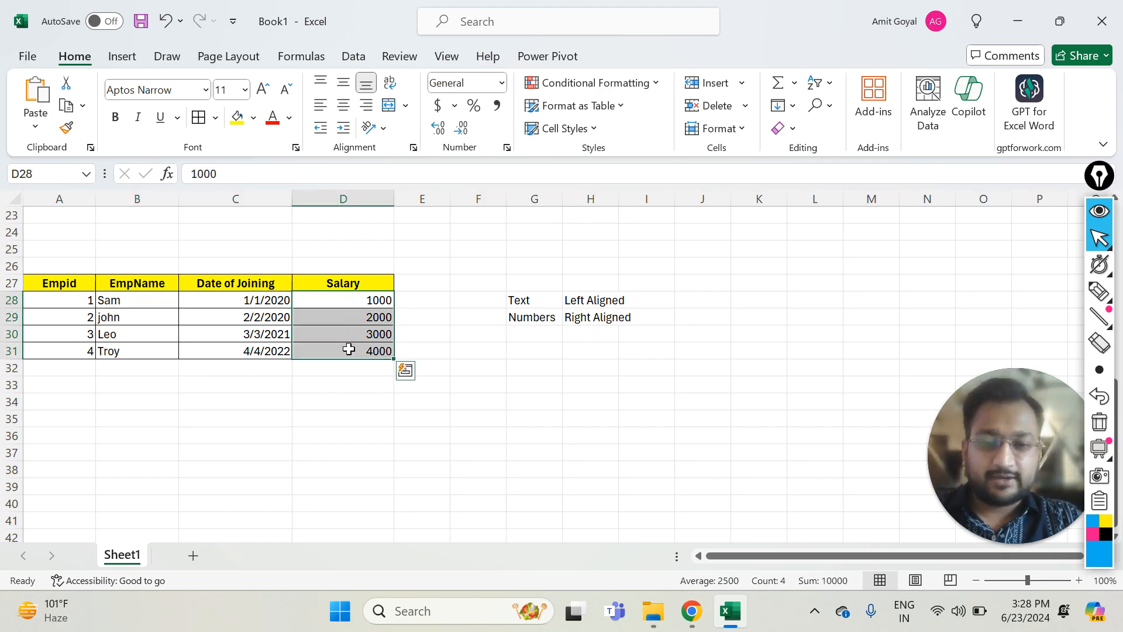
left_click(543, 351)
type("Date")
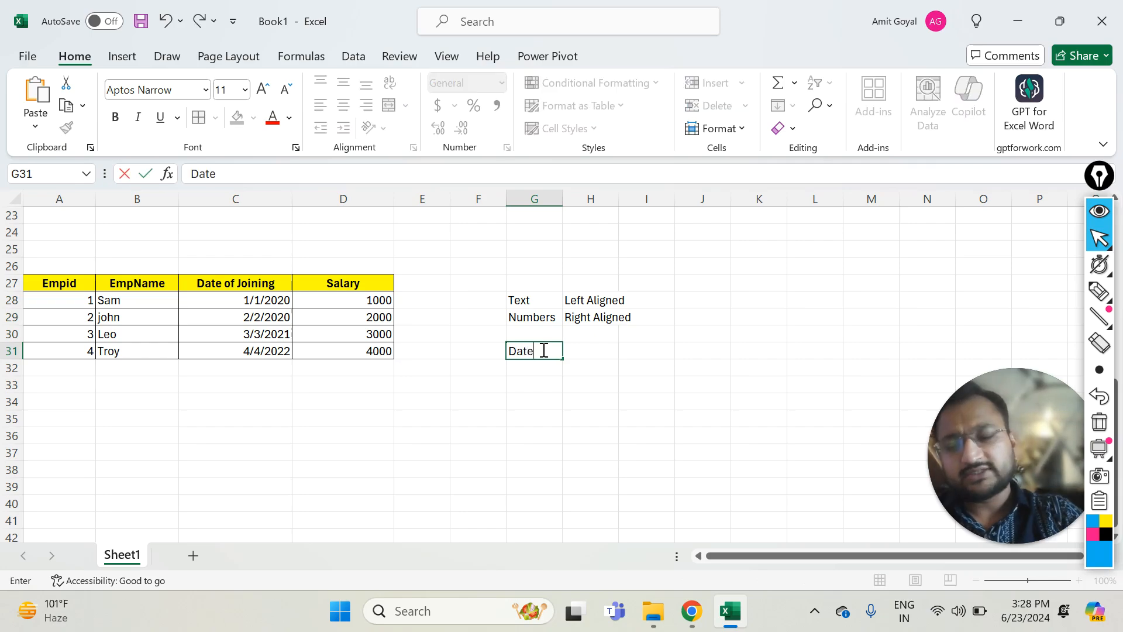
type("s??")
key("Return")
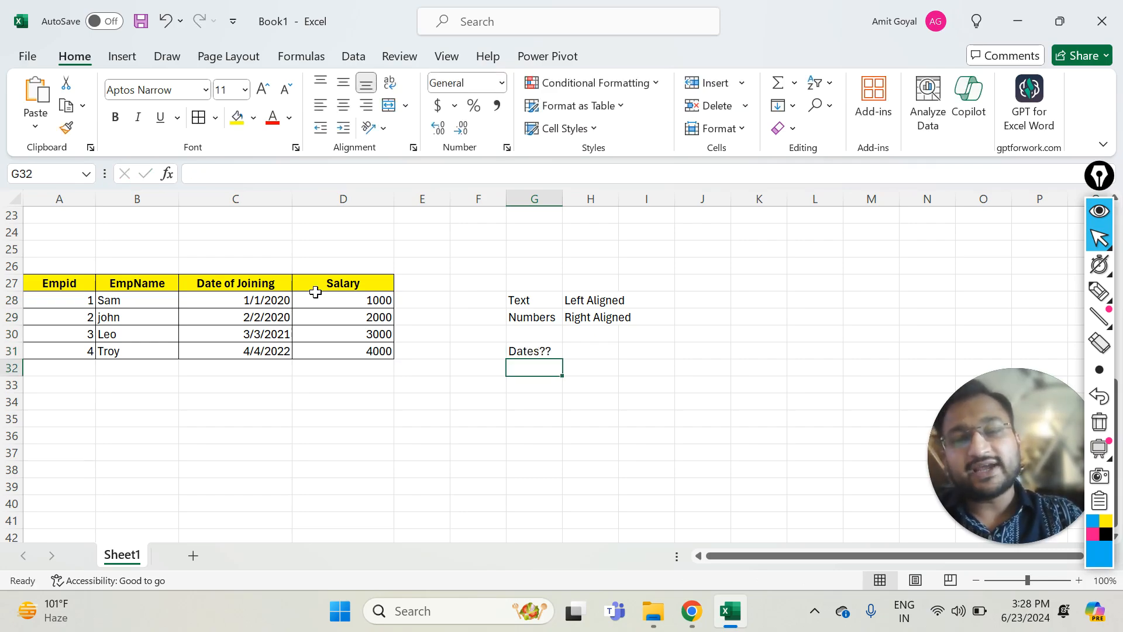
Select the Salary values D28:D30 for comparison, and enter Right Aligned in H31 beside Dates??
left_click_drag(339, 297, 337, 337)
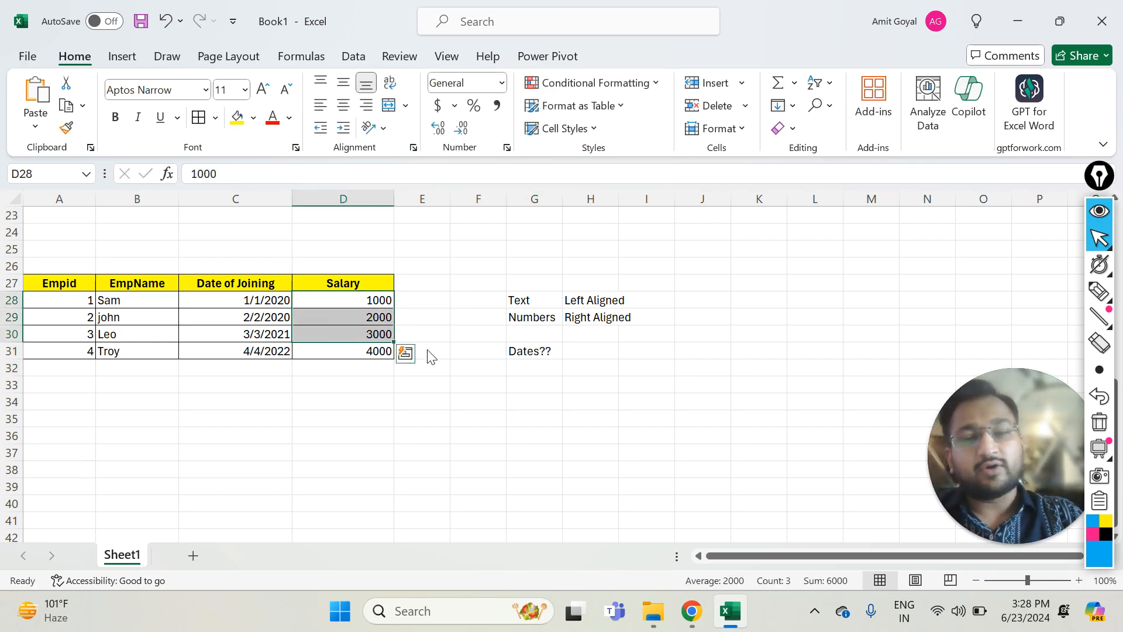
left_click(577, 349)
type("Right Al")
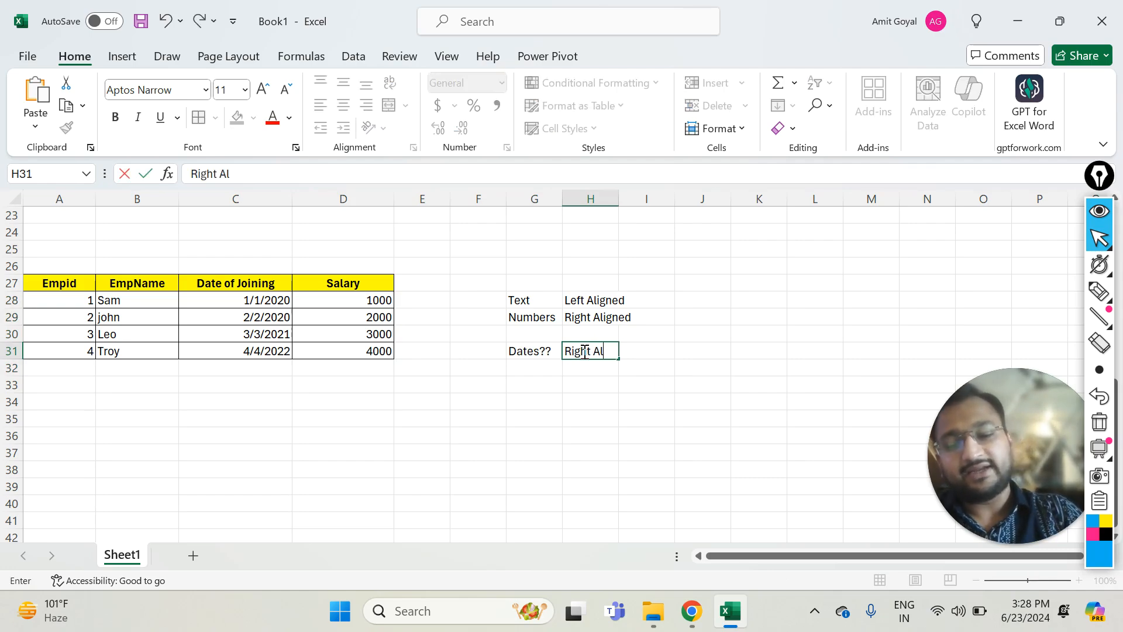
type("igned")
key("Return")
Circle the word Text in G28 and draw a check mark over the date in C31 with the pen
mouse_move(1109, 240)
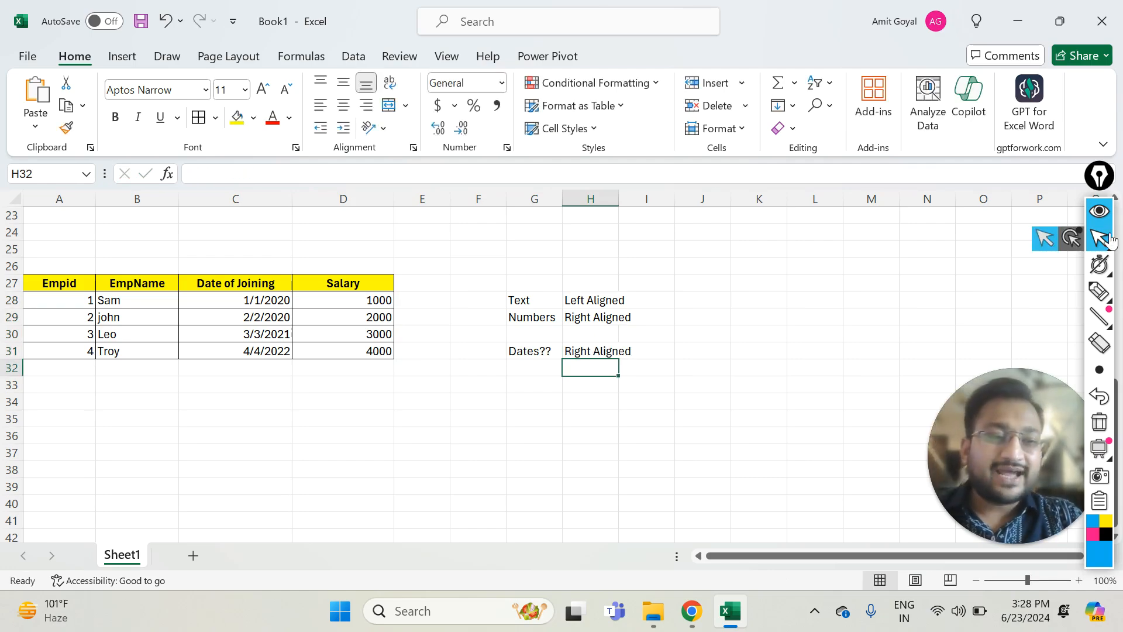
left_click(1074, 291)
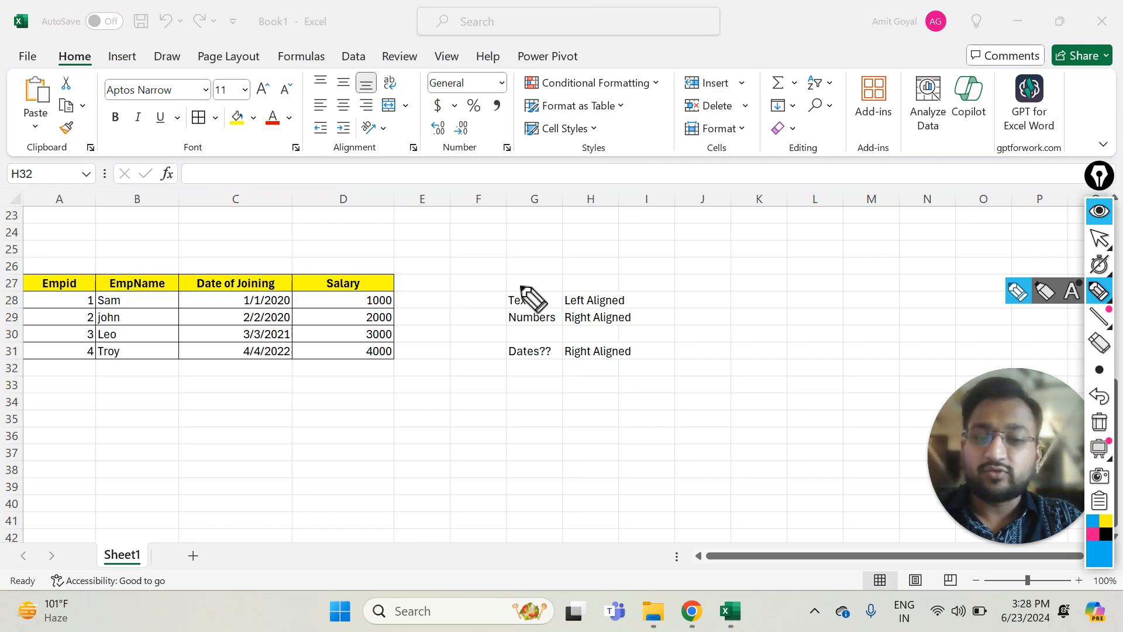
mouse_move(518, 283)
left_mouse_down()
mouse_move(491, 311)
mouse_move(538, 327)
mouse_move(520, 282)
left_mouse_up()
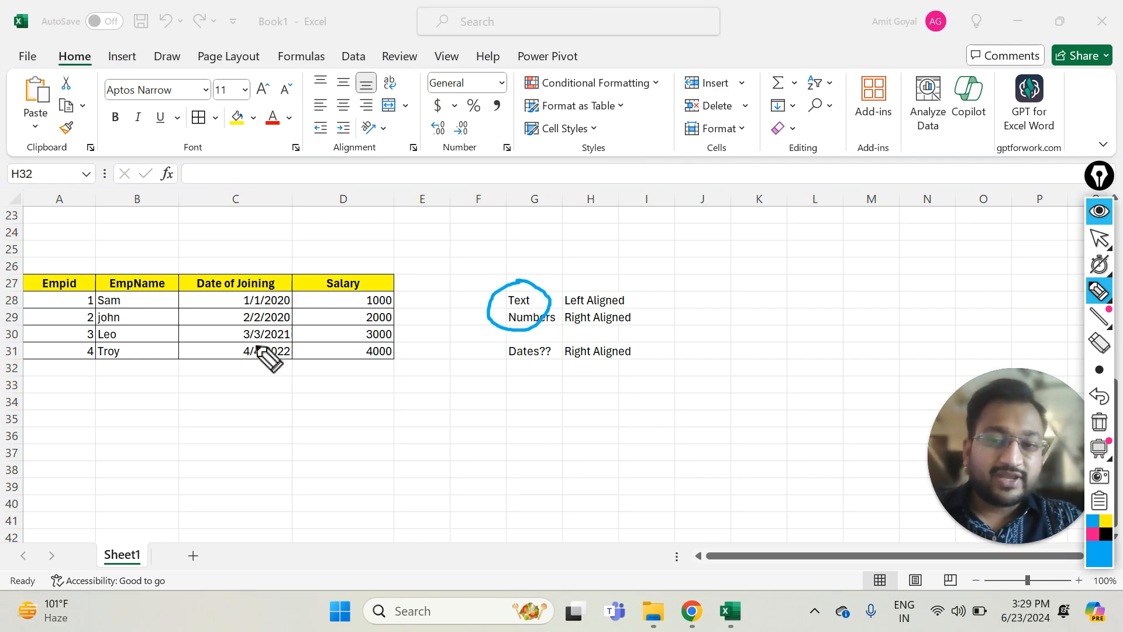
left_click_drag(255, 345, 277, 331)
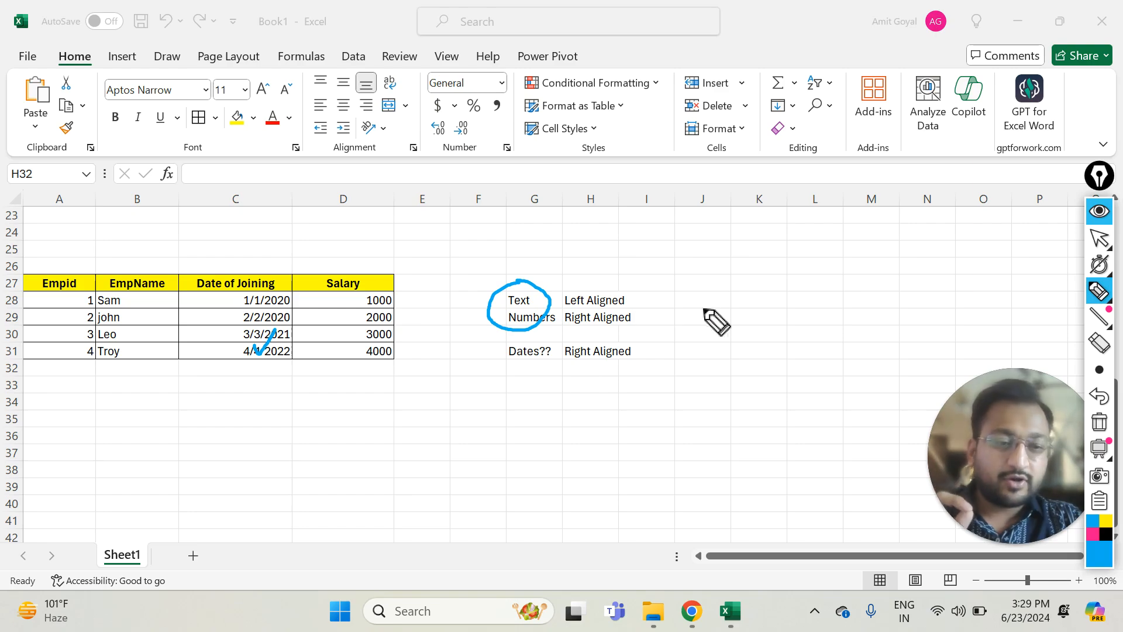
left_click(1104, 246)
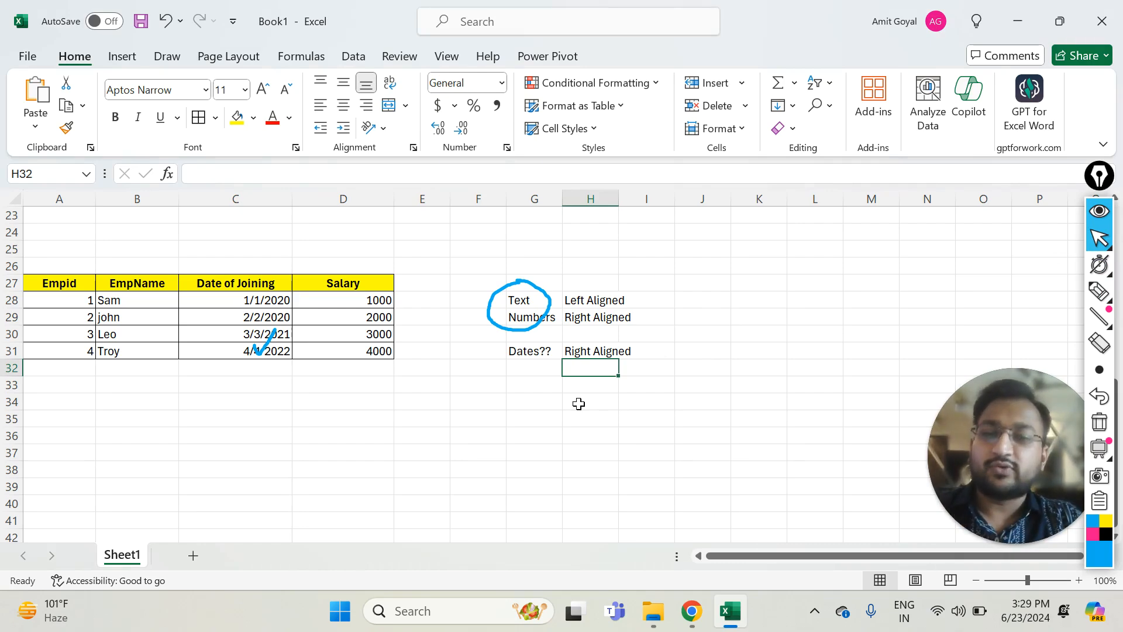
Enter the date patterns MM/DD/YY in J29 and DD/MM/YY in K29
left_click(707, 312)
type("MM/")
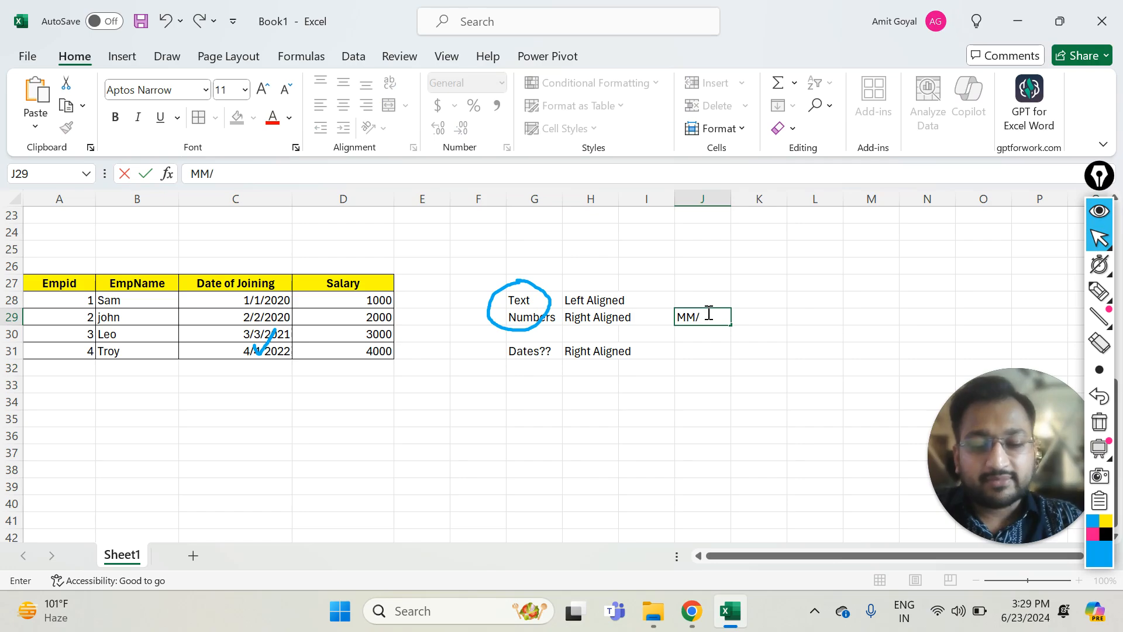
type("DD/YY")
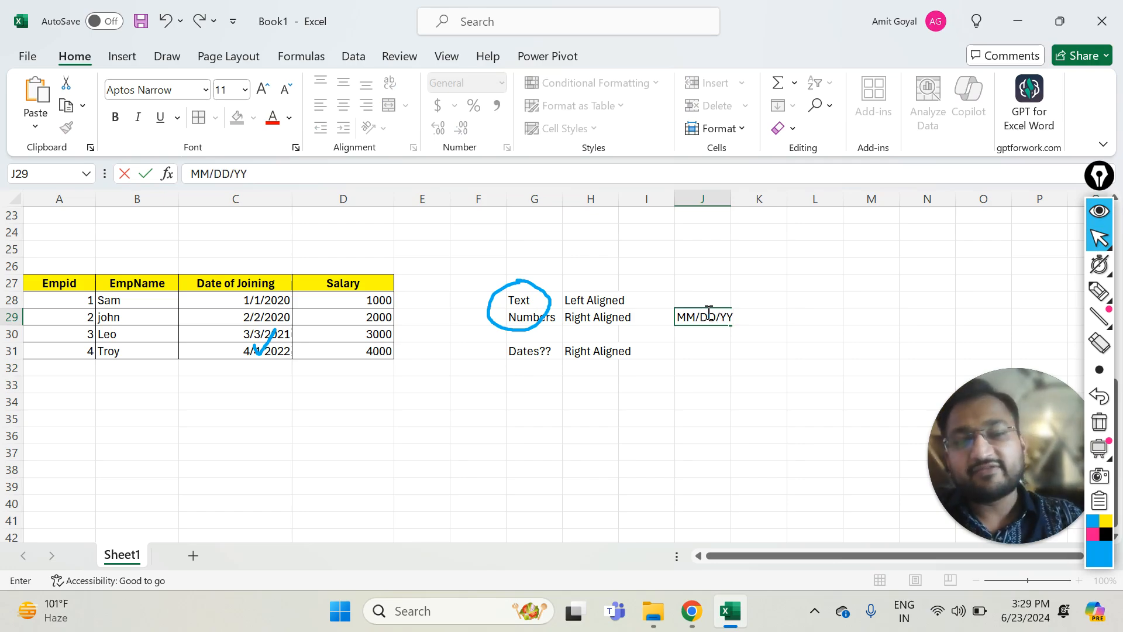
key("Return")
key("Up")
key("Right")
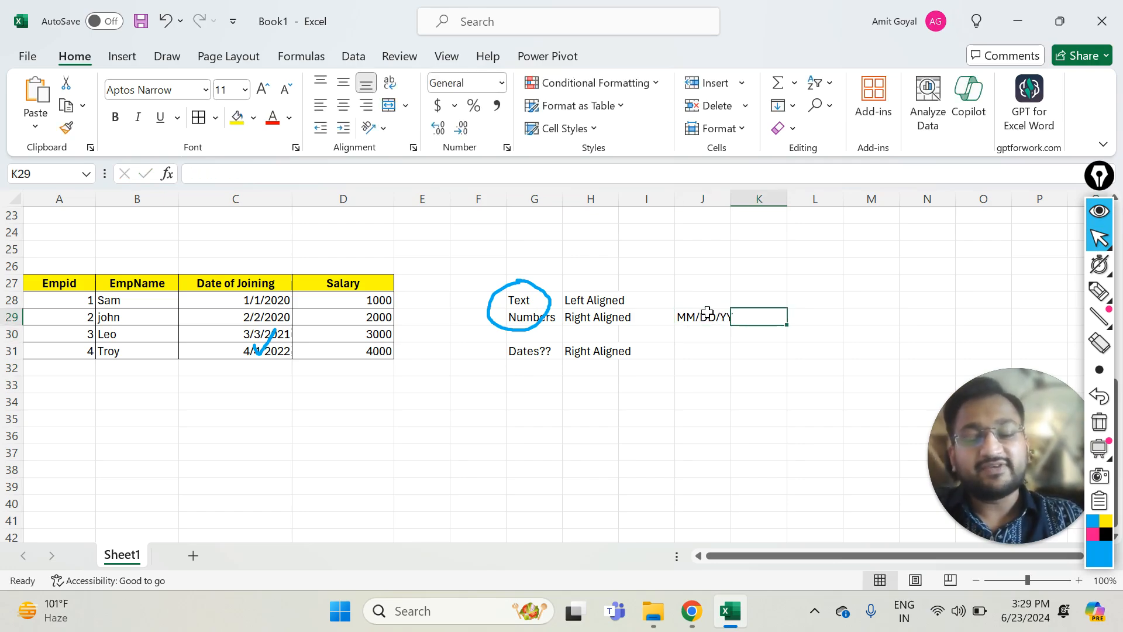
type("DD/MM")
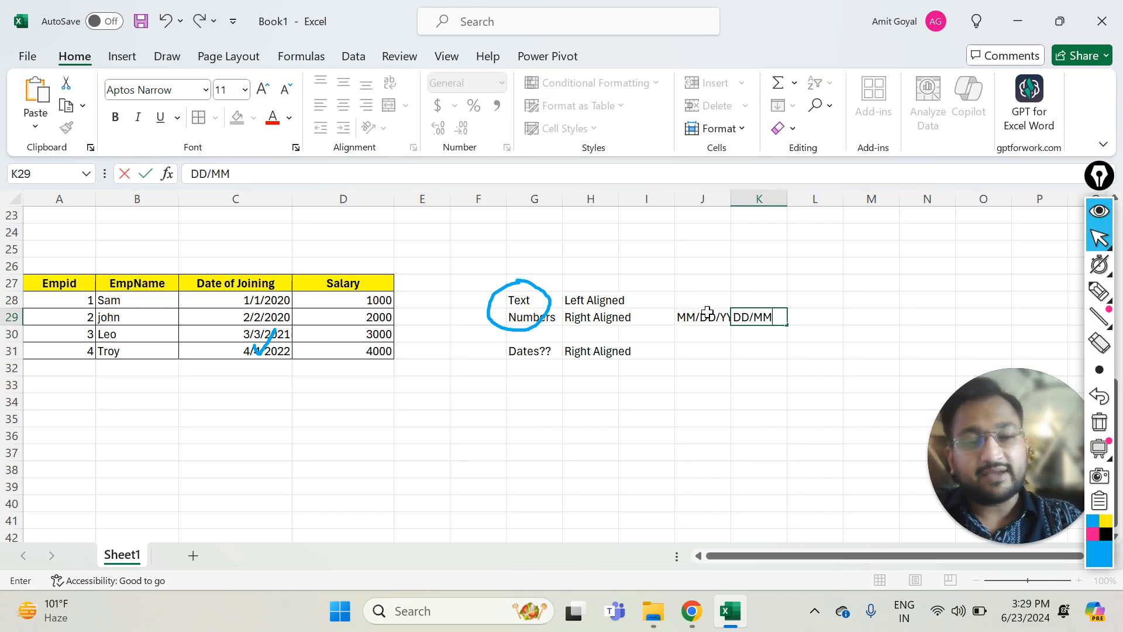
type("/YY")
key("Return")
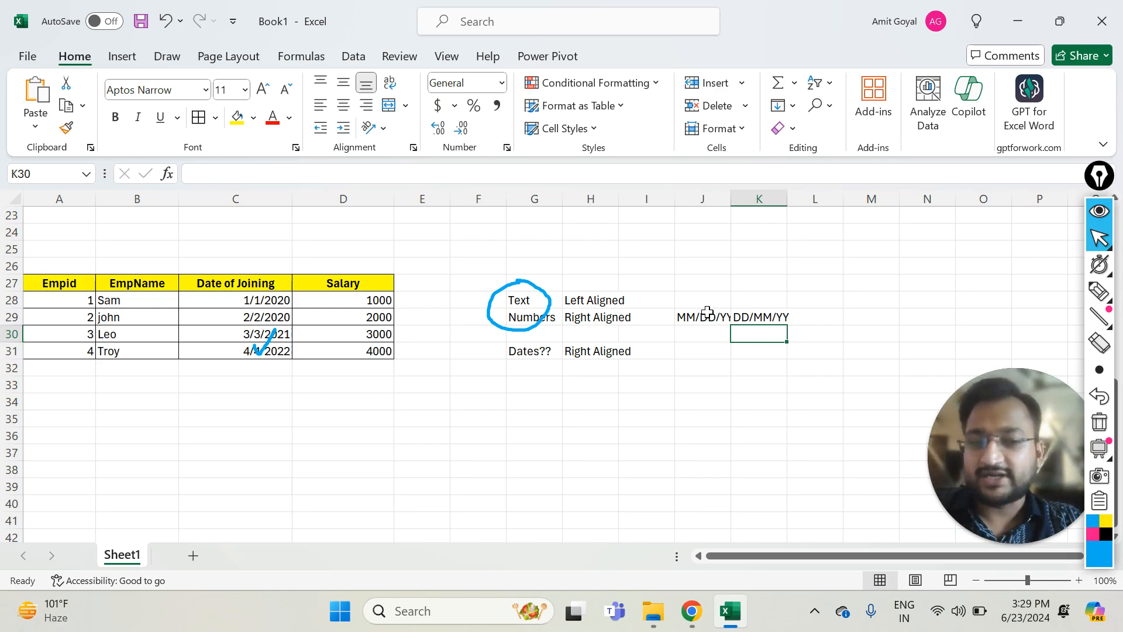
Examine the Date of Joining value in C29, and move on to the empty cell E33
key("Left")
key("Left")
key("Up")
key("Left")
key("Left")
key("Left")
key("Left")
key("Left")
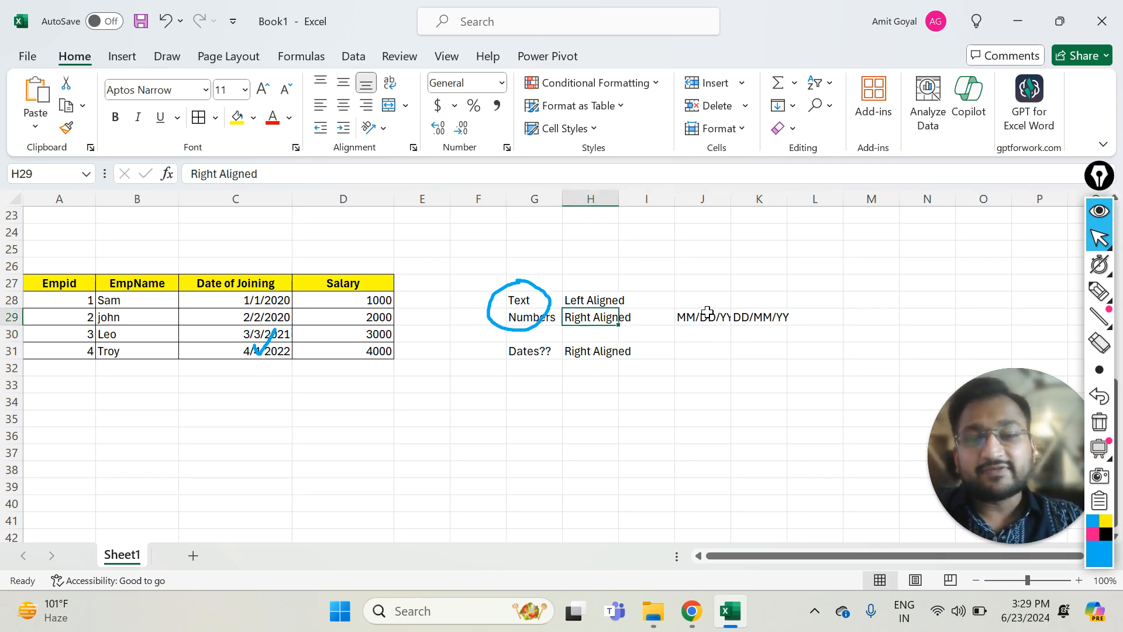
key("Left")
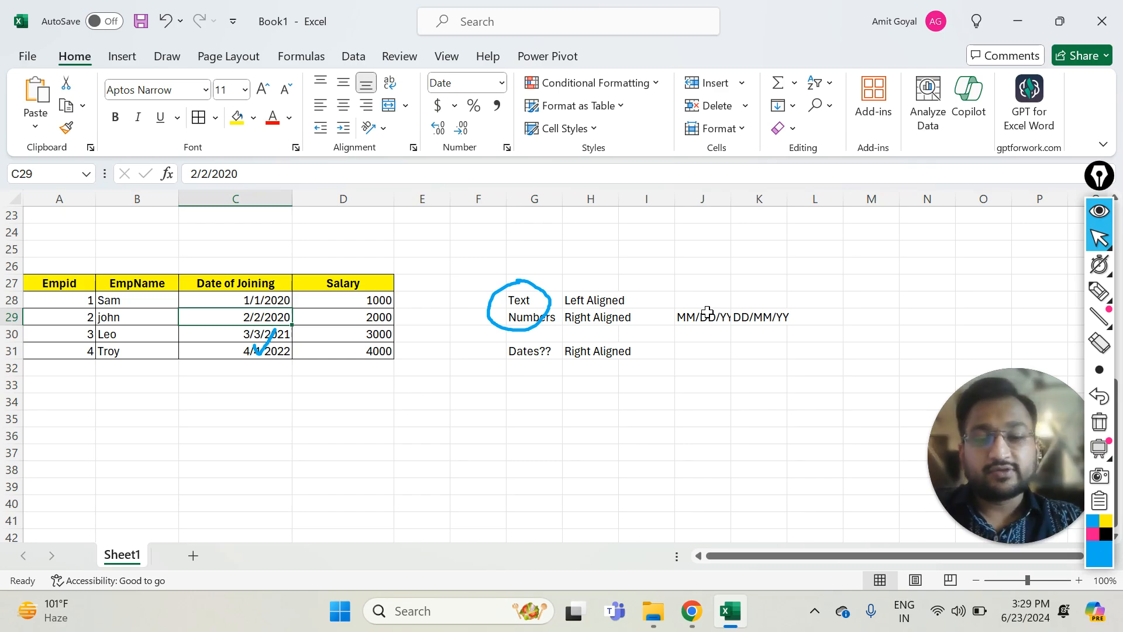
key("Down")
key("Down")
key("Down")
key("Down")
key("Right")
key("Right")
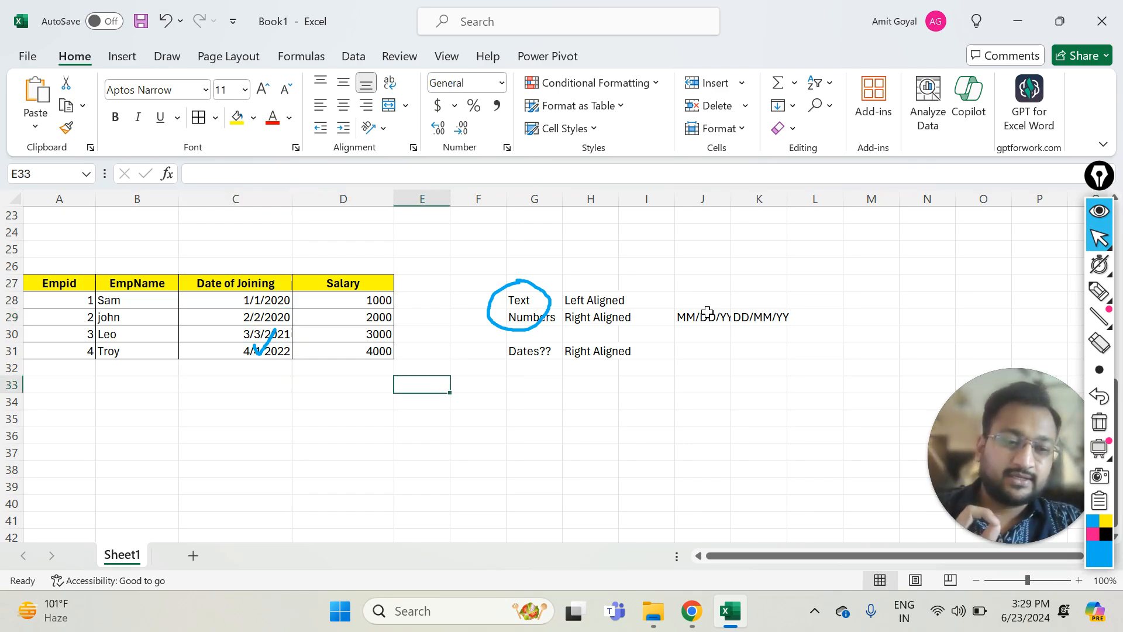
Circle the system date in the taskbar with the pen and draw an arrow to it, then select cell G34
left_click(1100, 296)
left_click(1100, 297)
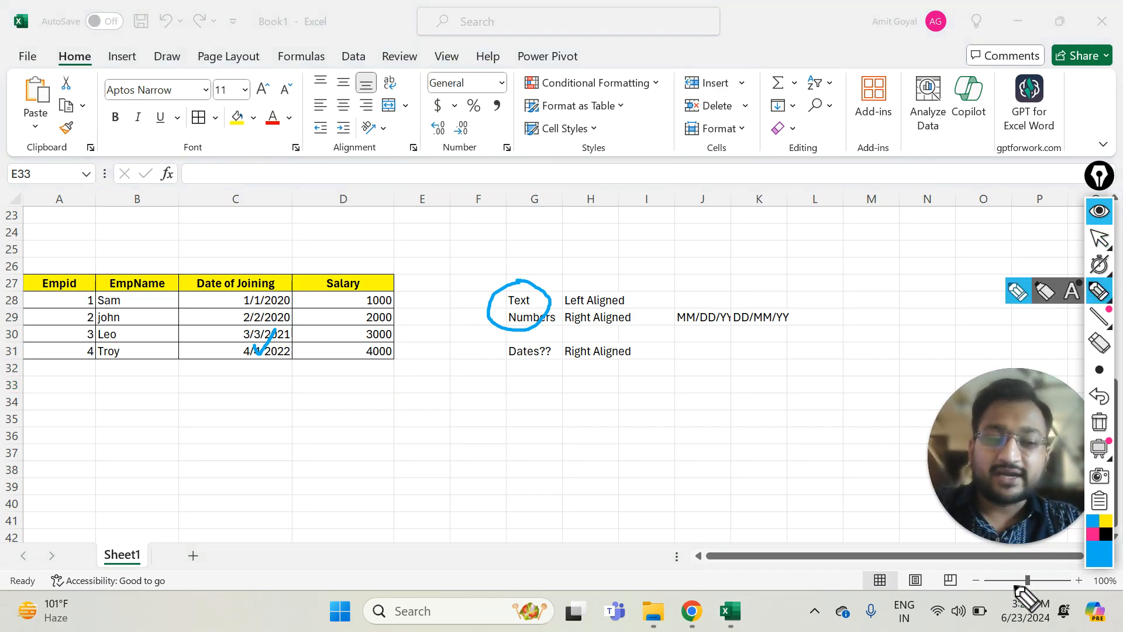
mouse_move(1021, 588)
left_mouse_down()
mouse_move(997, 608)
mouse_move(1035, 630)
mouse_move(1020, 586)
left_mouse_up()
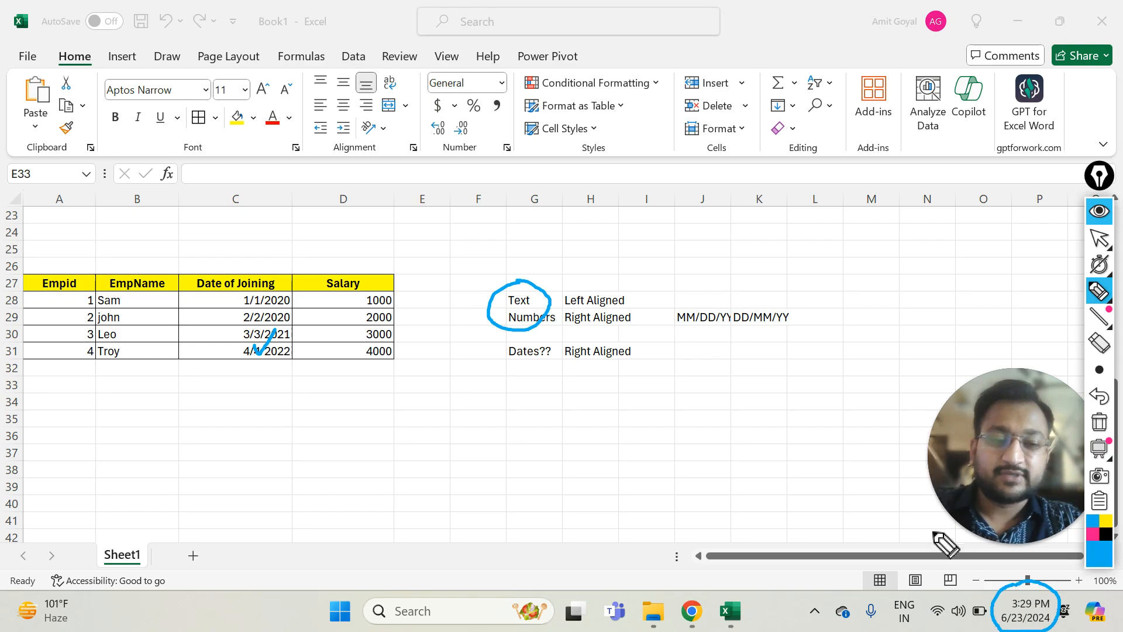
mouse_move(931, 530)
left_mouse_down()
mouse_move(1004, 597)
mouse_move(1001, 588)
left_mouse_up()
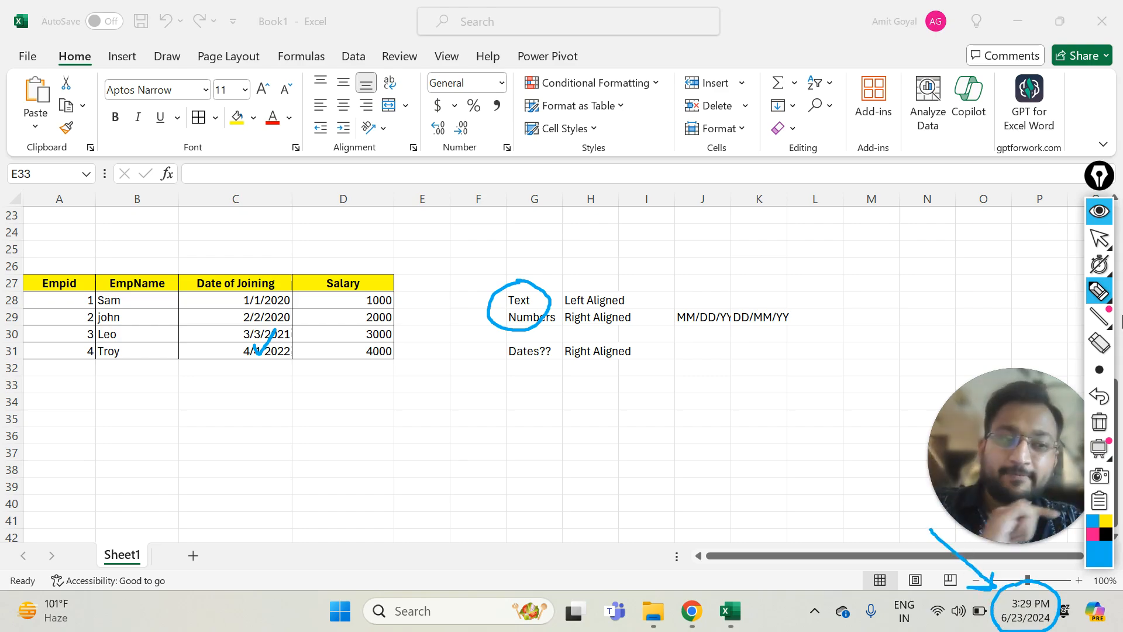
left_click(1100, 238)
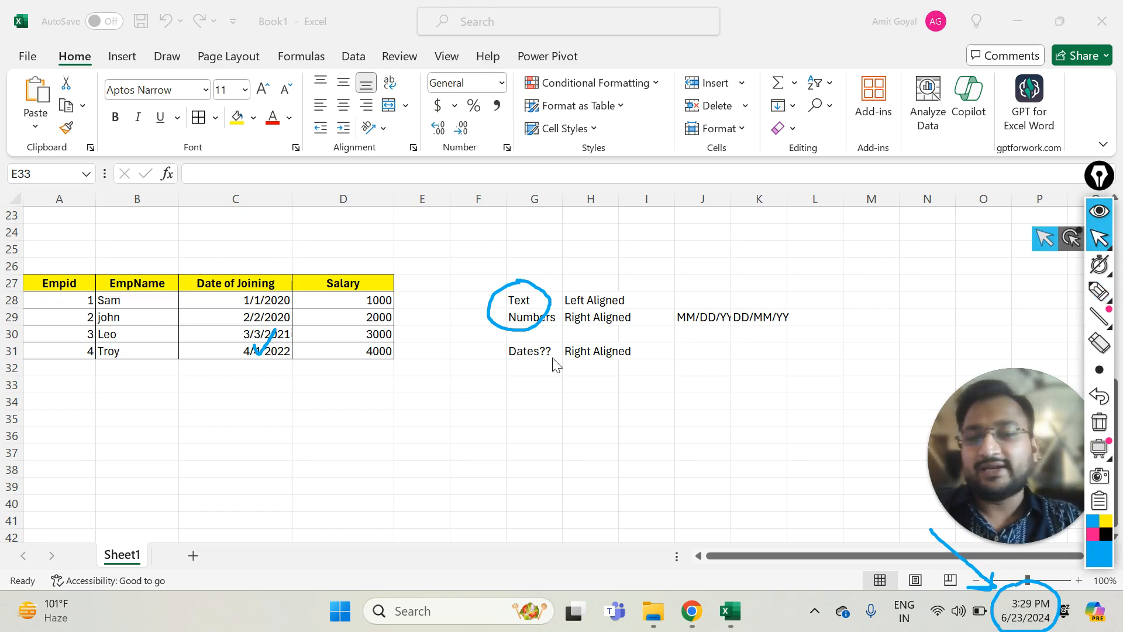
left_click(546, 399)
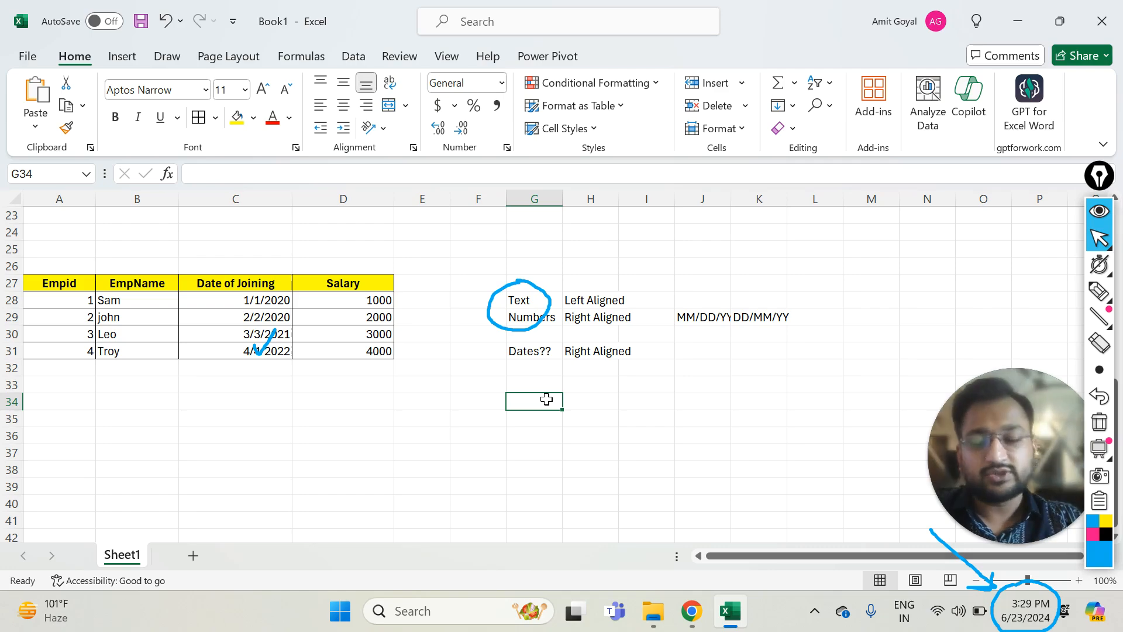
Enter the shortcut note "CTRL ;" in cell G34
type("CTR")
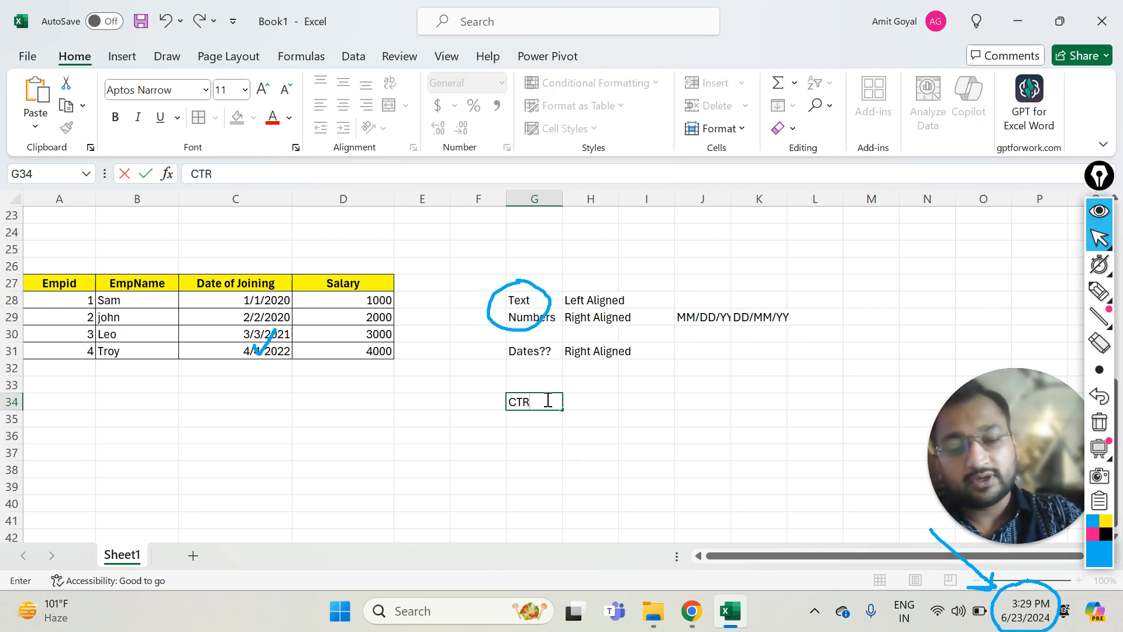
type("L ;")
key("Return")
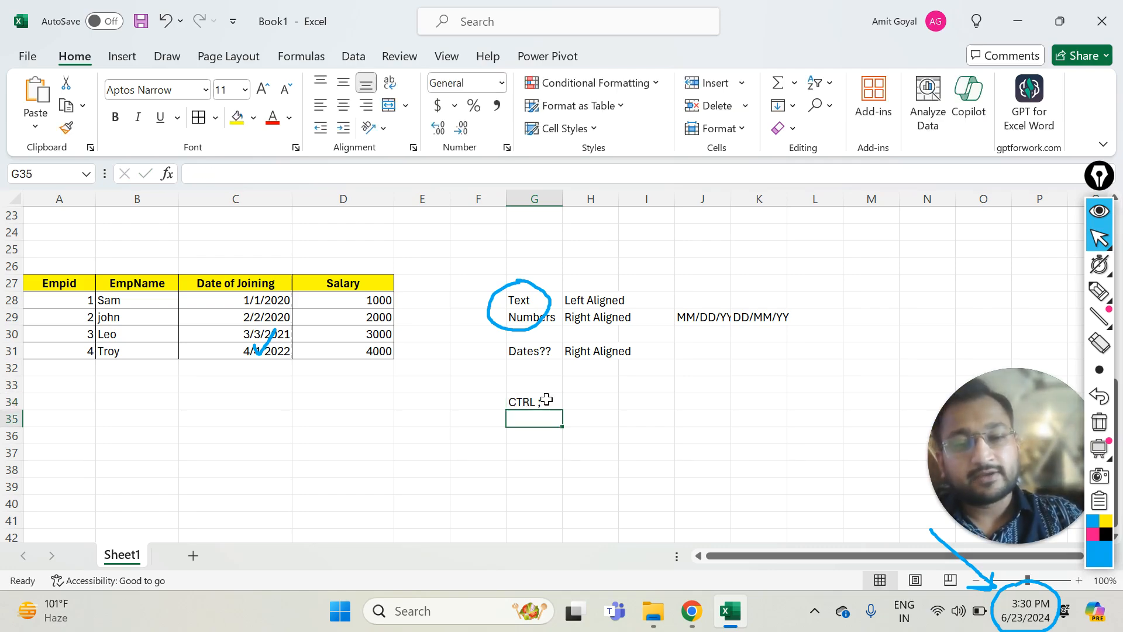
Enter the label "Current Date" in F34 and autofit column F to its contents
key("Up")
key("Left")
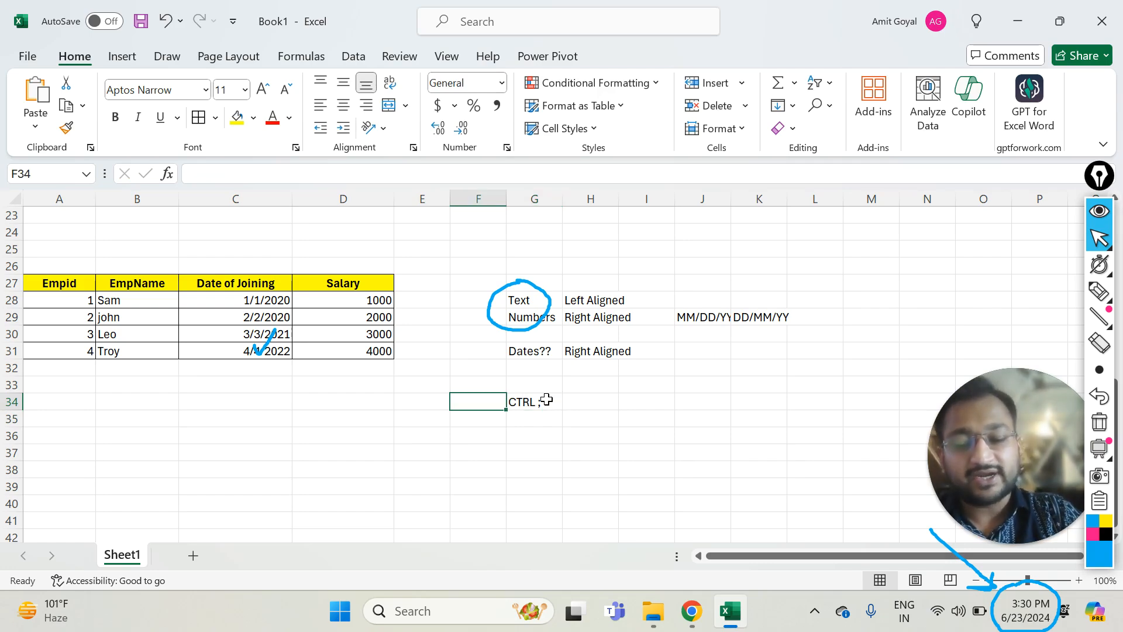
type("Current Dat")
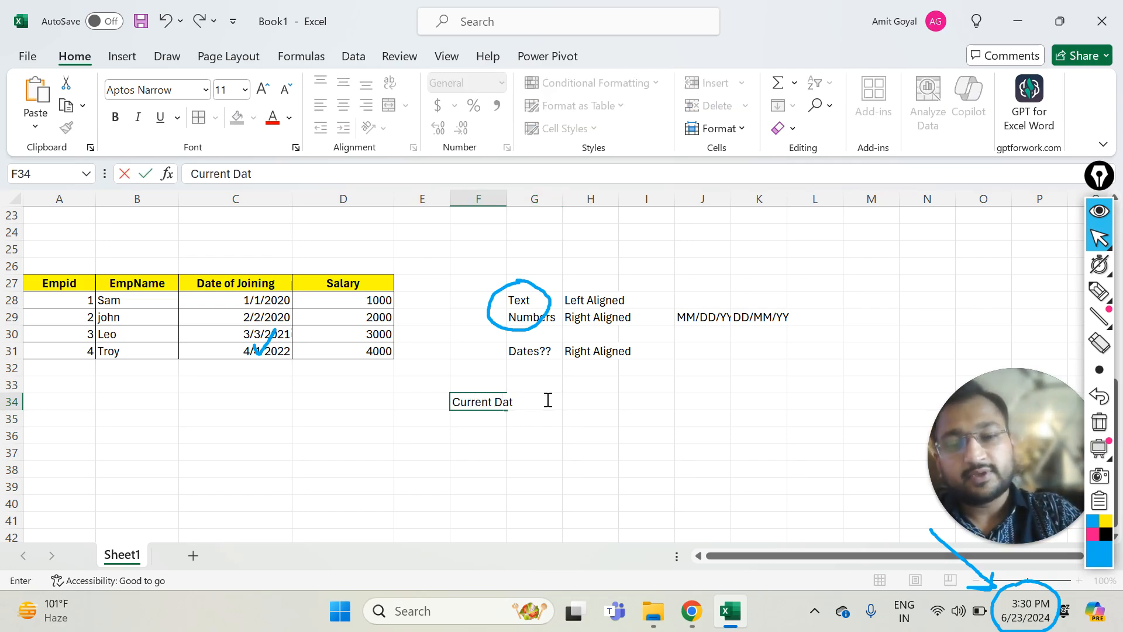
key("Return")
left_click(548, 400)
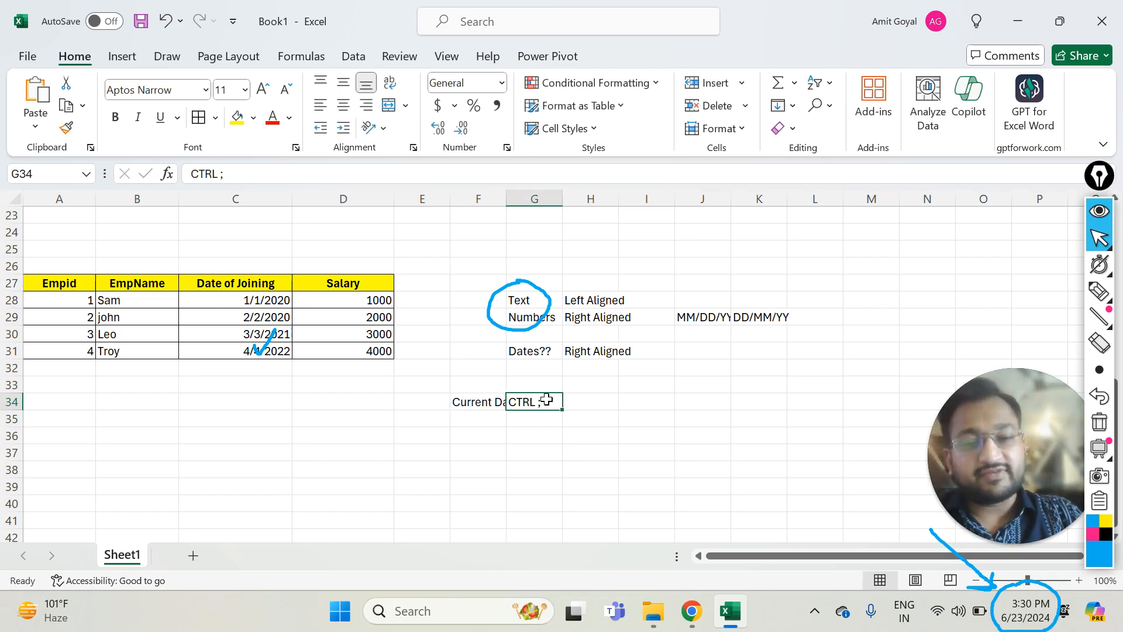
double_click(504, 202)
Insert today's date as a fixed value in H34 and widen column H slightly
left_click(602, 398)
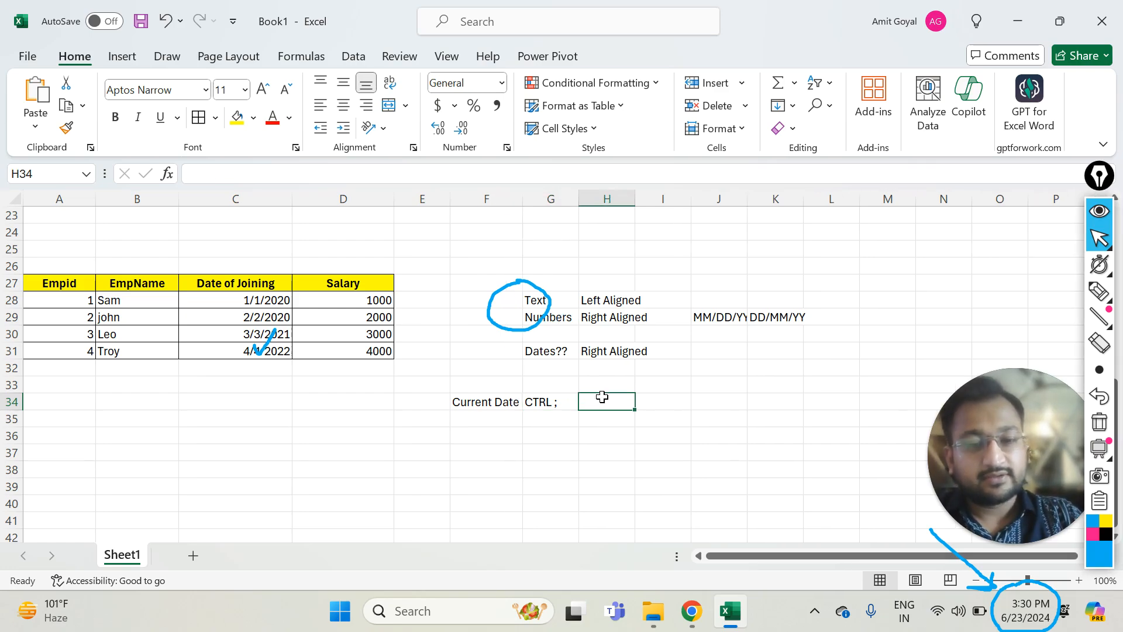
key("ctrl+semicolon")
key("Return")
left_click(602, 398)
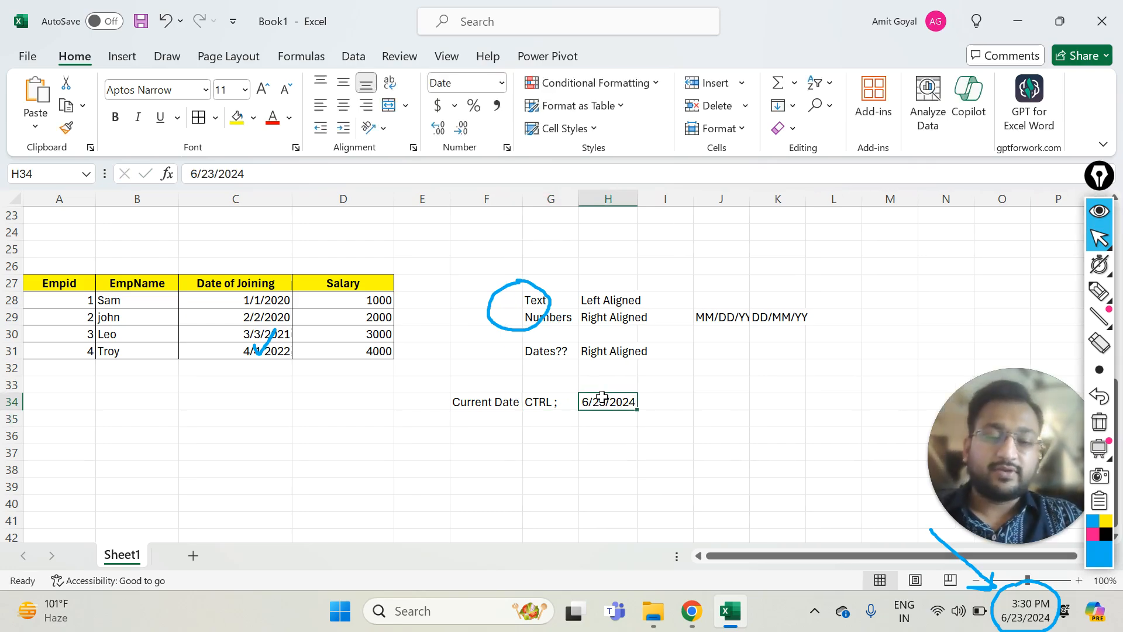
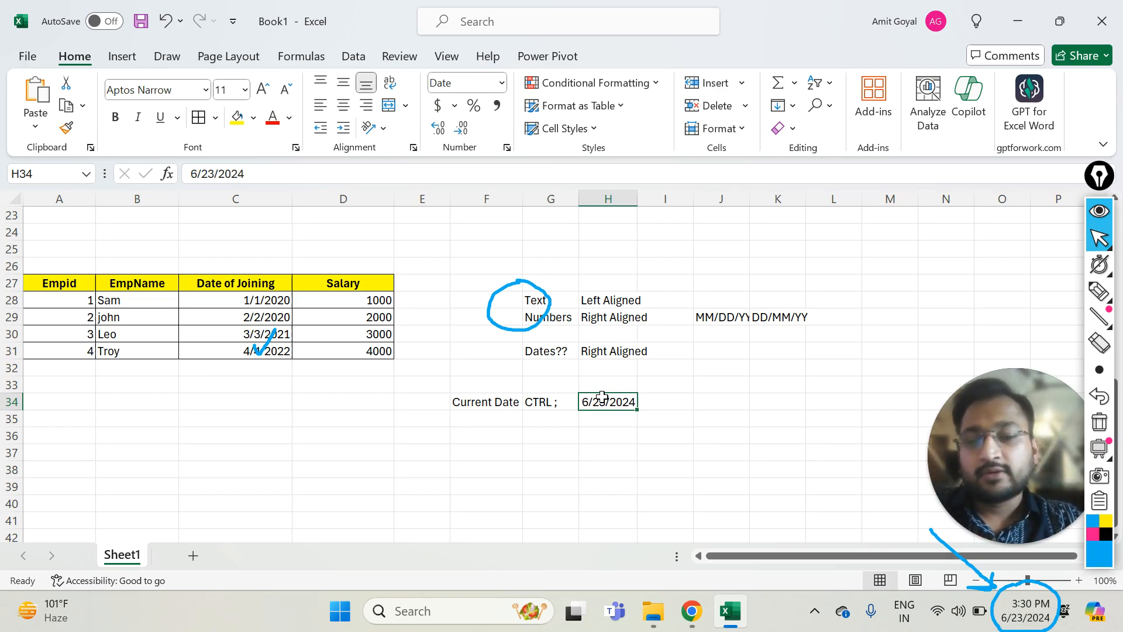
left_click_drag(639, 200, 655, 199)
Circle the date in H34 with the blue annotation pen, then return to the normal pointer
left_click(1099, 291)
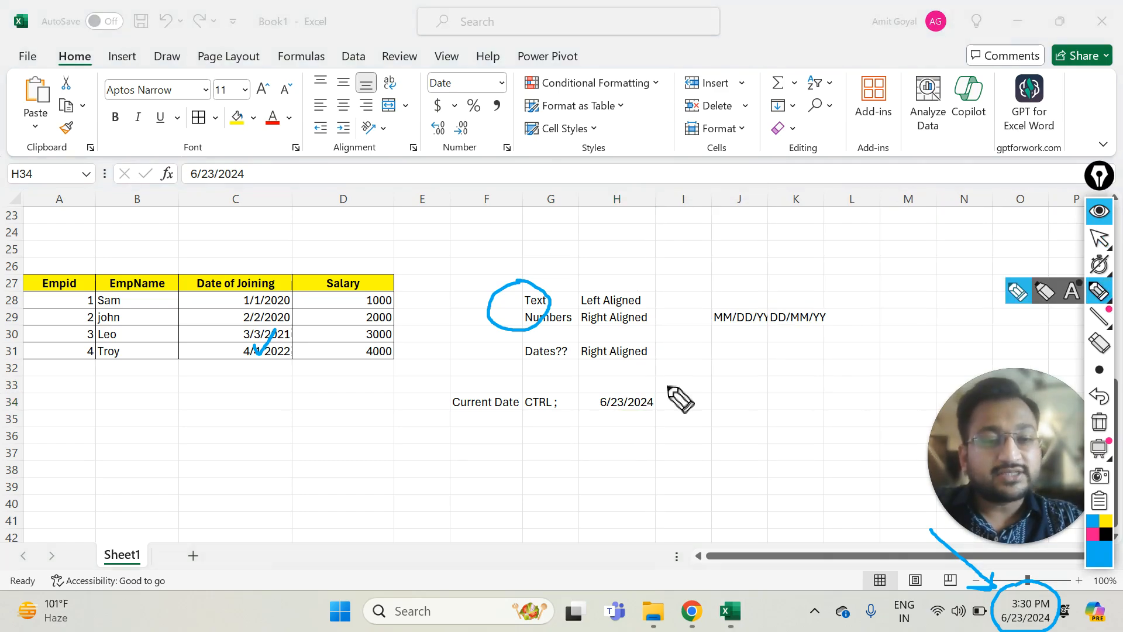
mouse_move(627, 379)
left_mouse_down()
mouse_move(603, 410)
mouse_move(660, 417)
mouse_move(619, 379)
left_mouse_up()
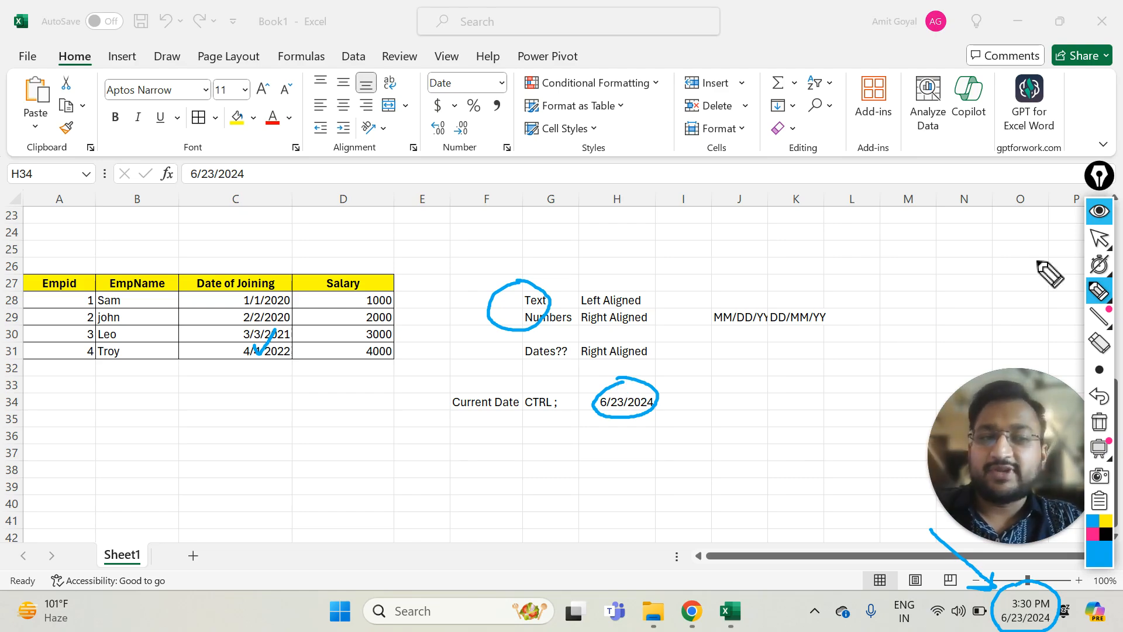
left_click(1100, 240)
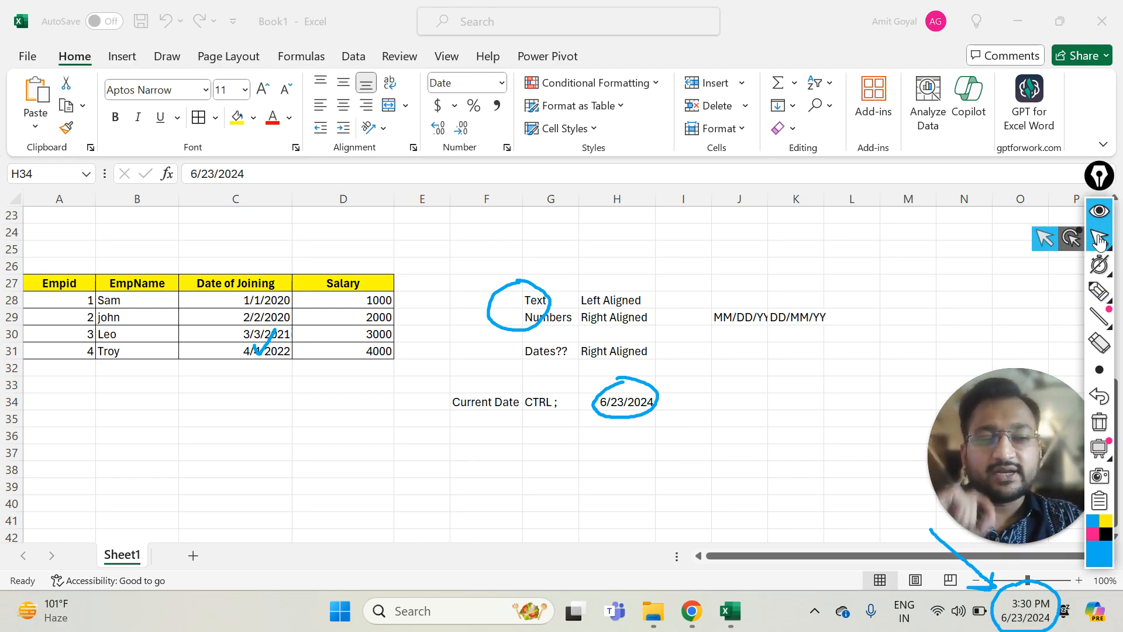
Enter the label "The oldest Date" in cell F37
left_click(536, 440)
left_click(485, 451)
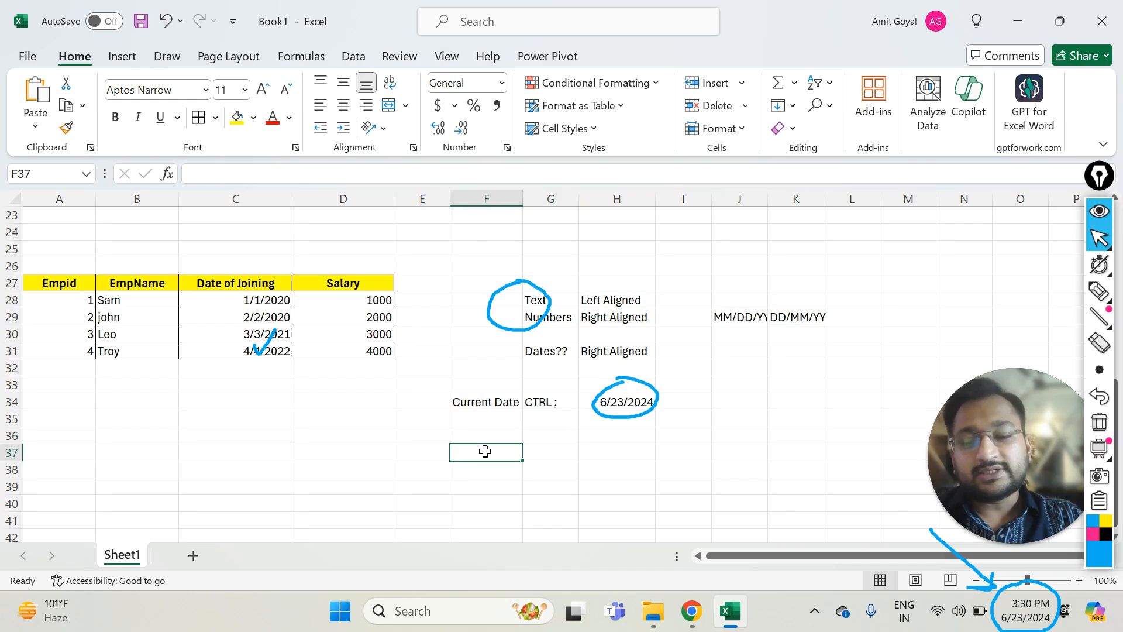
type("The oldest Date")
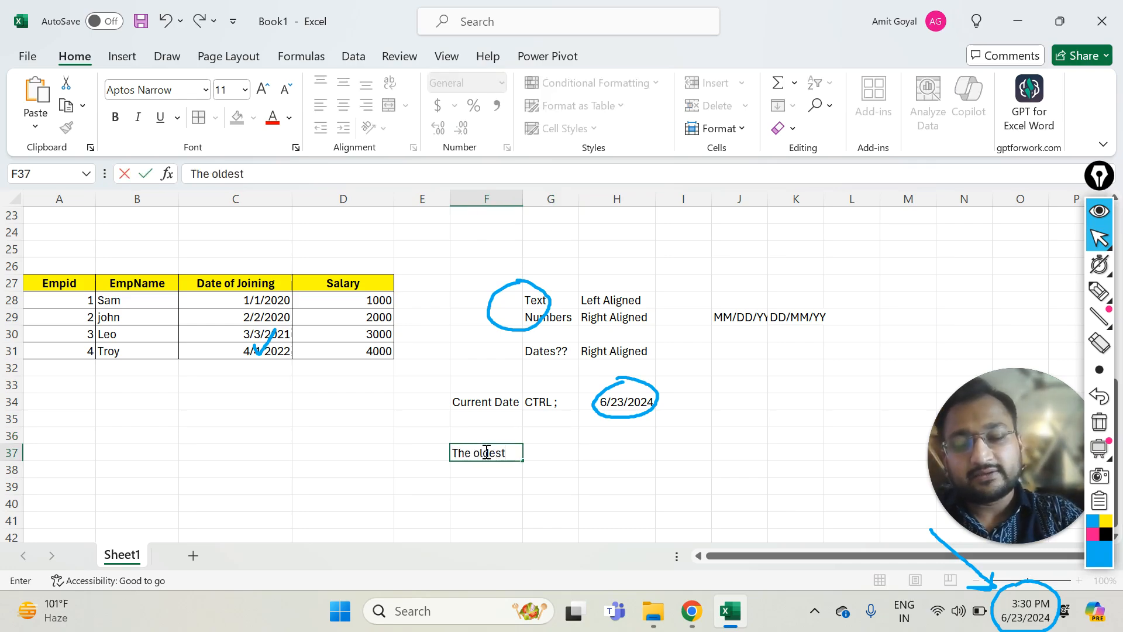
key("Return")
left_click(485, 451)
Enter the date 1/1/1900 in cell H37
key("Right")
key("Right")
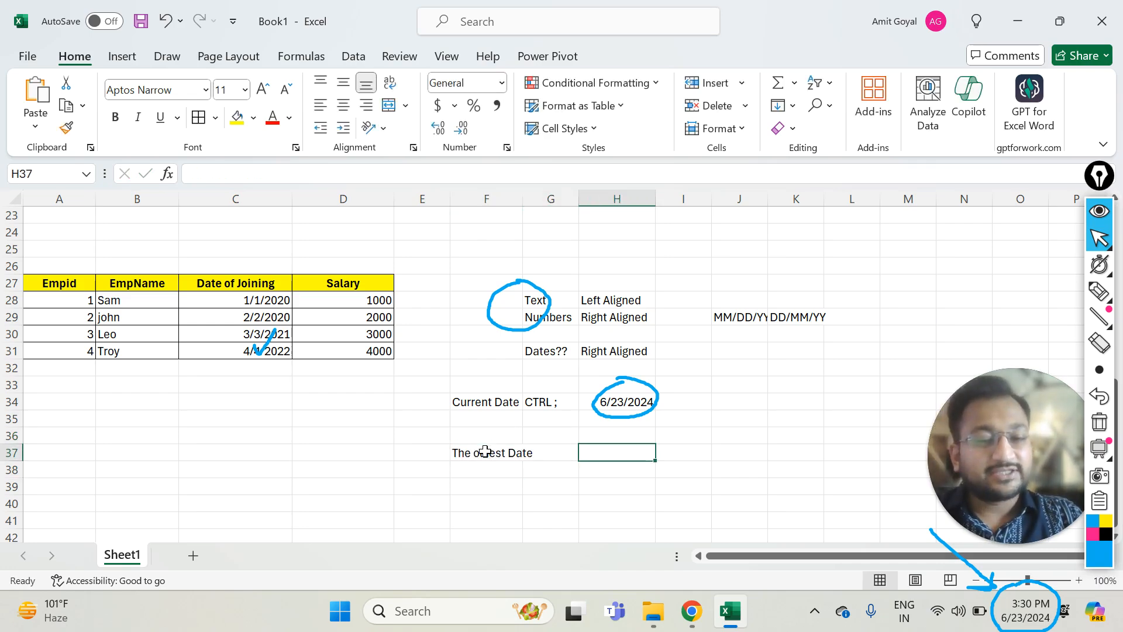
type("1/1/")
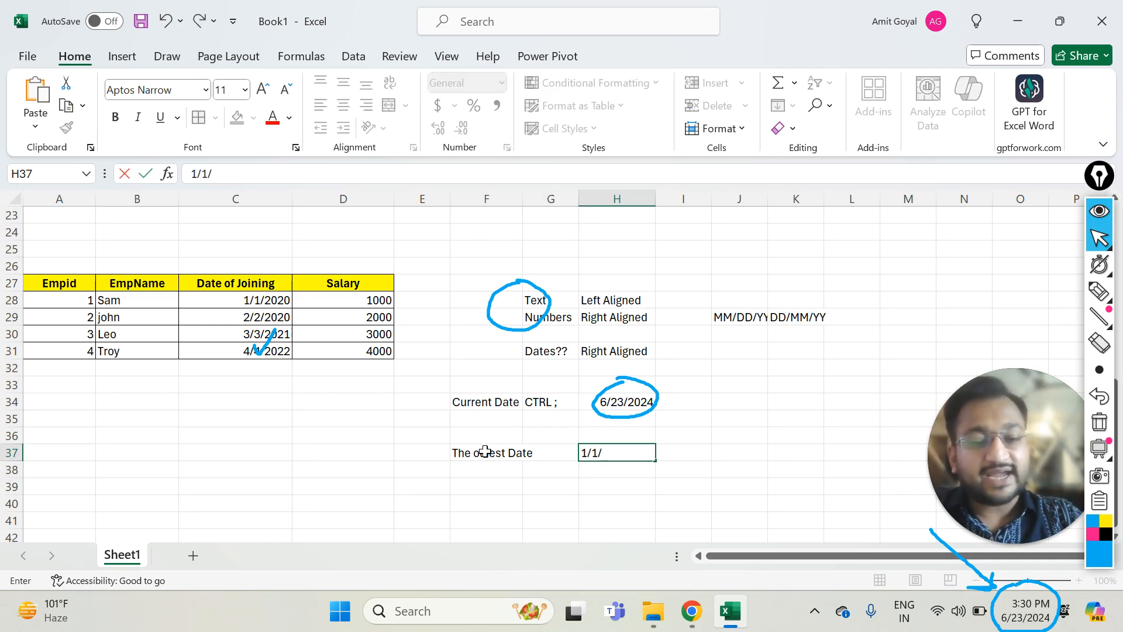
type("1900")
key("Return")
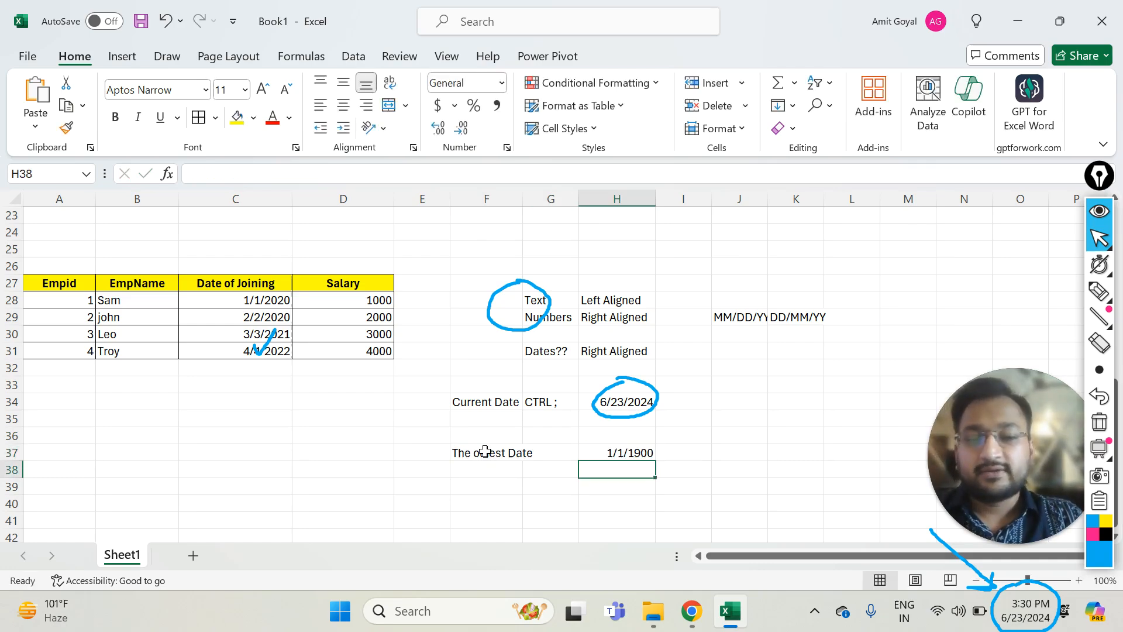
key("Up")
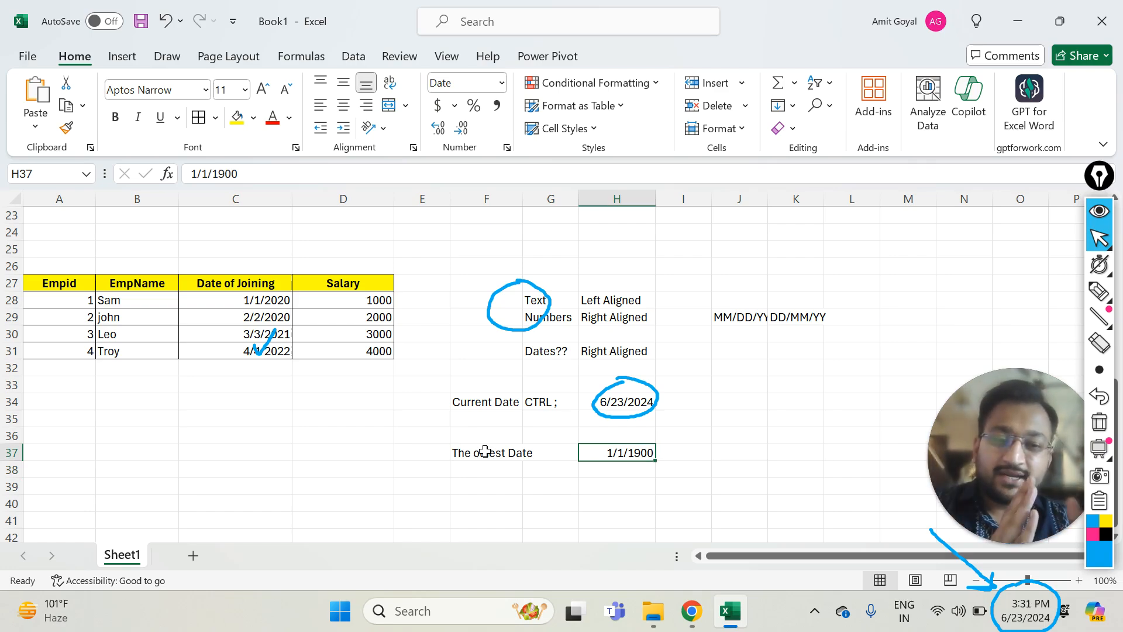
Enter 1/1/1800 in H36 and compare its alignment with the date in H37
key("Up")
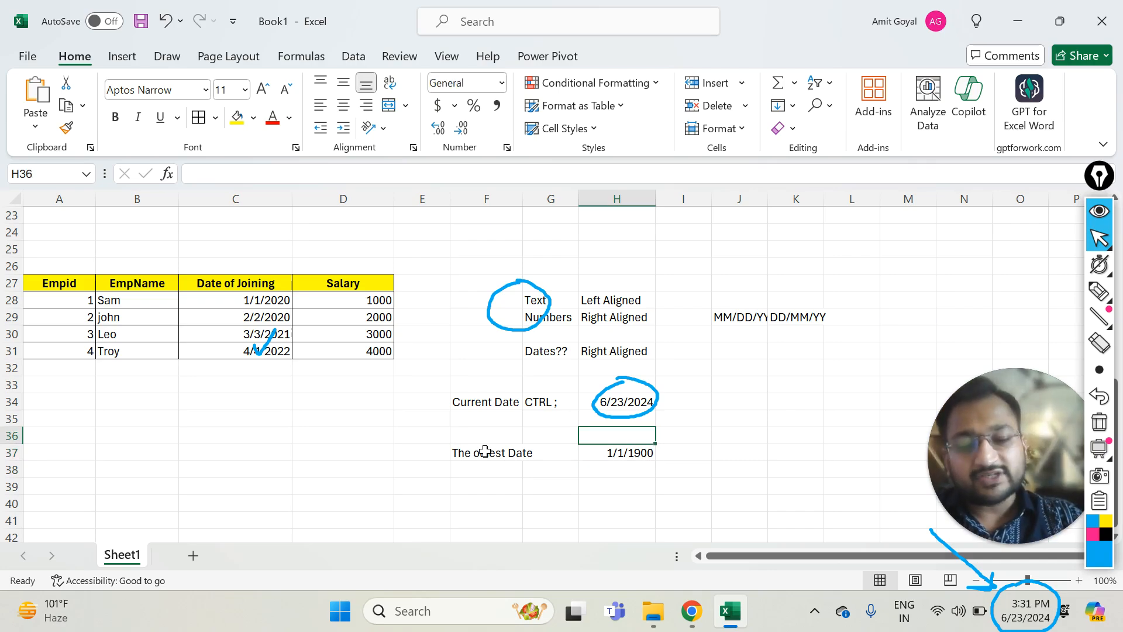
type("1/")
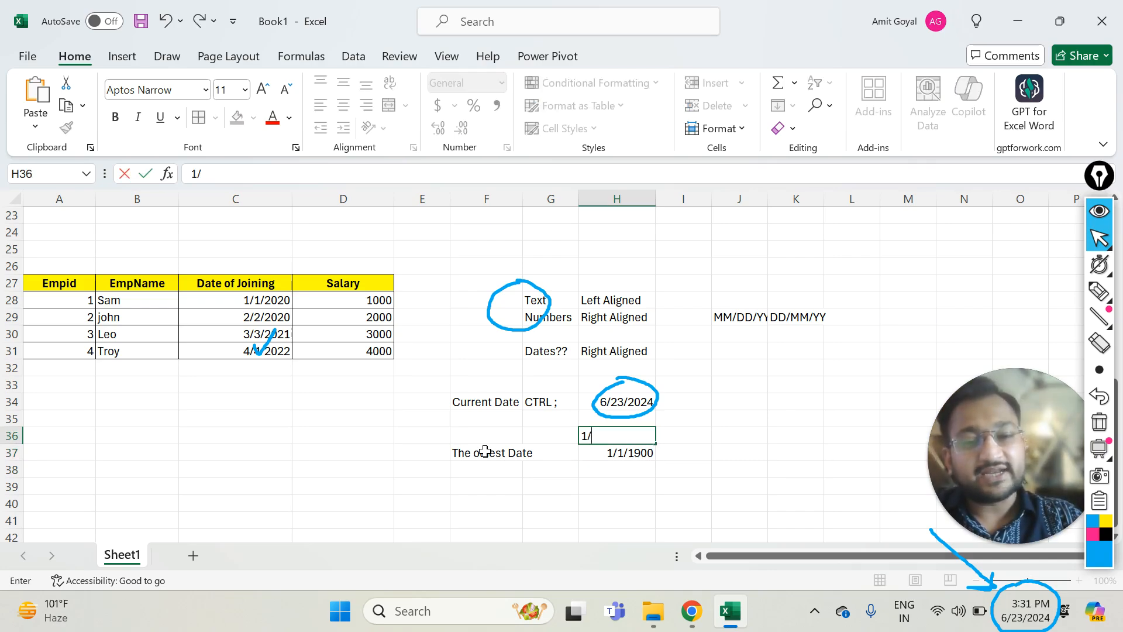
type("1/1800")
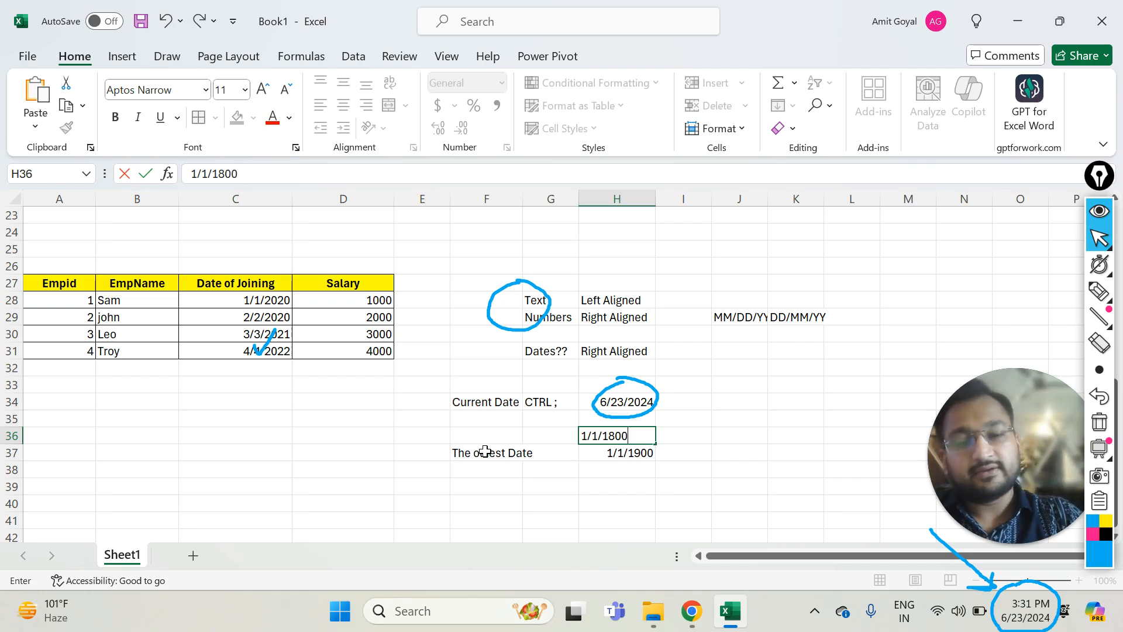
key("Return")
key("Up")
key("Down")
key("Up")
key("Down")
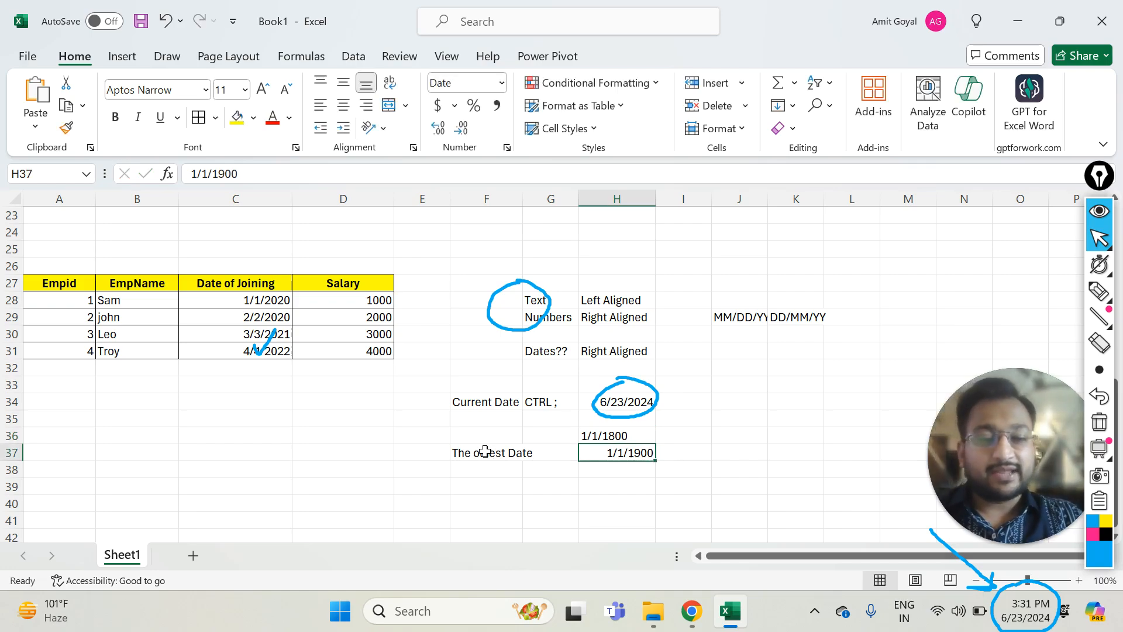
key("Up")
key("Down")
key("Up")
key("Down")
Enter the note "<<<- This is the date for excel" in I37 beside the 1/1/1900 date
key("Right")
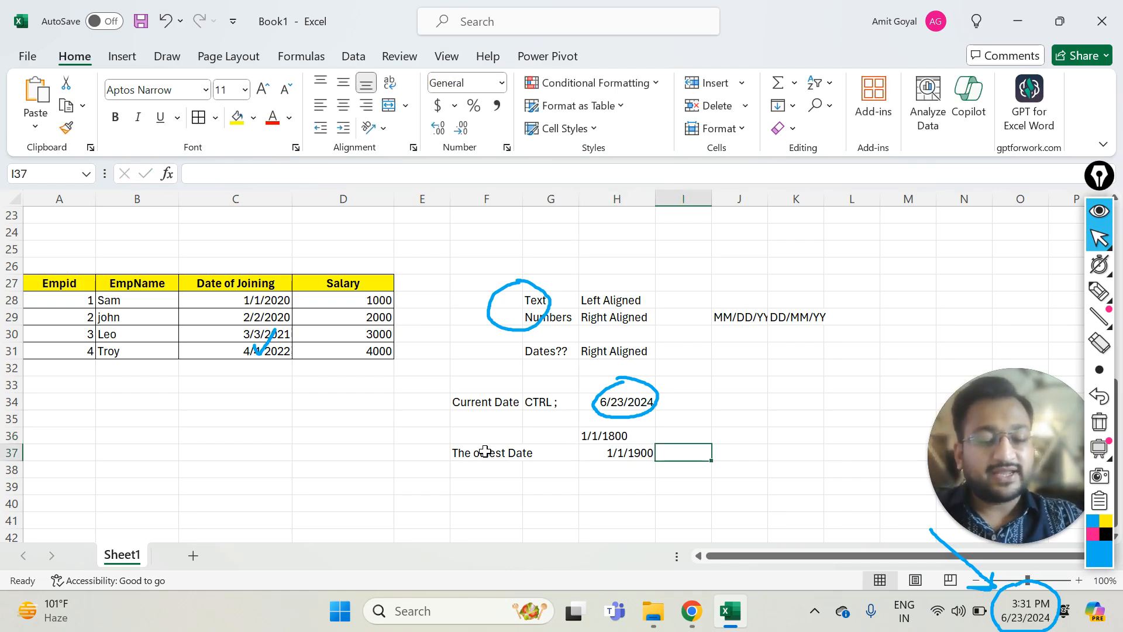
type("<<<- Thi ss")
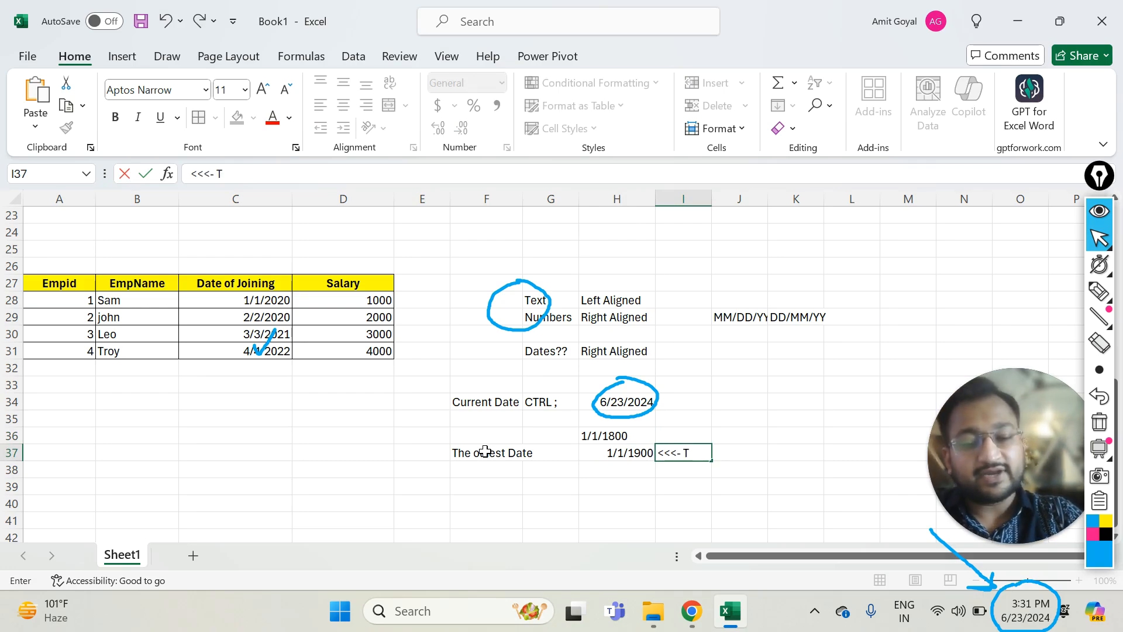
key("BackSpace")
key("BackSpace")
key("BackSpace")
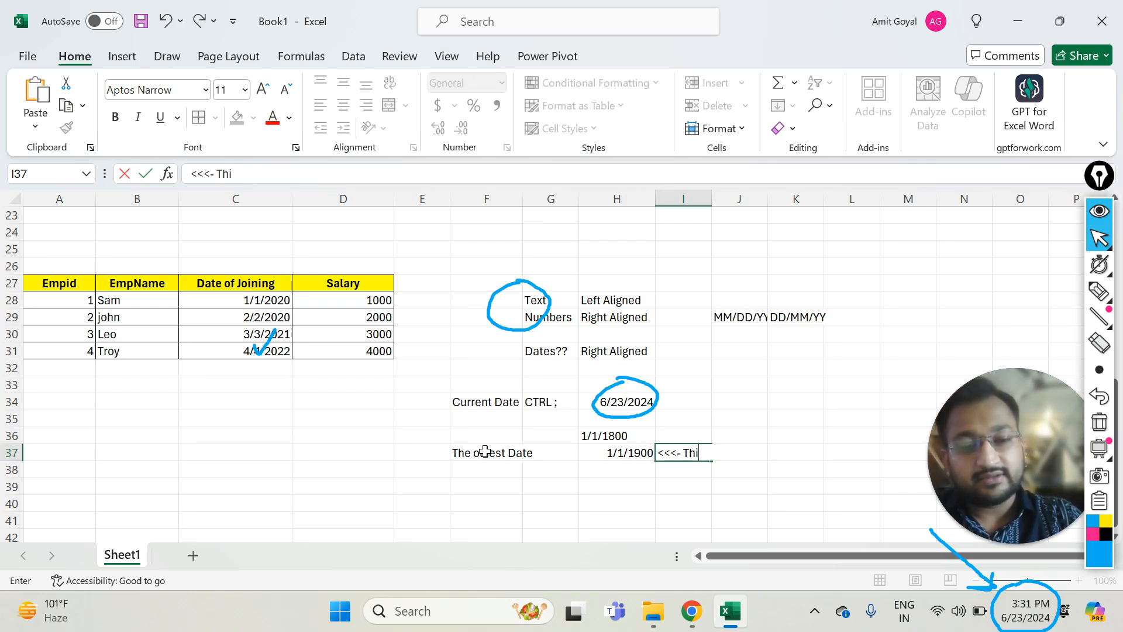
type("s is the date for excel")
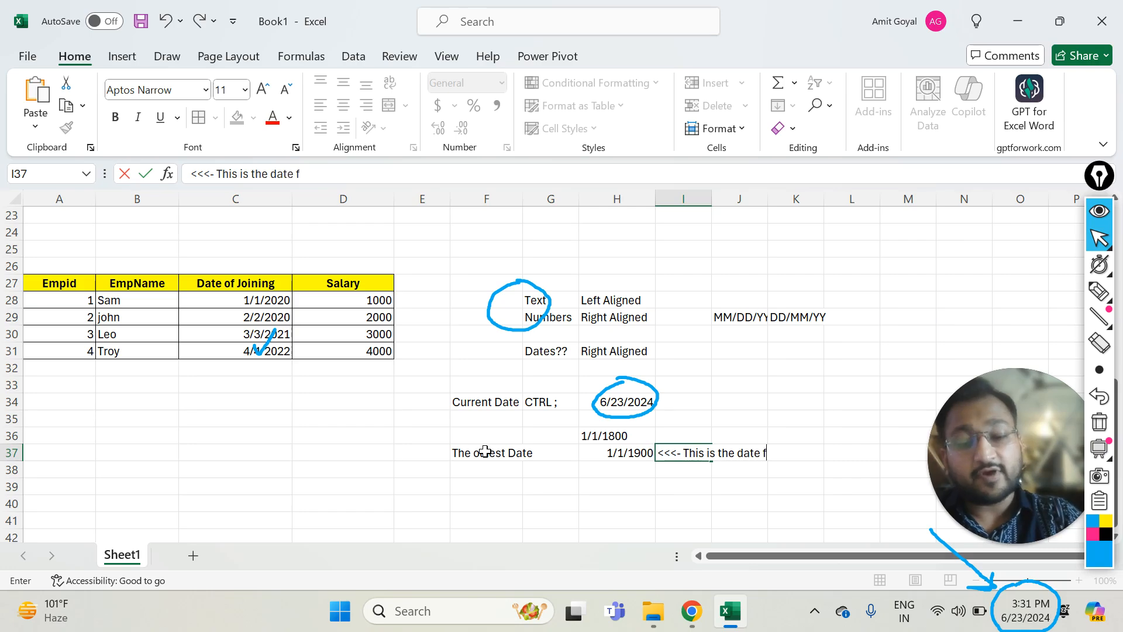
key("Return")
Enter the note "<--- This is not a date for excel" in I36 beside the 1/1/1800 entry
key("Up")
key("Up")
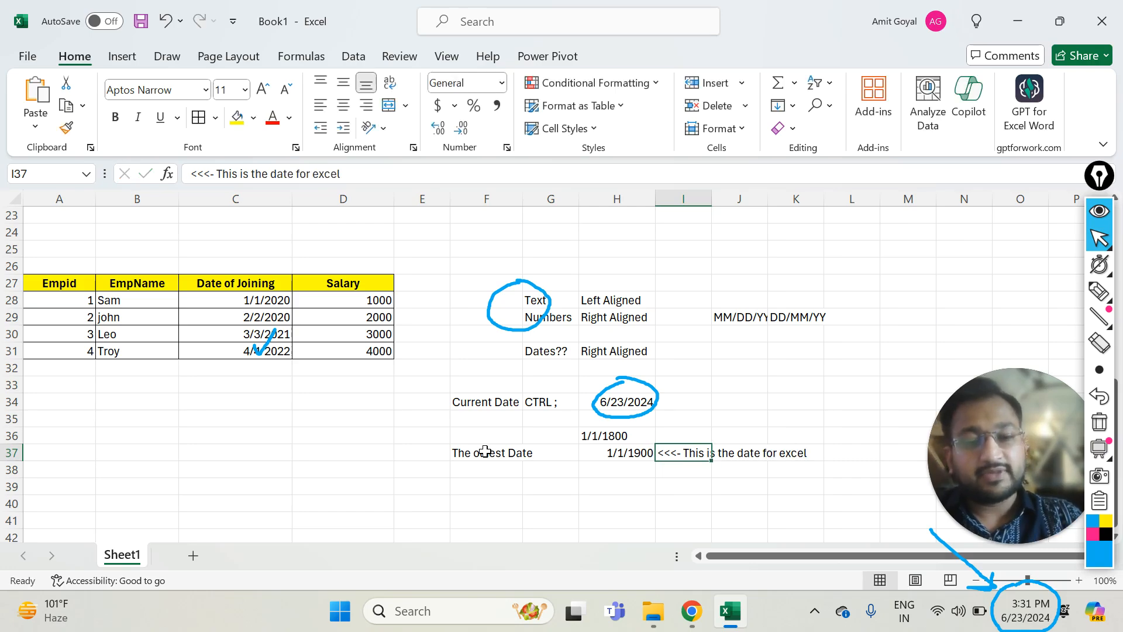
type("<---")
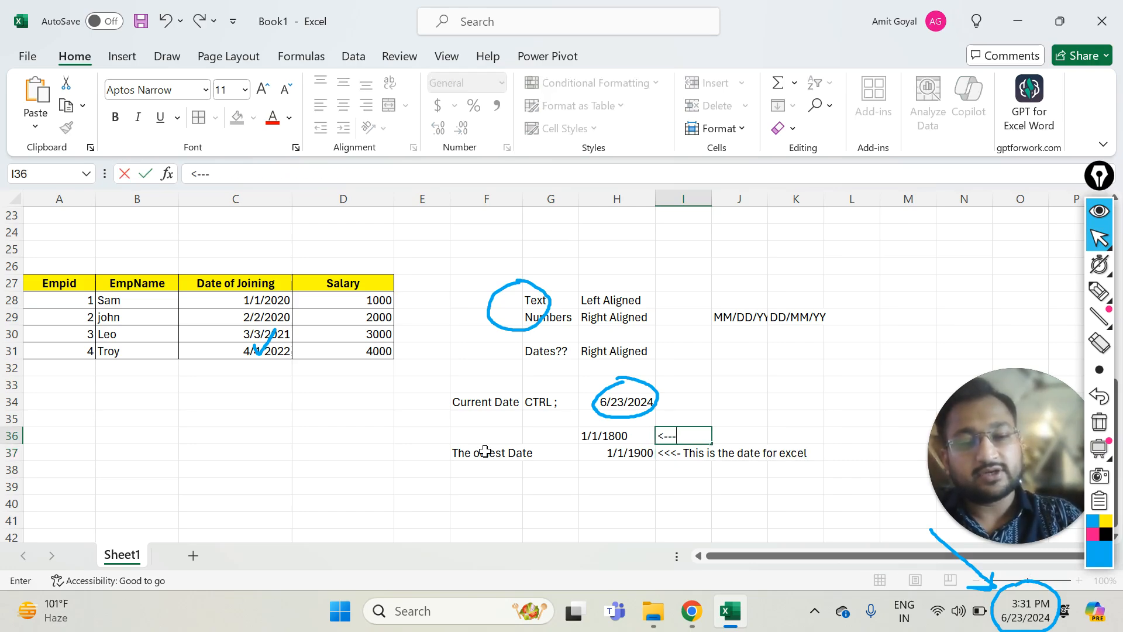
type(" This is not a date for excel")
key("Return")
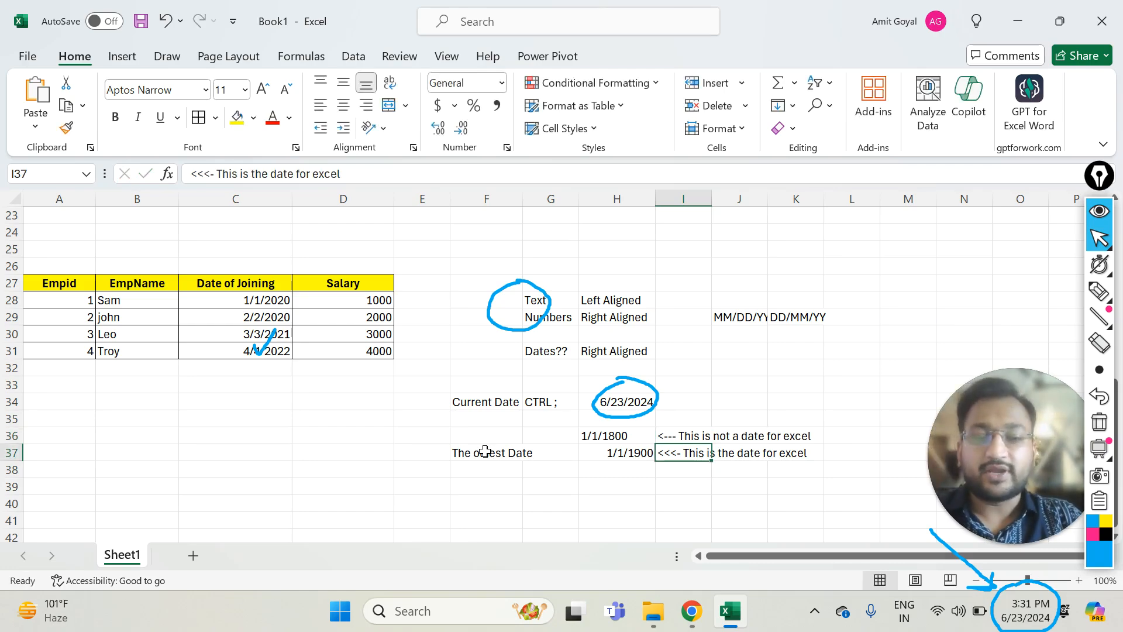
left_click(630, 436)
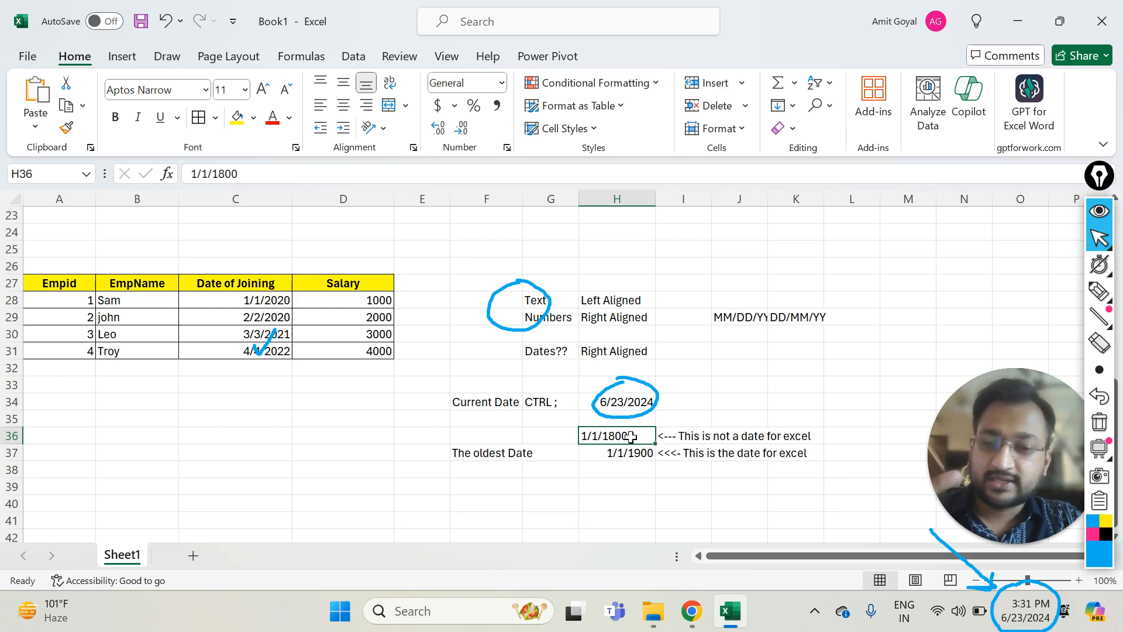
left_click(623, 455)
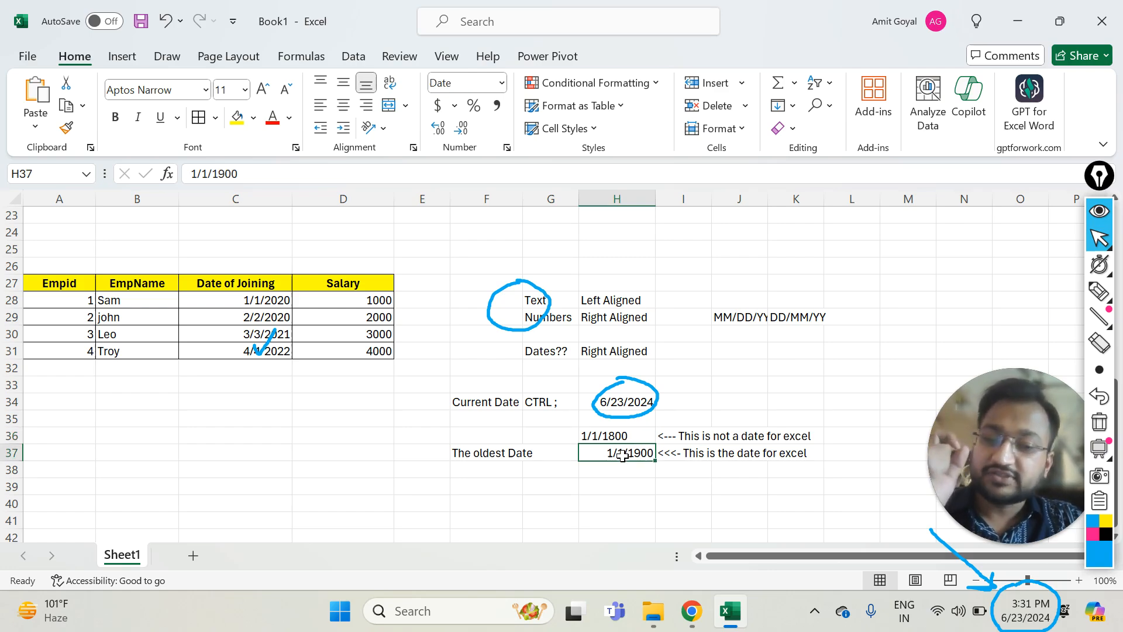
right_click(857, 457)
key("Escape")
Enter the number 1 in L37 and highlight the date in H37 with a yellow fill
left_click(860, 434)
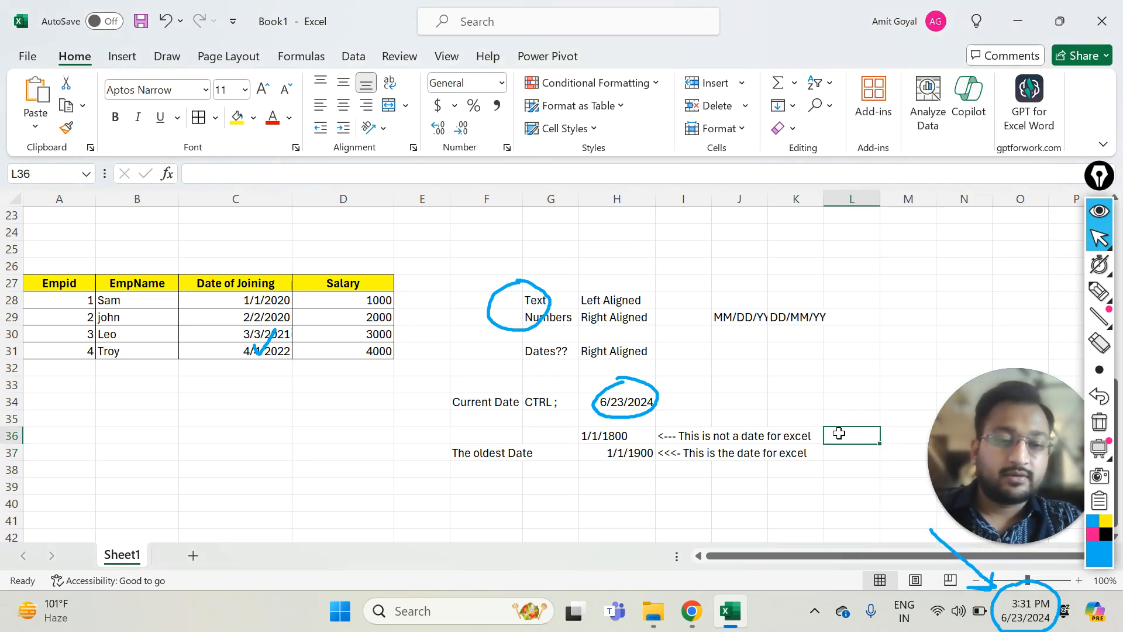
left_click(841, 453)
type("1")
key("ctrl+Return")
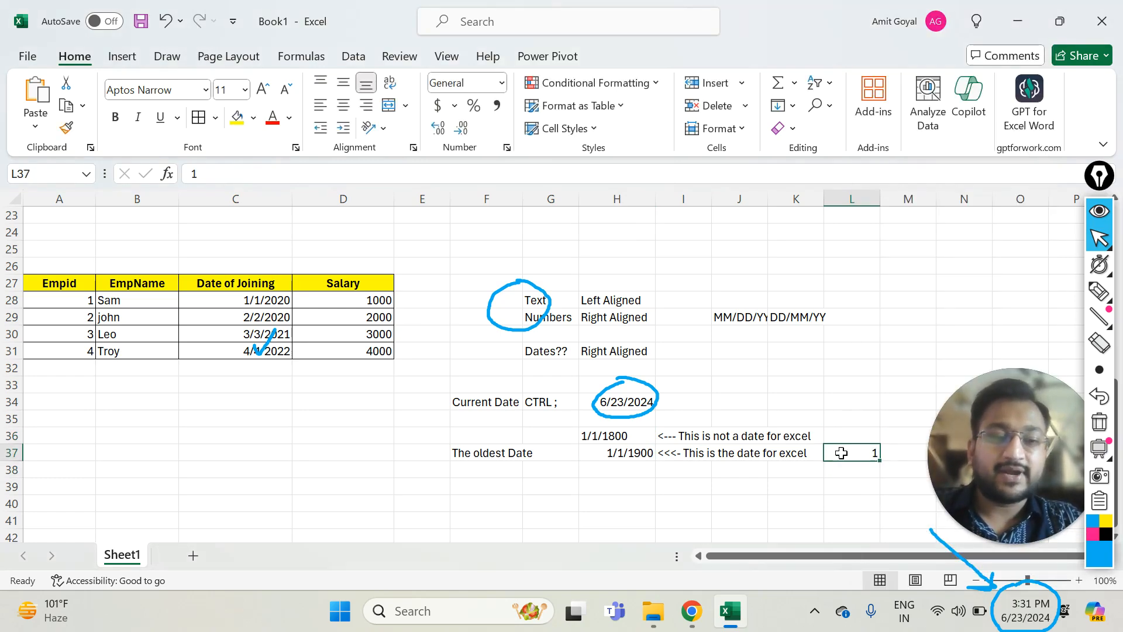
left_click(638, 451)
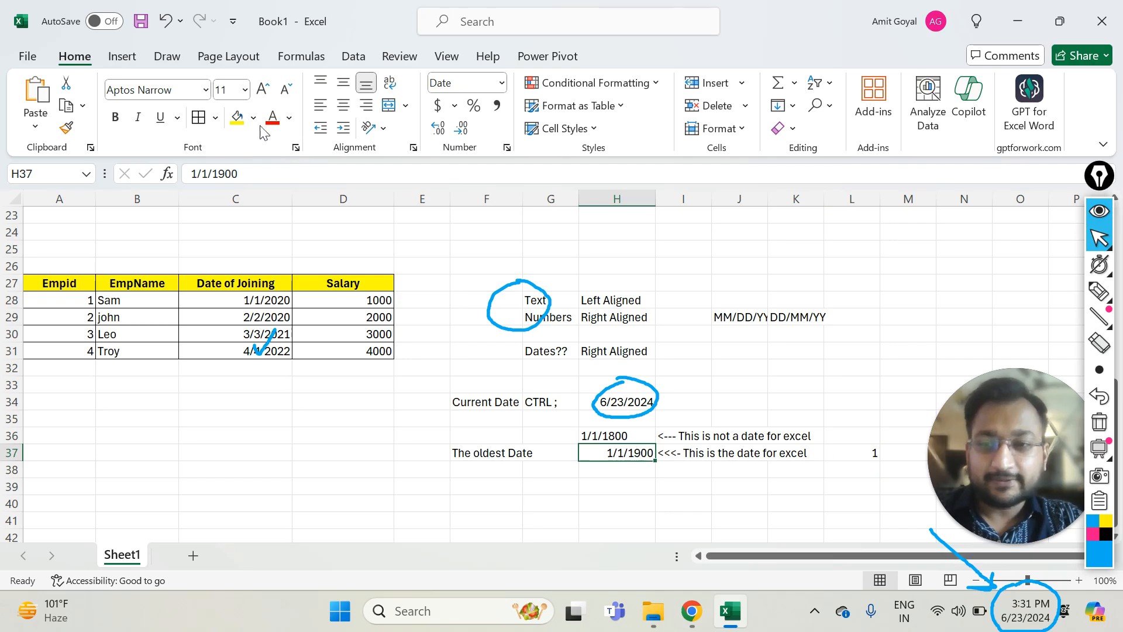
left_click(237, 117)
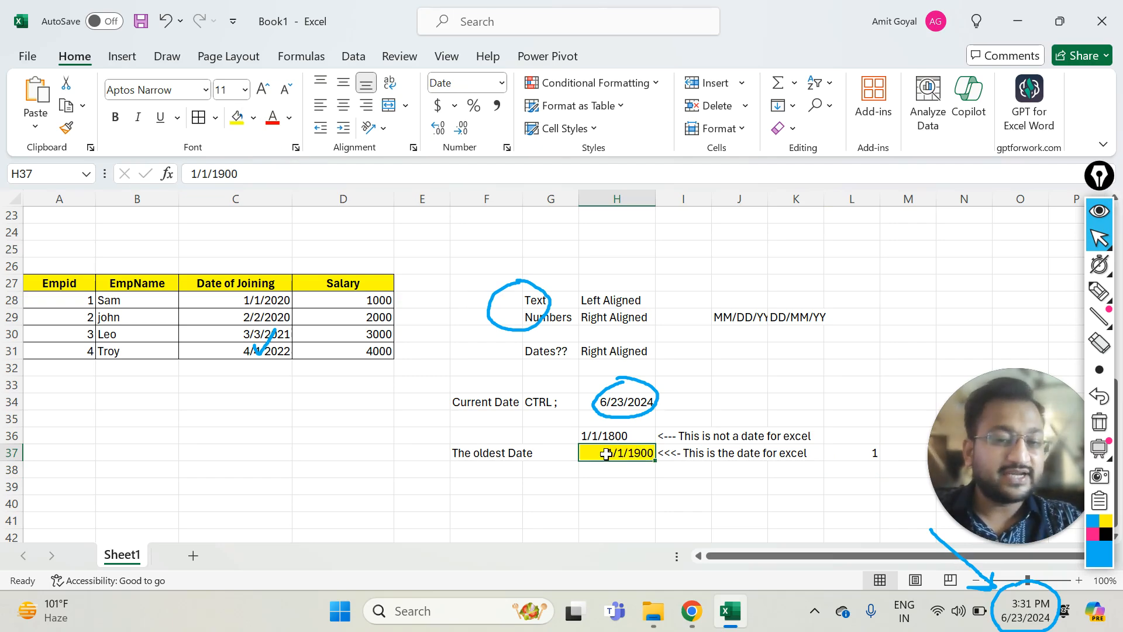
Clear all pen annotations from the screen and activate the annotation pen
left_click(1100, 421)
left_click(1099, 291)
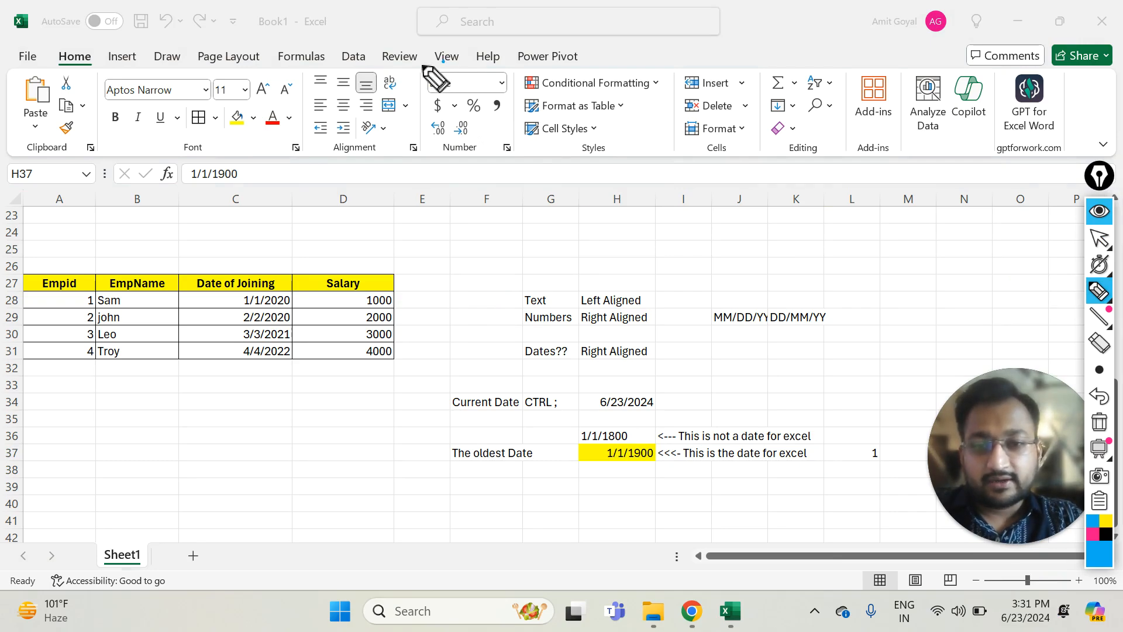
Circle the number format setting with the annotation pen and change the 1/1/1900 date in H37 to the Number format
mouse_move(444, 61)
left_mouse_down()
mouse_move(450, 116)
mouse_move(511, 104)
mouse_move(446, 55)
left_mouse_up()
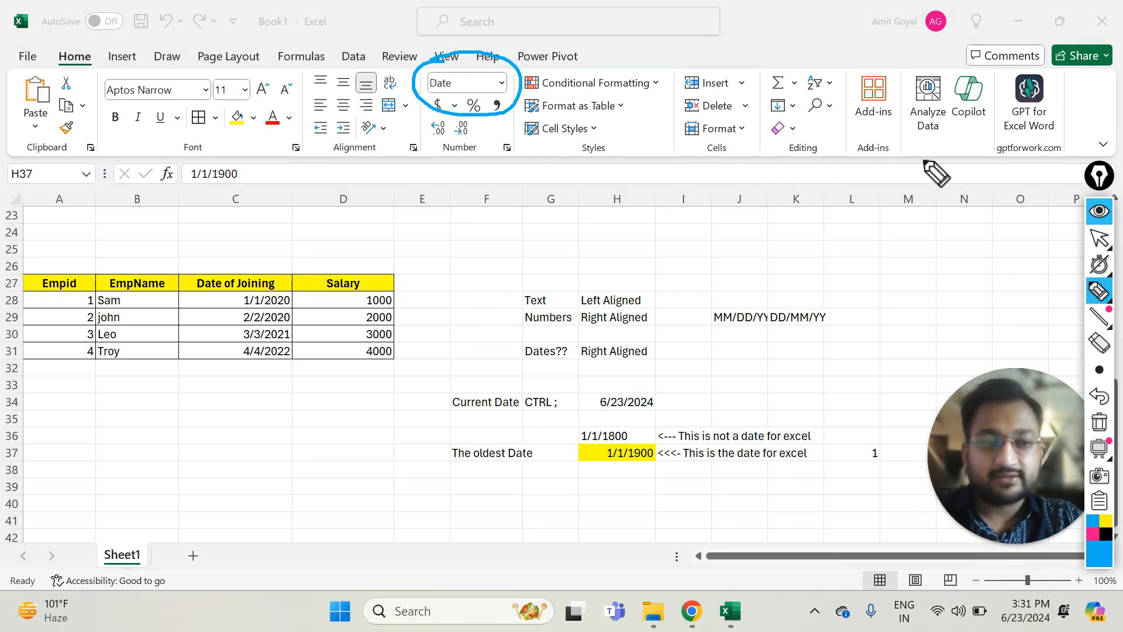
left_click(1100, 238)
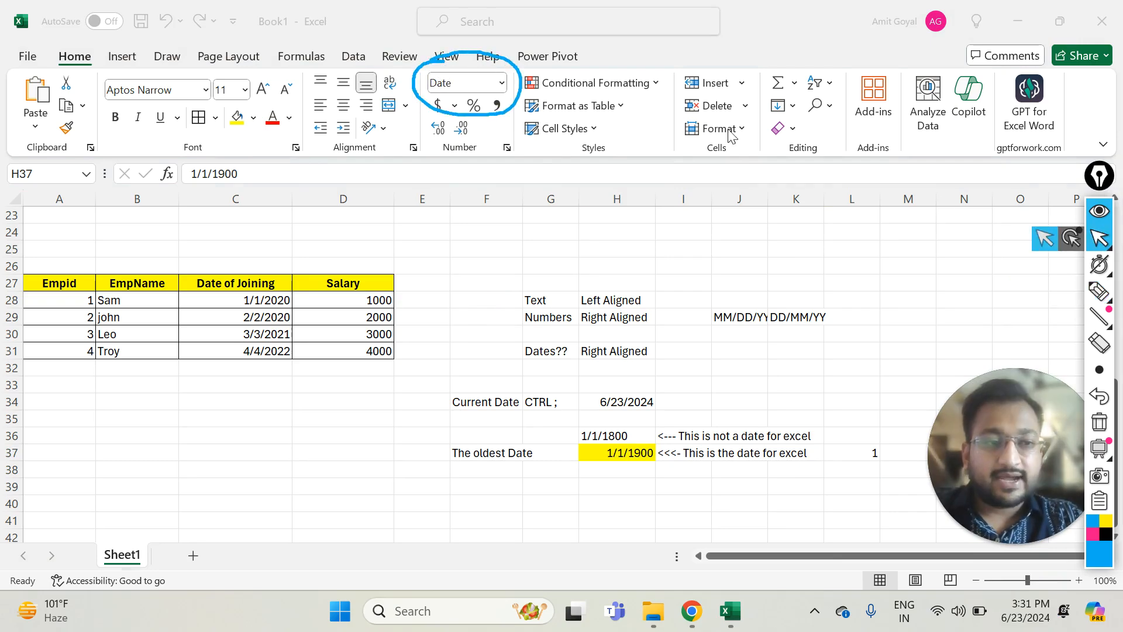
left_click(502, 83)
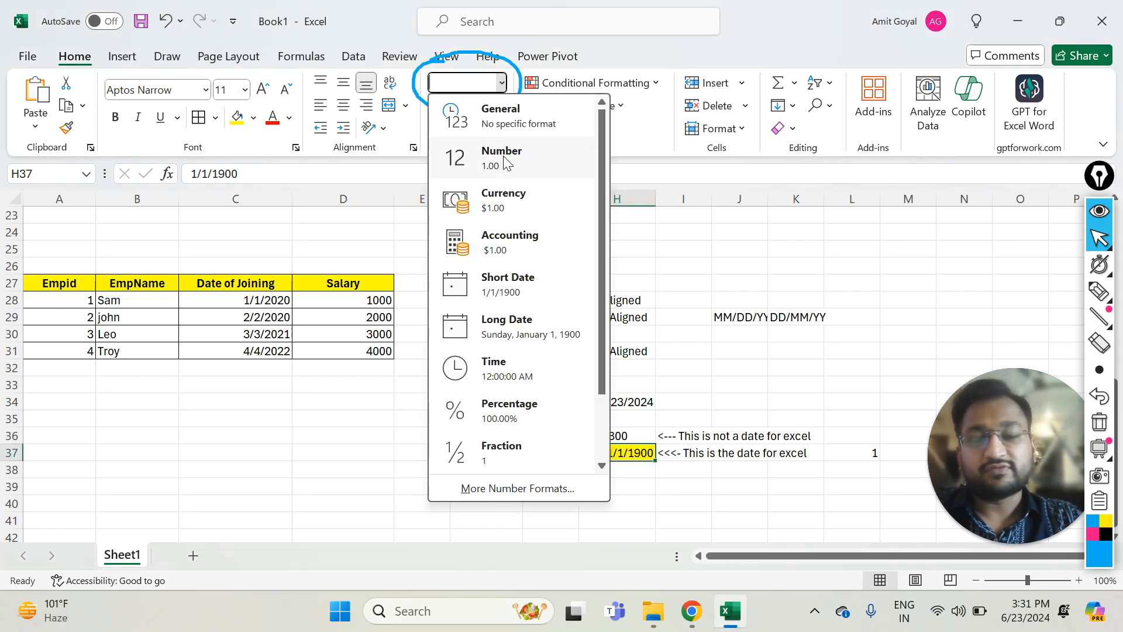
key("Escape")
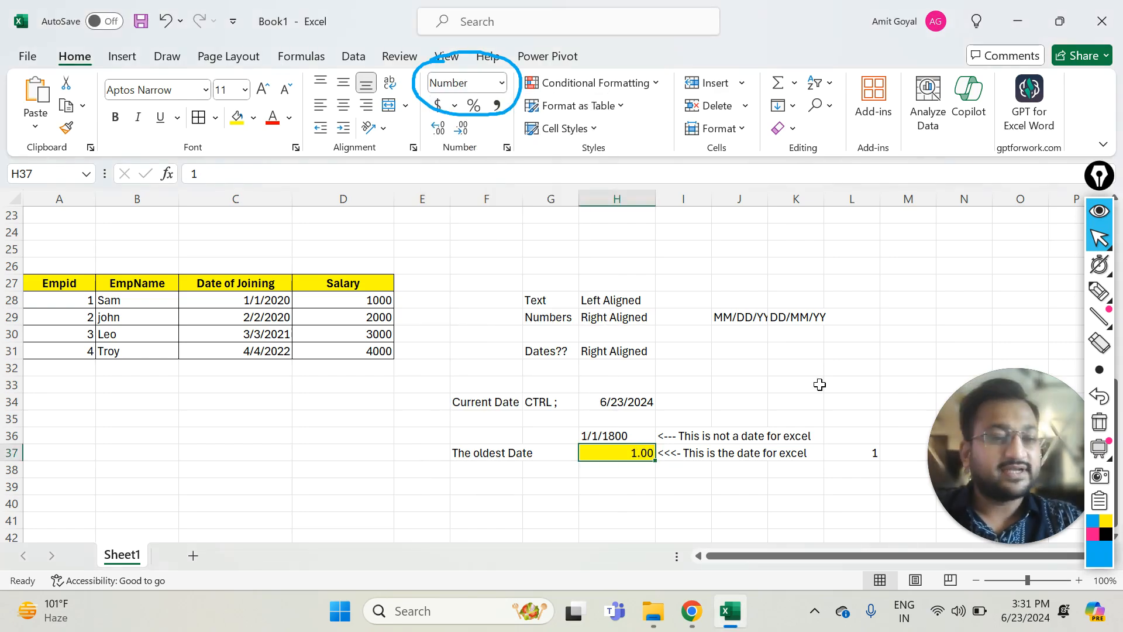
left_click(1100, 421)
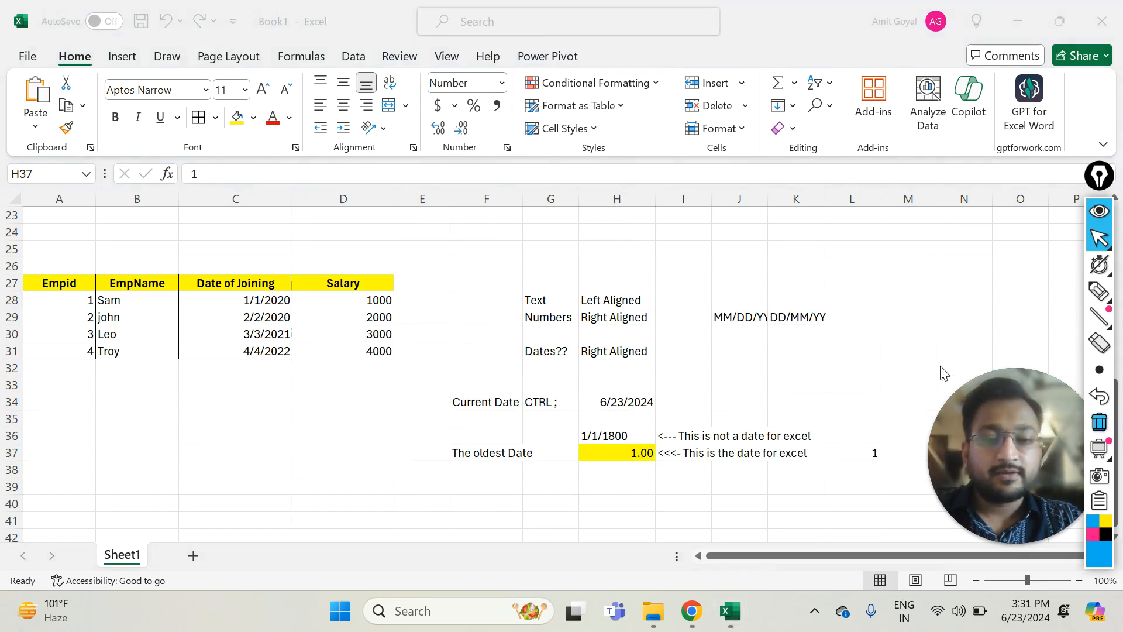
left_click(619, 455)
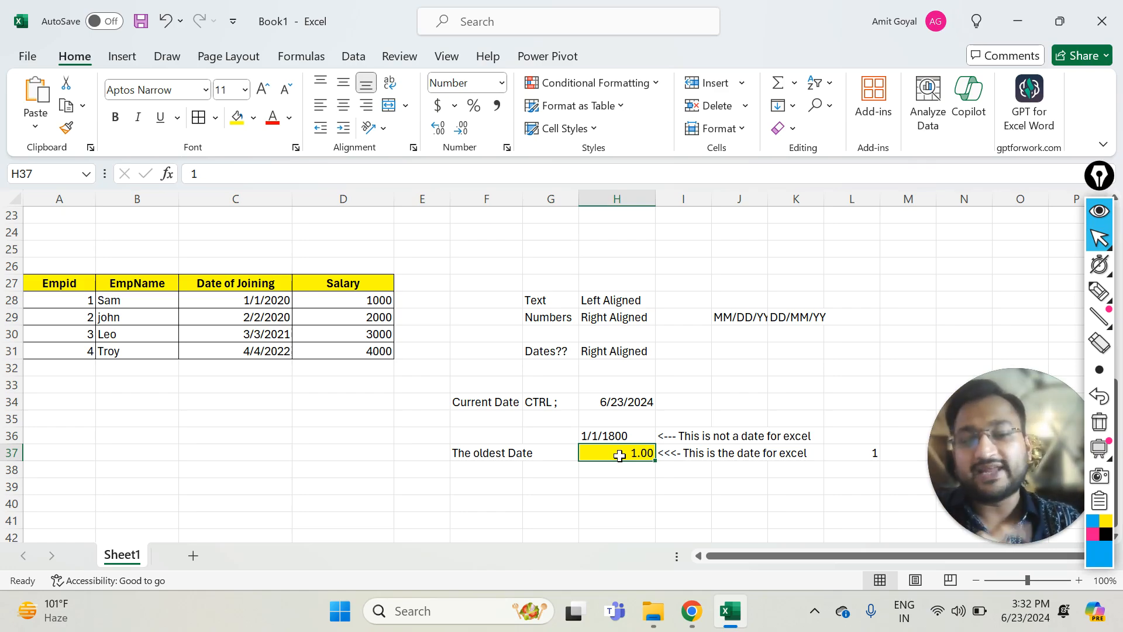
Enter the date 2/1/1900 in H40 and change the cell to the Number format
key("Return")
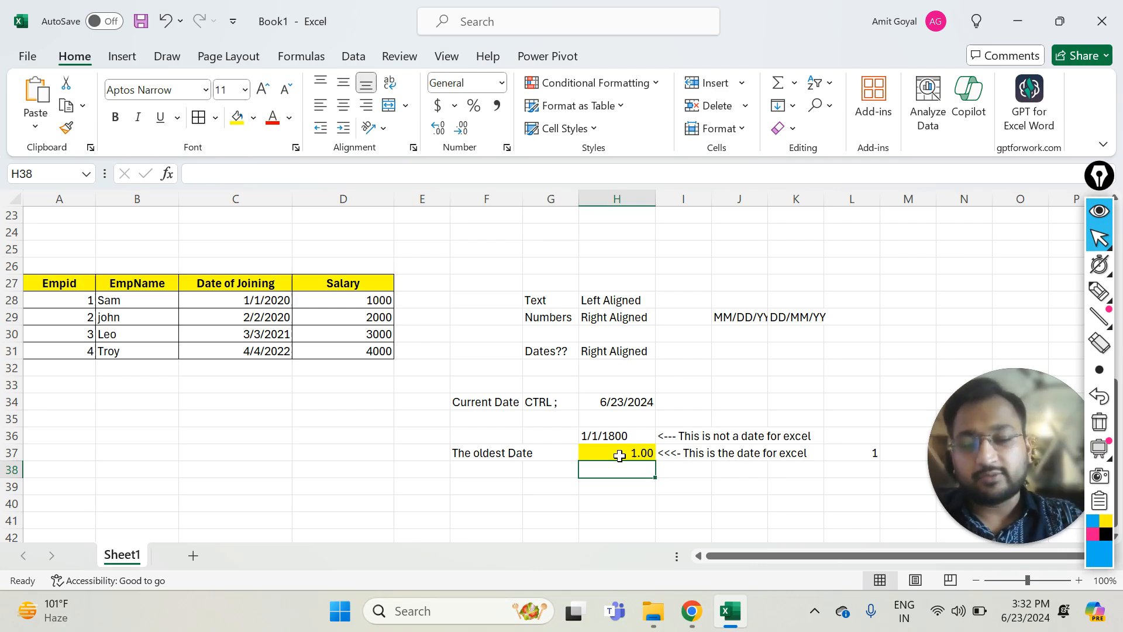
key("Down")
key("Down")
type("2")
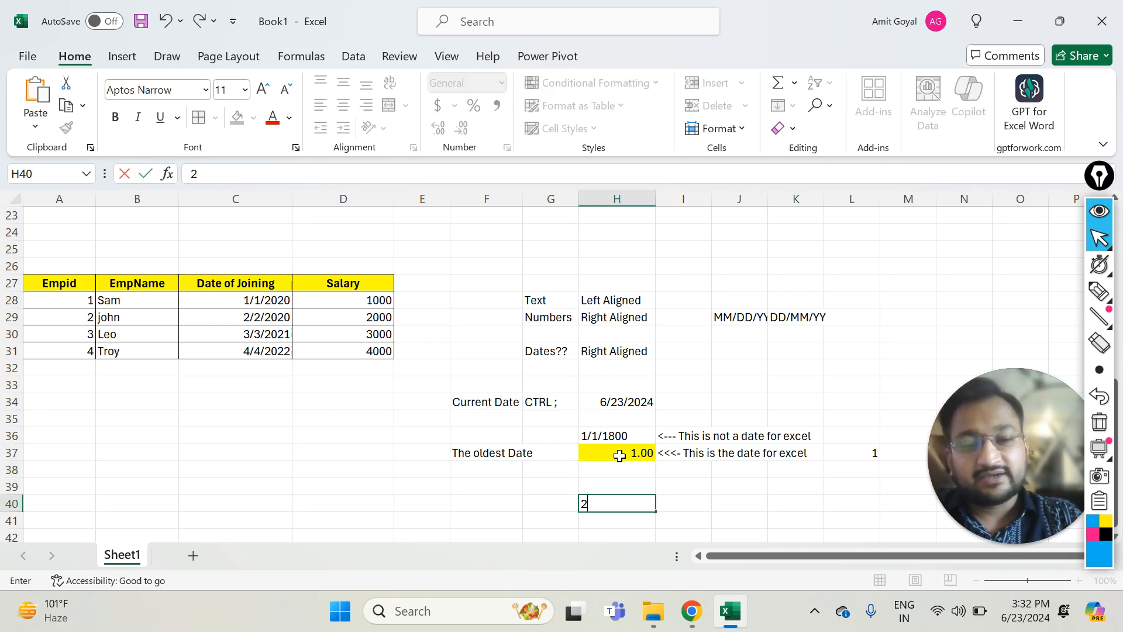
type("/1/1900")
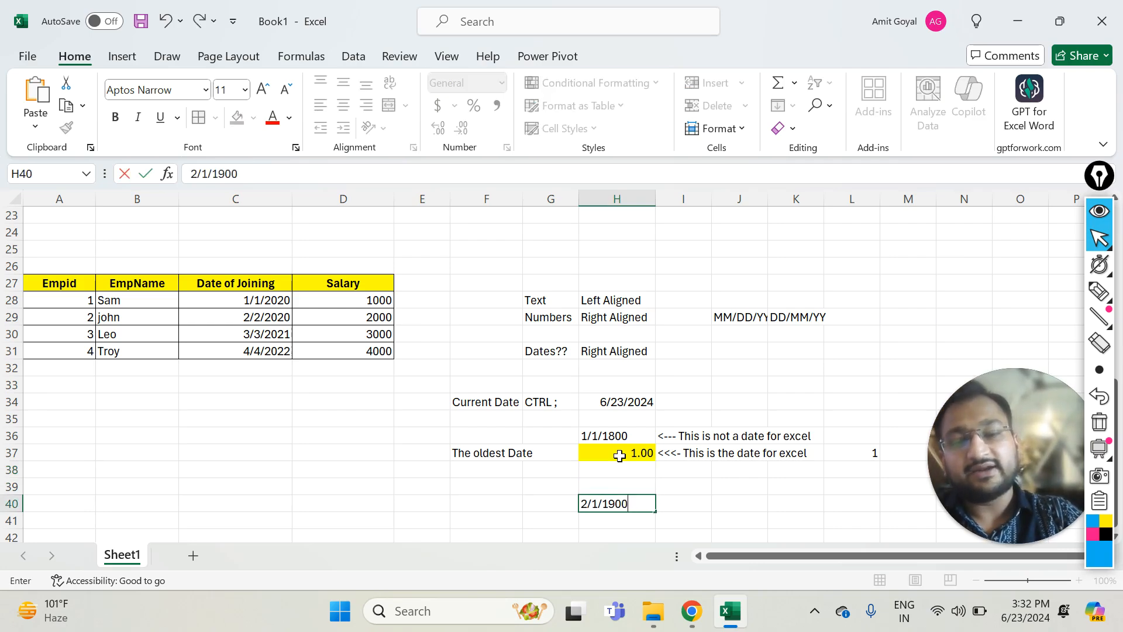
key("ctrl+Return")
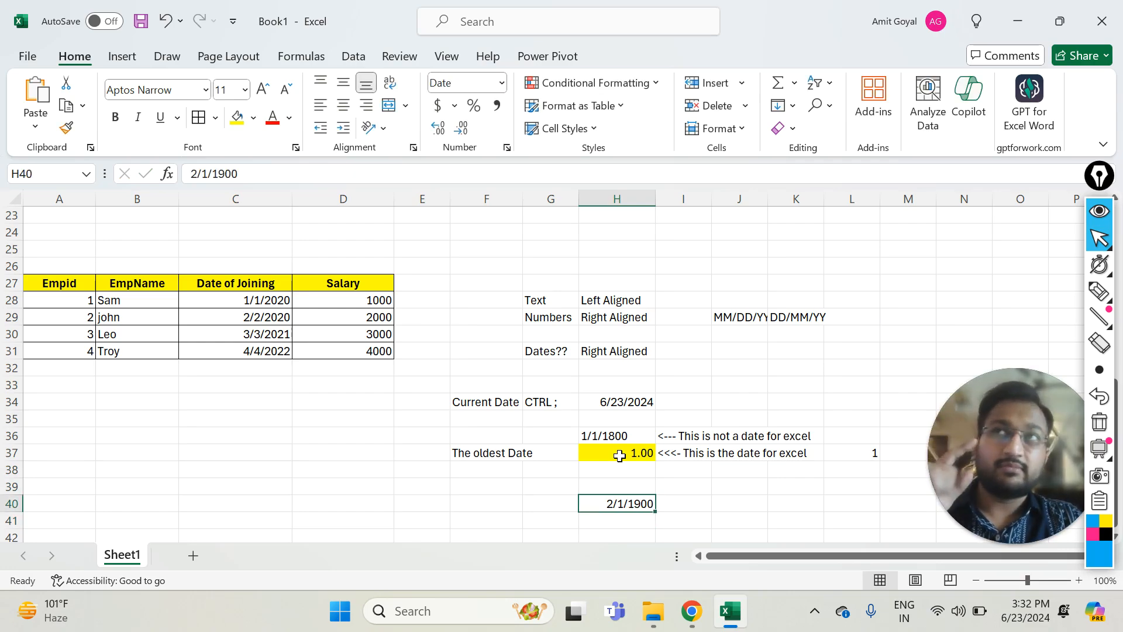
left_click(503, 84)
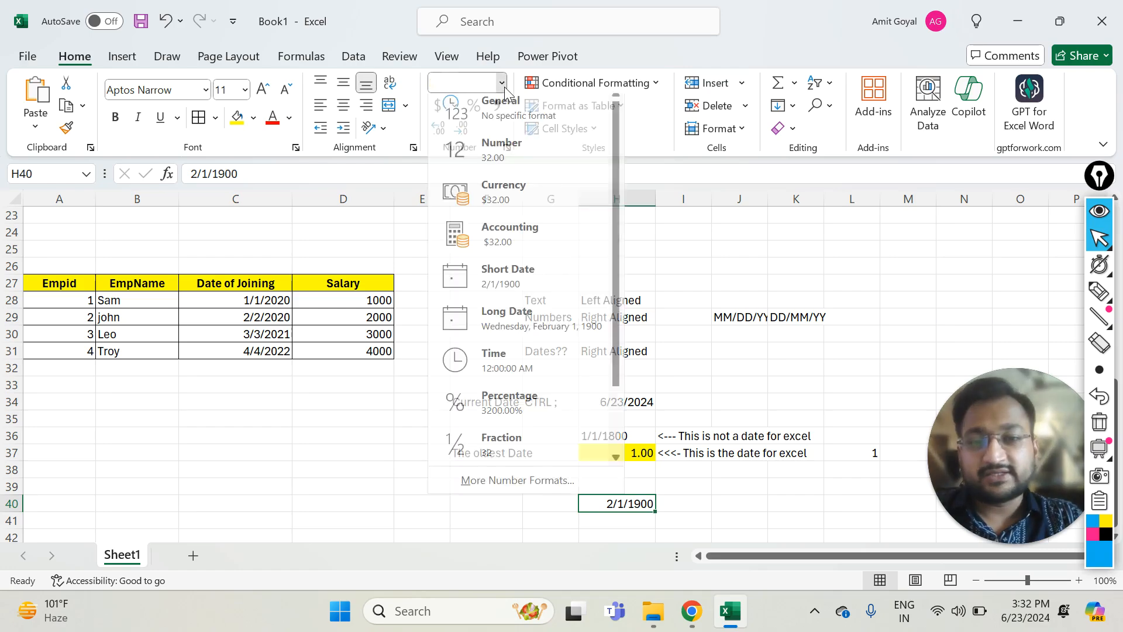
left_click(501, 169)
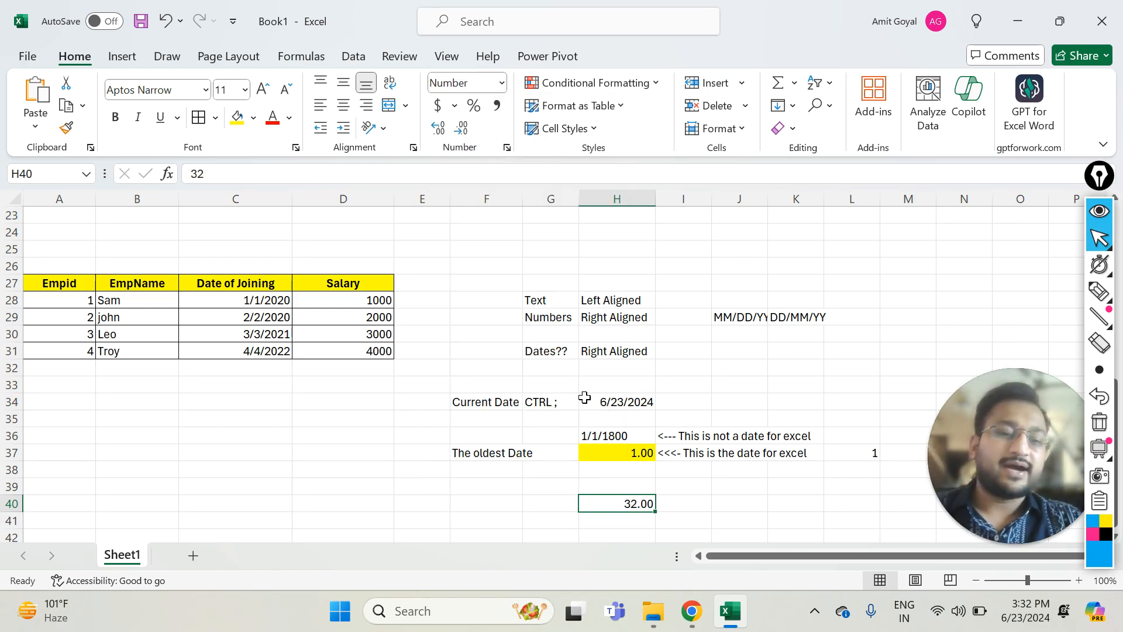
Enter the number 35 in H43 and change the cell to the Short Date format
scroll(626, 454, "down", 1)
left_click(608, 486)
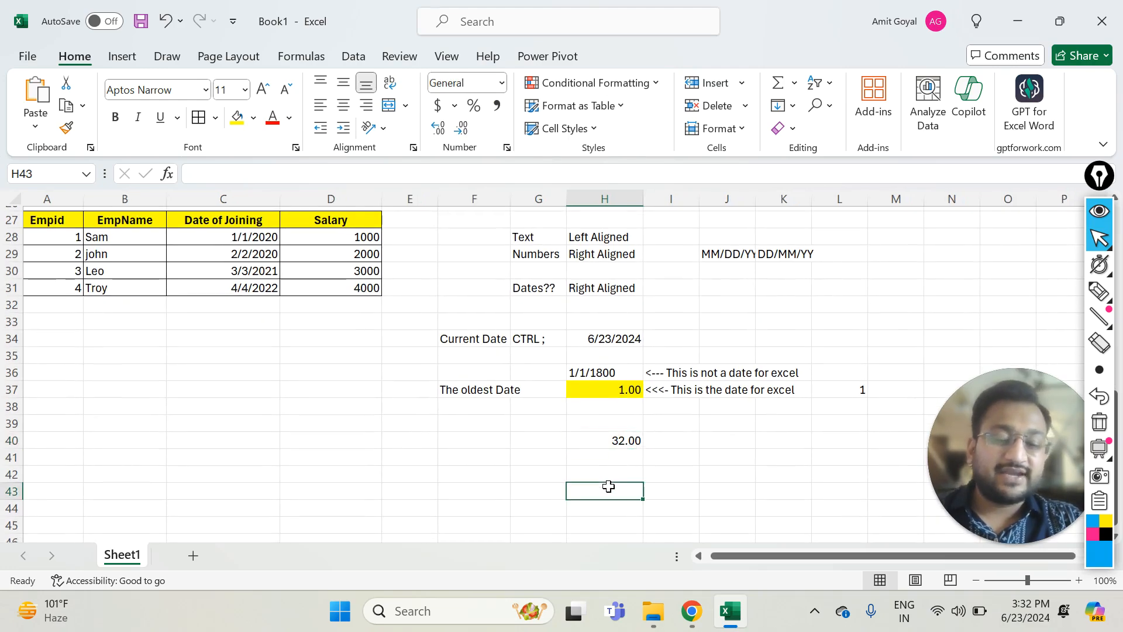
type("35")
key("Return")
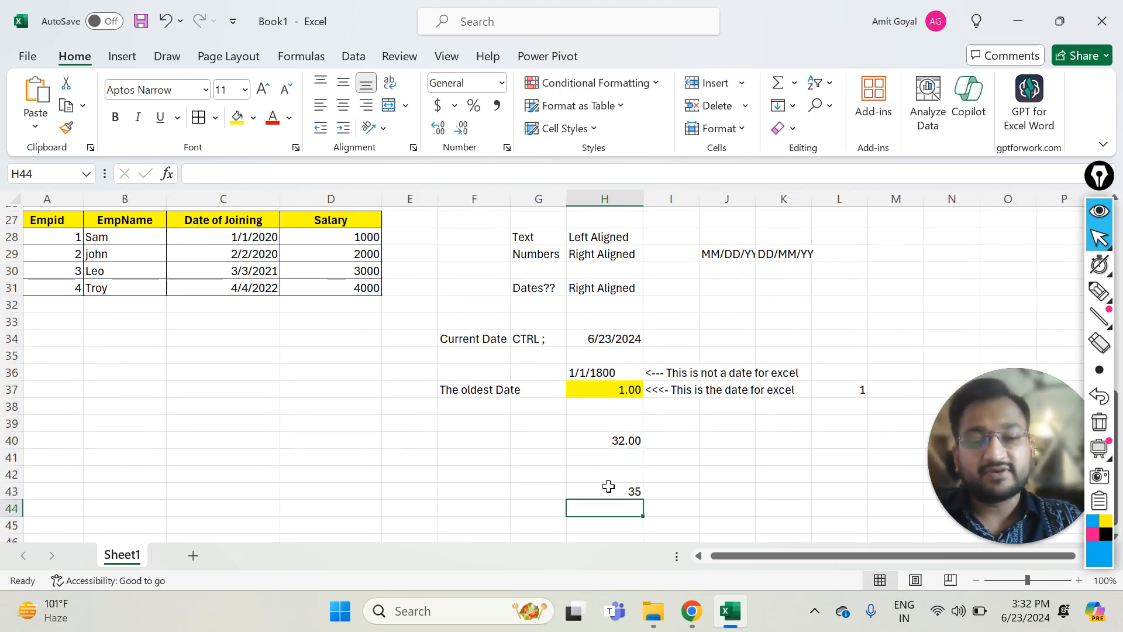
left_click(609, 486)
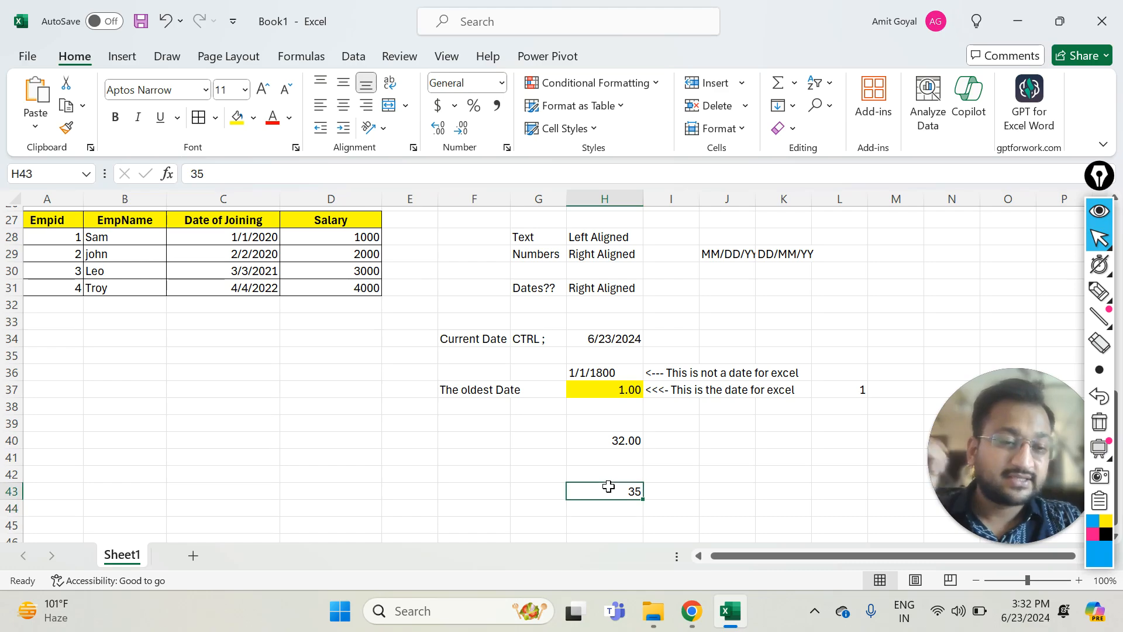
left_click(501, 82)
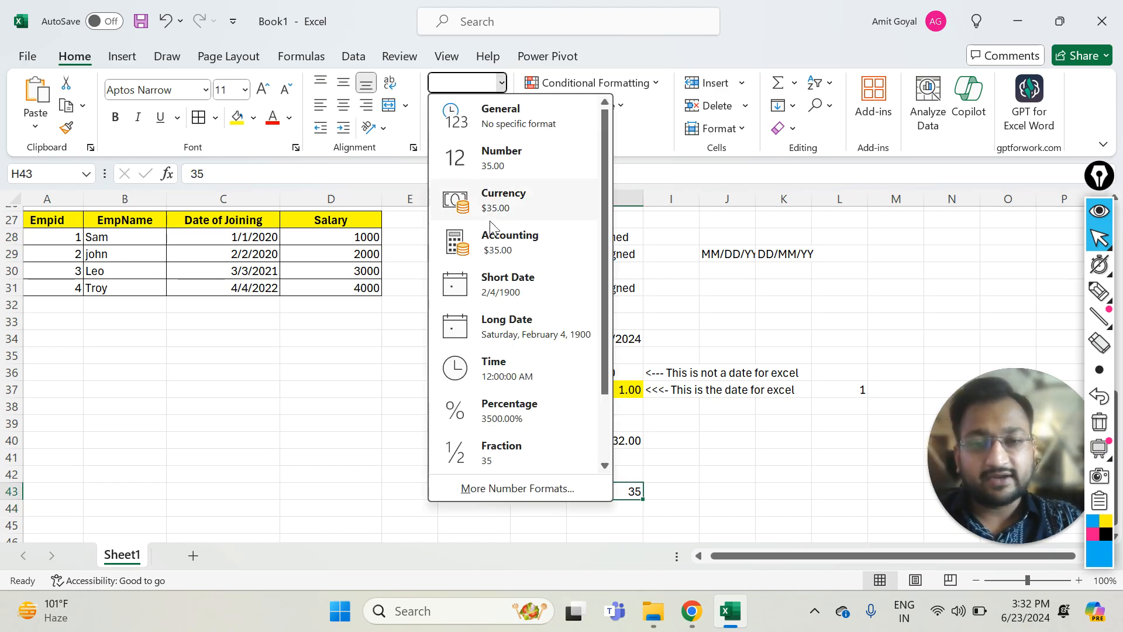
left_click(494, 284)
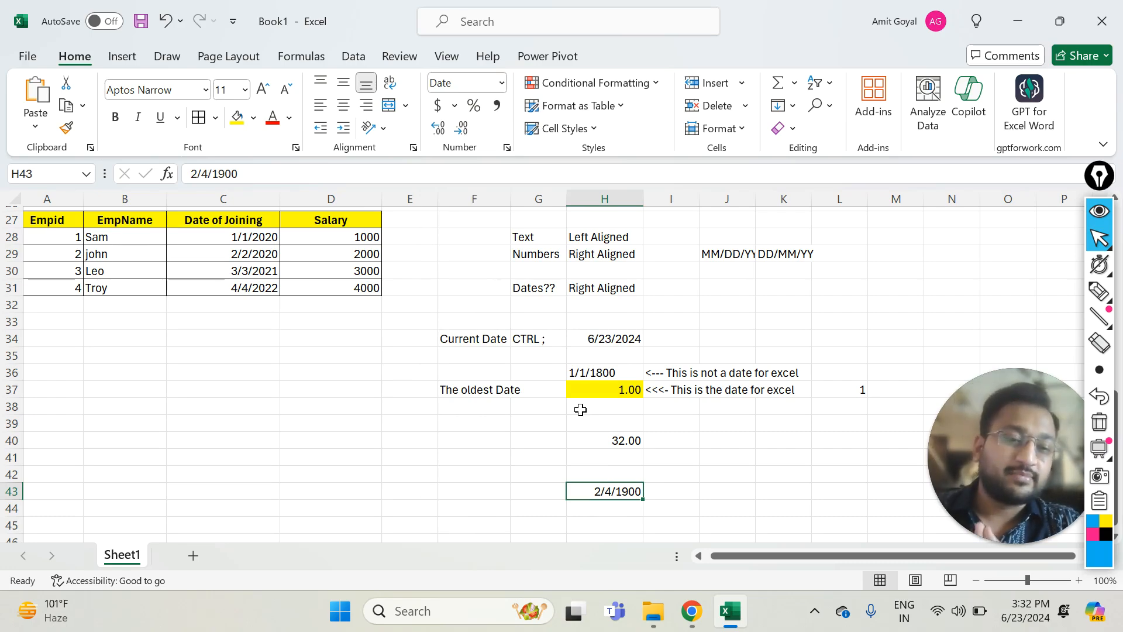
Insert the current date, 6/23/2024, in H46 and change the cell to the Number format
scroll(580, 409, "down", 1)
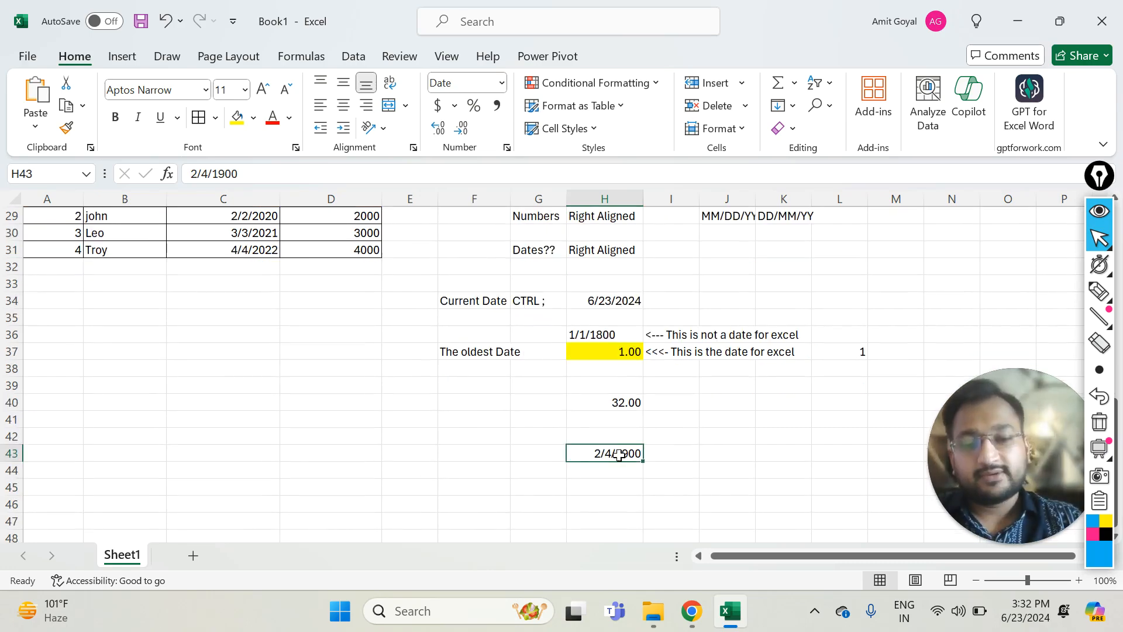
left_click(608, 500)
key("ctrl+semicolon")
key("Return")
left_click(606, 502)
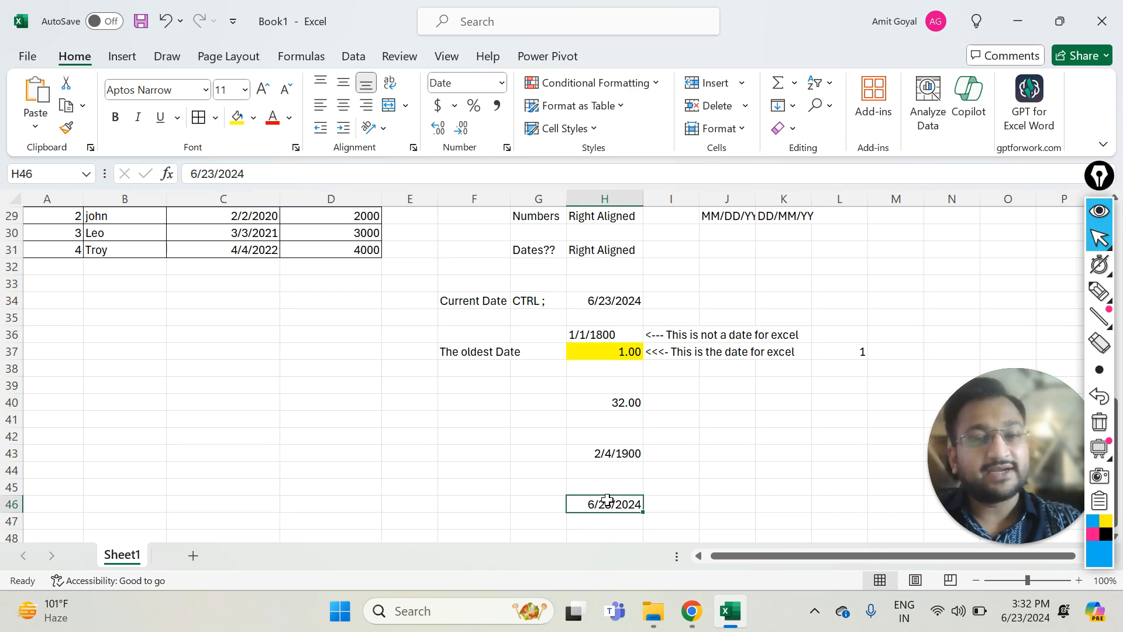
left_click(502, 84)
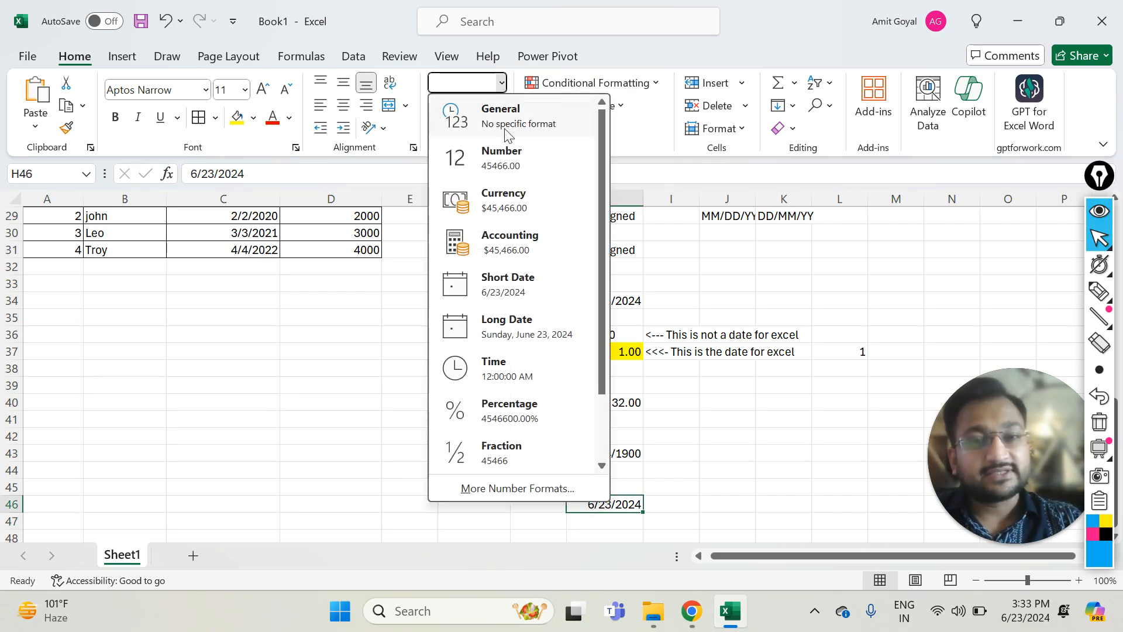
left_click(506, 162)
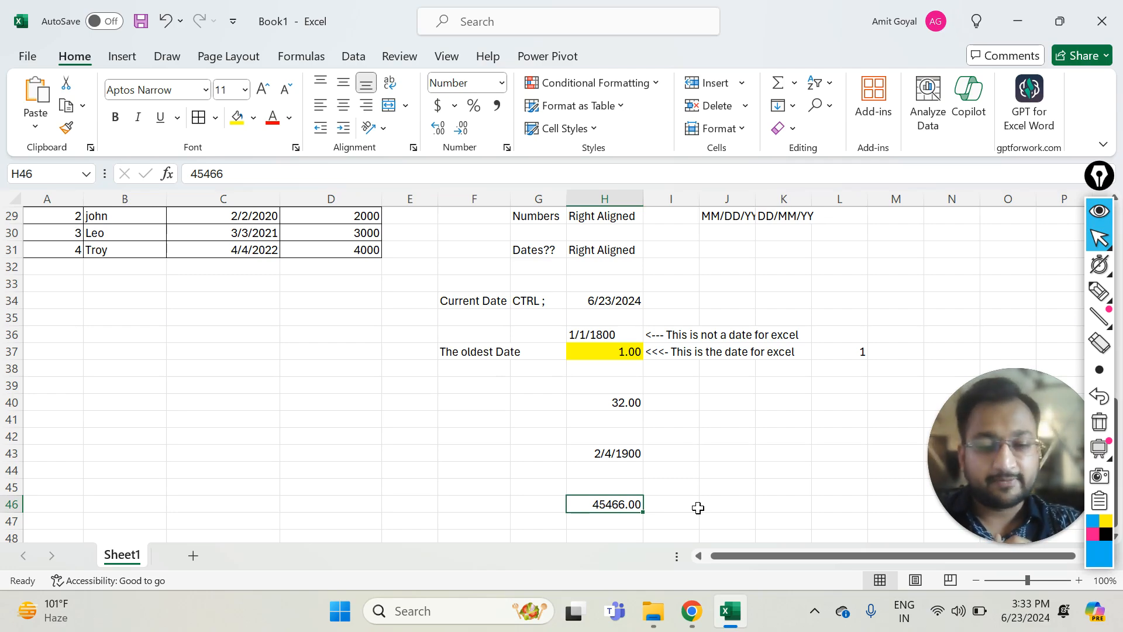
Enter the number 45467 in H48 and change the cell to the Short Date format
key("Down")
key("Down")
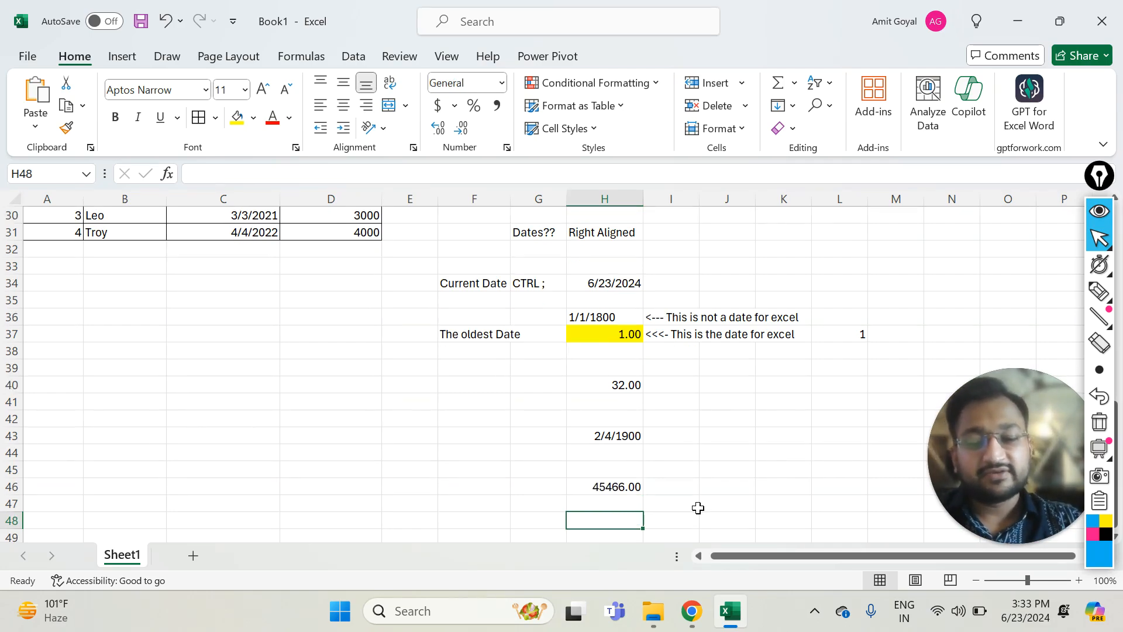
type("45467")
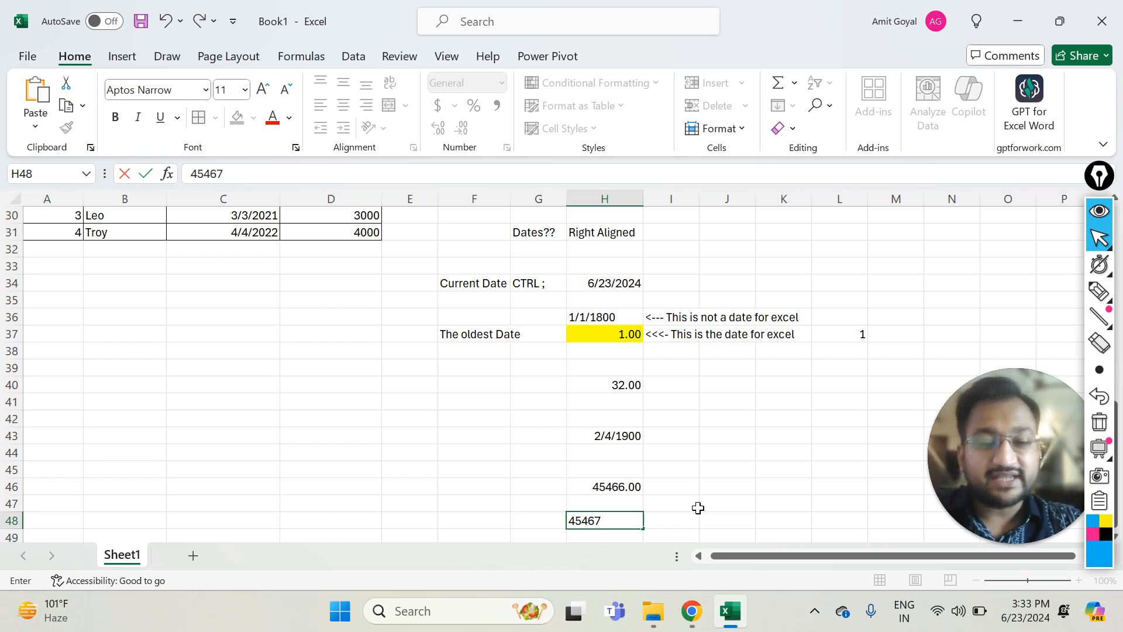
key("Return")
key("Up")
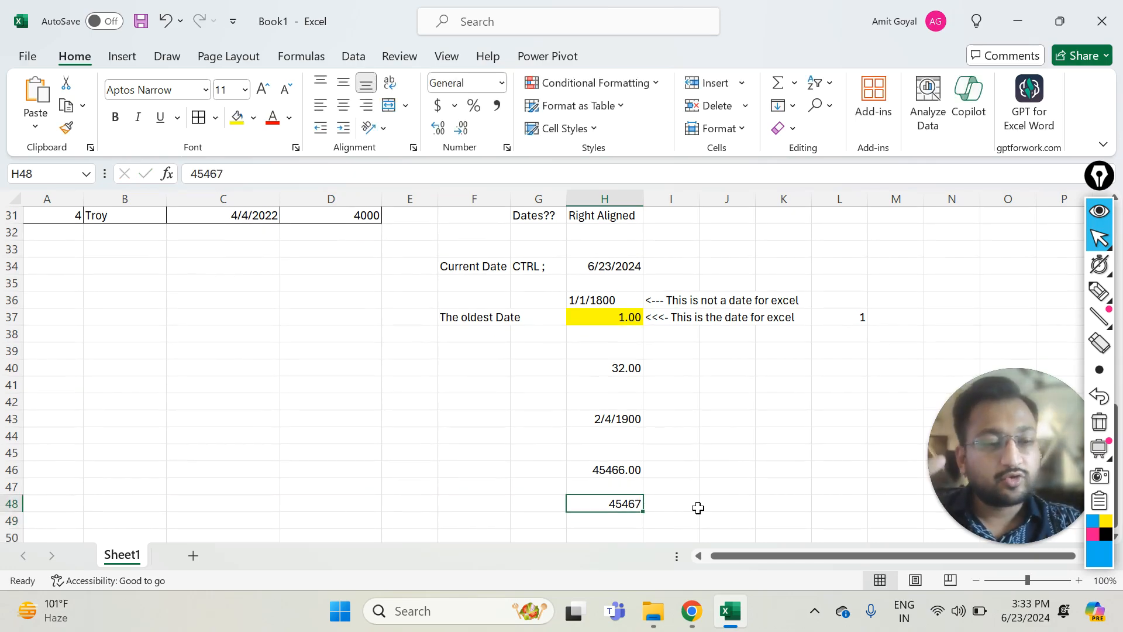
left_click(502, 83)
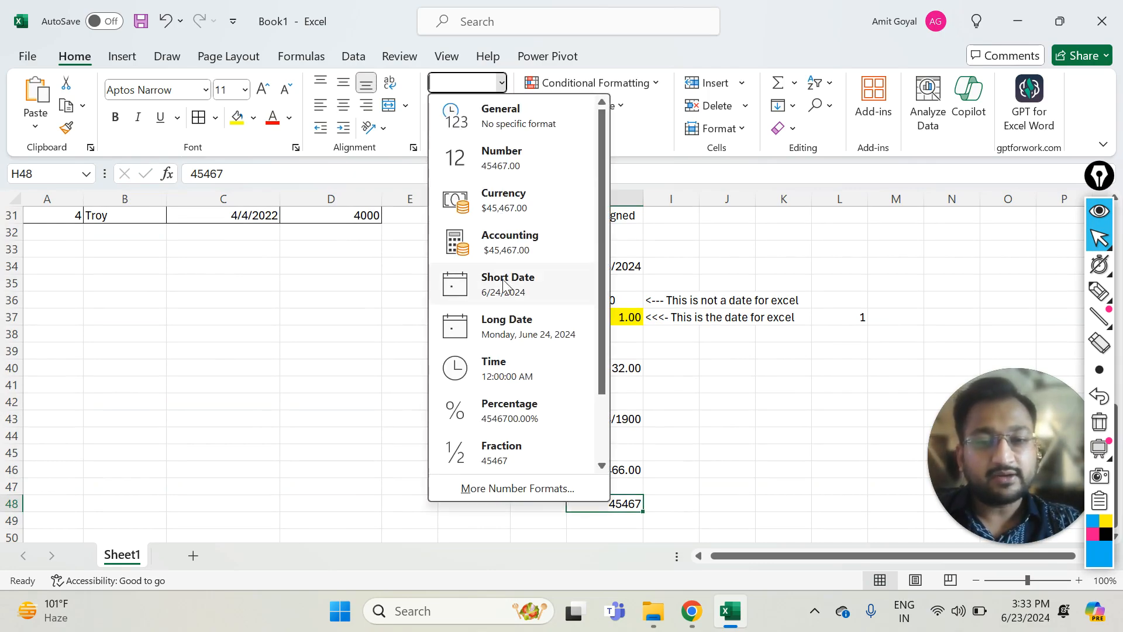
left_click(502, 280)
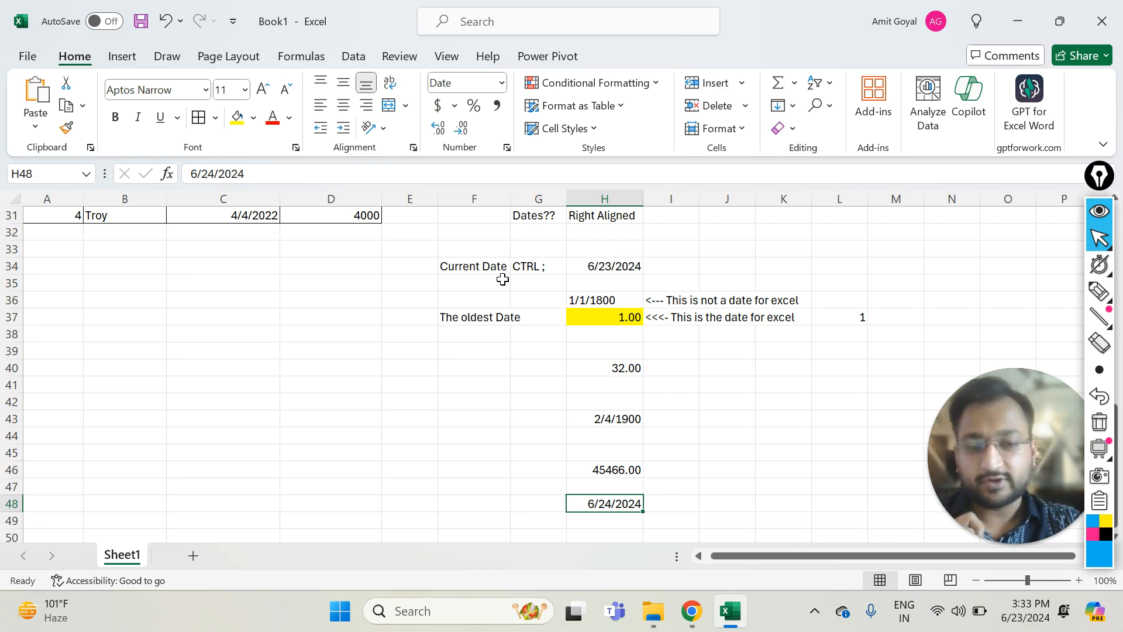
left_click(634, 349)
key("Left")
key("Left")
key("Left")
key("Up")
key("Up")
key("Up")
key("Up")
key("Up")
key("Up")
key("Up")
key("Up")
key("Up")
key("Up")
key("Up")
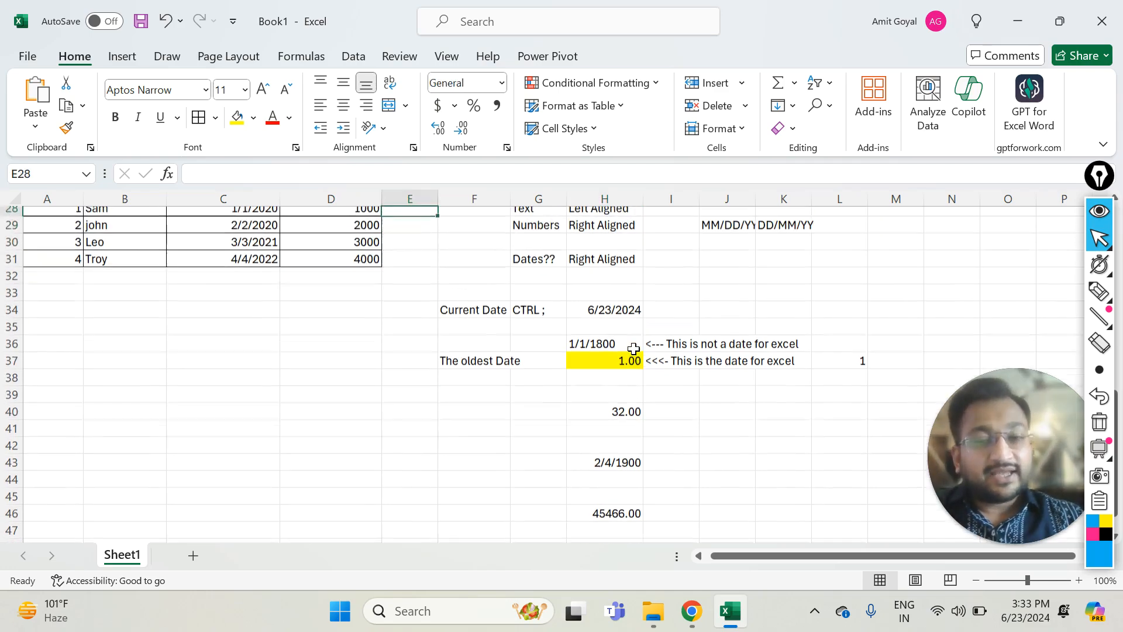
Enter the label "Time" in F53, below the date examples
key("Down")
key("Down")
key("Down")
key("Down")
key("Down")
key("Down")
key("Down")
key("Down")
key("Down")
key("Down")
key("Down")
key("Down")
key("Down")
key("Down")
key("Down")
key("Down")
key("Down")
key("Down")
key("Down")
key("Down")
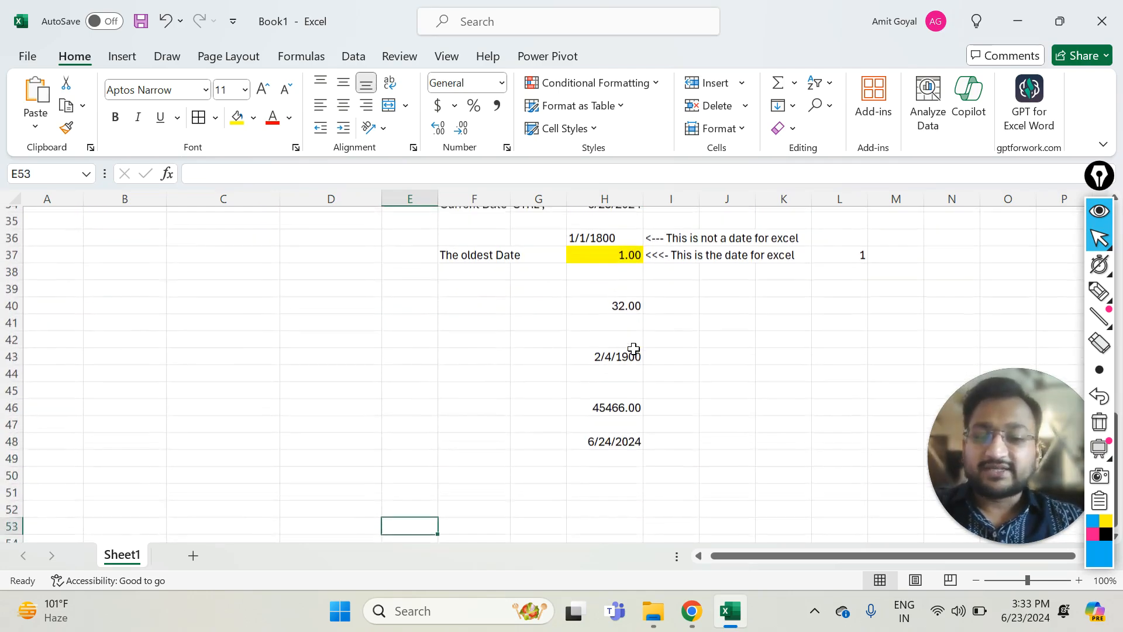
key("Right")
type("Time")
key("Return")
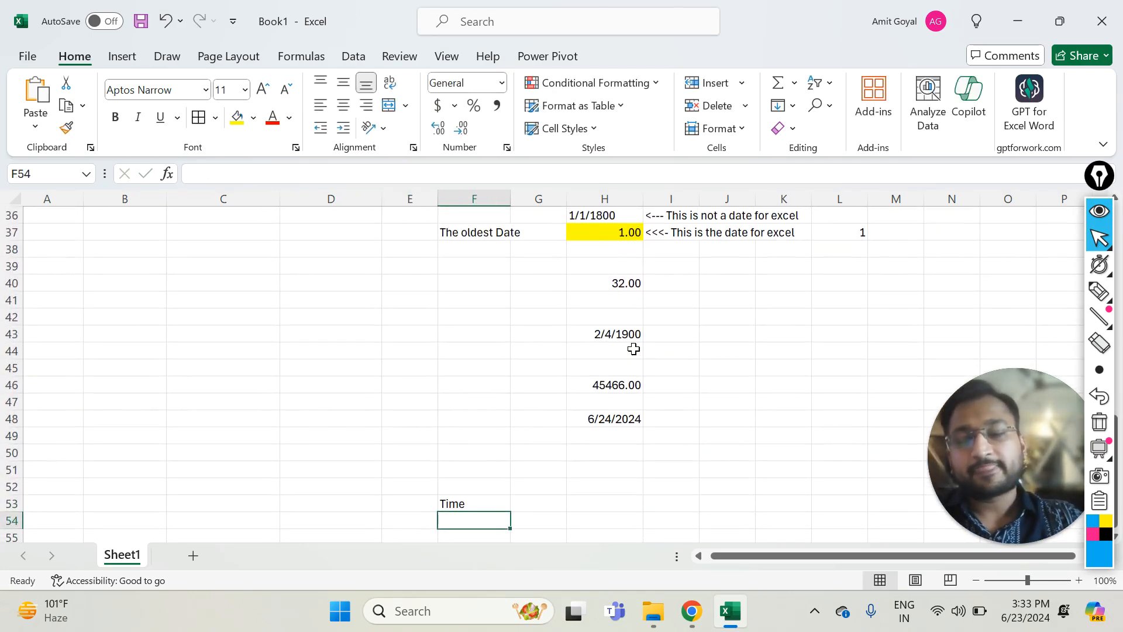
Insert the current time, 3:33 PM, in H53 on the Time row
key("Up")
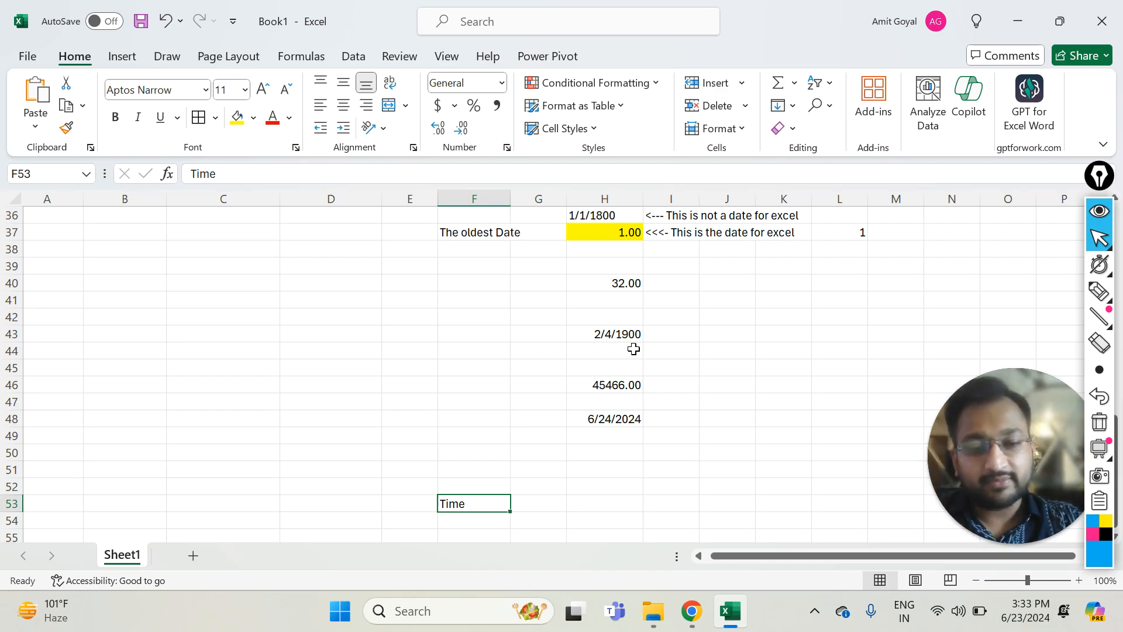
key("Right")
key("Right")
key("Left")
key("Right")
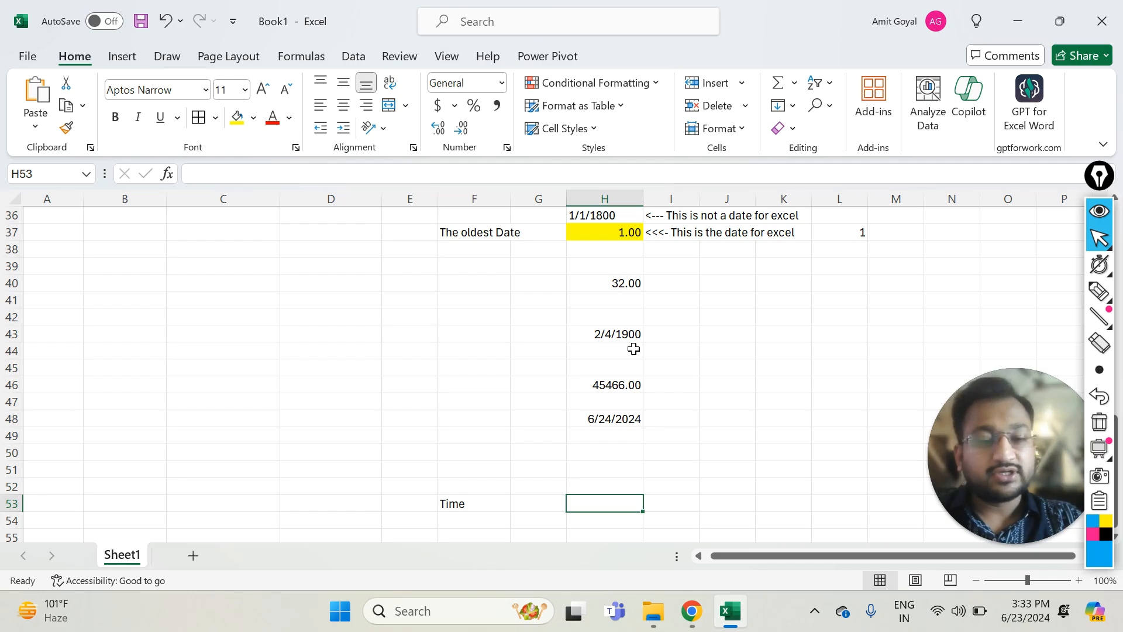
key("ctrl+shift+semicolon")
key("Return")
Enter the shortcut note "CTRL SHIFT ;" in G51, above the Time row
key("Up")
key("Up")
key("Left")
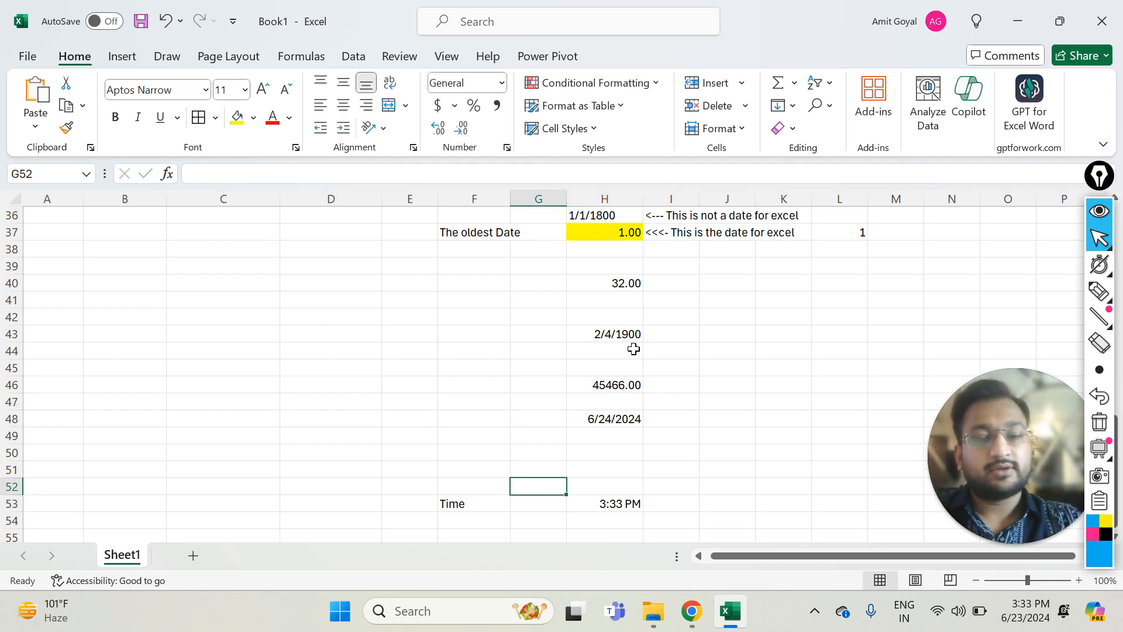
key("Up")
type("CTR")
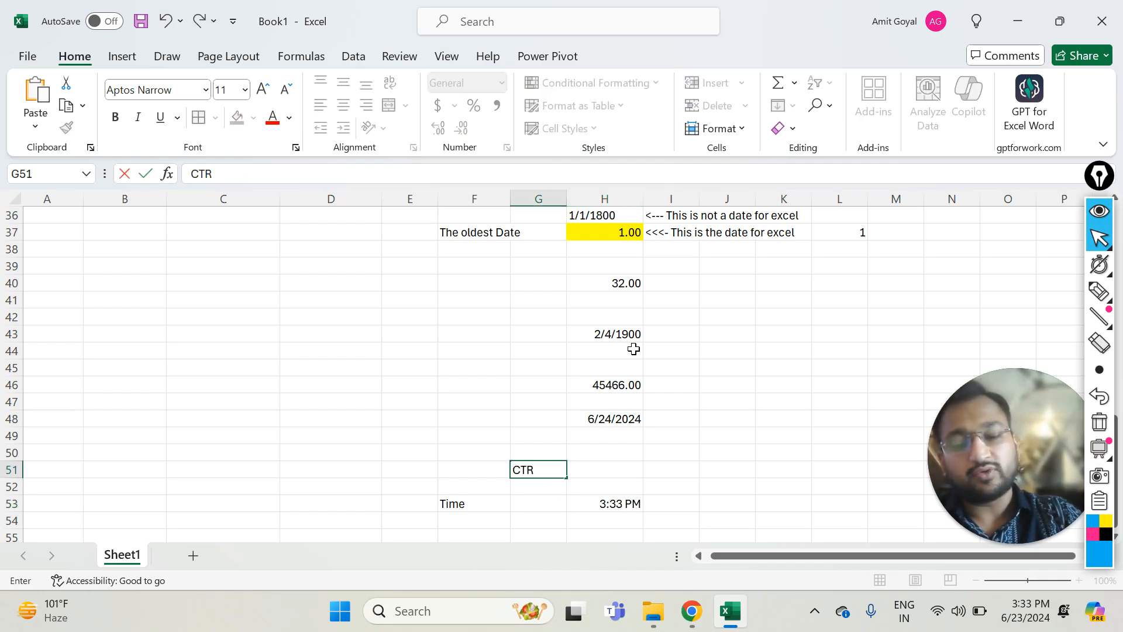
type("L SHIFT ")
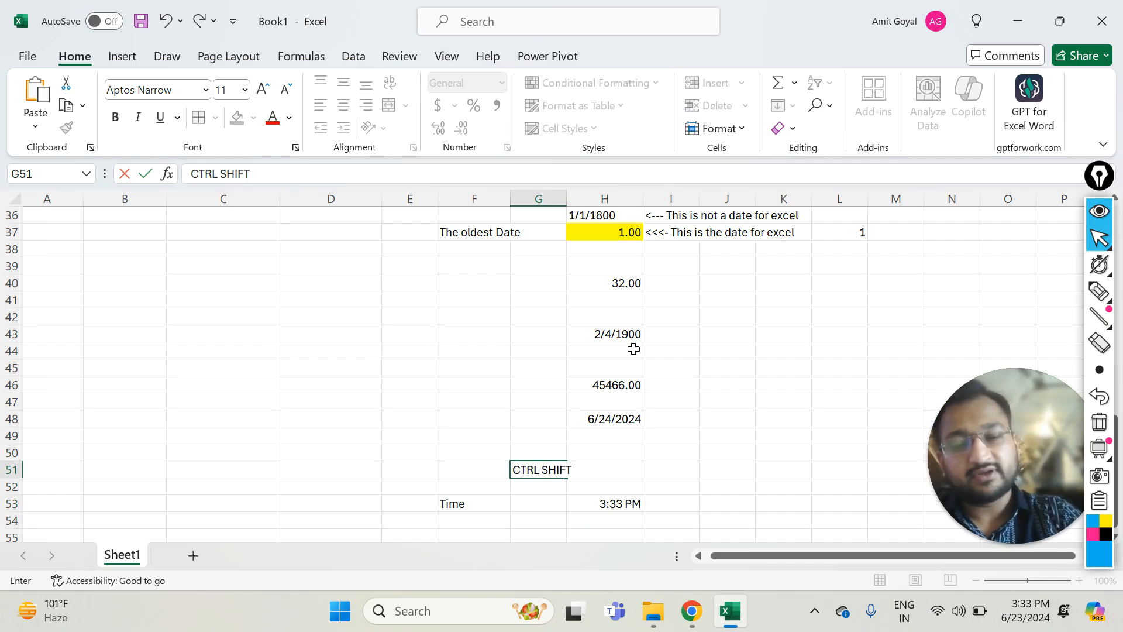
type(";")
key("ctrl+Return")
key("Left")
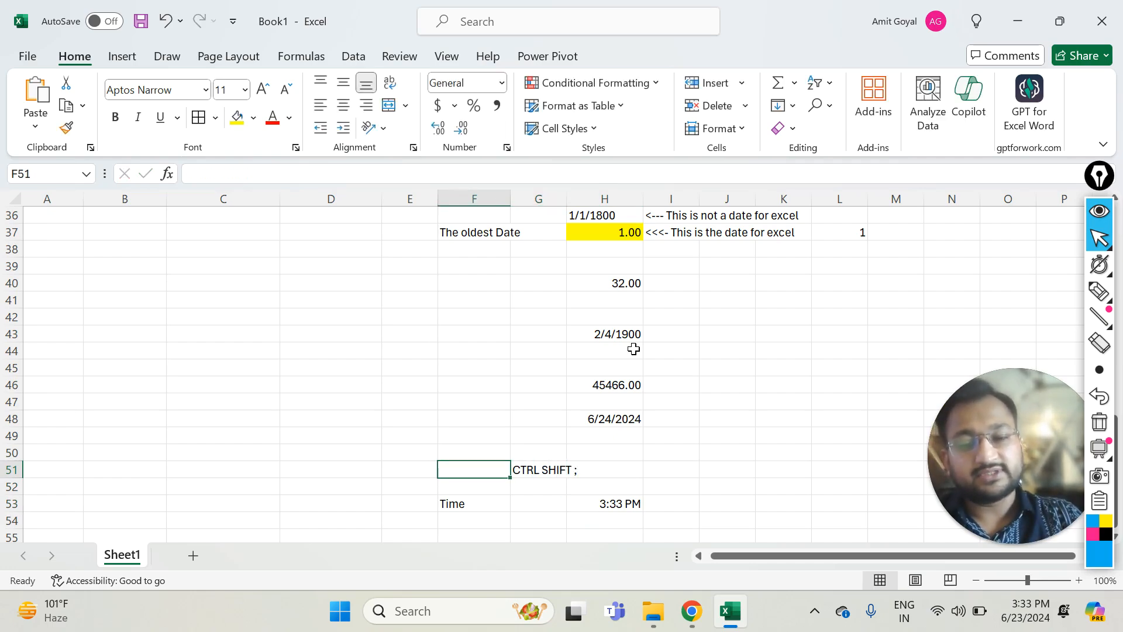
Enter the label "Current Time" in F51, beside the shortcut note
type("Curren")
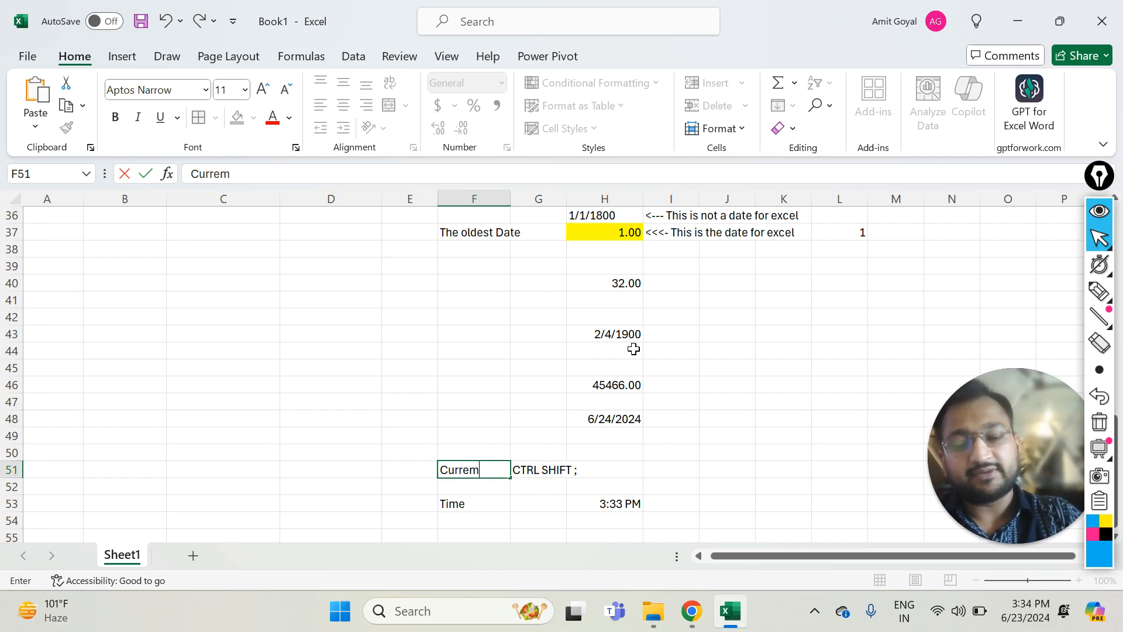
key("BackSpace")
type("nt Time")
key("Return")
Enter the time 12:00 AM in J53 on the Time row
left_click(611, 503)
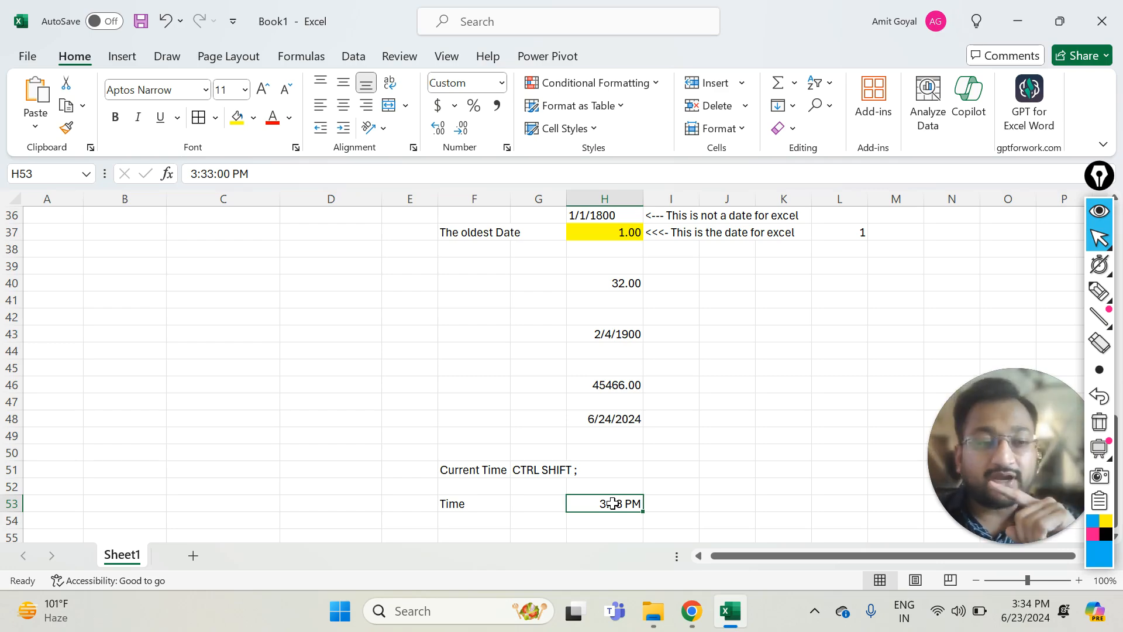
key("Right")
key("Right")
type("12")
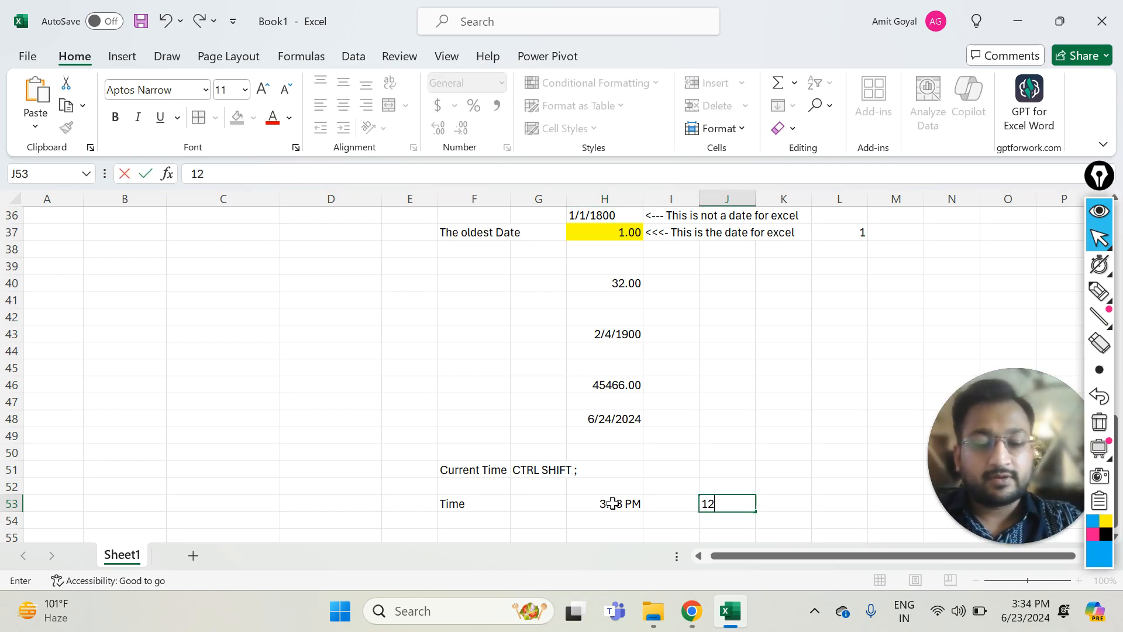
type(":00 AM")
key("Return")
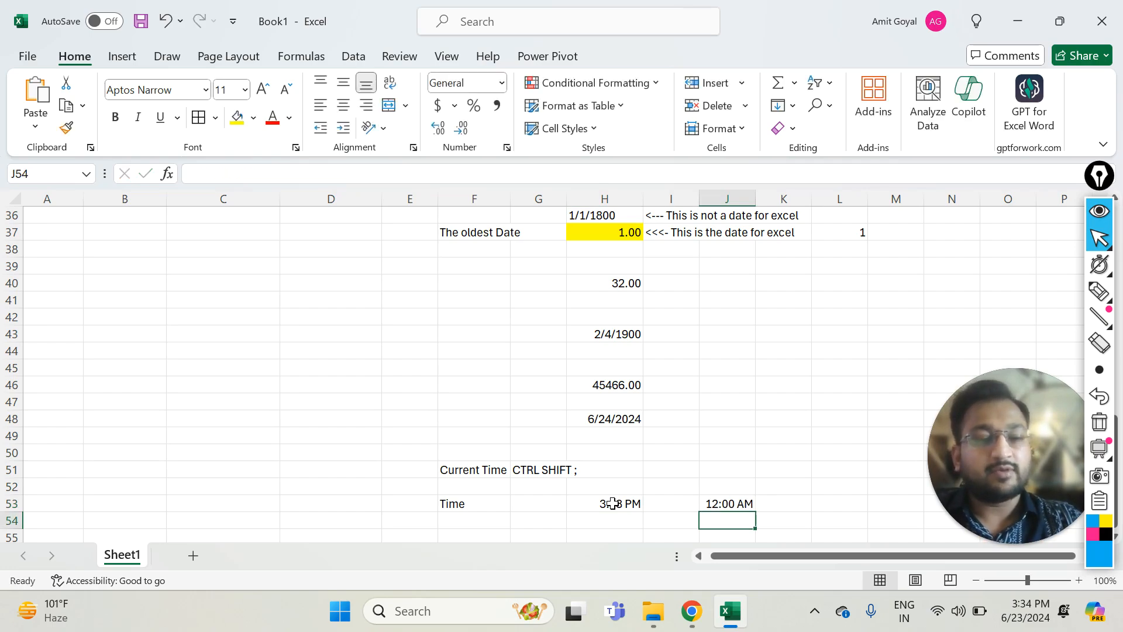
Change the 12:00 AM cell J53 to the Number format
key("Up")
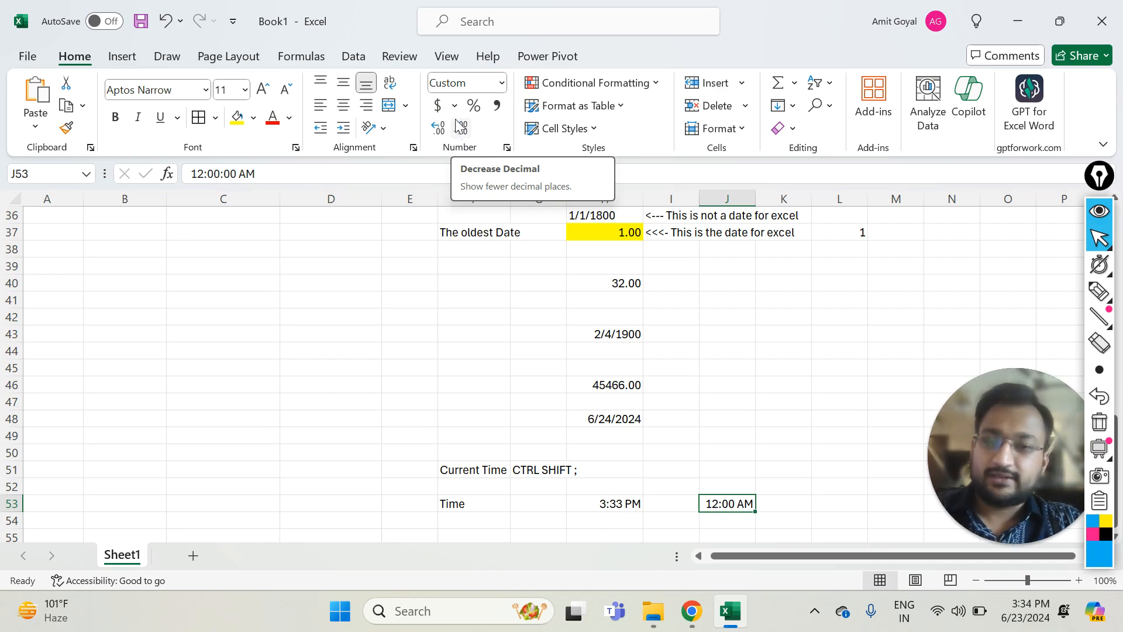
left_click(502, 83)
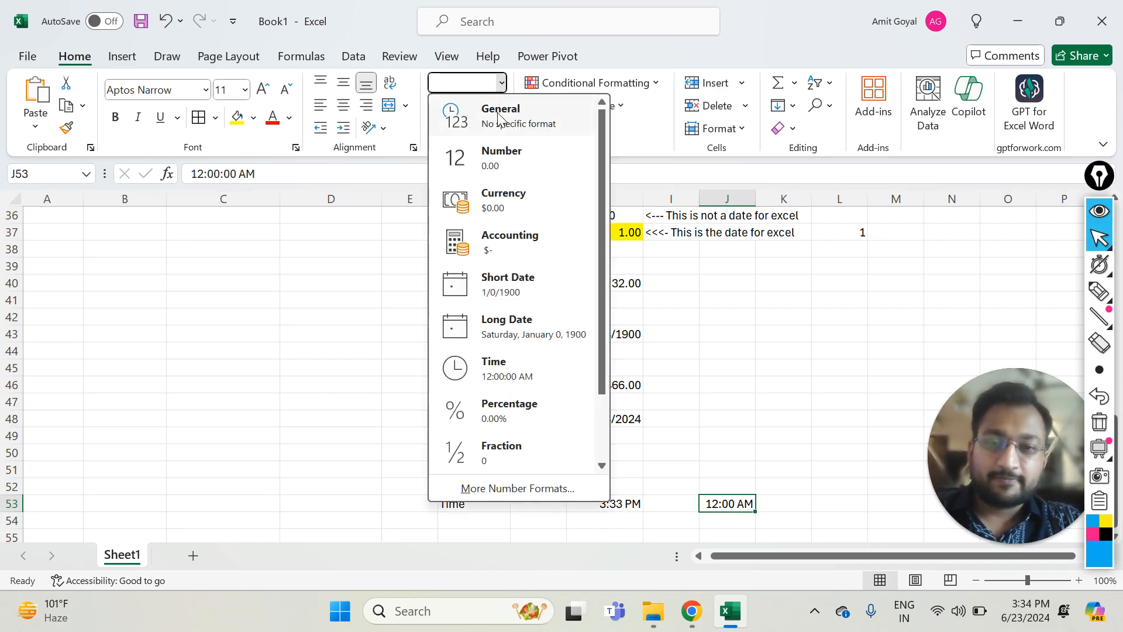
left_click(497, 160)
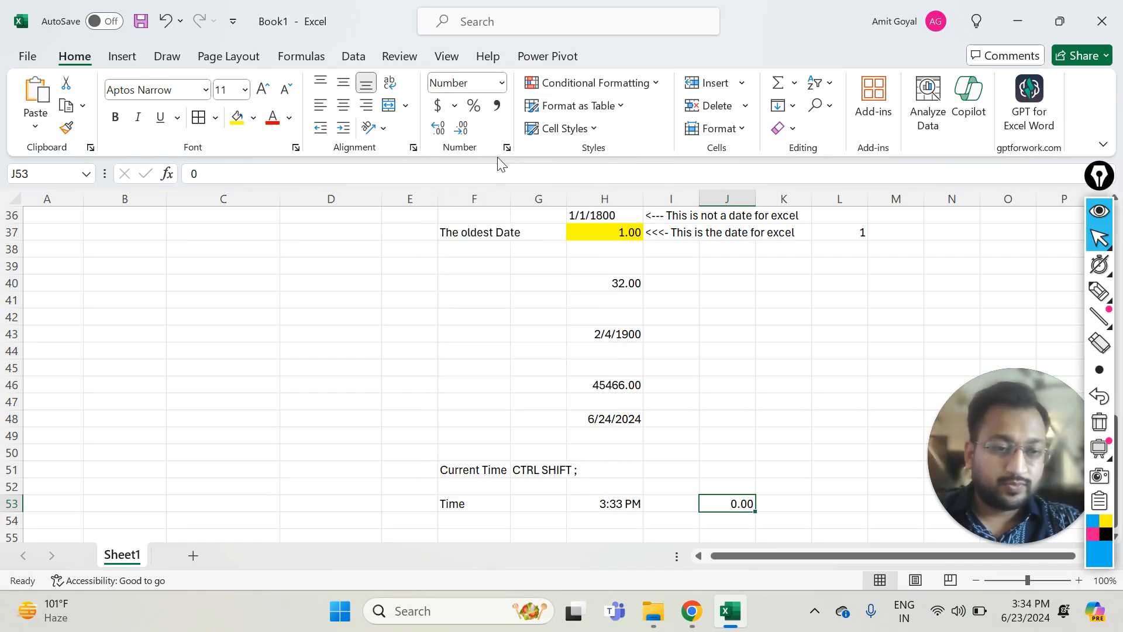
Enter the time 12:00 PM in J55
scroll(755, 392, "down", 1)
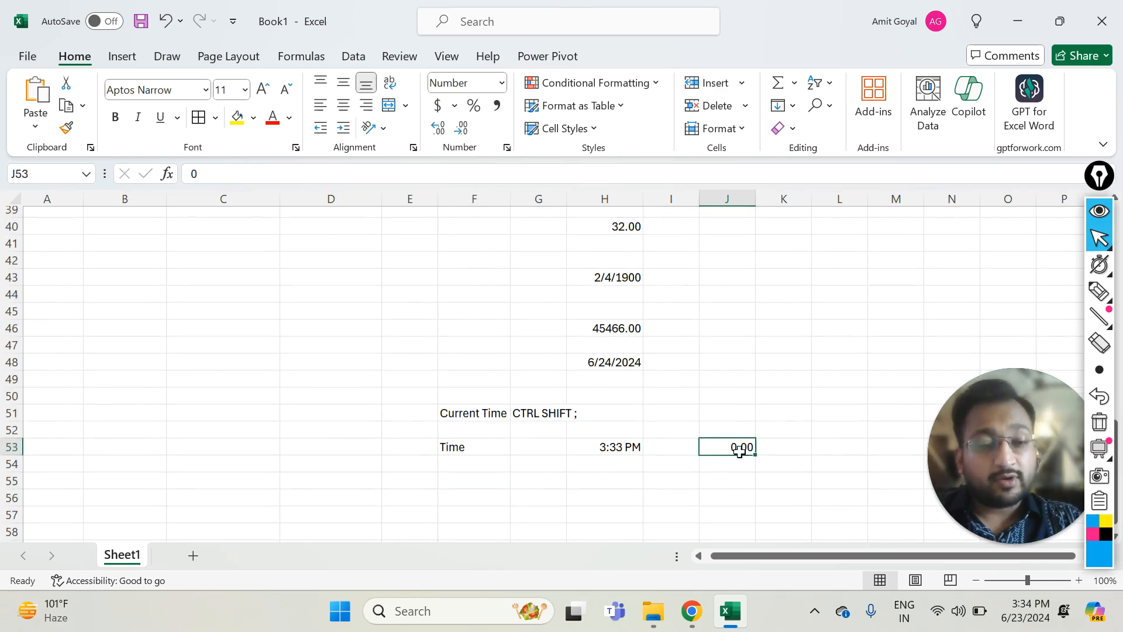
left_click(733, 484)
type("12:0")
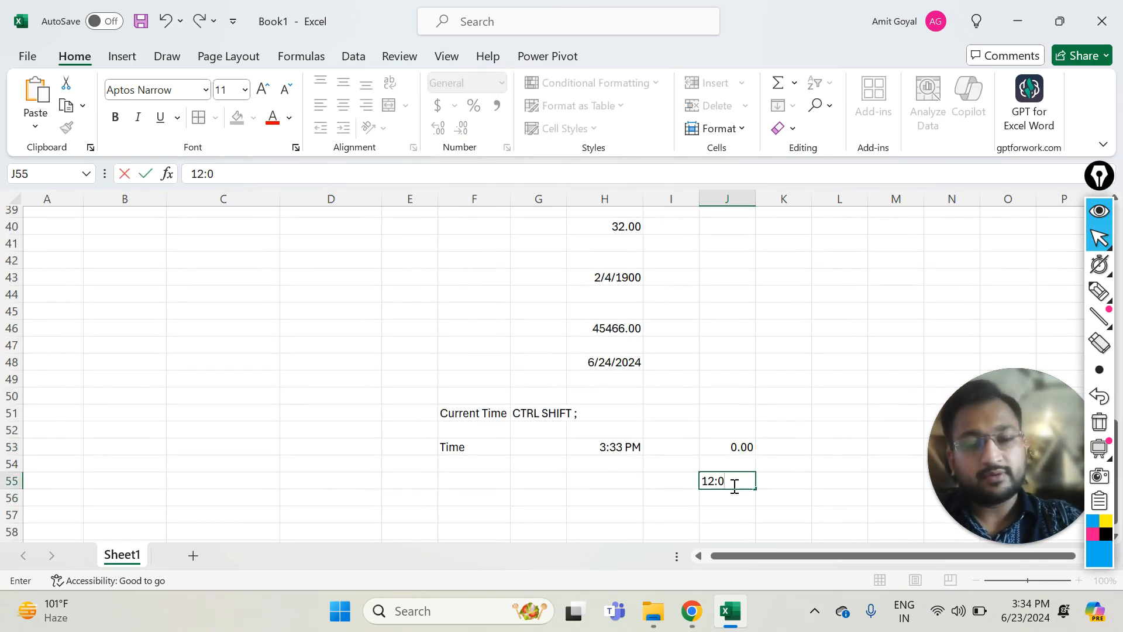
type("0 PM")
key("Return")
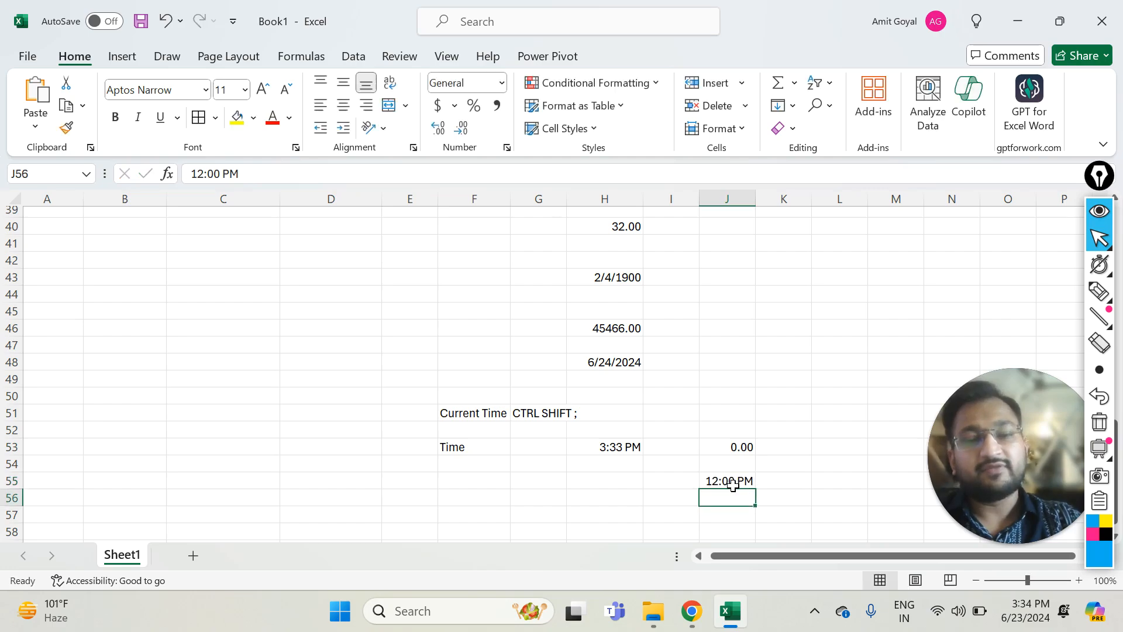
Widen column J slightly and change the 12:00 PM cell J55 to the Number format
left_click(727, 482)
left_click_drag(755, 198, 775, 200)
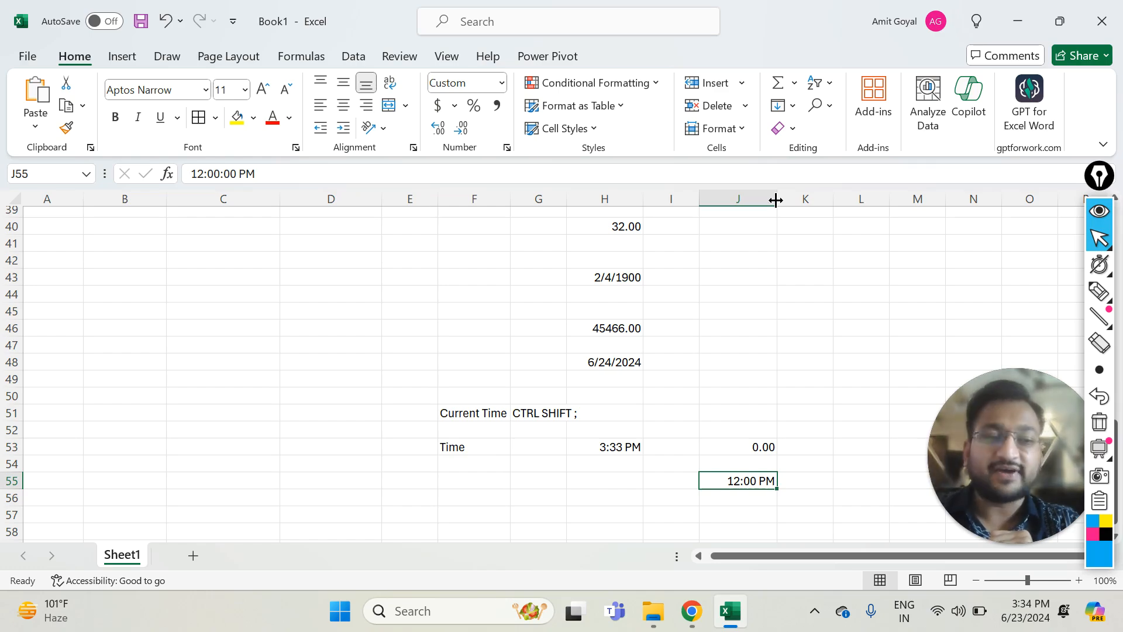
left_click(1104, 217)
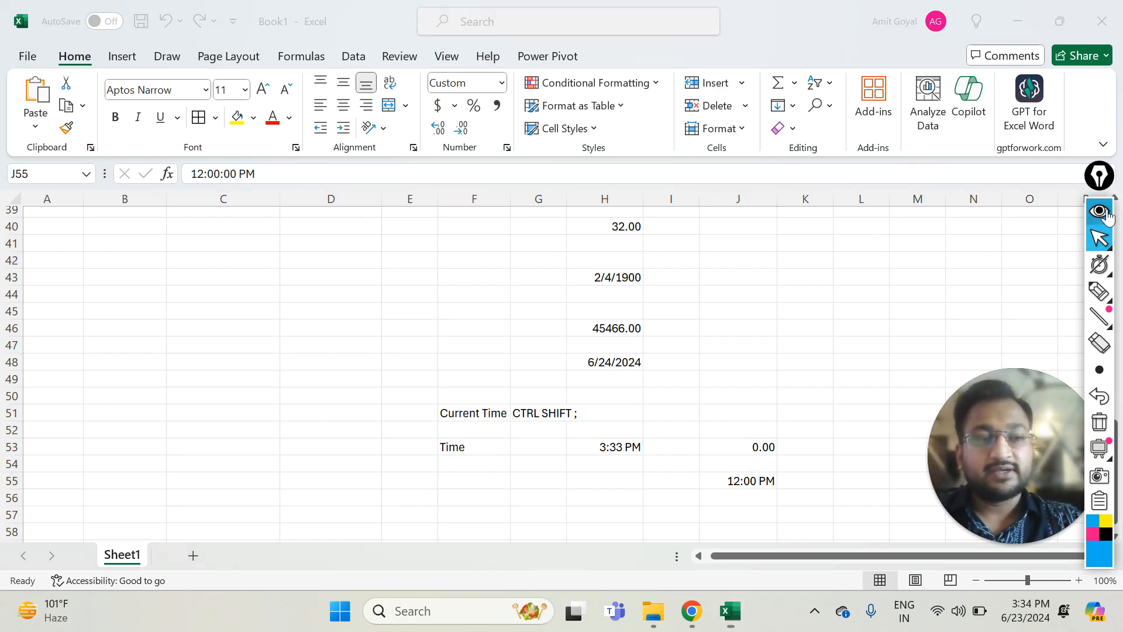
left_click(747, 480)
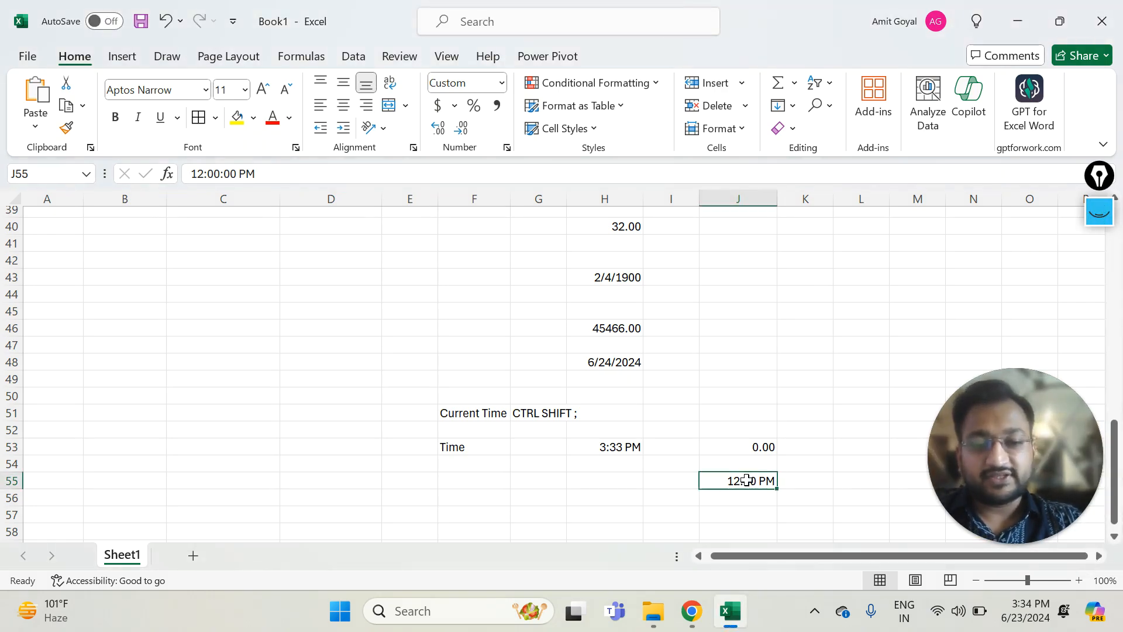
left_click(501, 83)
left_click(495, 157)
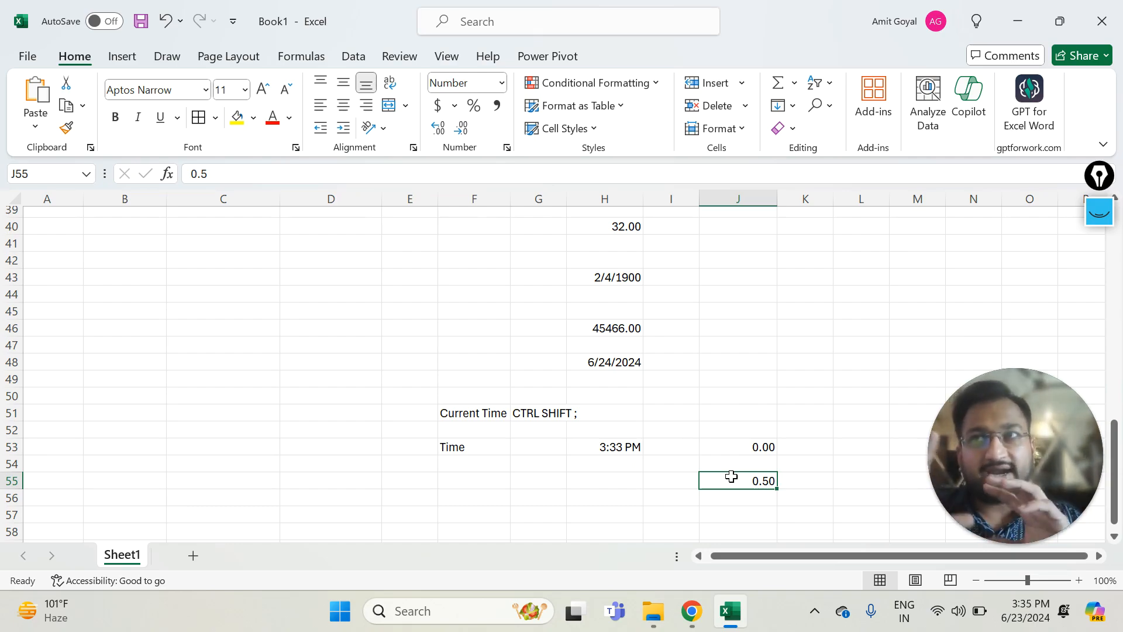
Insert the current date and time together, 6/23/2024 3:35 PM, in F58
left_click(608, 496)
scroll(591, 353, "down", 3)
scroll(591, 352, "up", 1)
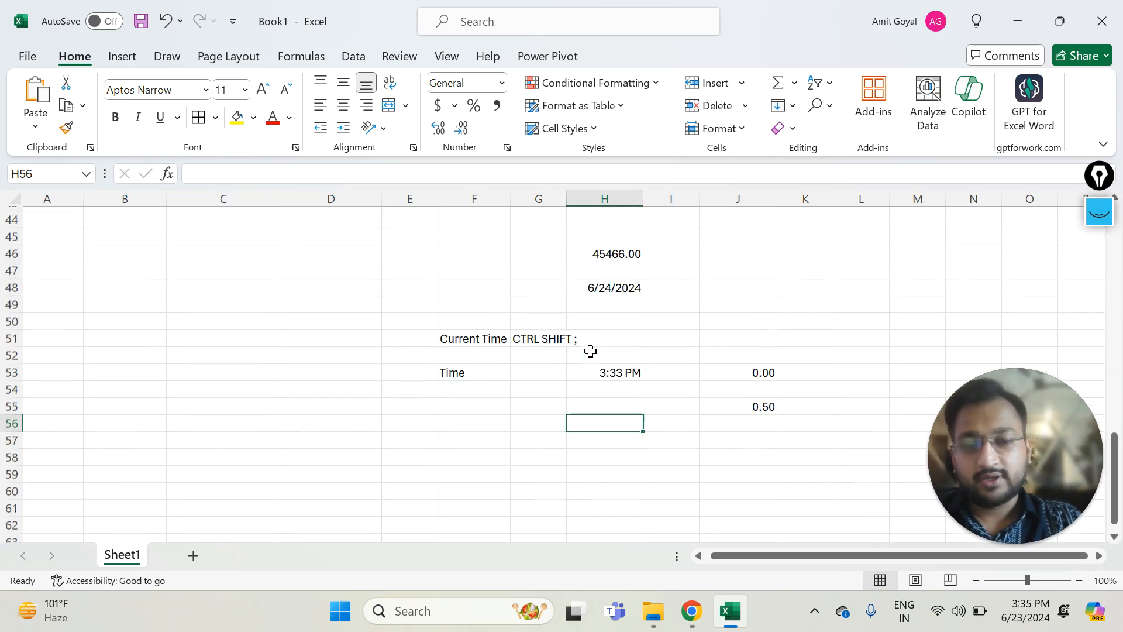
left_click(475, 446)
key("Down")
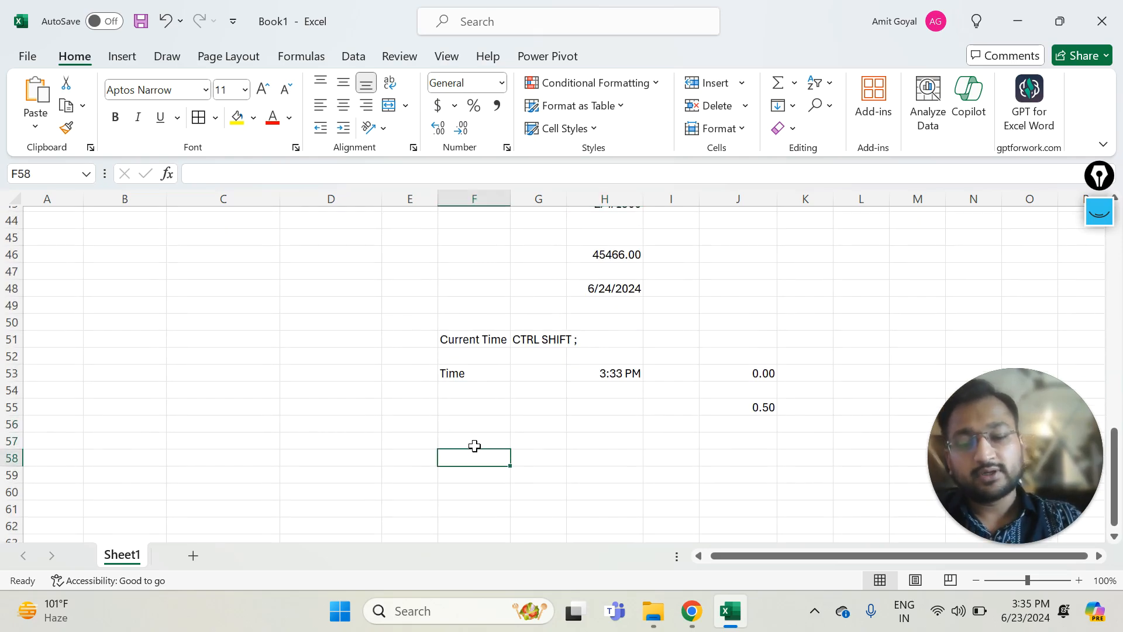
key("ctrl+semicolon")
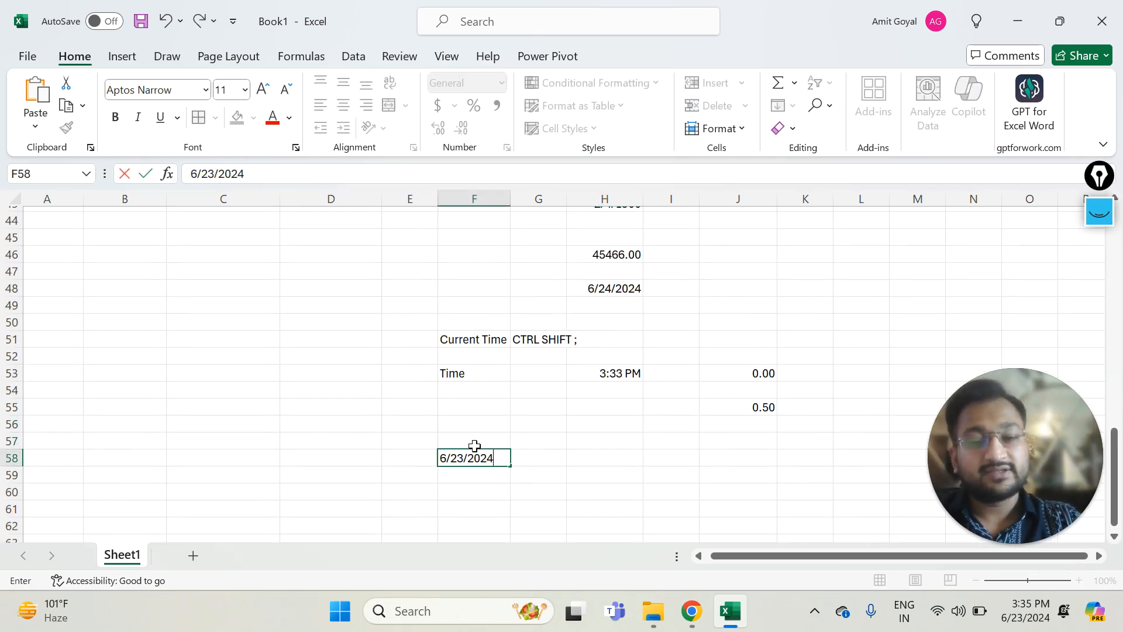
key("ctrl+shift+semicolon")
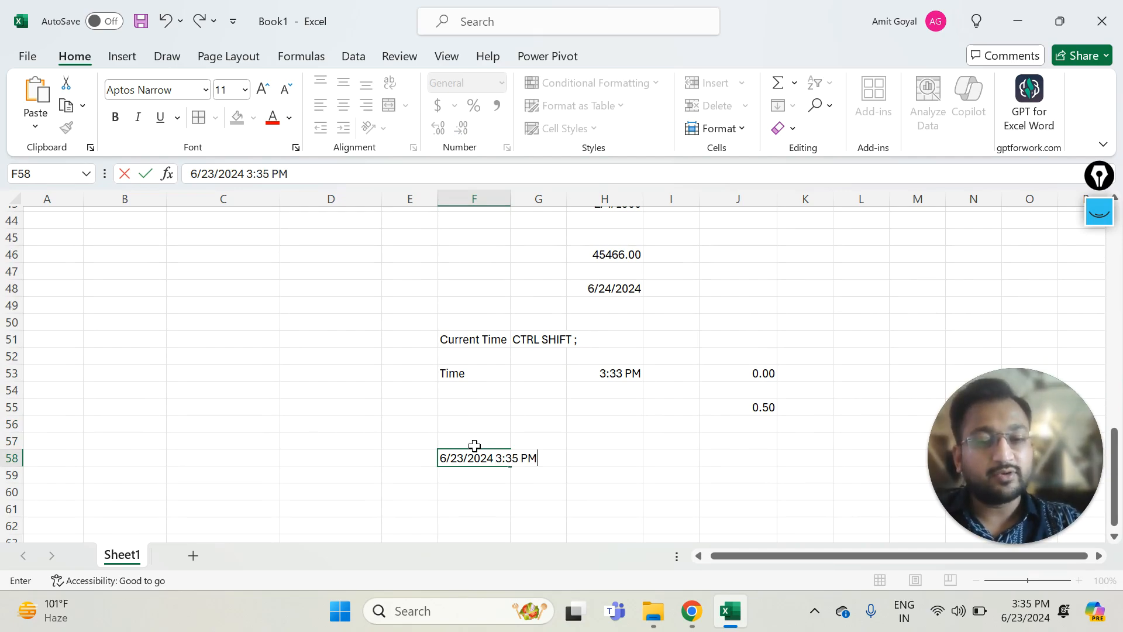
key("ctrl+Return")
Widen column F to fit the date and time, and change F58 to the Number format
left_click_drag(510, 199, 571, 202)
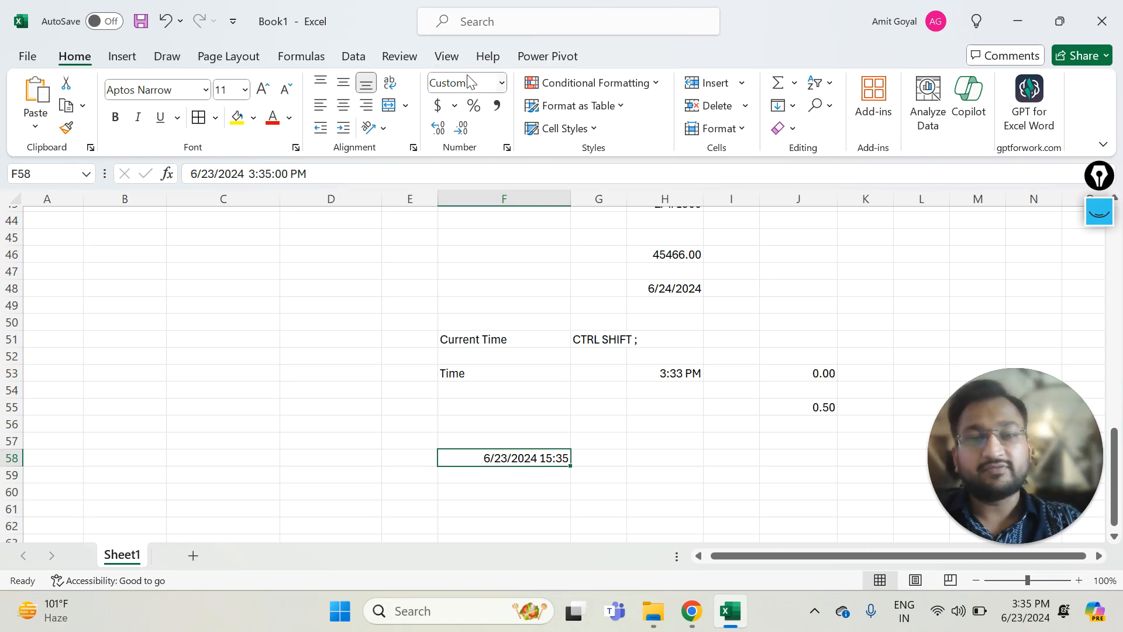
left_click(502, 83)
left_click(503, 158)
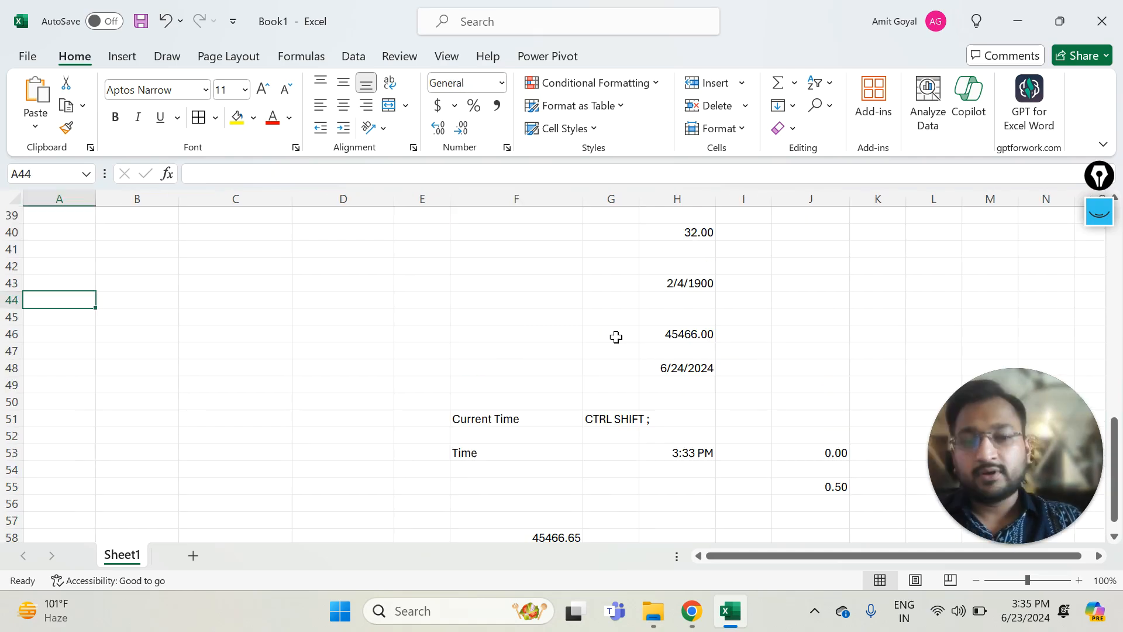
Return to the employee table whose header row starts at A27
key("Up")
key("Up")
key("Up")
key("Up")
key("Up")
key("Up")
key("Up")
key("Up")
key("Up")
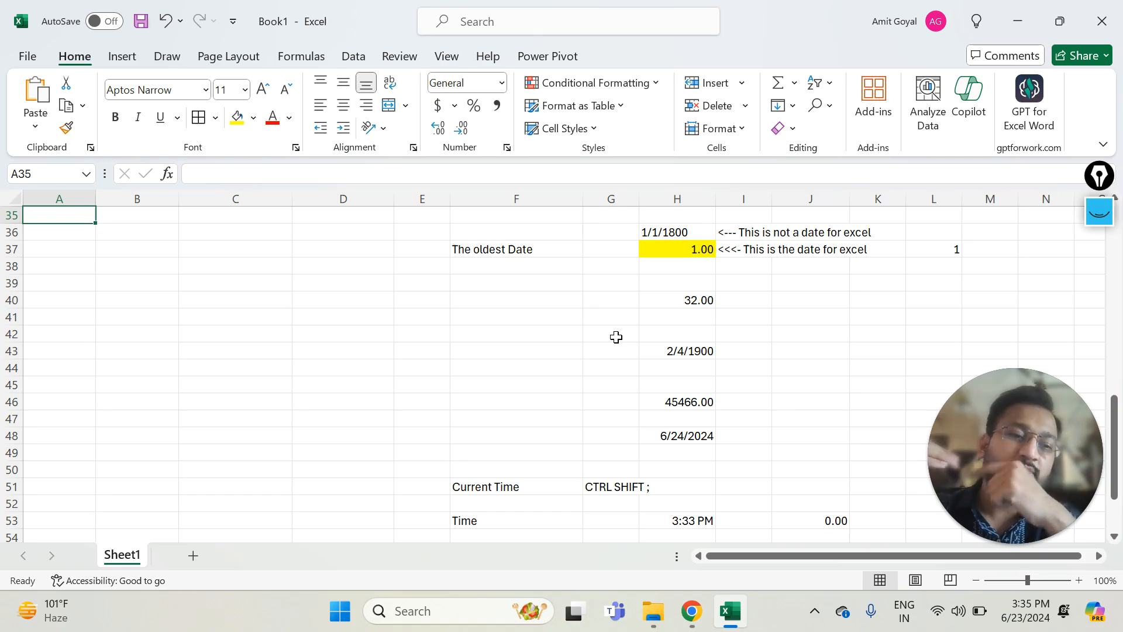
key("Up")
key("Up")
key("Up")
key("Up")
key("Up")
key("Up")
key("Up")
key("Up")
key("Up")
key("Up")
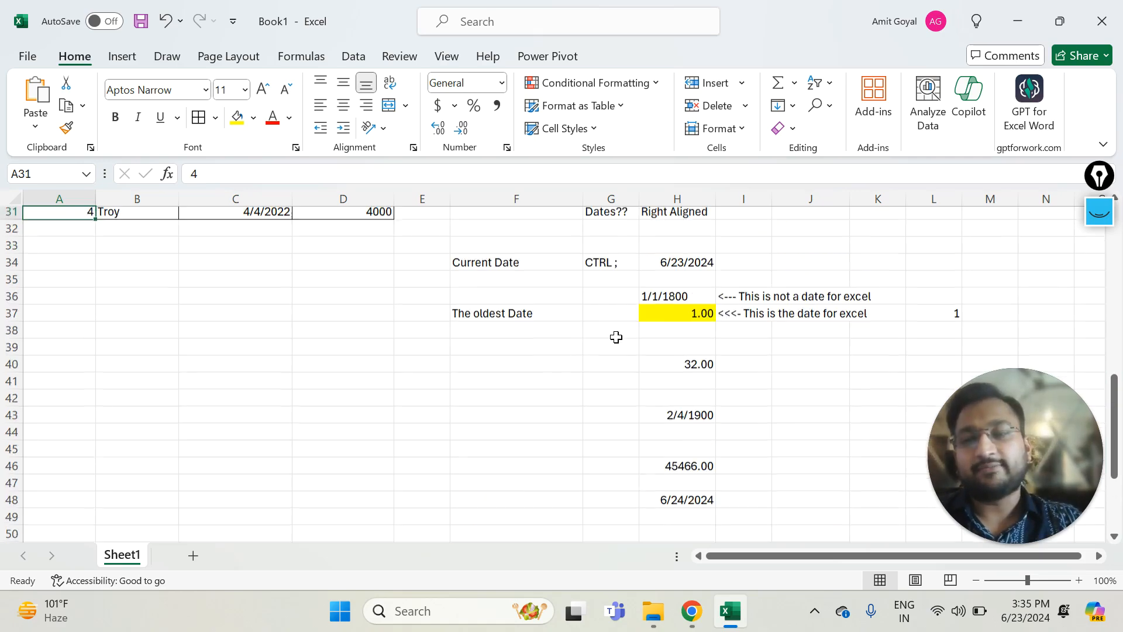
key("Down")
key("Down")
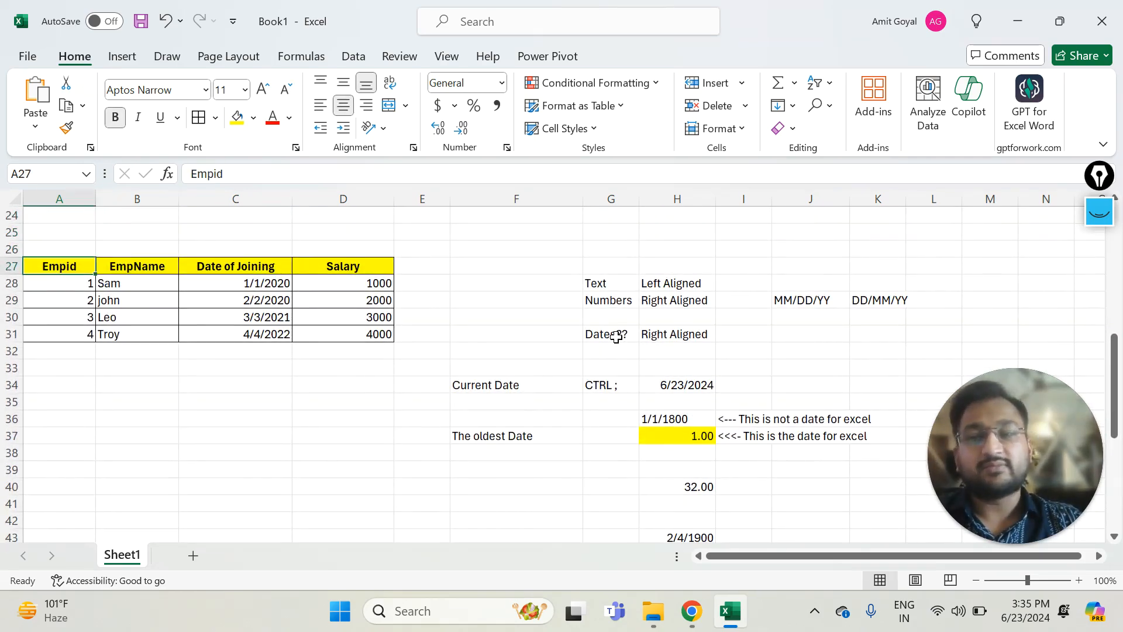
Look through the employee table's EmpName, Date of Joining and Salary columns
key("Up")
key("Up")
key("Down")
key("Down")
key("Down")
key("Right")
key("Right")
key("Right")
key("Left")
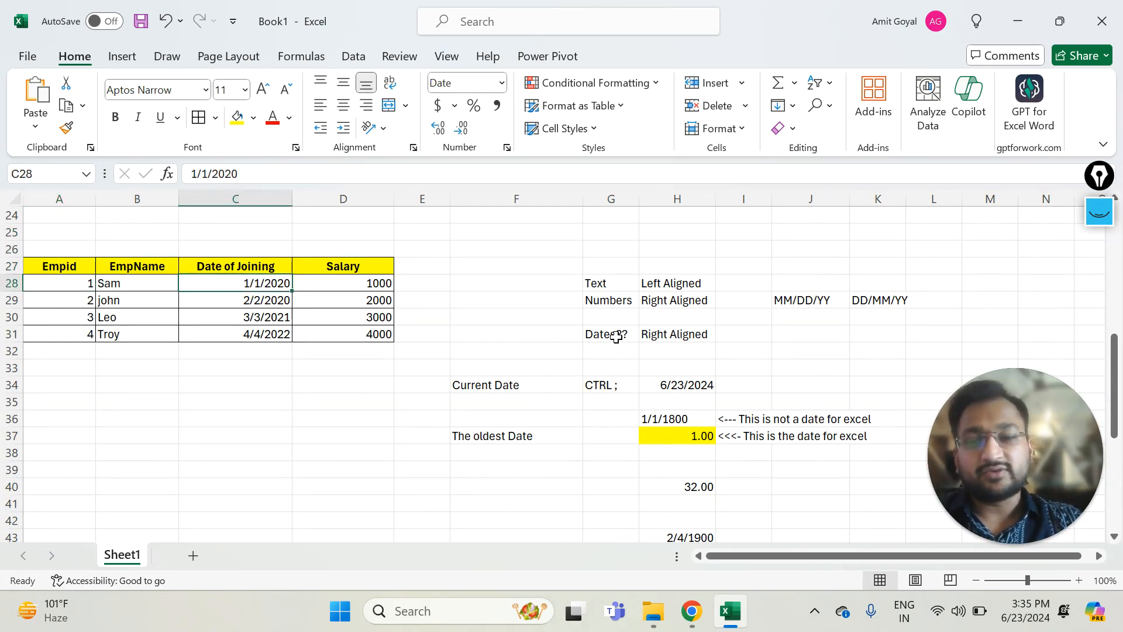
key("shift+Down")
key("shift+Down")
key("shift+Down")
key("Left")
key("Left")
key("Right")
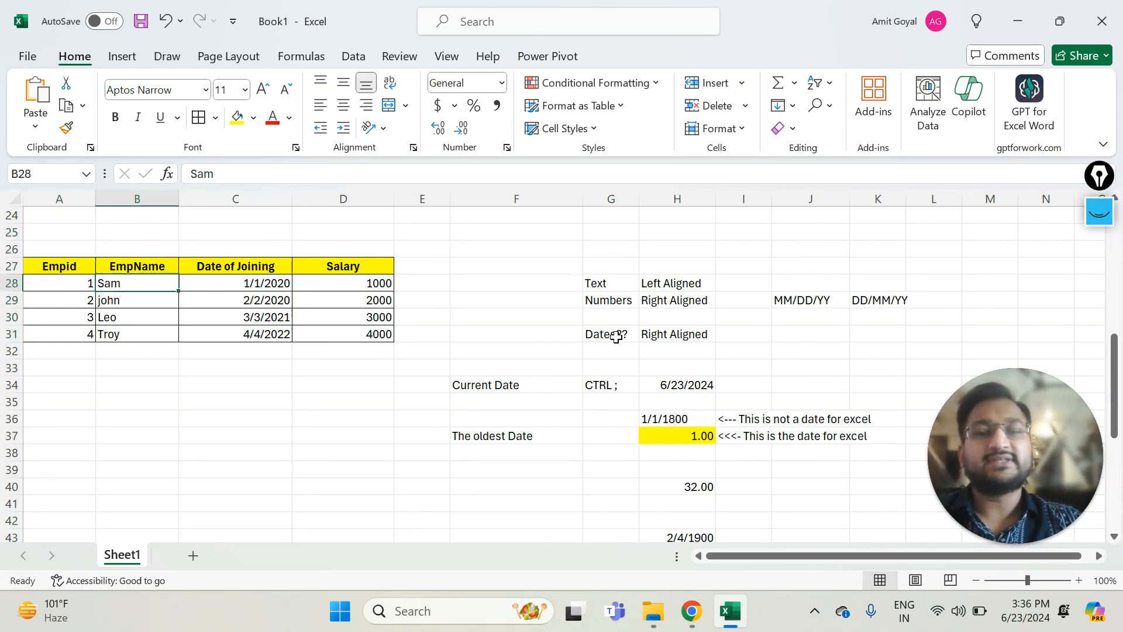
key("Right")
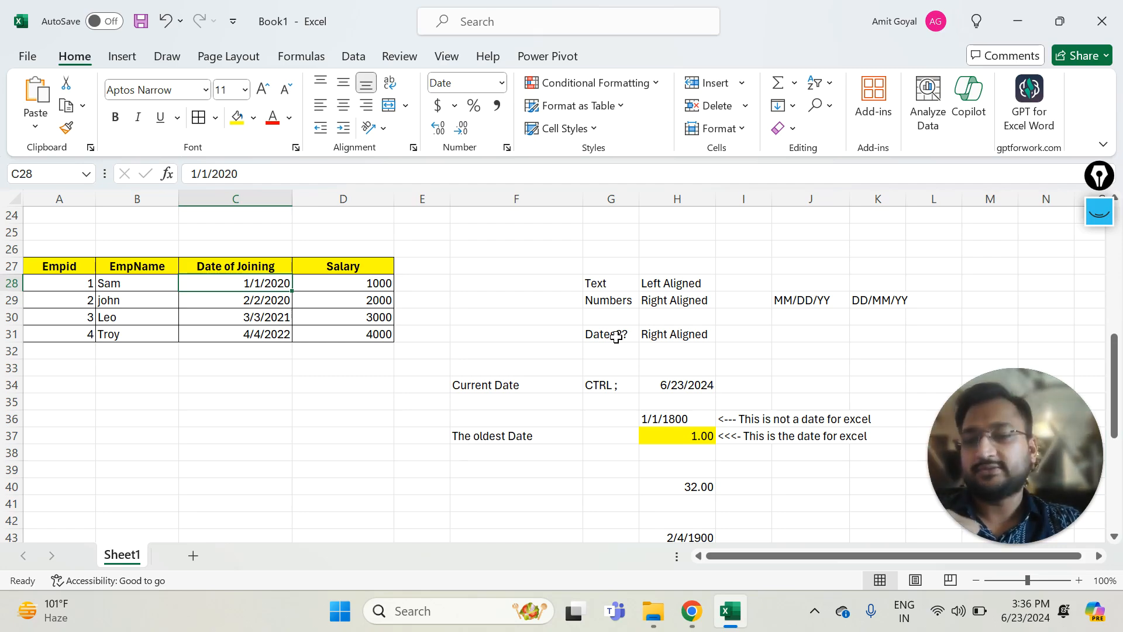
key("Home")
key("Up")
key("Up")
key("Down")
key("Down")
key("Down")
key("Right")
key("Right")
key("Right")
key("Right")
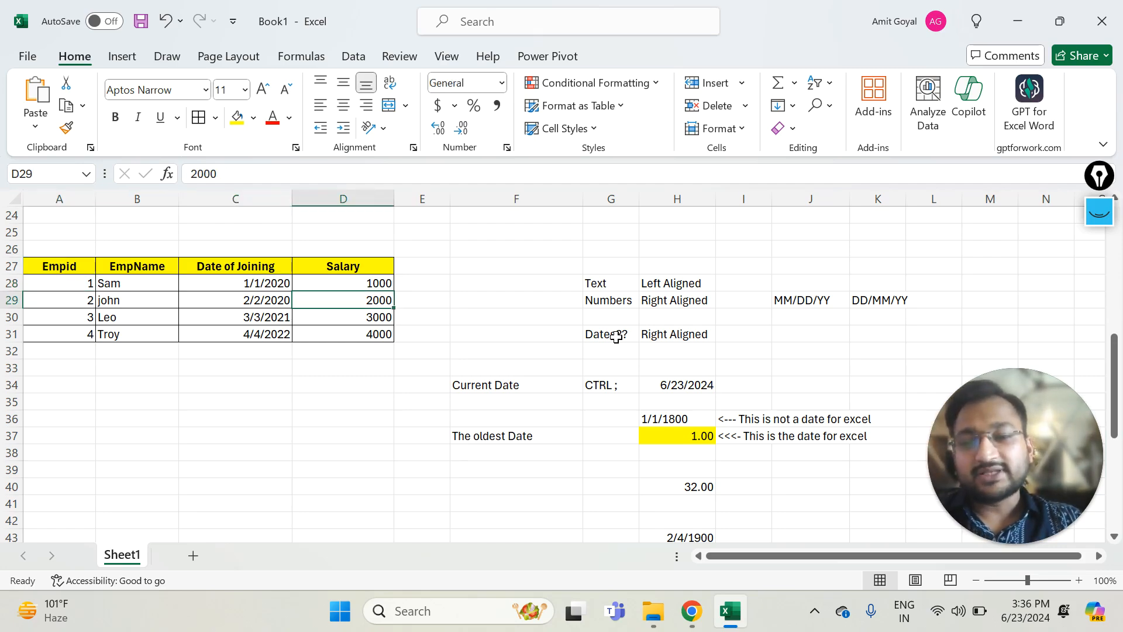
Add the column header "Bonus" in E27, next to Salary in the employee table
key("Up")
key("Up")
key("Left")
key("Left")
key("Home")
key("Right")
key("Right")
key("Right")
key("Right")
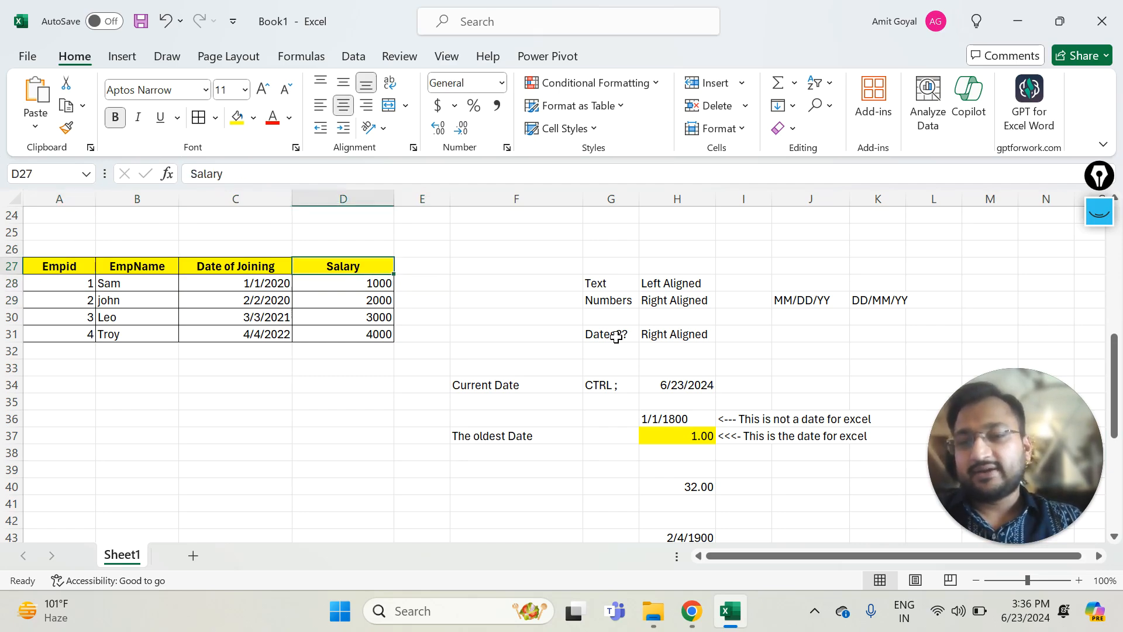
type("Bo")
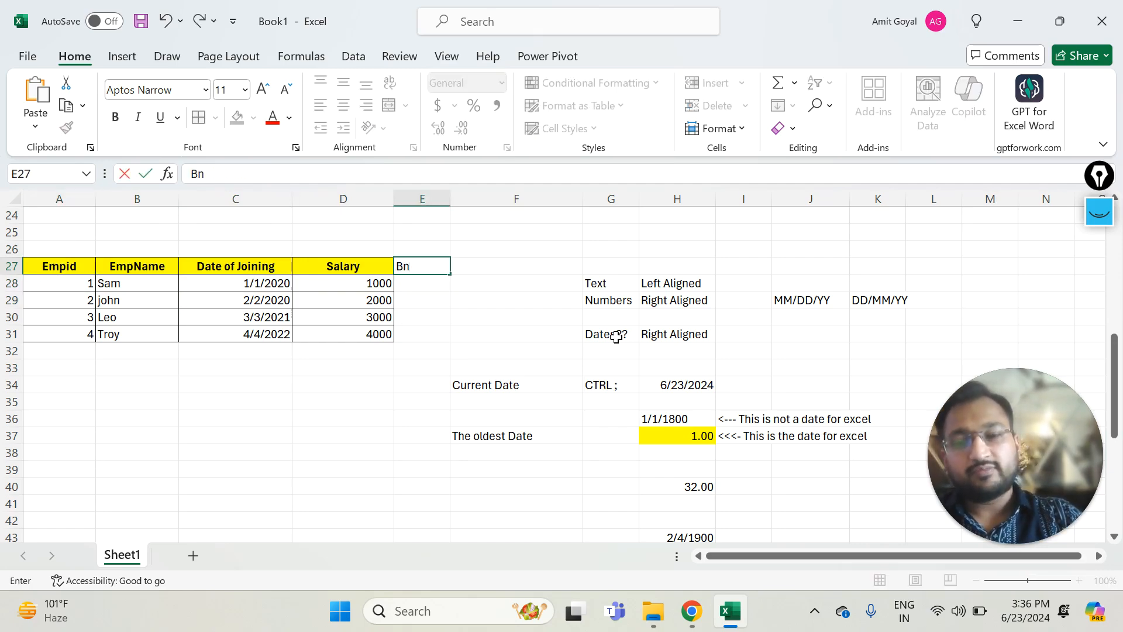
key("BackSpace")
type("onus")
key("ctrl+Return")
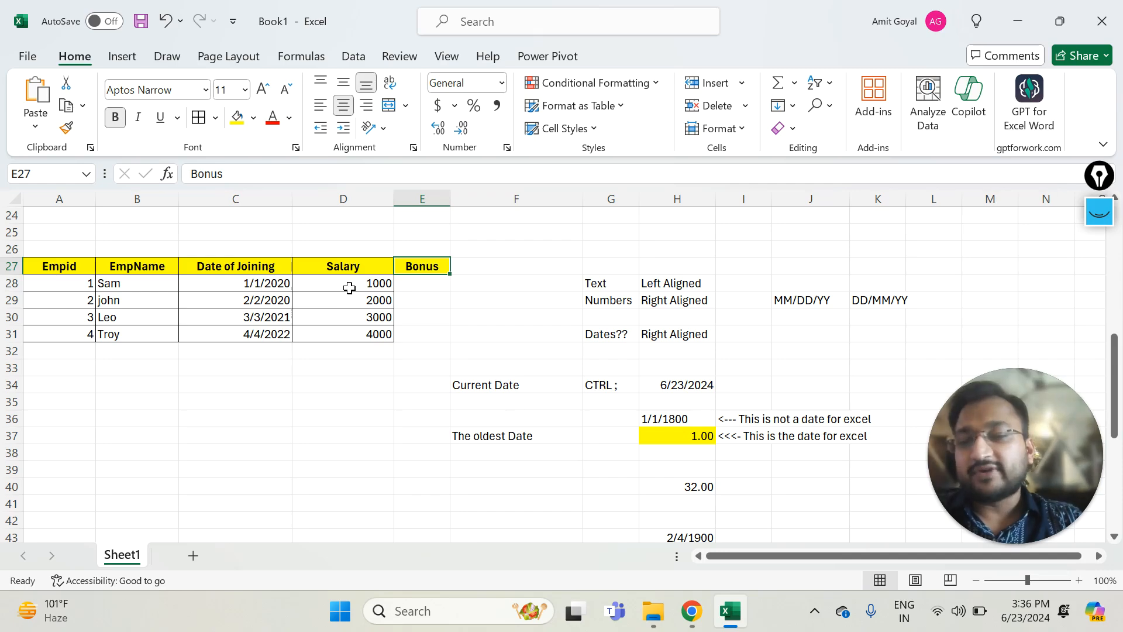
Calculate the first employee's 10% bonus in E28 with the formula =0.1*D28
left_click_drag(351, 286, 351, 327)
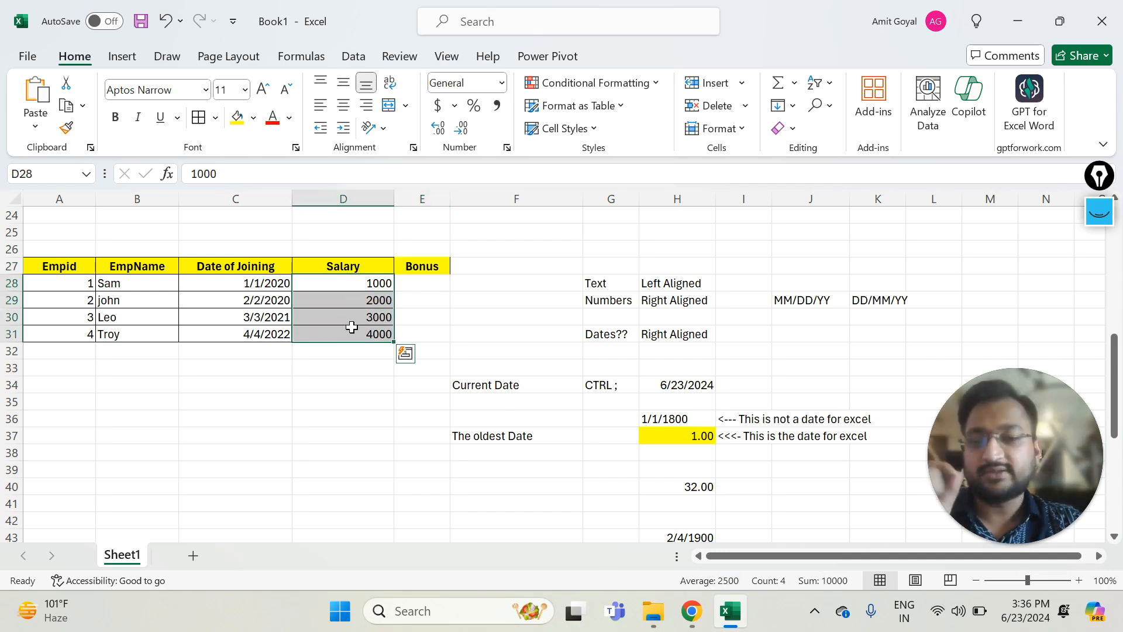
left_click(434, 288)
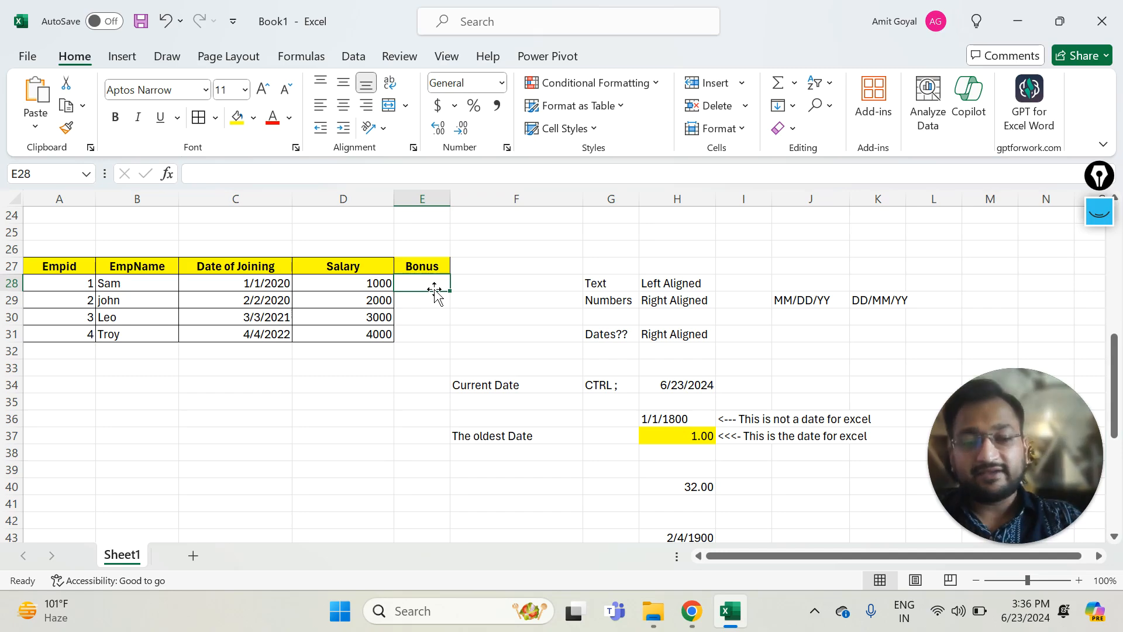
type("=")
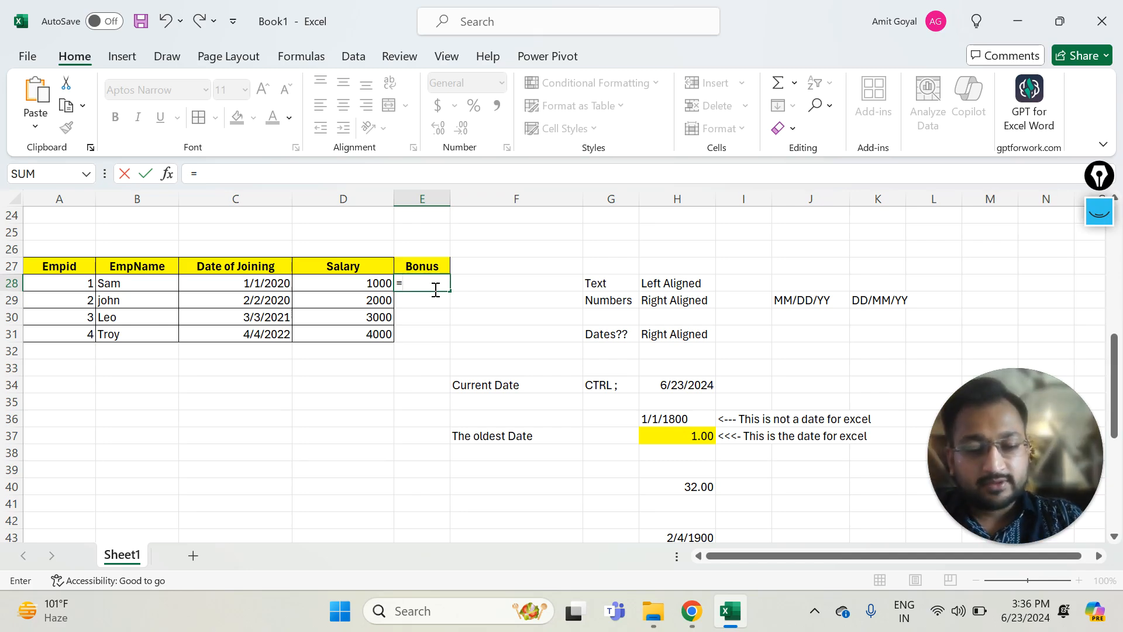
type("0.1")
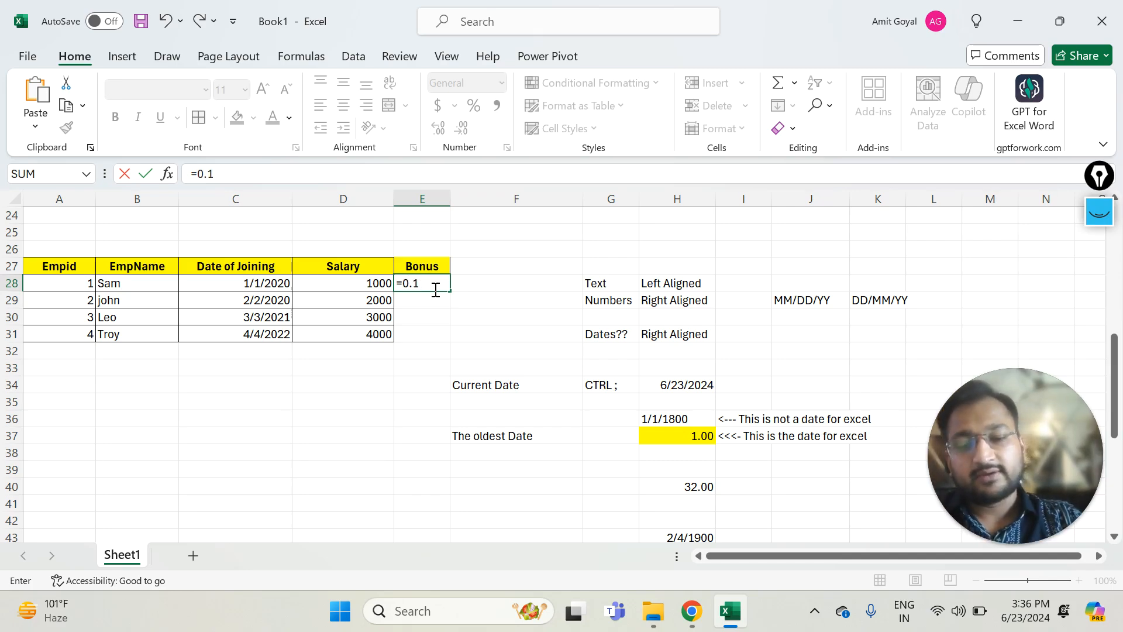
type("*")
left_click(359, 282)
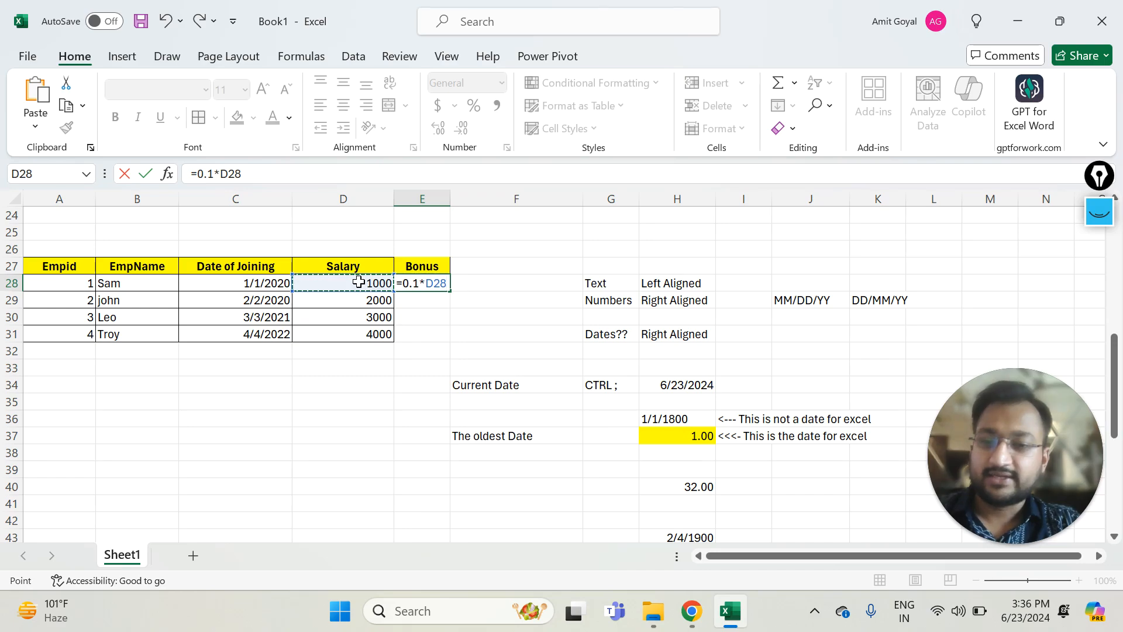
key("ctrl+Return")
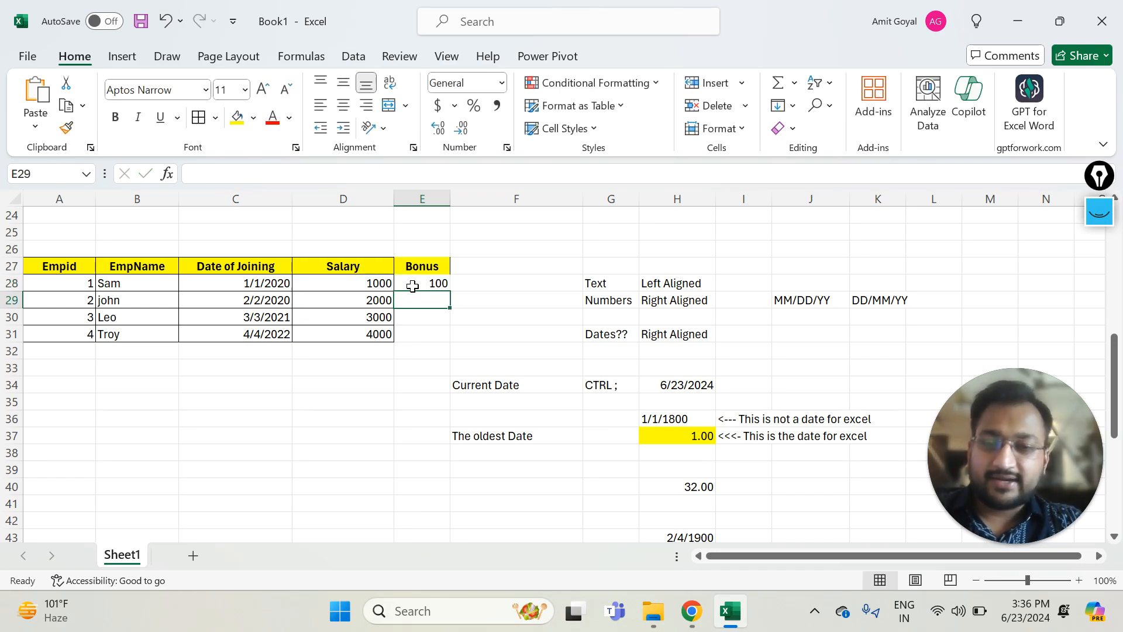
Compare D28 with the bonus formula in E28, circle the bonus with the screen annotation pen, and hide the annotations
left_click(373, 285)
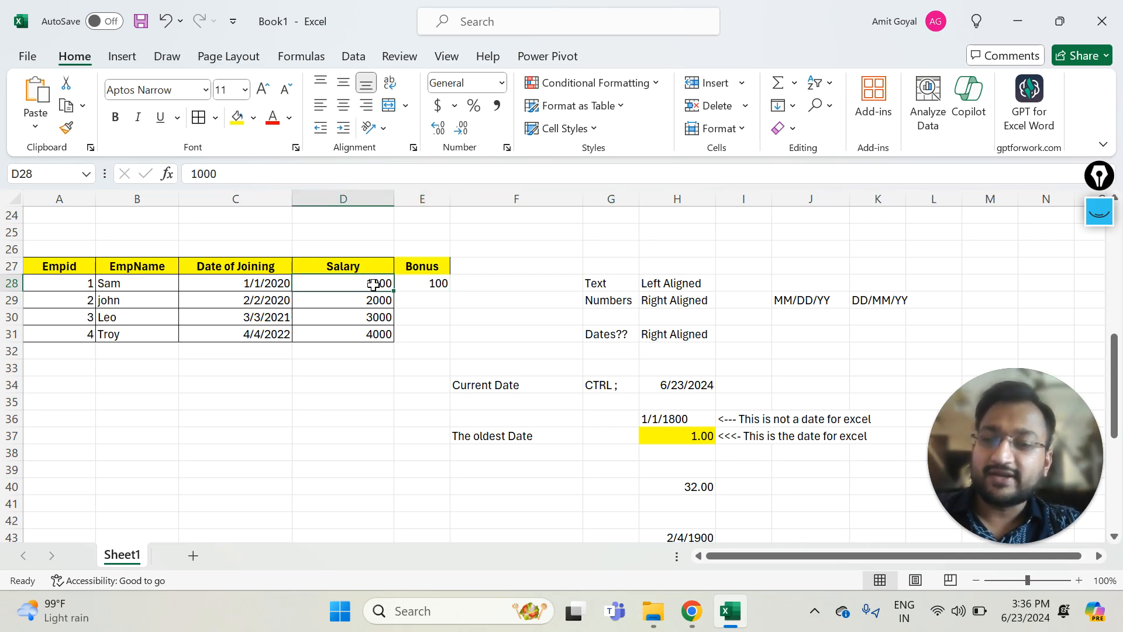
left_click(444, 285)
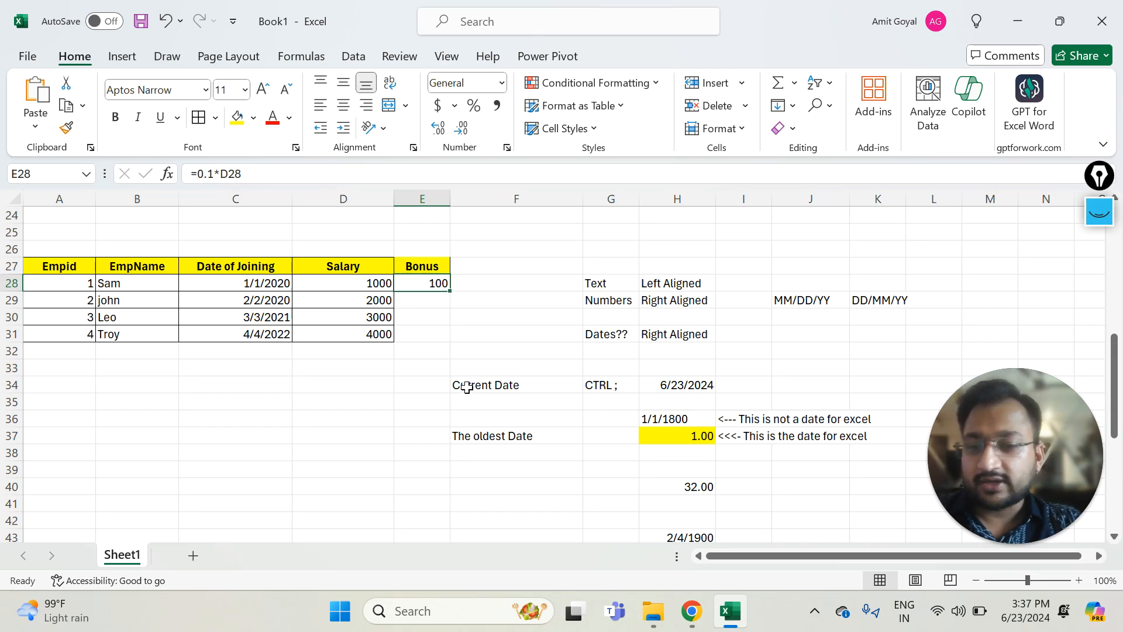
left_click_drag(1100, 178, 1082, 28)
left_click(1090, 75)
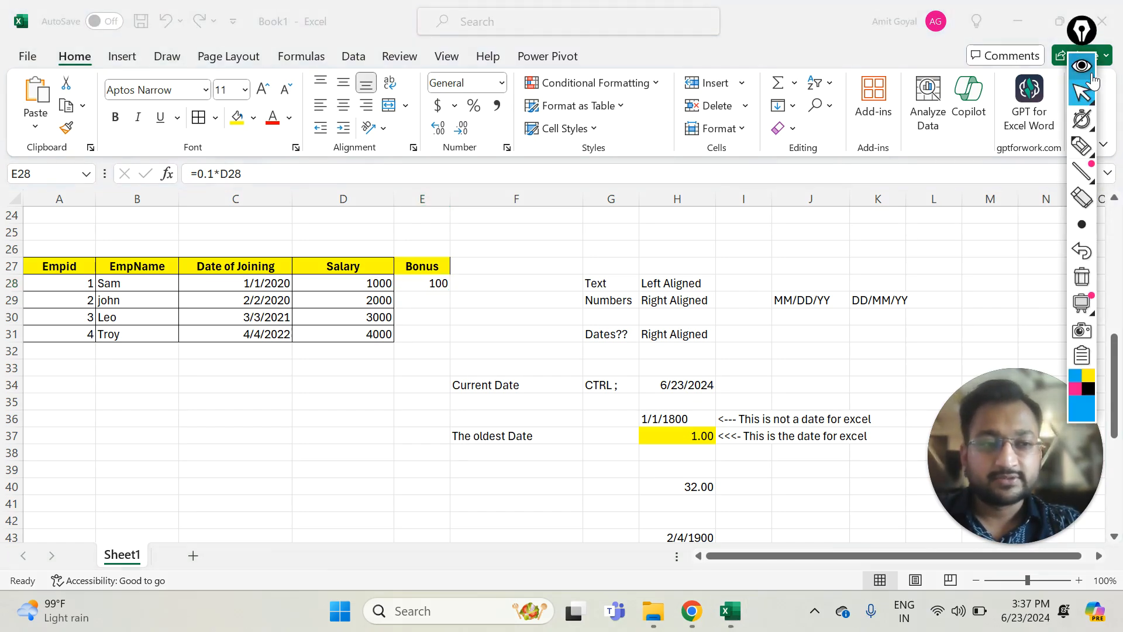
left_click(1081, 145)
mouse_move(433, 266)
left_mouse_down()
mouse_move(410, 299)
mouse_move(458, 275)
mouse_move(445, 266)
left_mouse_up()
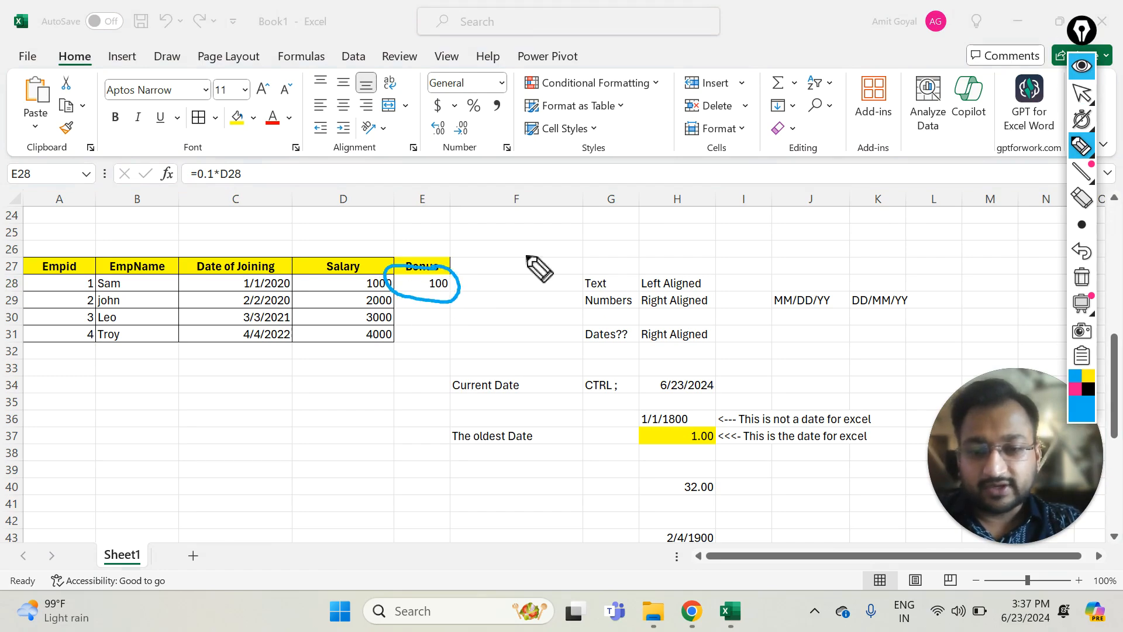
left_click(1084, 69)
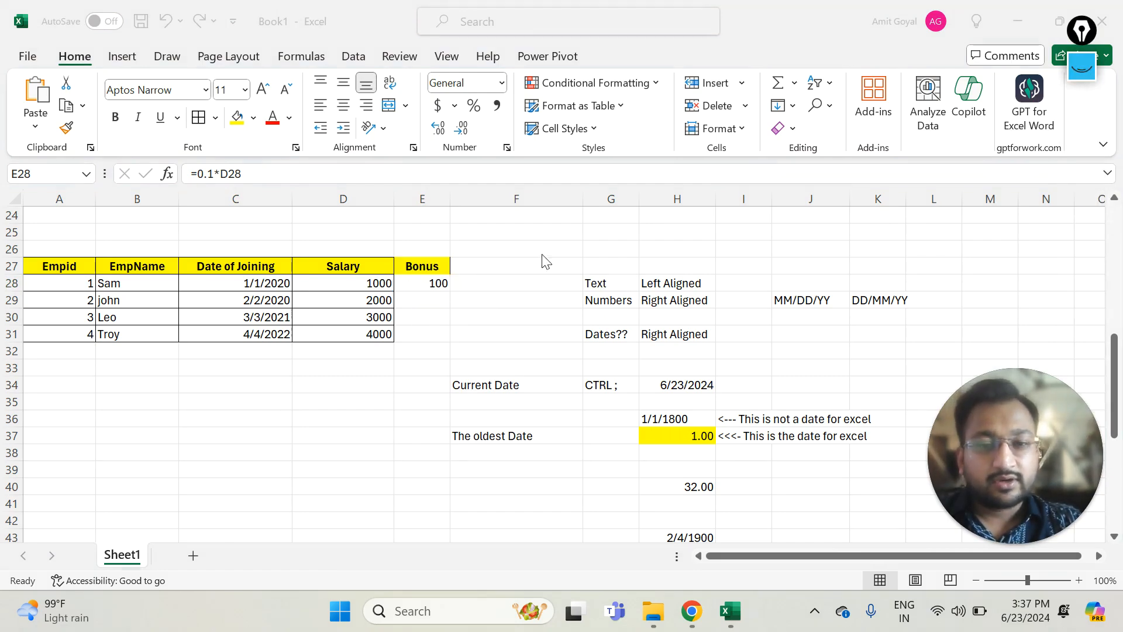
Fill the bonus formula from E28 down to E31 for the remaining employees
left_click(439, 283)
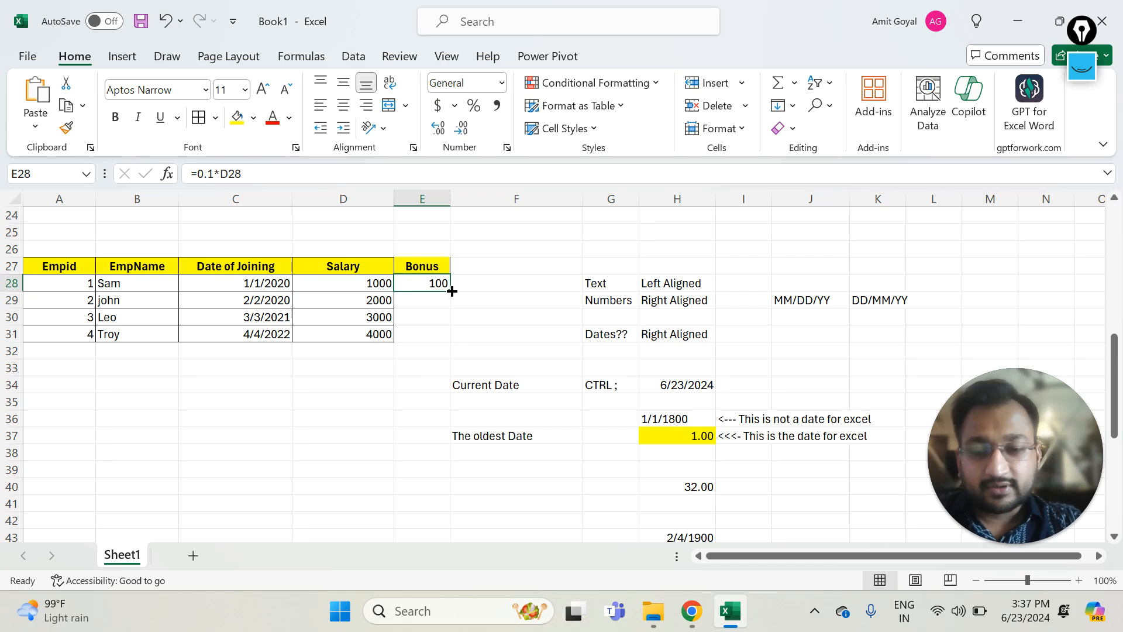
left_click_drag(452, 290, 453, 337)
left_click(417, 281)
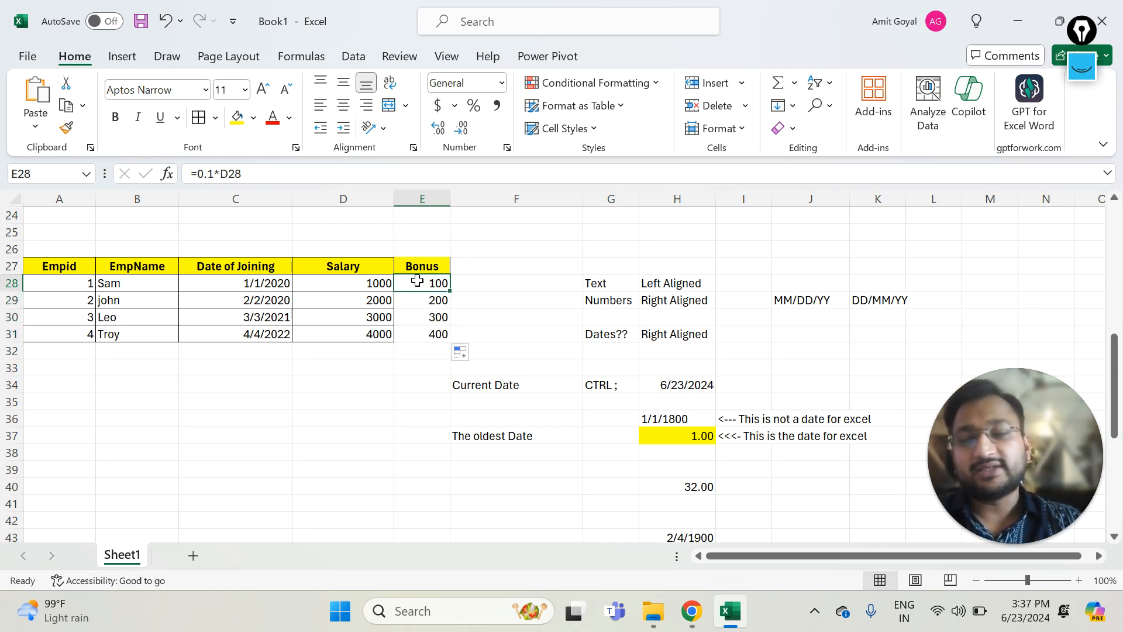
left_click_drag(417, 282, 425, 331)
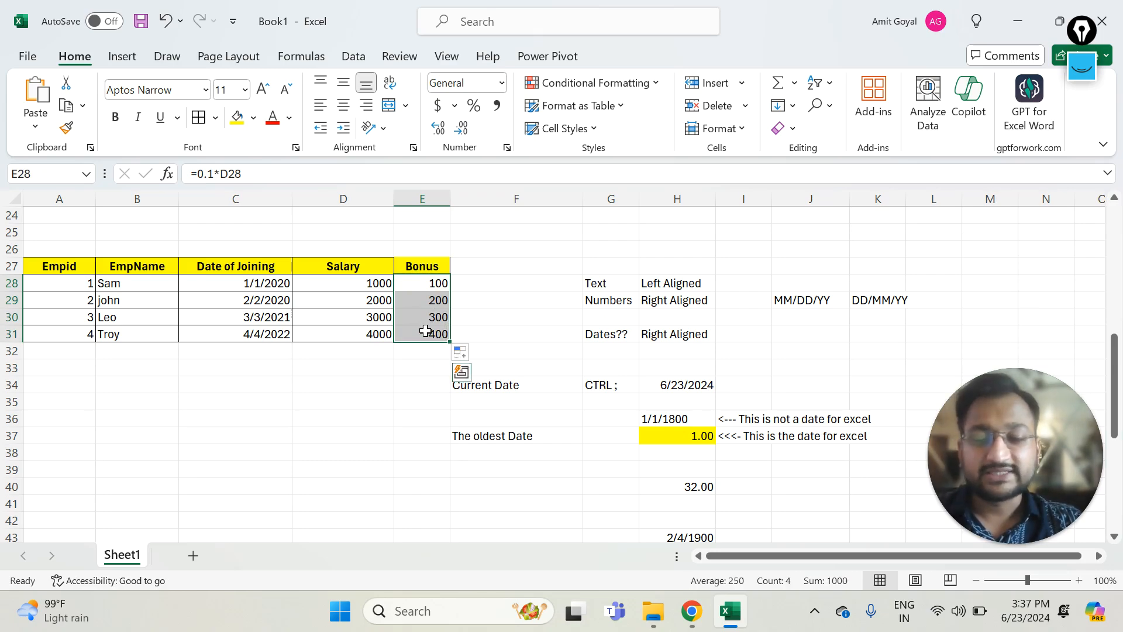
Apply All Borders to the Bonus column, E27:E31, to match the rest of the employee table
left_click(419, 266)
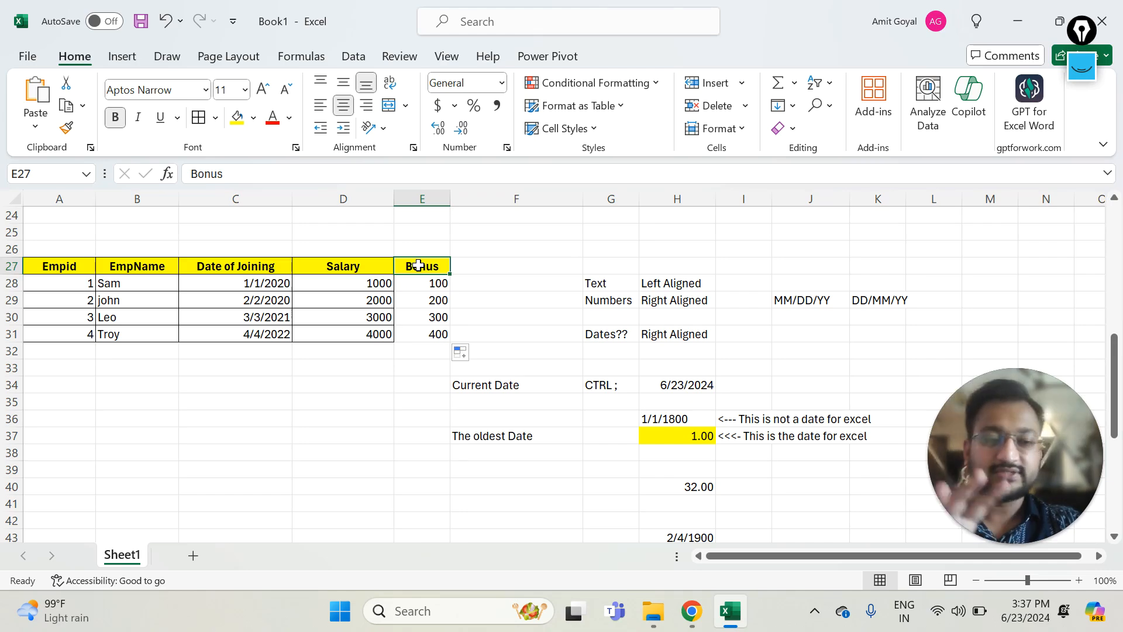
left_click(376, 266)
left_click(412, 267)
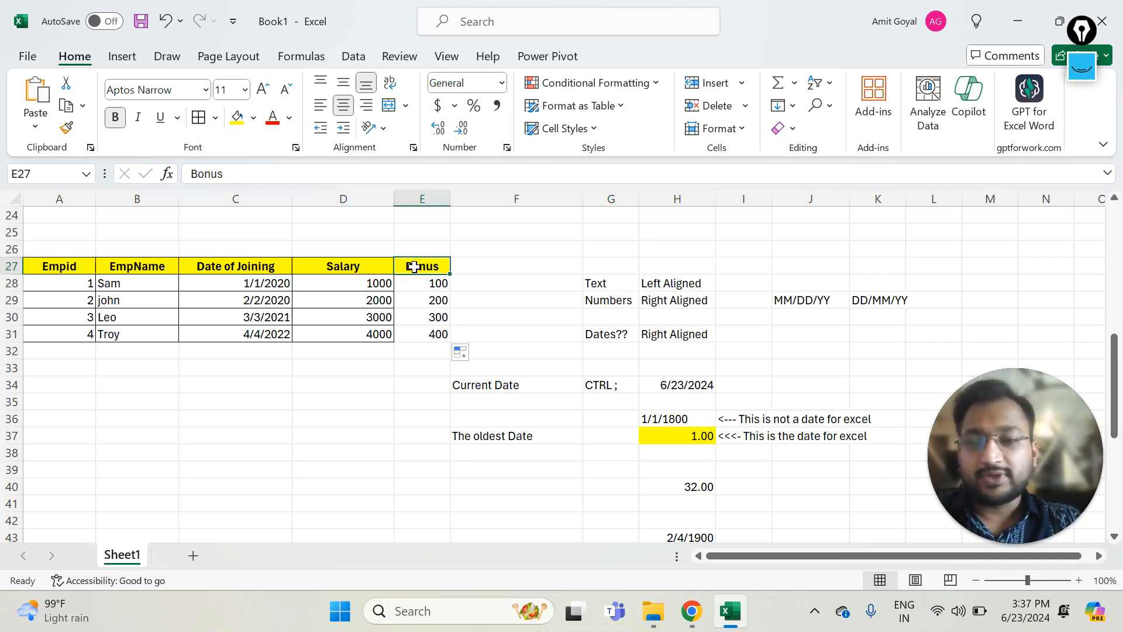
left_click_drag(413, 270, 409, 328)
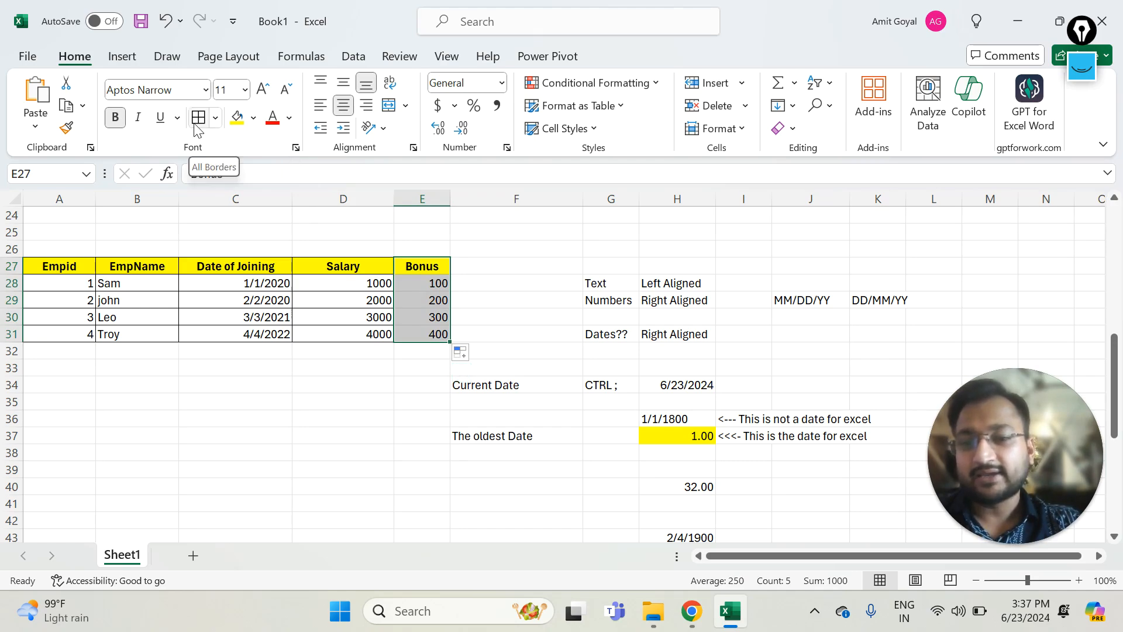
left_click(207, 297)
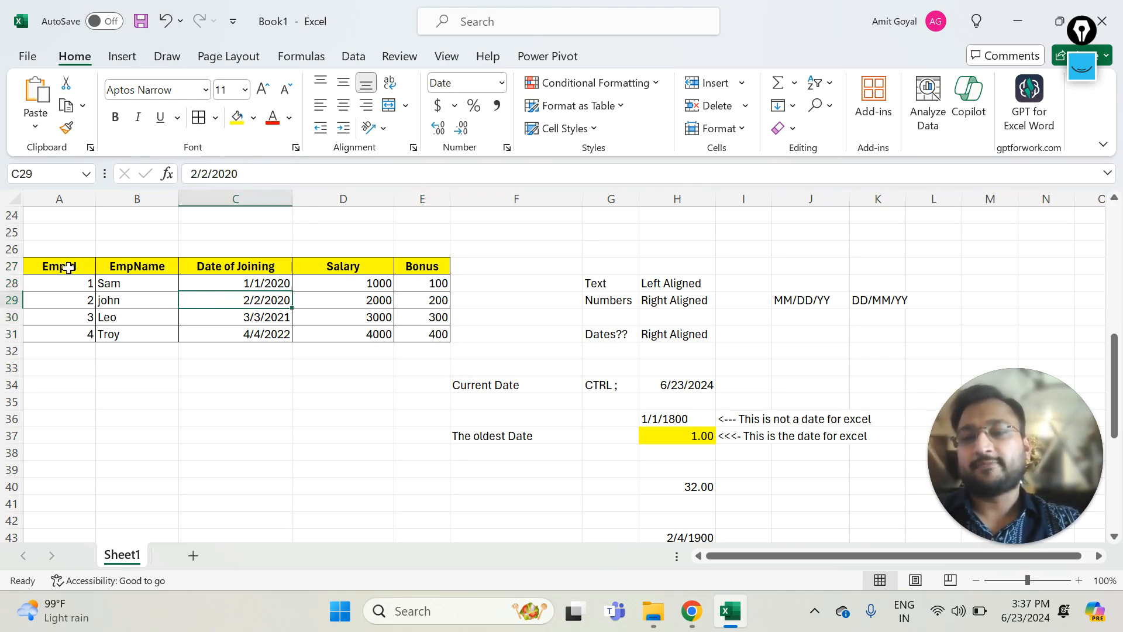
Look over the employee table's Salary and Bonus columns, and move through its header cells back to Empid in A27
left_click_drag(69, 267, 378, 331)
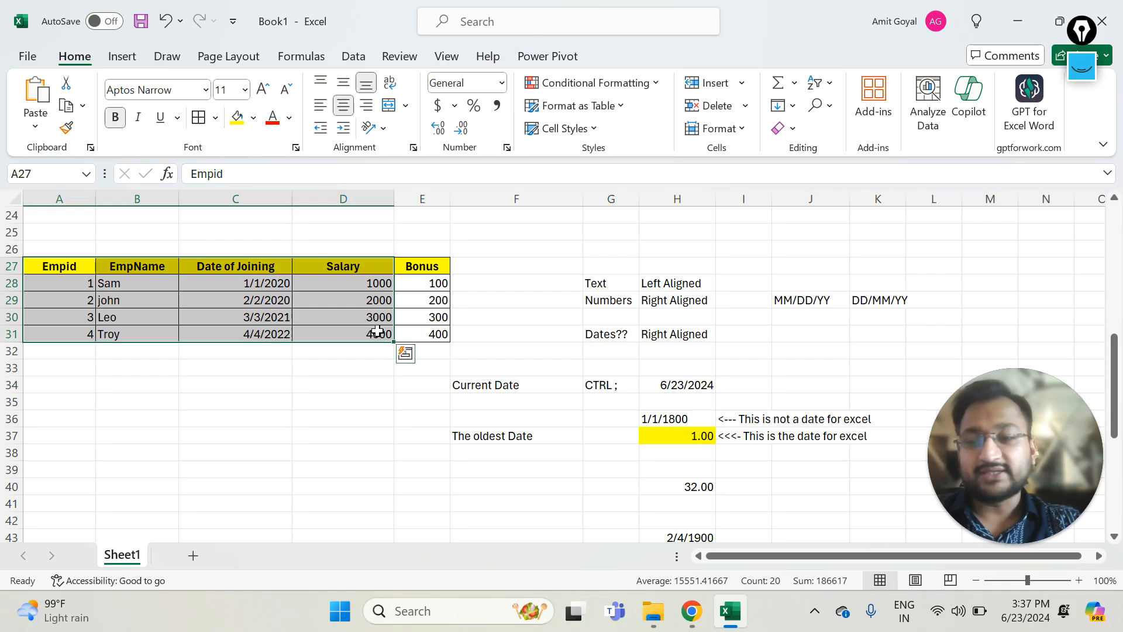
left_click_drag(365, 268, 372, 316)
left_click_drag(424, 268, 433, 328)
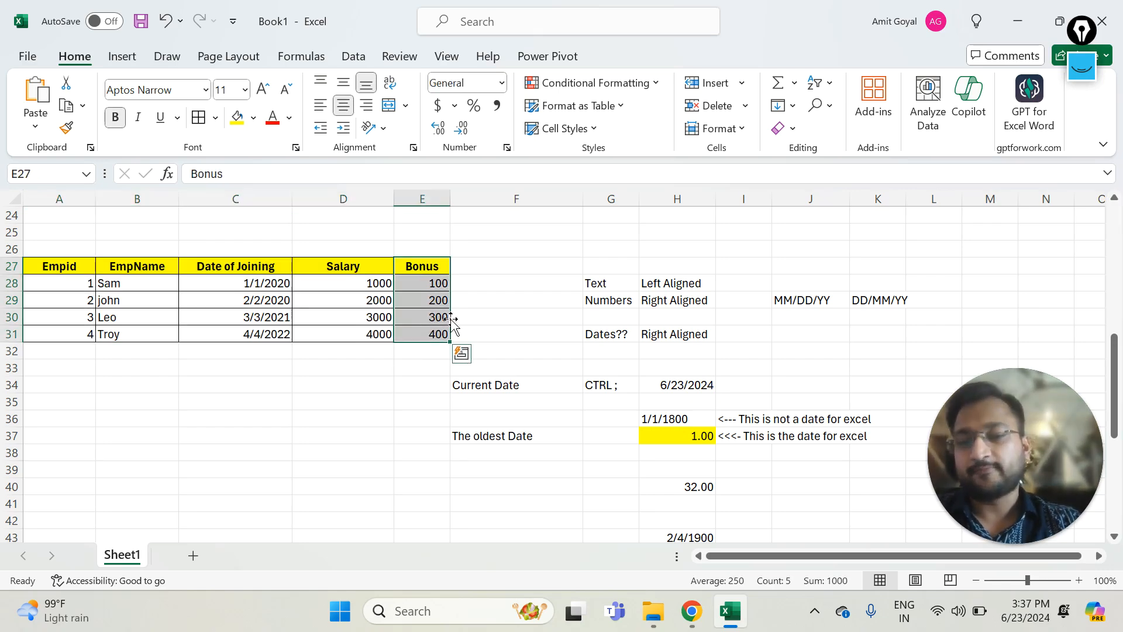
key("Right")
key("Right")
key("Right")
key("Right")
key("Left")
key("Left")
key("Left")
key("Left")
key("Left")
key("Left")
key("Left")
key("Left")
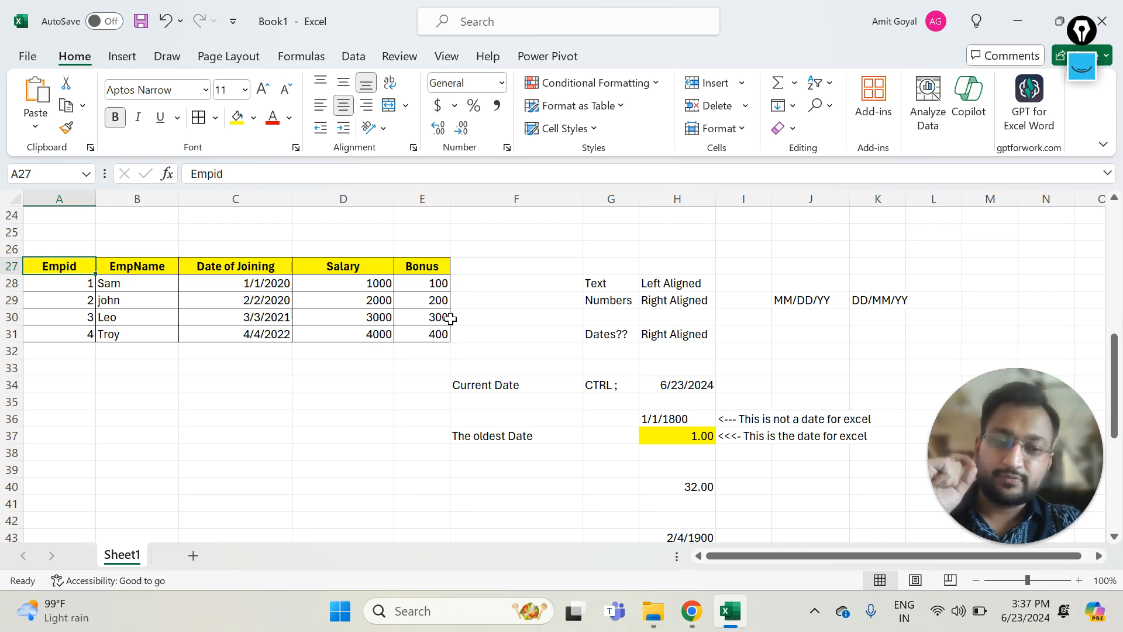
key("Right")
key("Right")
key("Left")
key("Left")
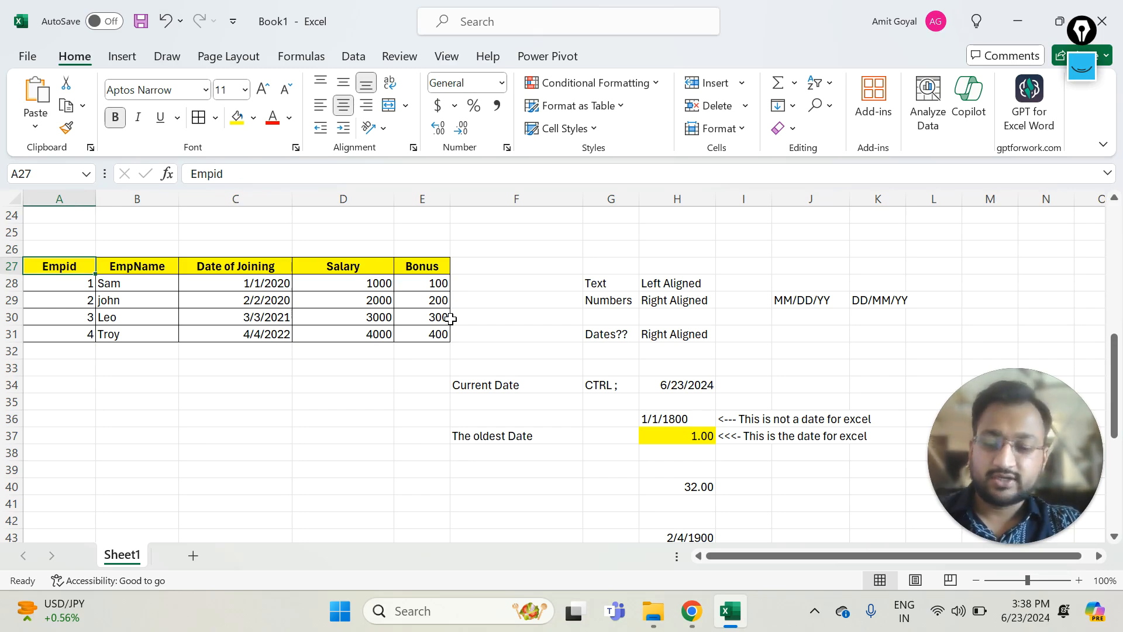
Copy the whole employee table, A27:E31, including its header row
key("ctrl+shift+Right")
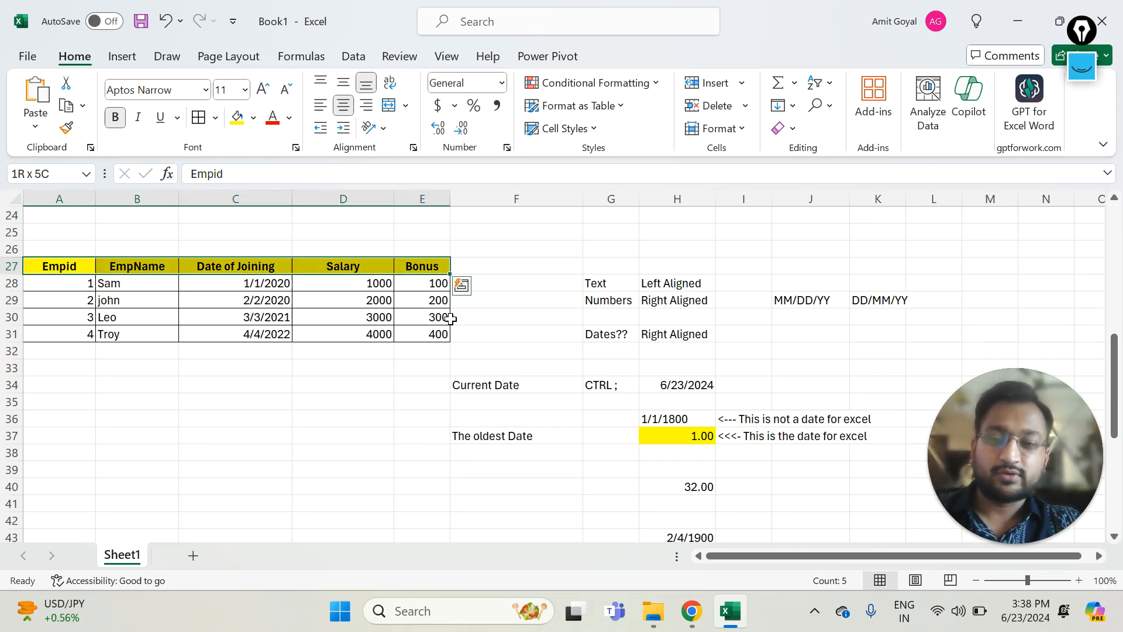
key("ctrl+shift+Down")
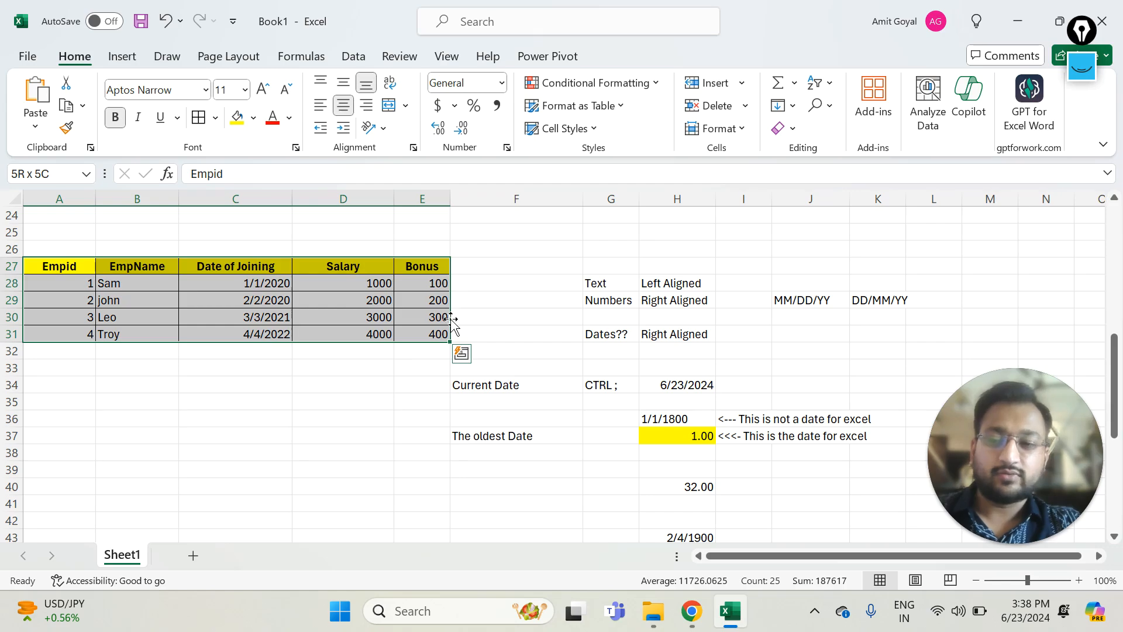
key("ctrl+c")
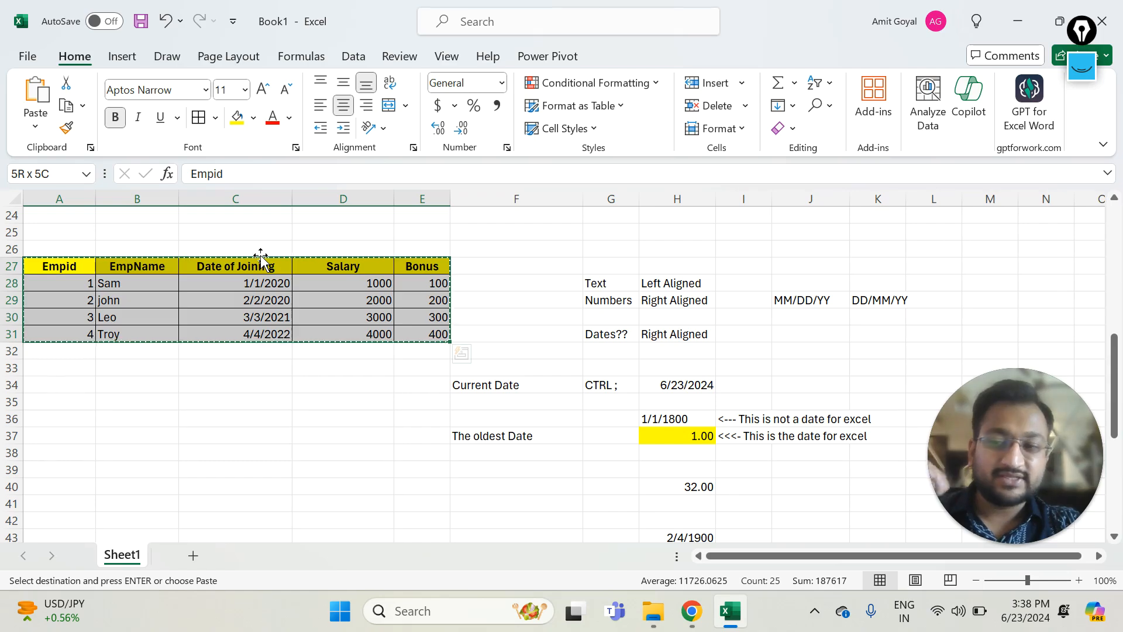
Paste the copied employee table at A37, and undo the paste
left_click(47, 440)
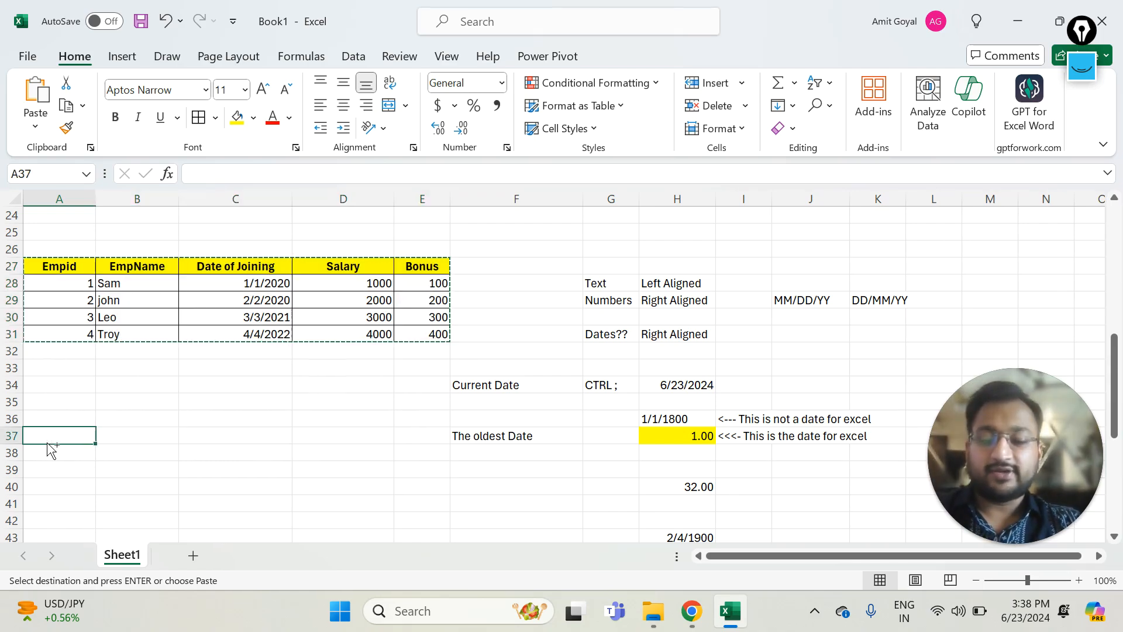
key("ctrl+v")
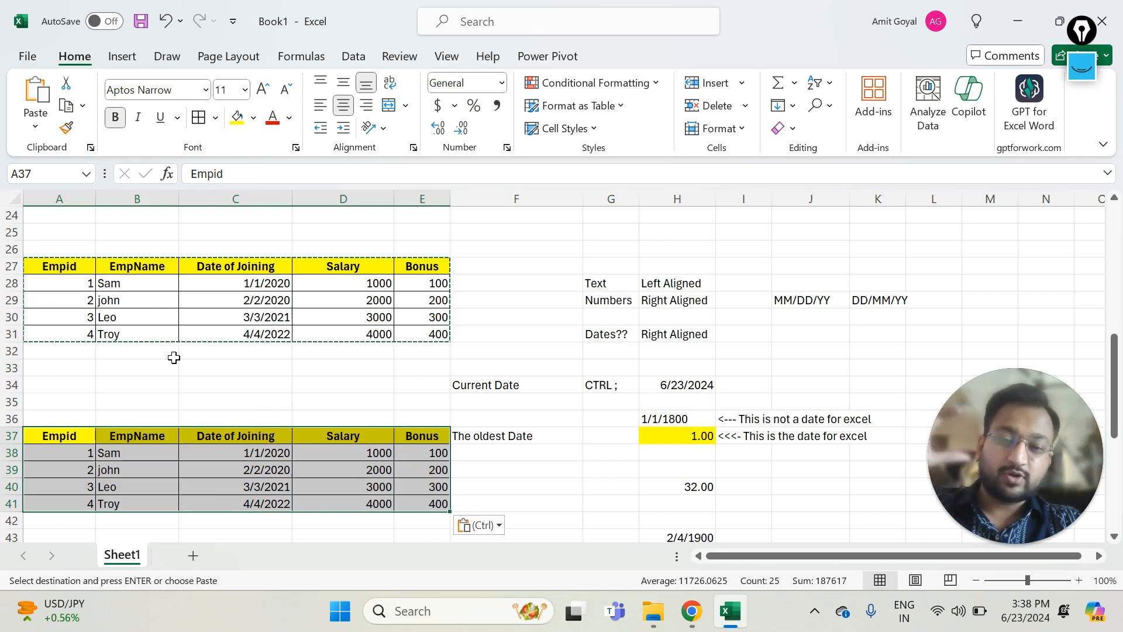
scroll(135, 456, "down", 1)
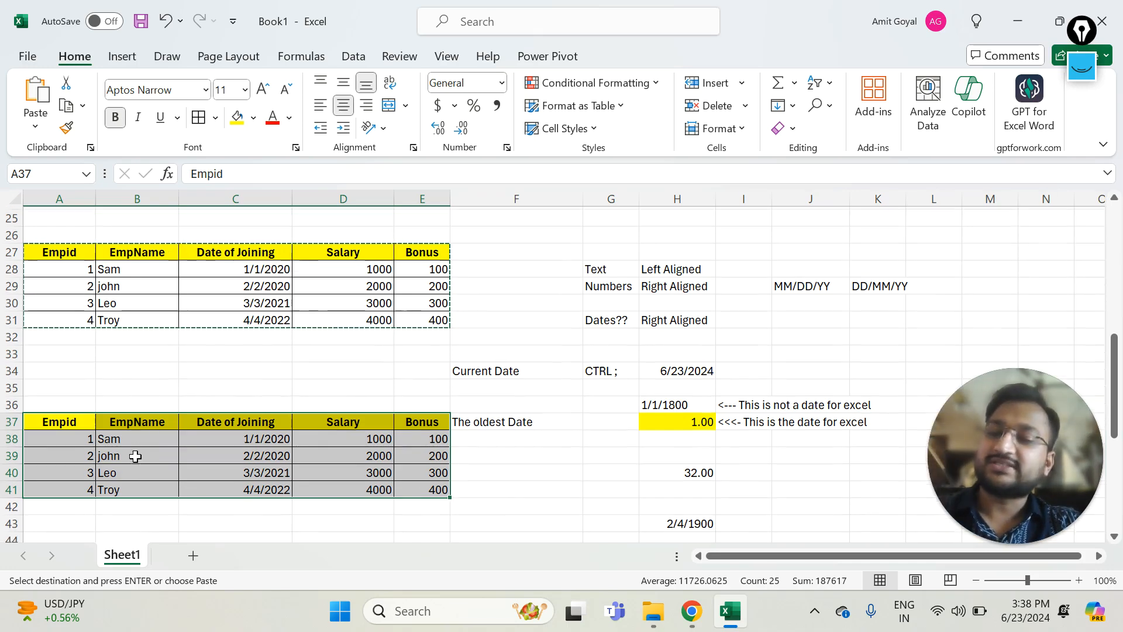
key("ctrl+v")
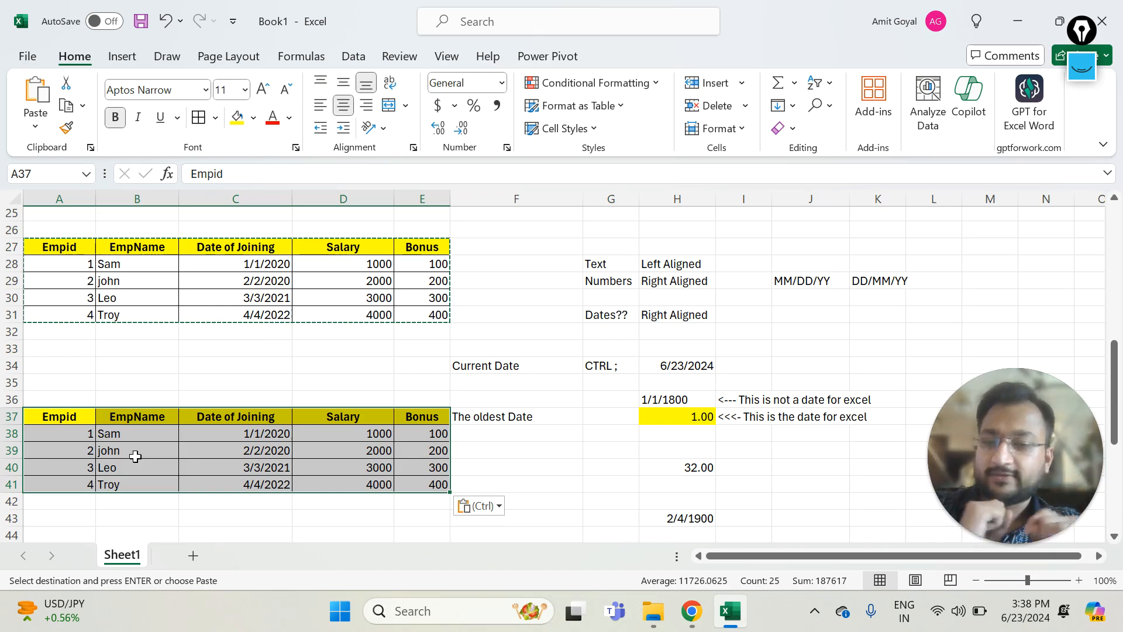
left_click(56, 362)
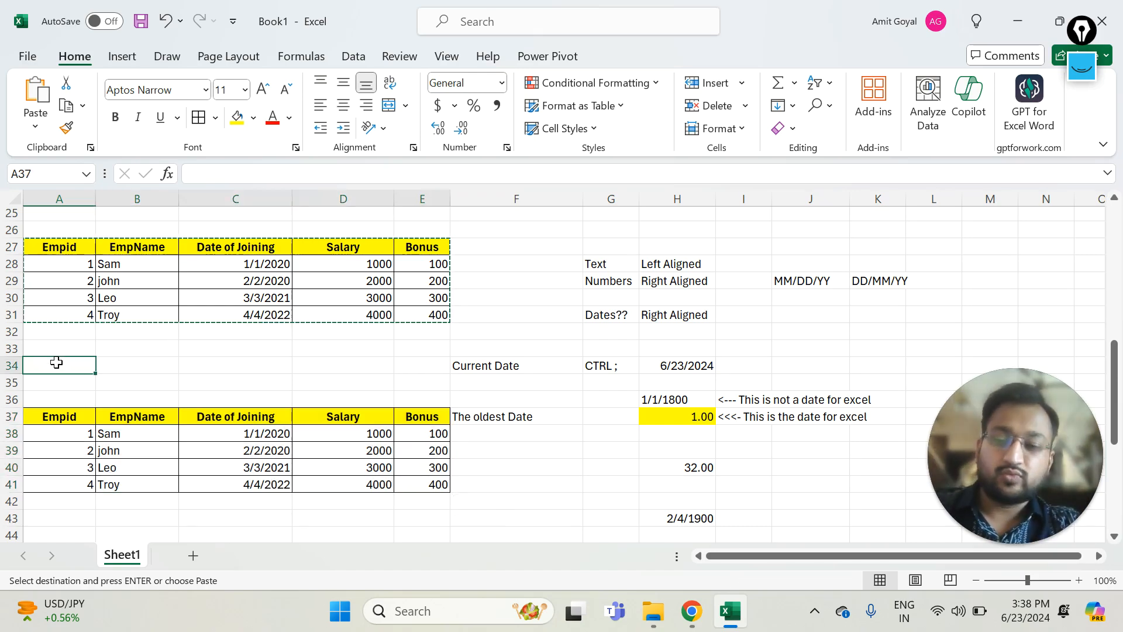
key("ctrl+z")
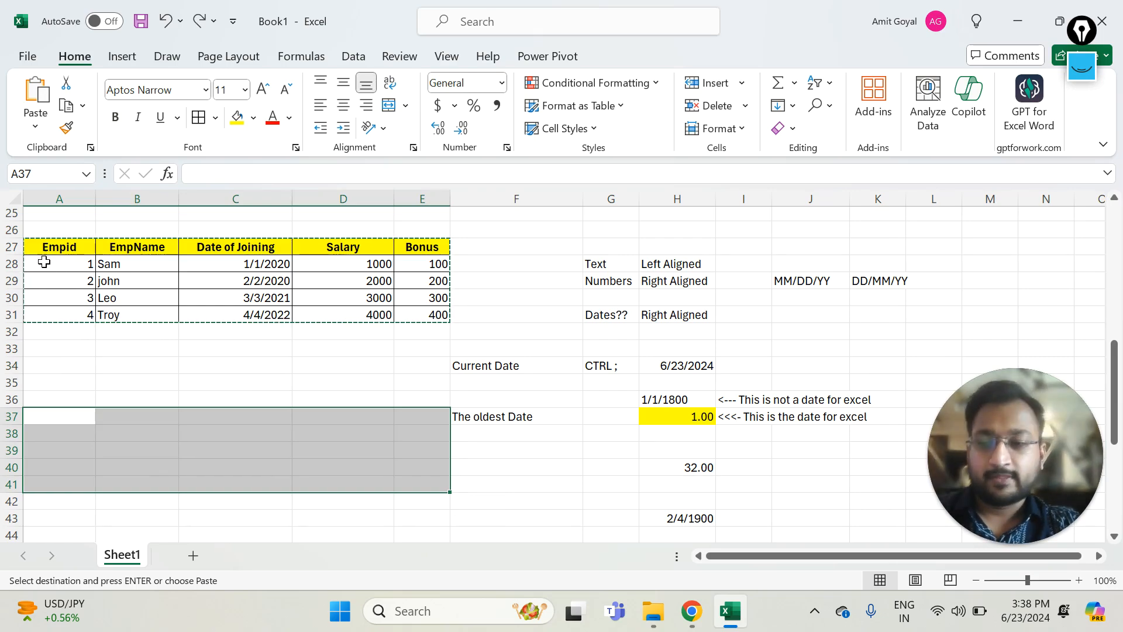
Choose A38 as the paste destination for the table, and circle the Paste command with the screen annotation pen before hiding the annotations
left_click_drag(44, 247, 416, 313)
left_click(46, 431)
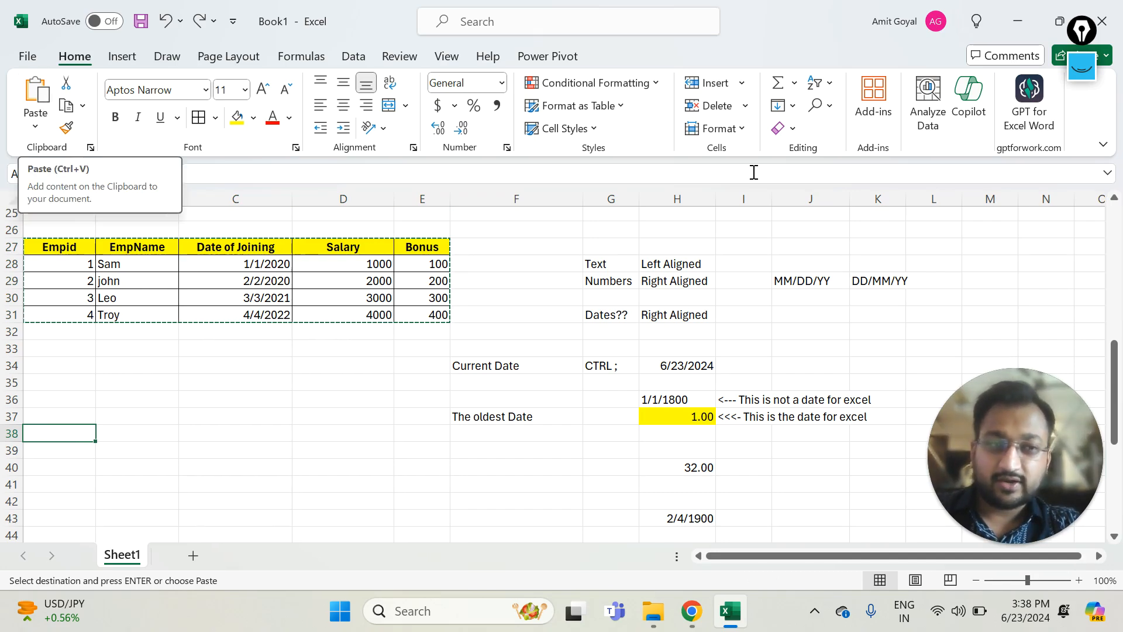
left_click(1080, 70)
left_click(1080, 147)
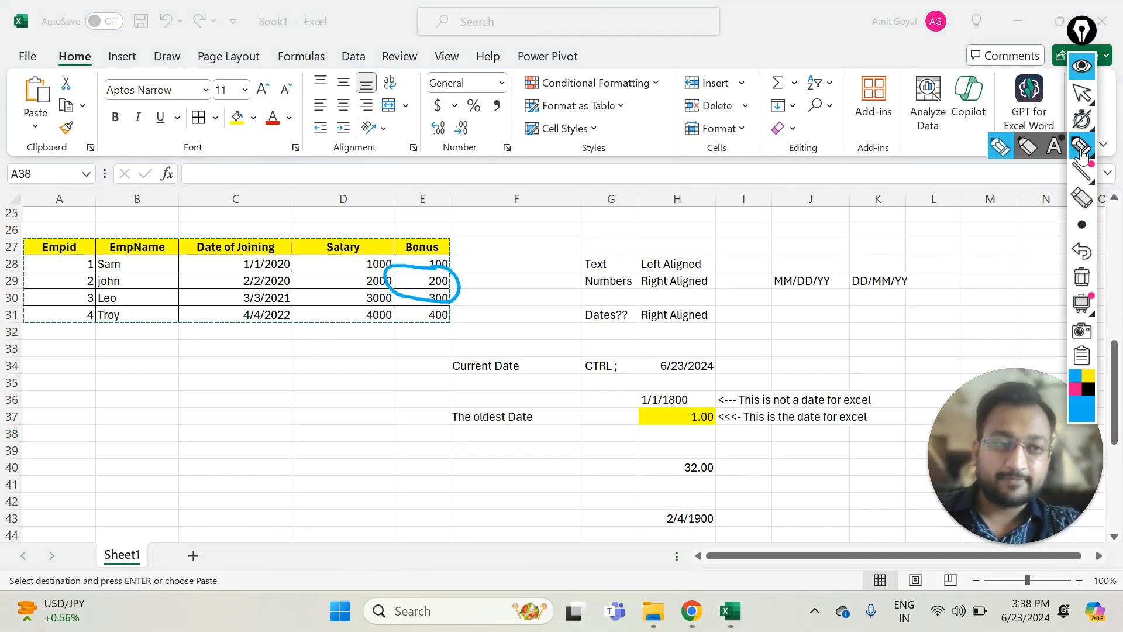
mouse_move(26, 93)
left_mouse_down()
mouse_move(19, 124)
mouse_move(51, 102)
left_mouse_up()
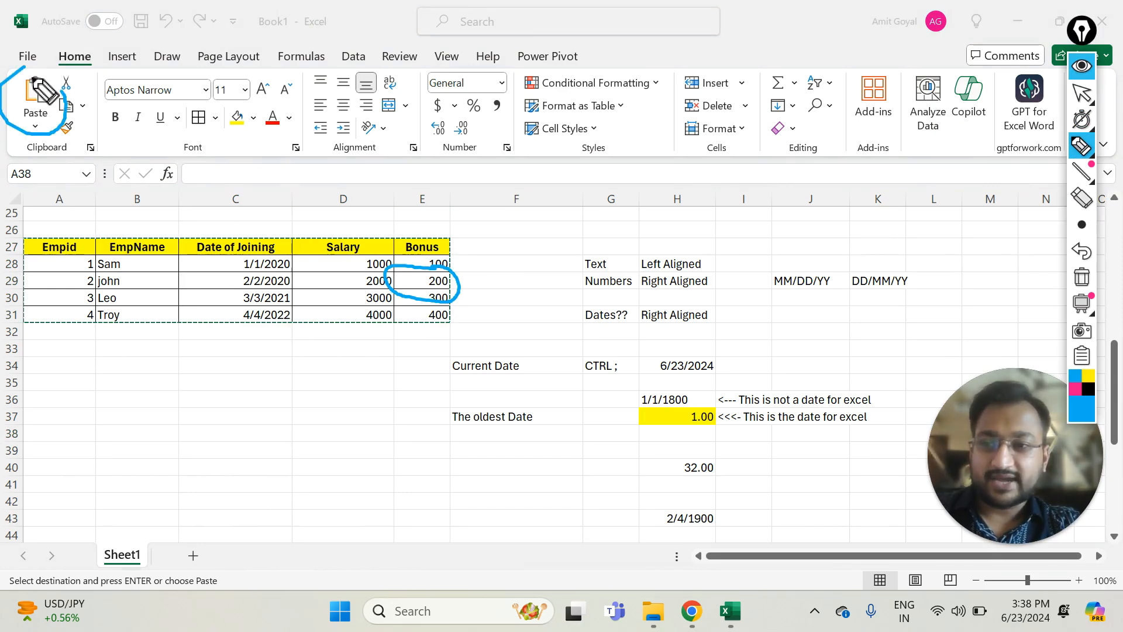
left_click(1082, 94)
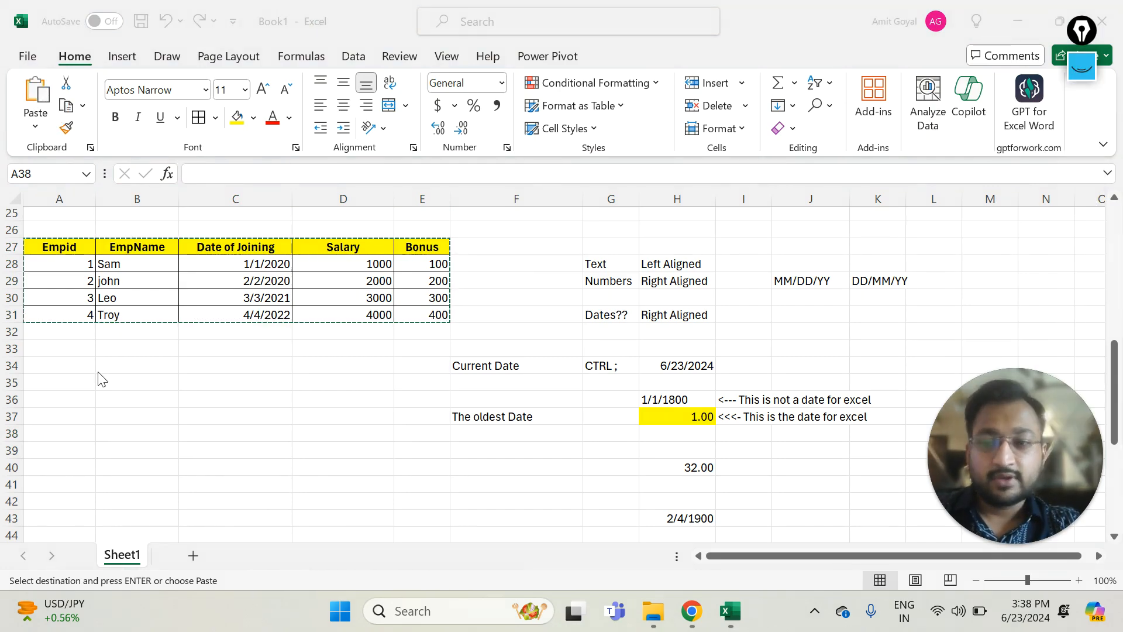
Paste the copied employee table at A38, and reselect the original table A27:E31
left_click(37, 100)
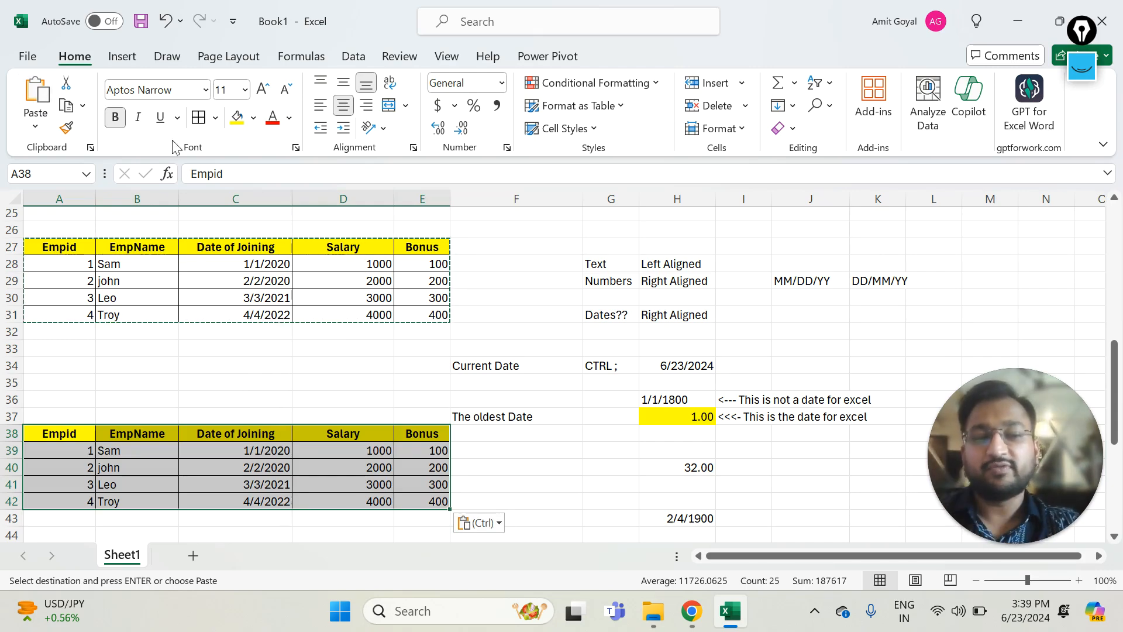
left_click(267, 298)
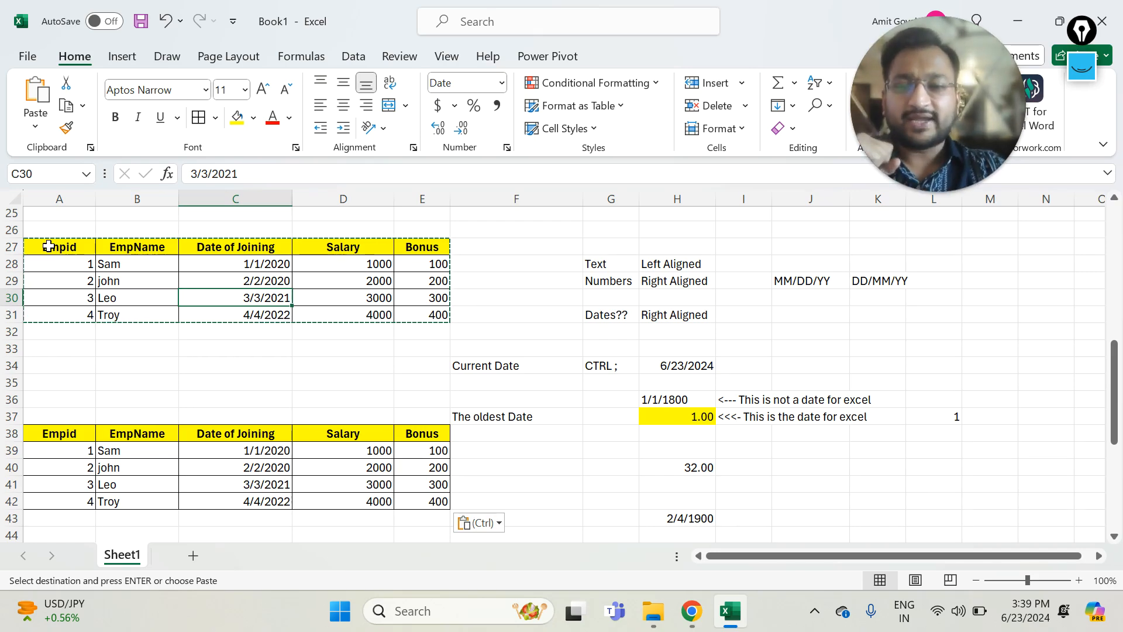
left_click_drag(47, 249, 413, 325)
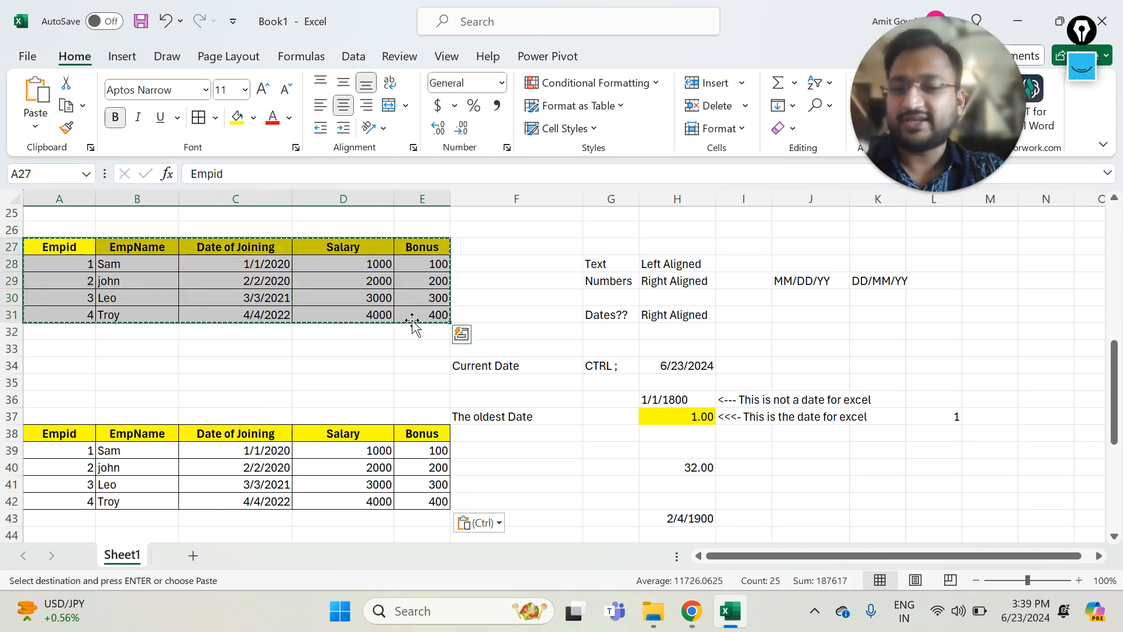
left_click_drag(37, 243, 484, 301)
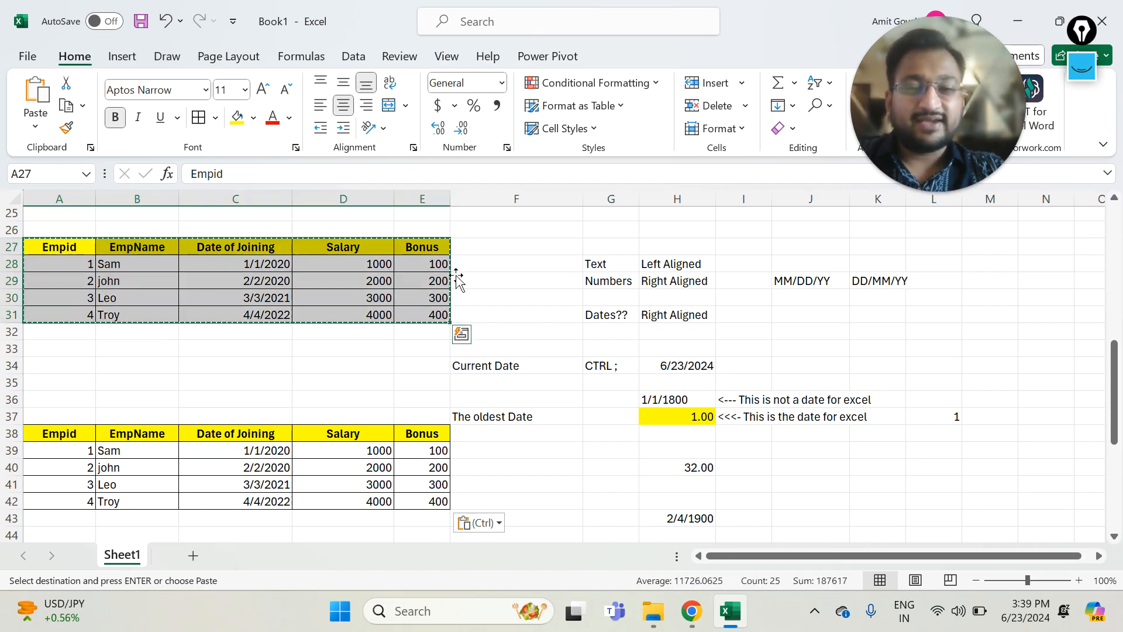
left_click(505, 191)
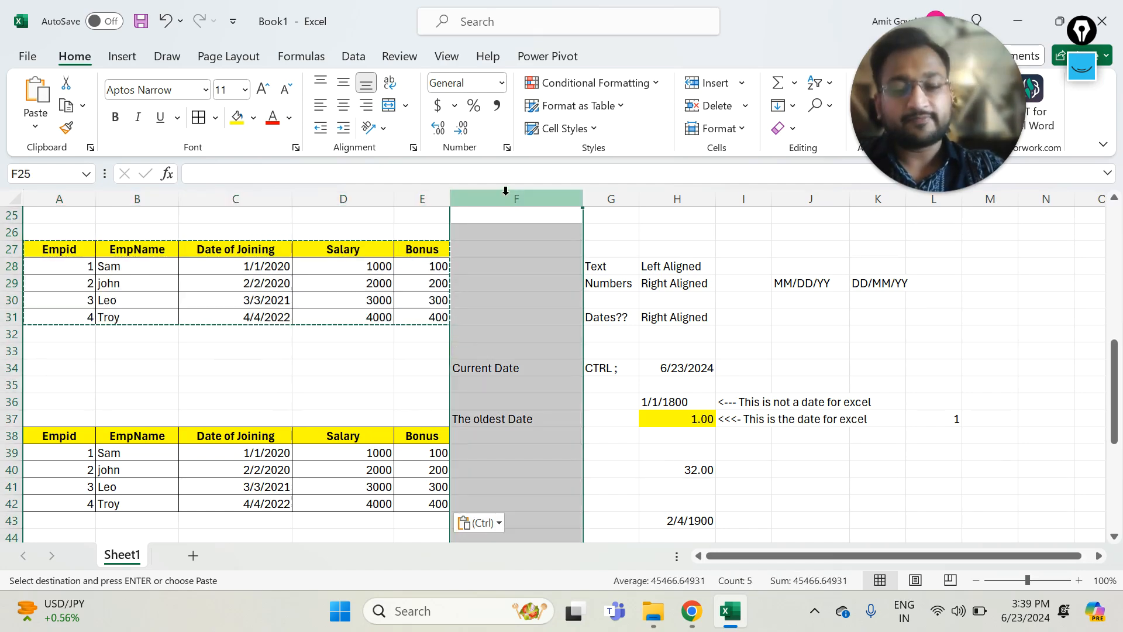
key("Escape")
key("ctrl+shift+plus")
key("ctrl+shift+plus")
key("ctrl+shift+plus")
key("ctrl+shift+plus")
key("ctrl+shift+plus")
key("ctrl+minus")
key("ctrl+minus")
key("ctrl+minus")
key("ctrl+minus")
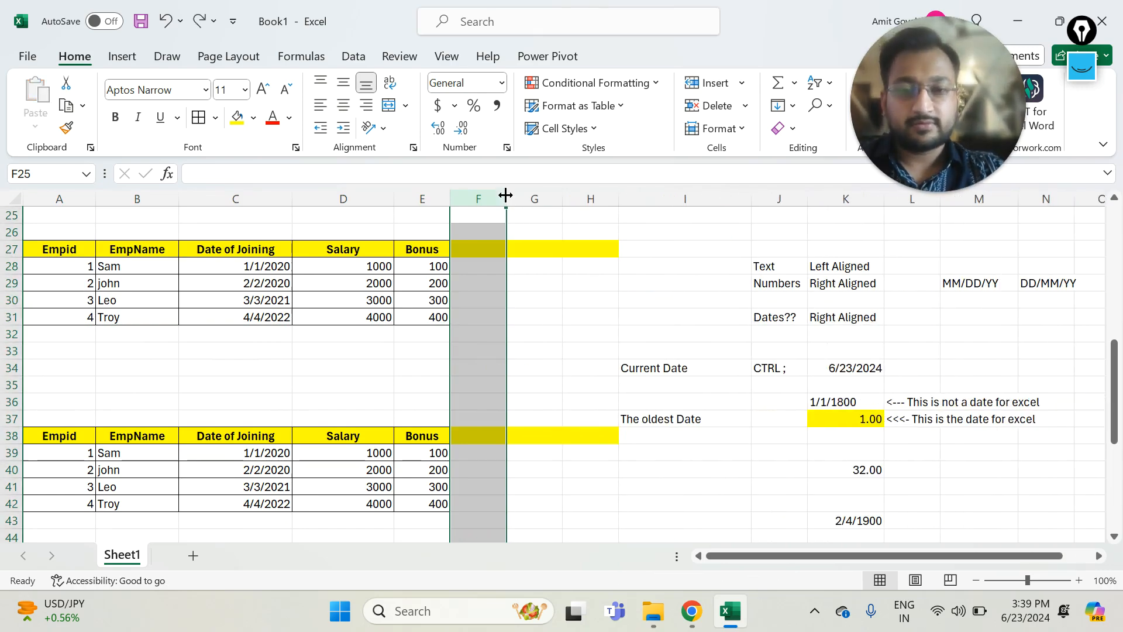
key("ctrl+minus")
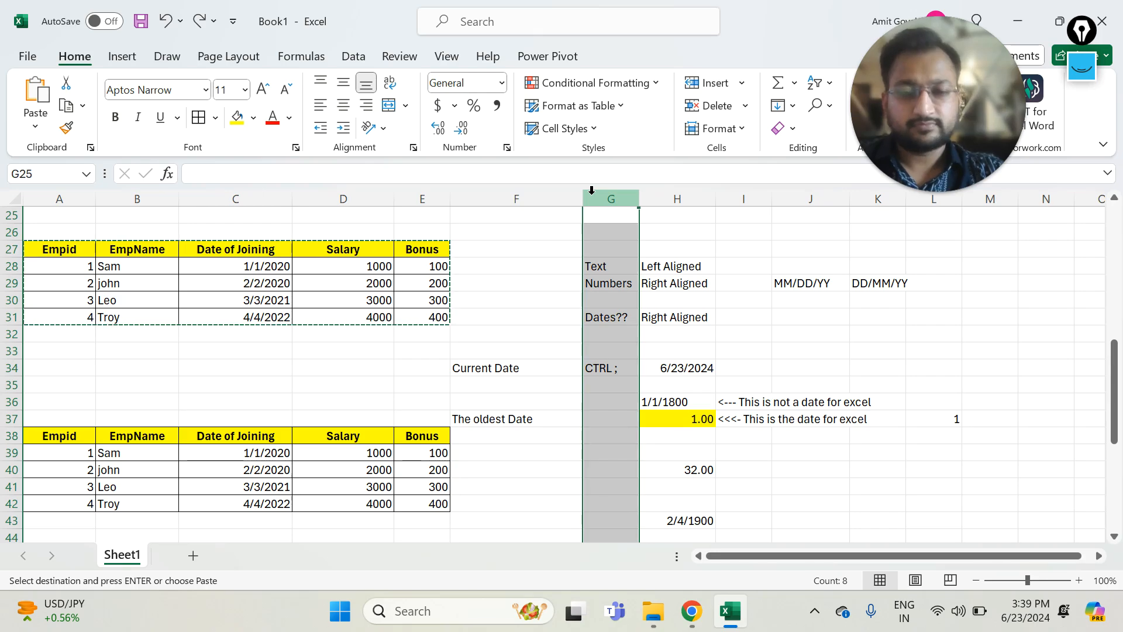
Insert three blank columns before column G and enter the heading Values in G27
key("Escape")
key("ctrl+shift+plus")
key("ctrl+shift+plus")
key("ctrl+shift+plus")
key("Down")
key("Down")
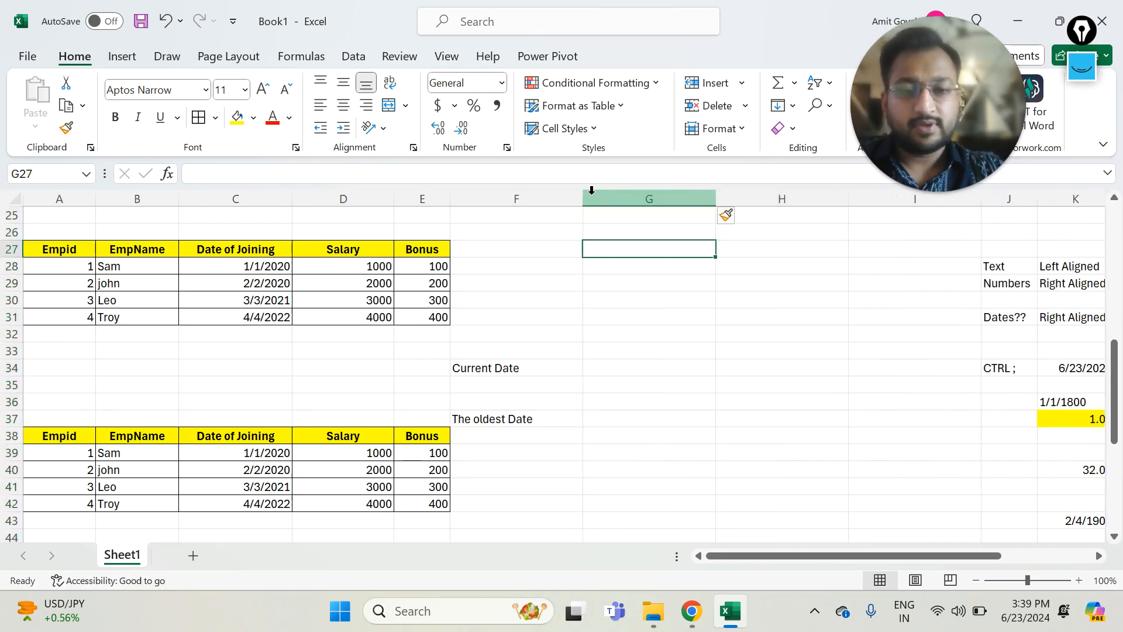
type("Values")
key("Return")
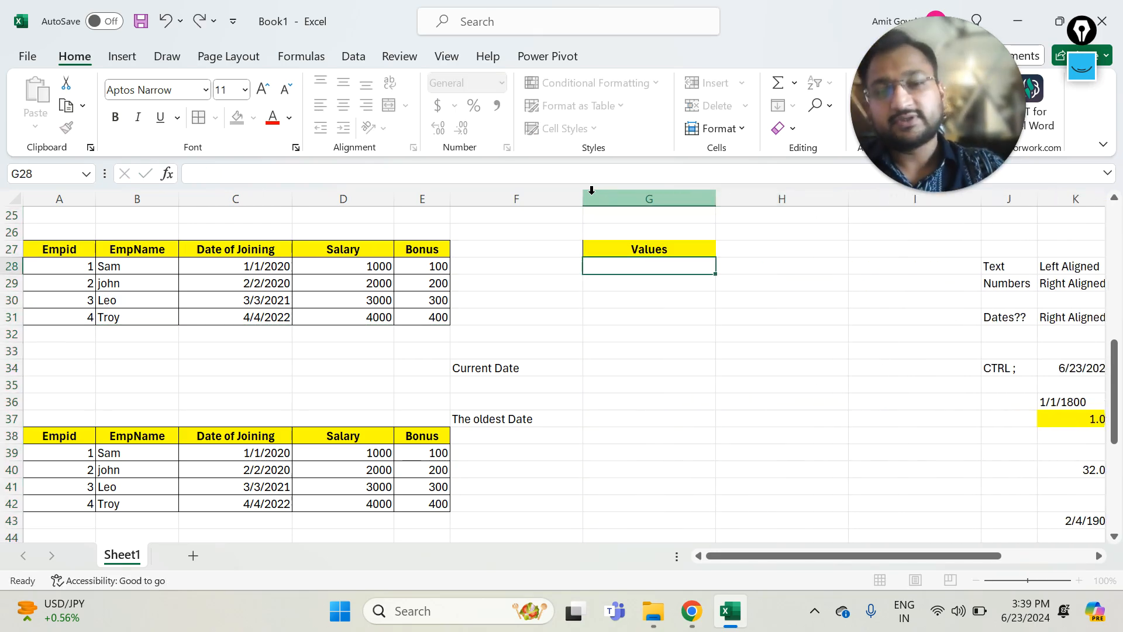
Move through the original employee table from the Empid header and along Sam's row to the bonus formula in E28
key("Left")
key("Left")
key("Left")
key("Left")
key("Left")
key("Left")
key("Up")
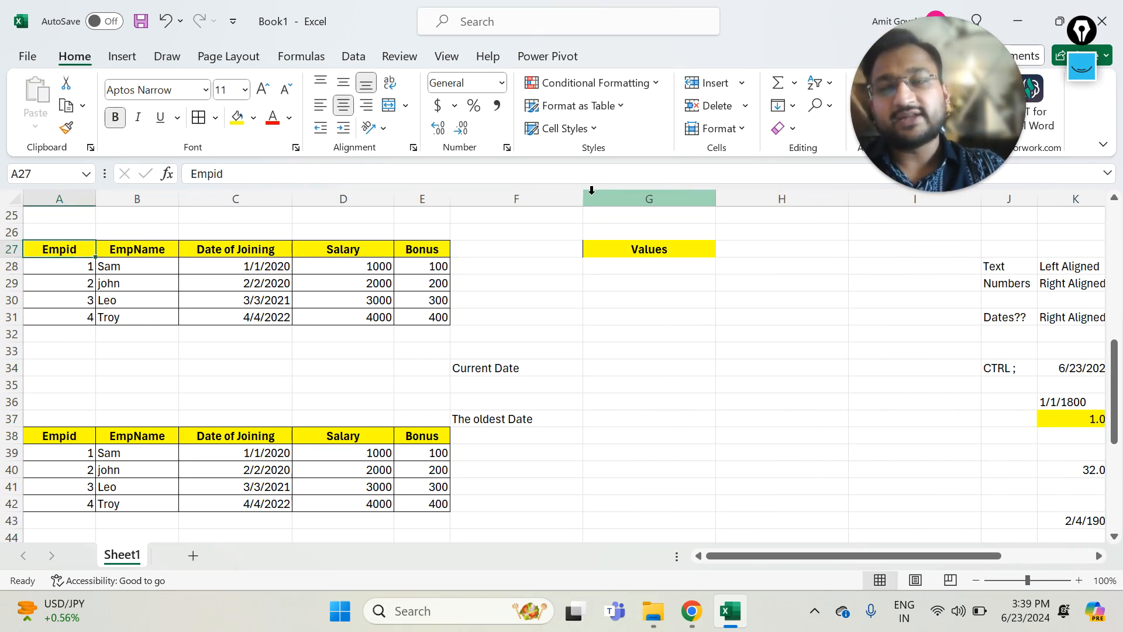
key("Down")
key("Right")
key("Right")
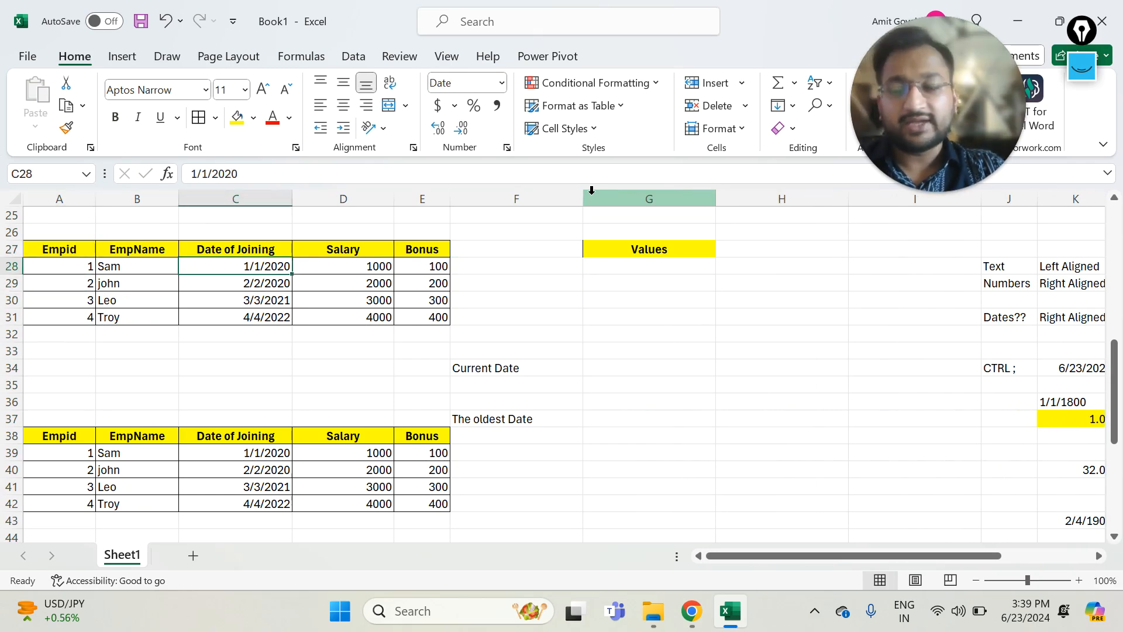
key("Right")
key("Right")
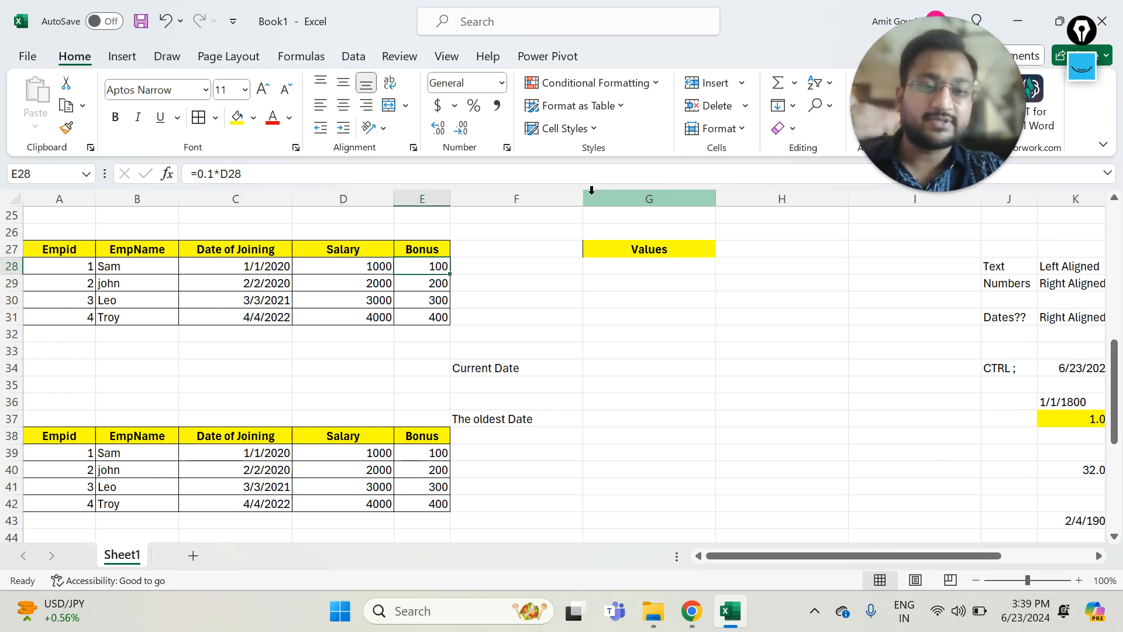
Enter Formulas in G28 and Formatting in G29 below the Values heading
key("Right")
key("Right")
type("F")
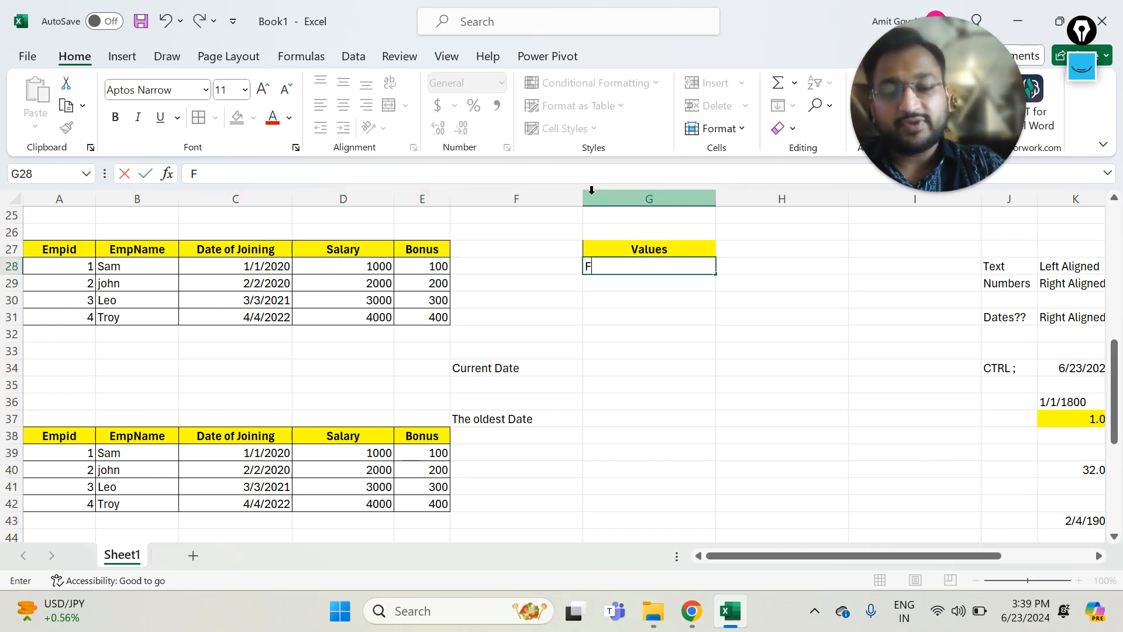
type("ormulas")
key("Return")
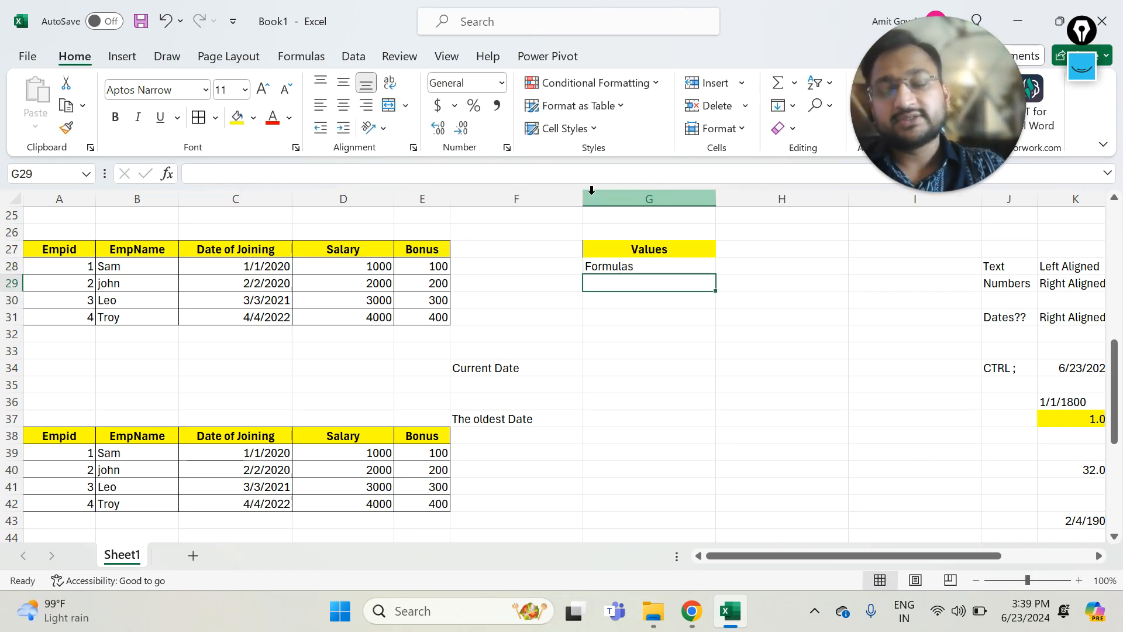
type("Formatti")
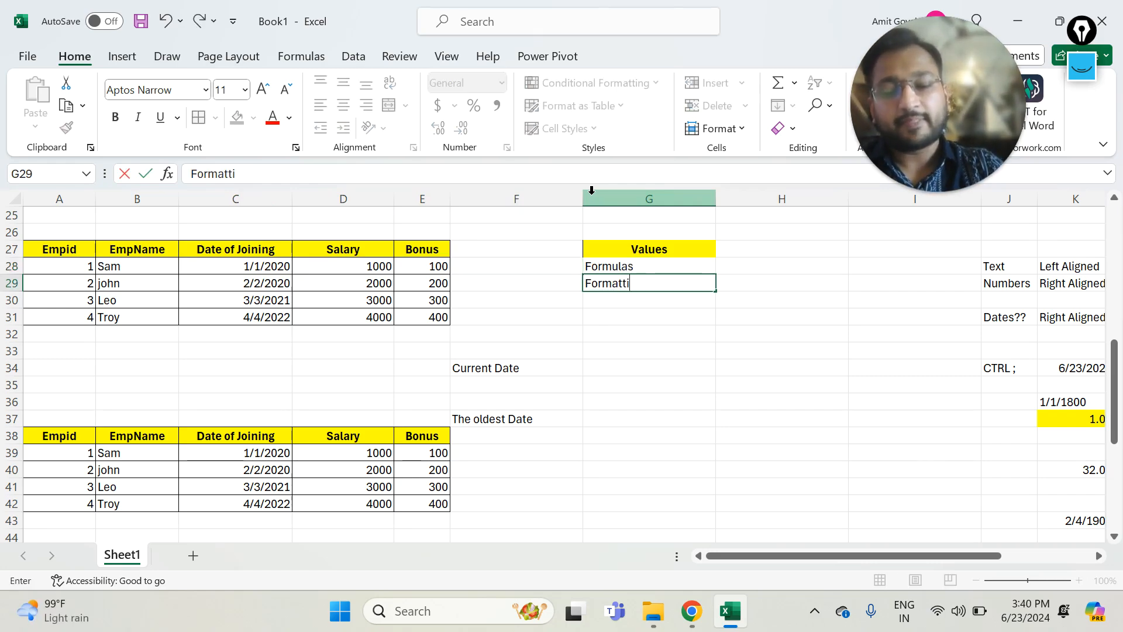
type("ng")
key("Return")
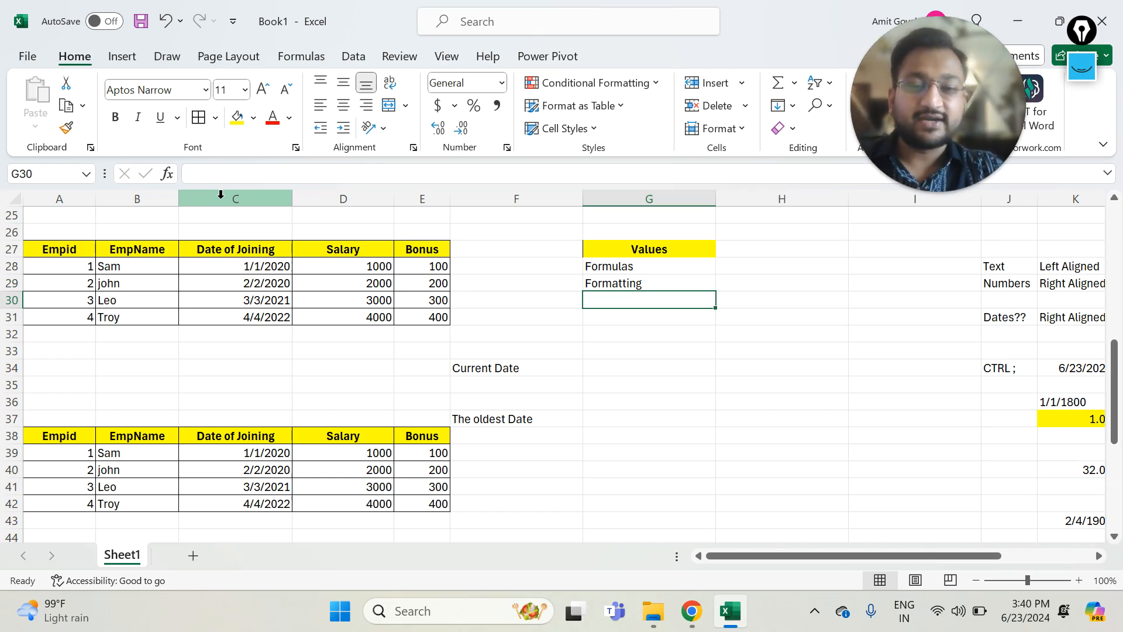
Review the Bonus formulas in column E, the whole employee table, and the list in G27:G29
left_click(618, 270)
left_click_drag(444, 269, 428, 326)
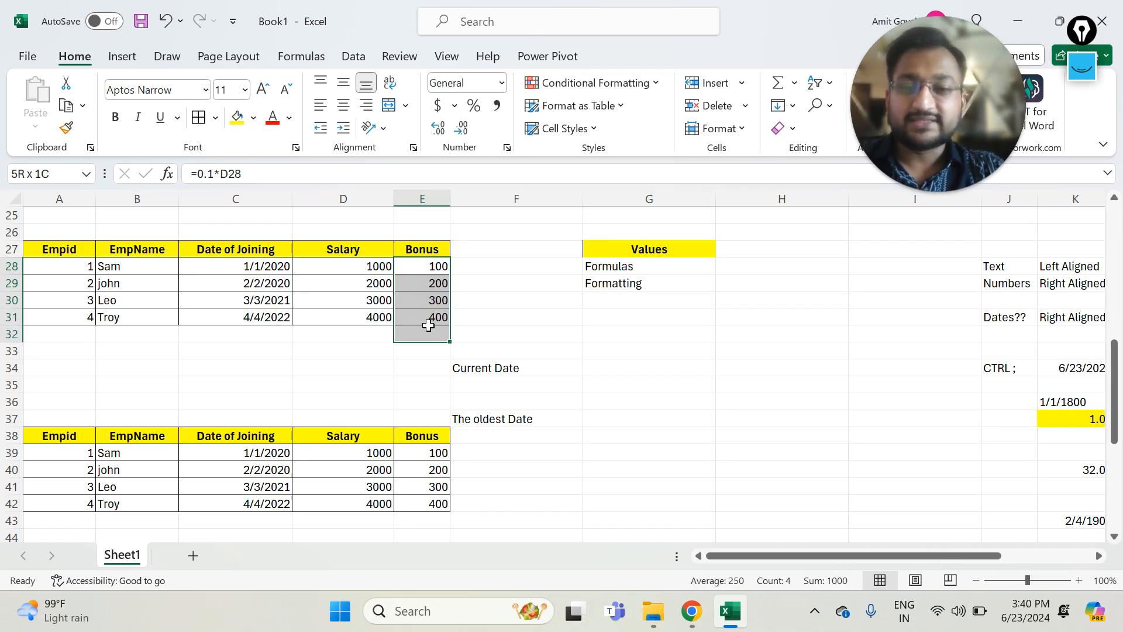
left_click(421, 265)
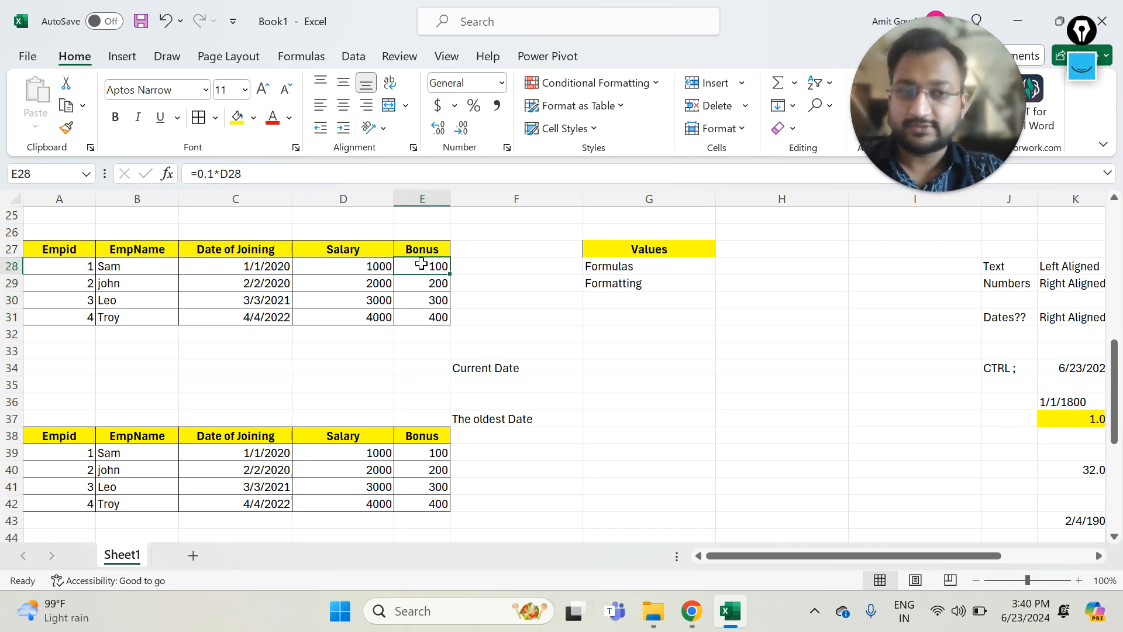
left_click(64, 249)
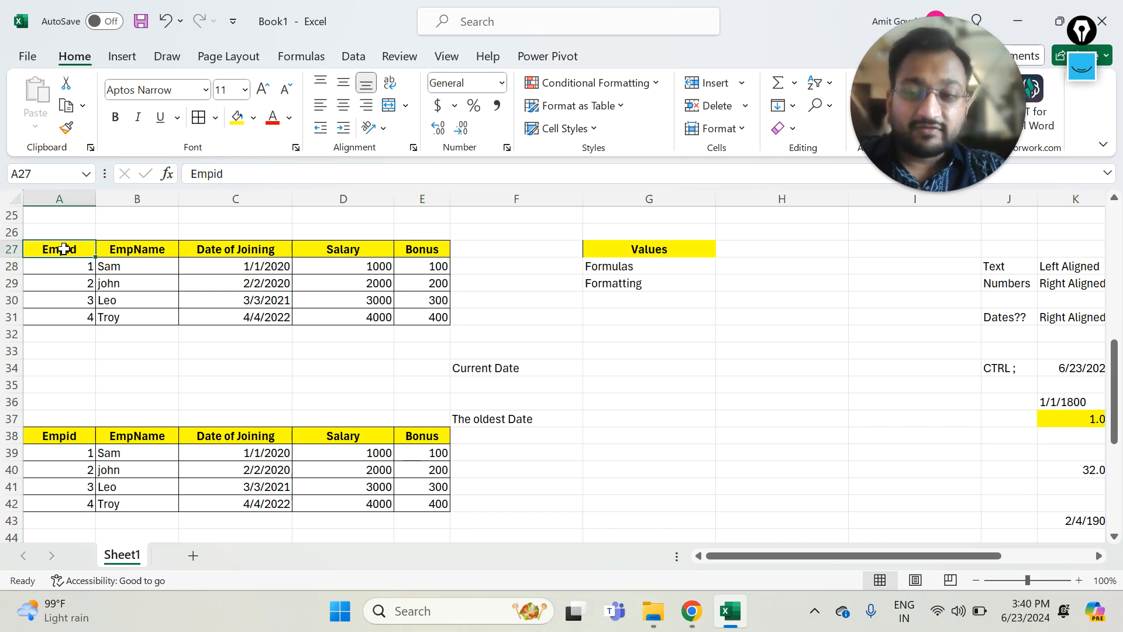
left_click_drag(64, 249, 417, 309)
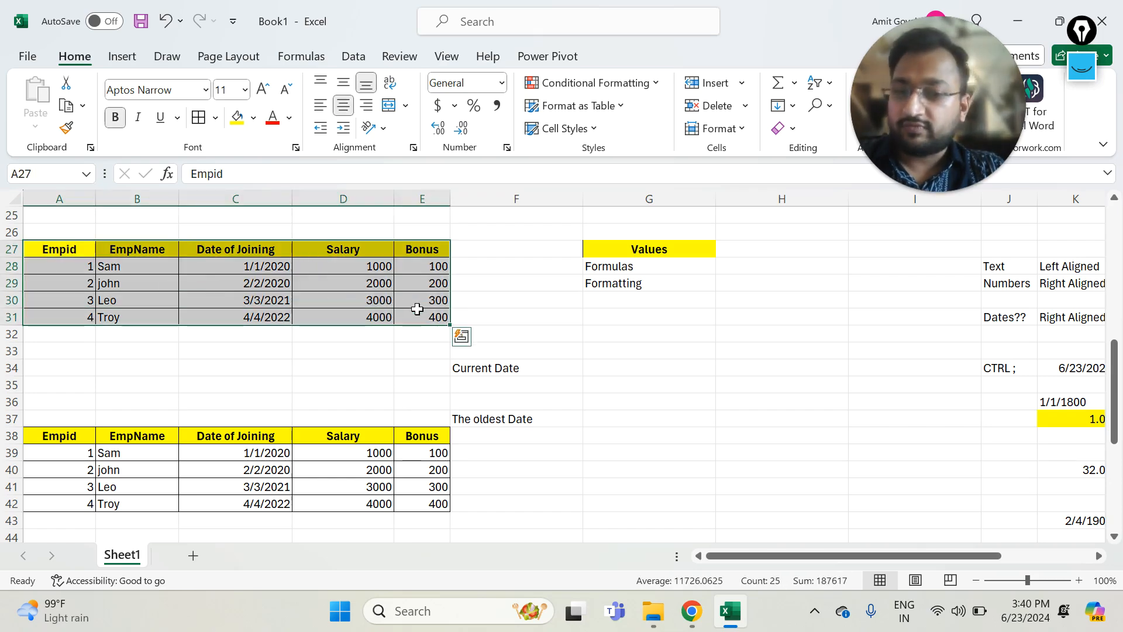
left_click(604, 255)
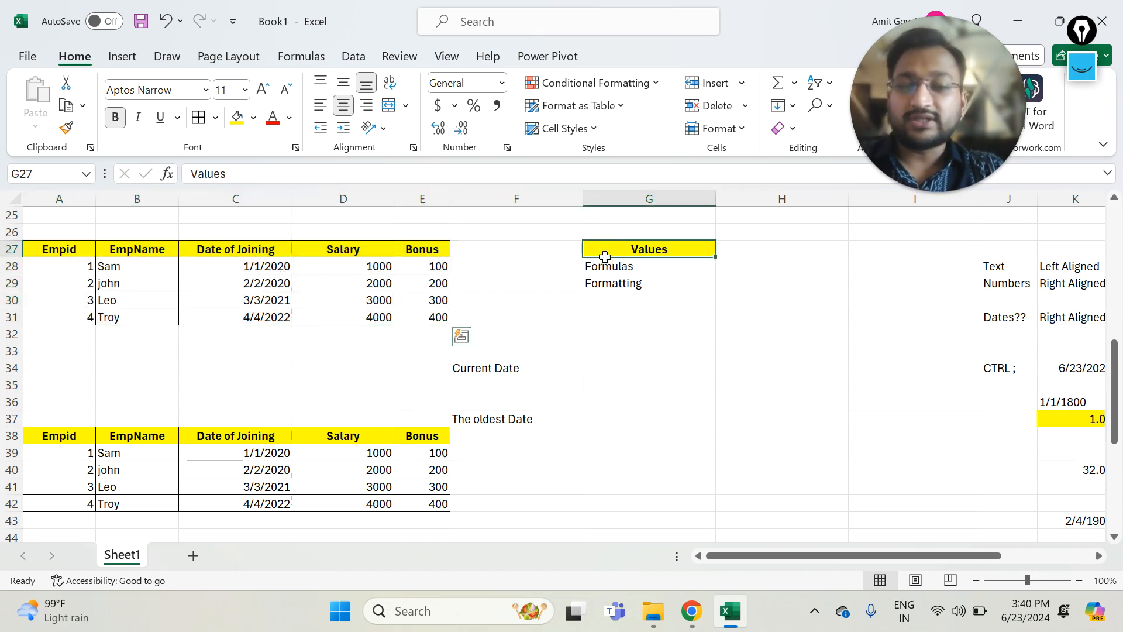
left_click_drag(604, 255, 606, 285)
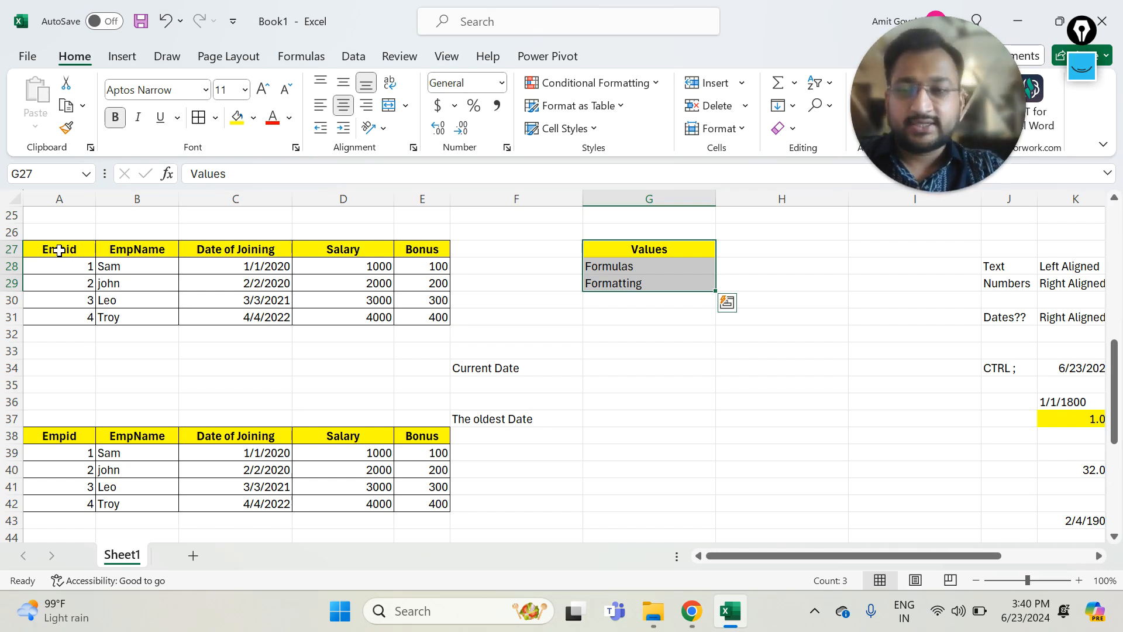
Copy the employee table A27:E31 and choose A48 as the paste destination
left_click_drag(60, 251, 404, 315)
key("ctrl+c")
scroll(404, 315, "down", 6)
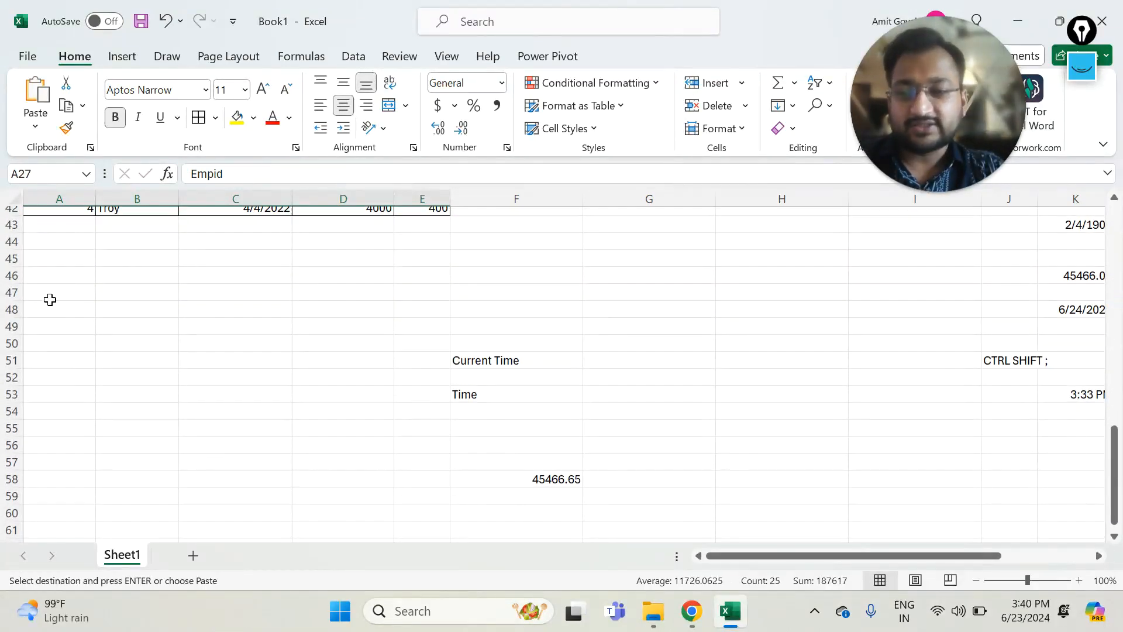
left_click(50, 301)
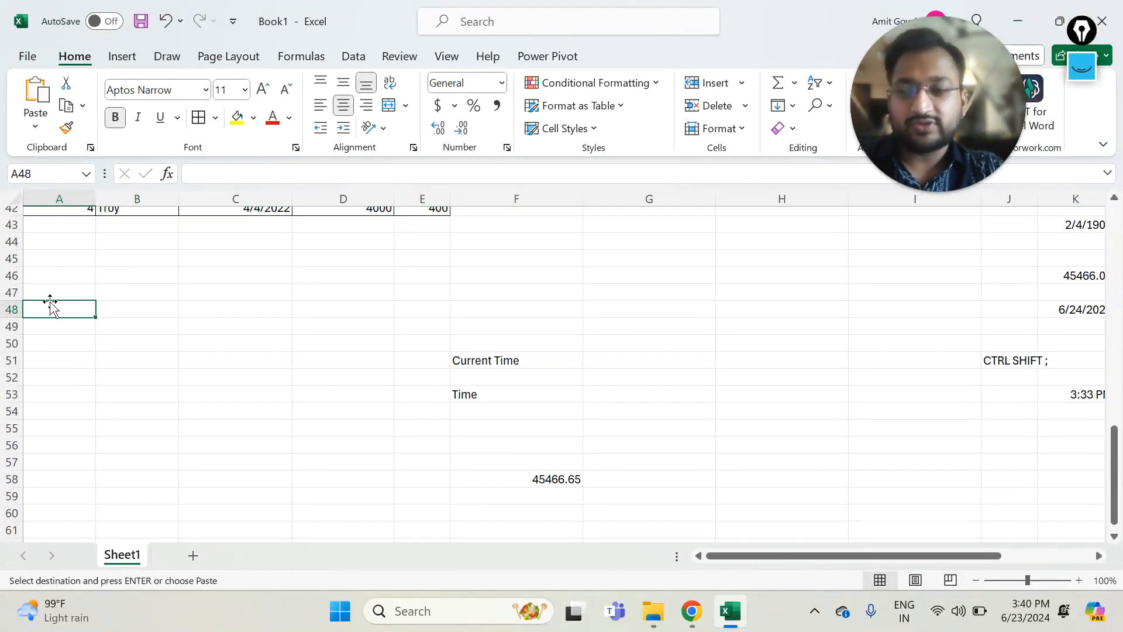
Clear the old screen annotations, and circle the Paste command and its dropdown arrow with the annotation pen
left_click(1082, 69)
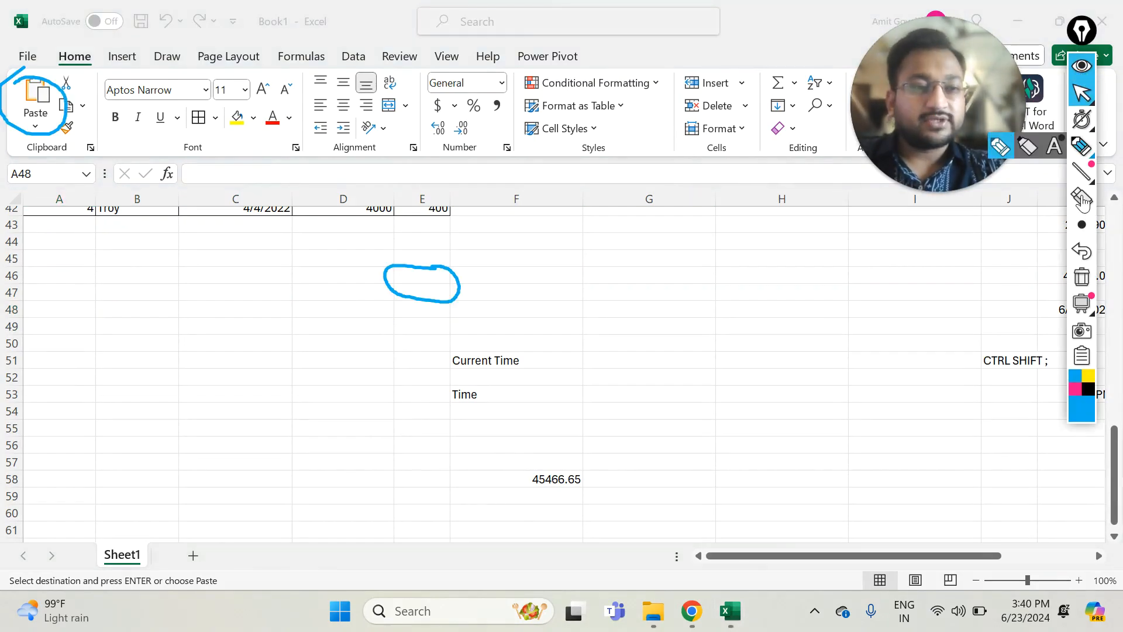
left_click(1082, 276)
left_click(1085, 143)
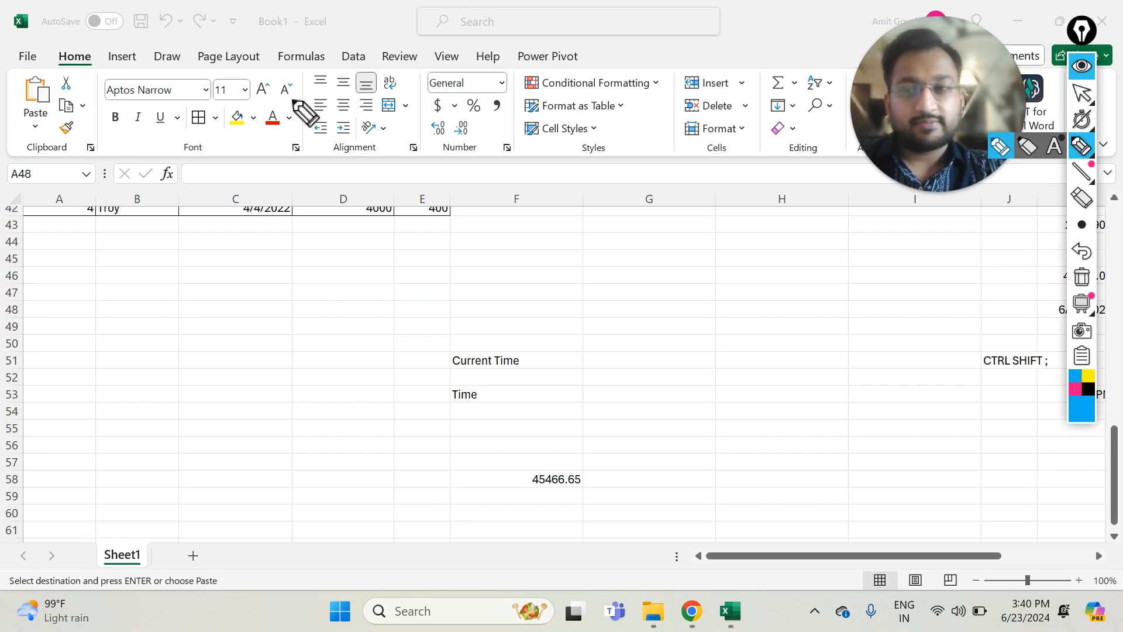
mouse_move(27, 71)
left_mouse_down()
mouse_move(12, 130)
mouse_move(46, 77)
mouse_move(30, 78)
mouse_move(20, 125)
mouse_move(35, 115)
left_mouse_up()
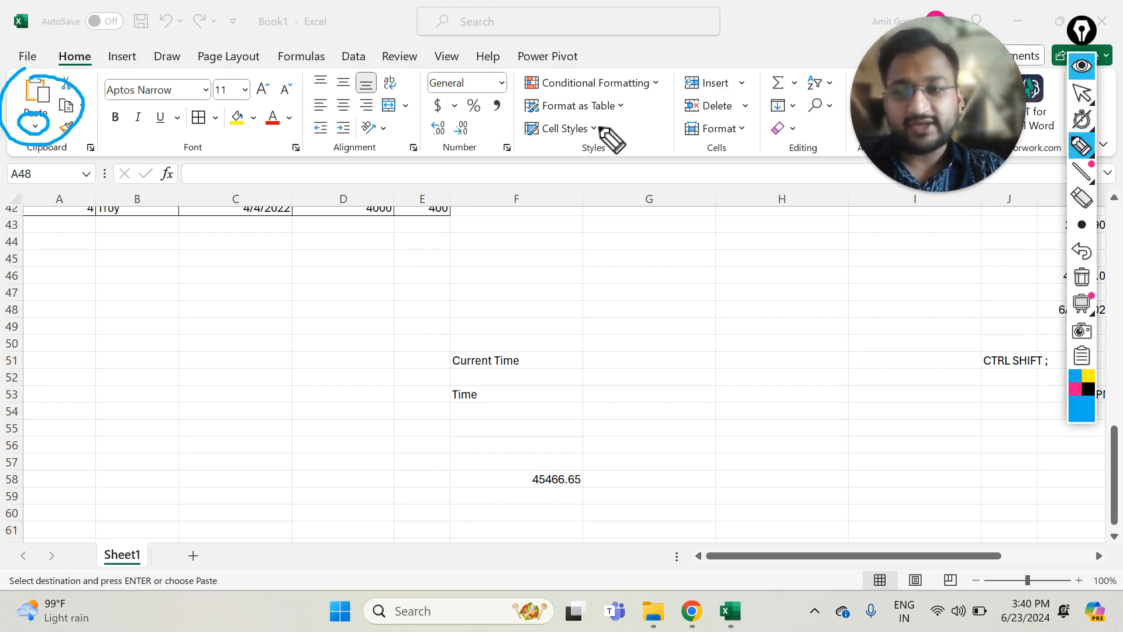
left_click(1082, 92)
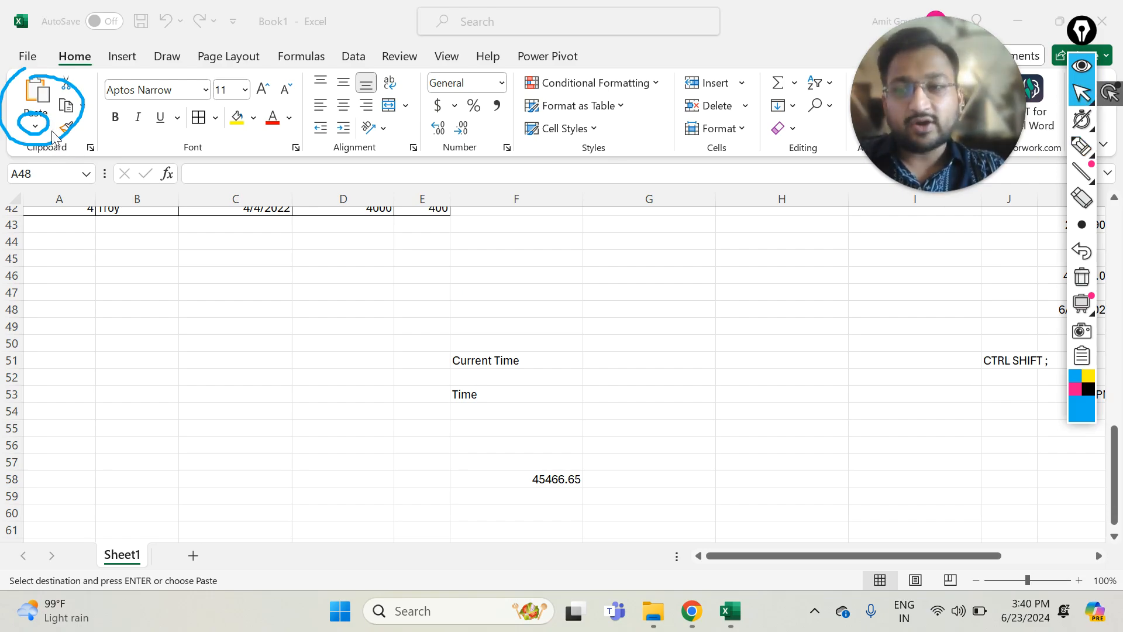
Paste only the values of the copied employee table at A48 using Paste Special
left_click(32, 124)
left_click(34, 125)
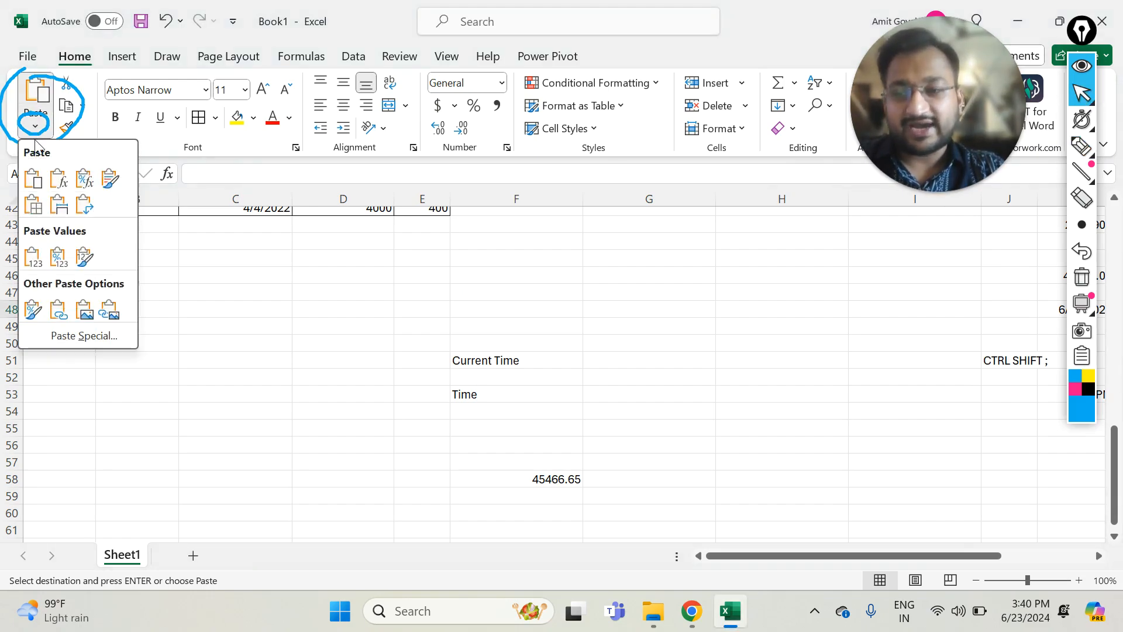
left_click(64, 336)
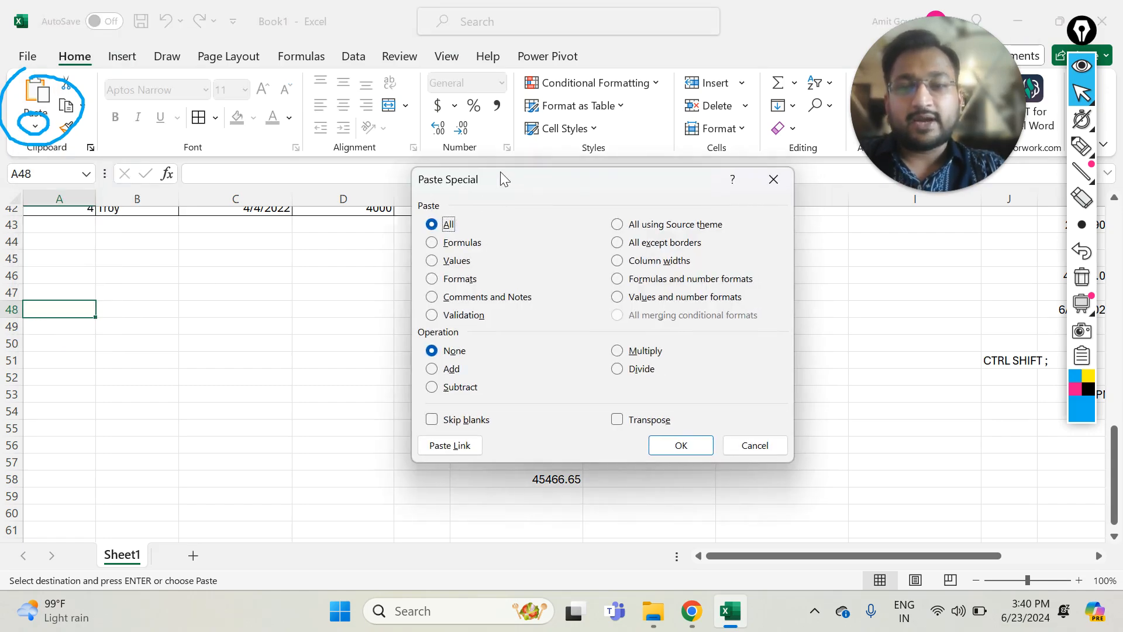
left_click_drag(500, 175, 480, 165)
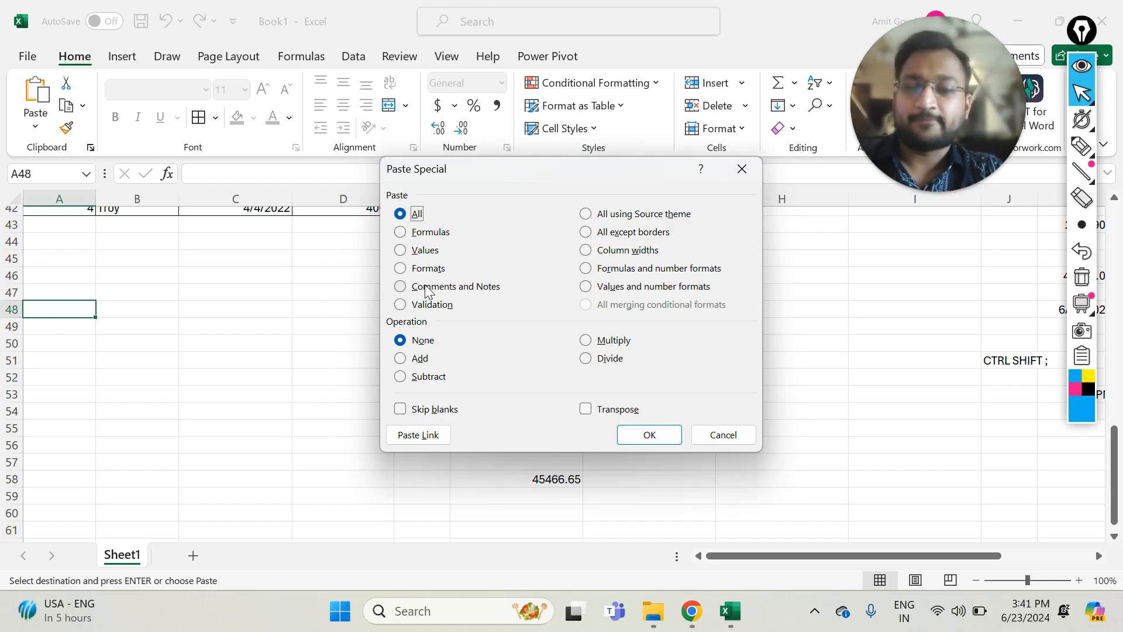
left_click(417, 252)
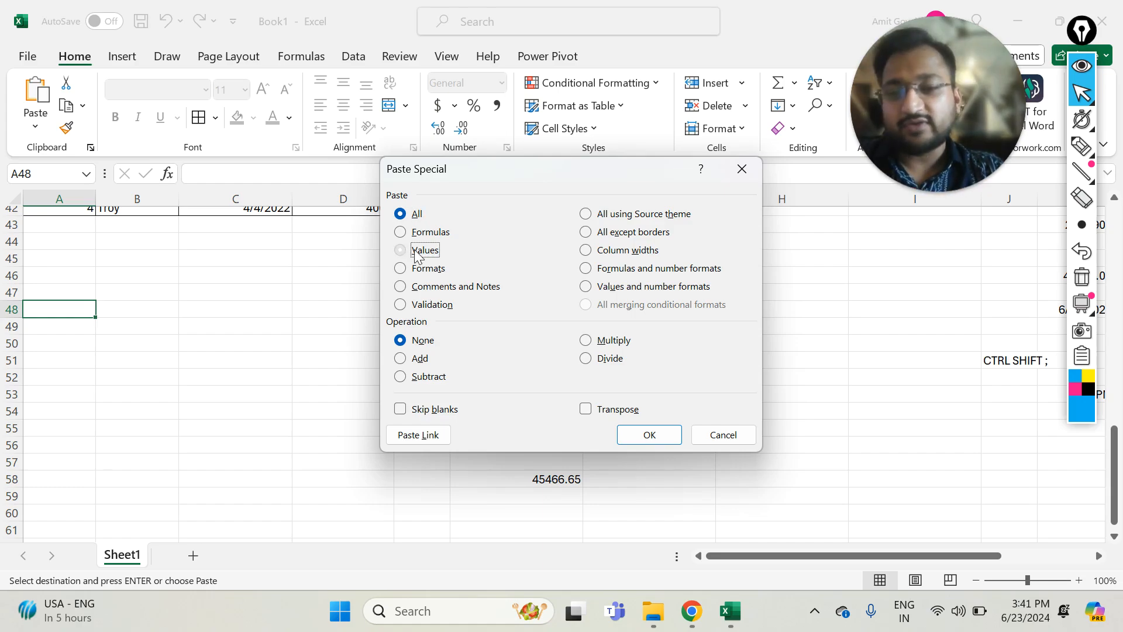
left_click(648, 435)
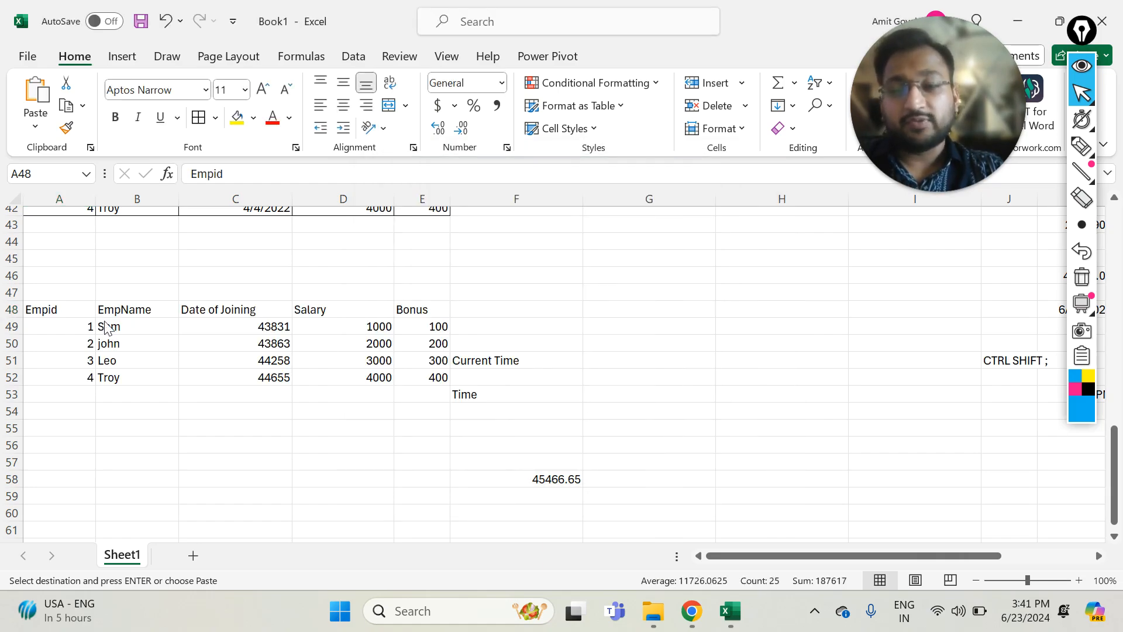
Inspect the values-only table from A48 to C52 and the first Date of Joining entry in C49
left_click(47, 310)
left_click_drag(47, 310, 242, 381)
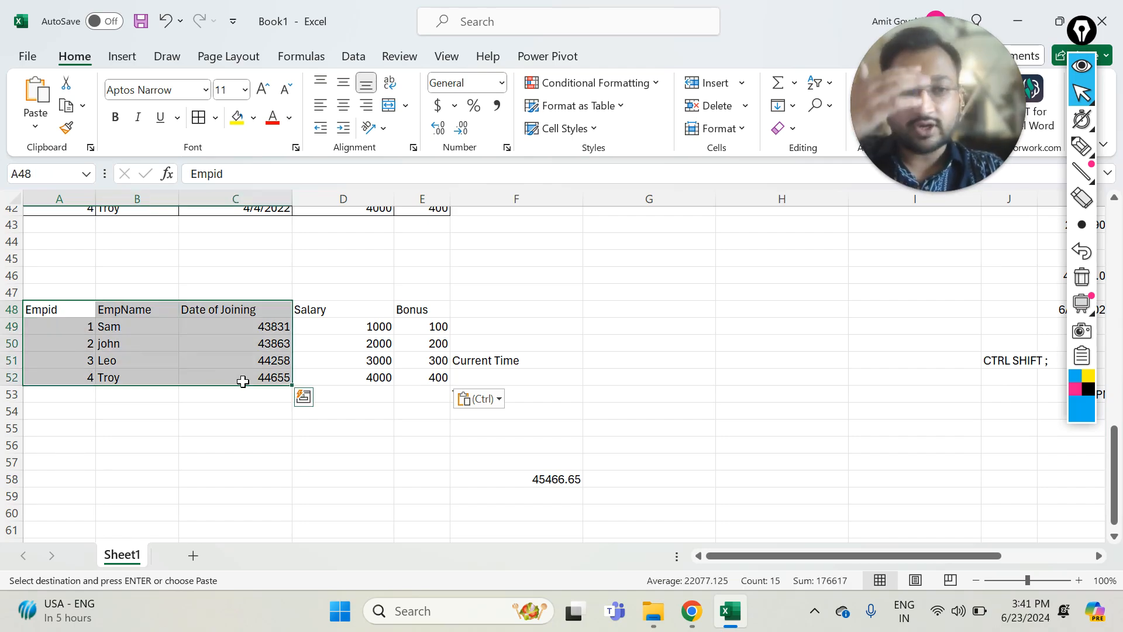
left_click(246, 331)
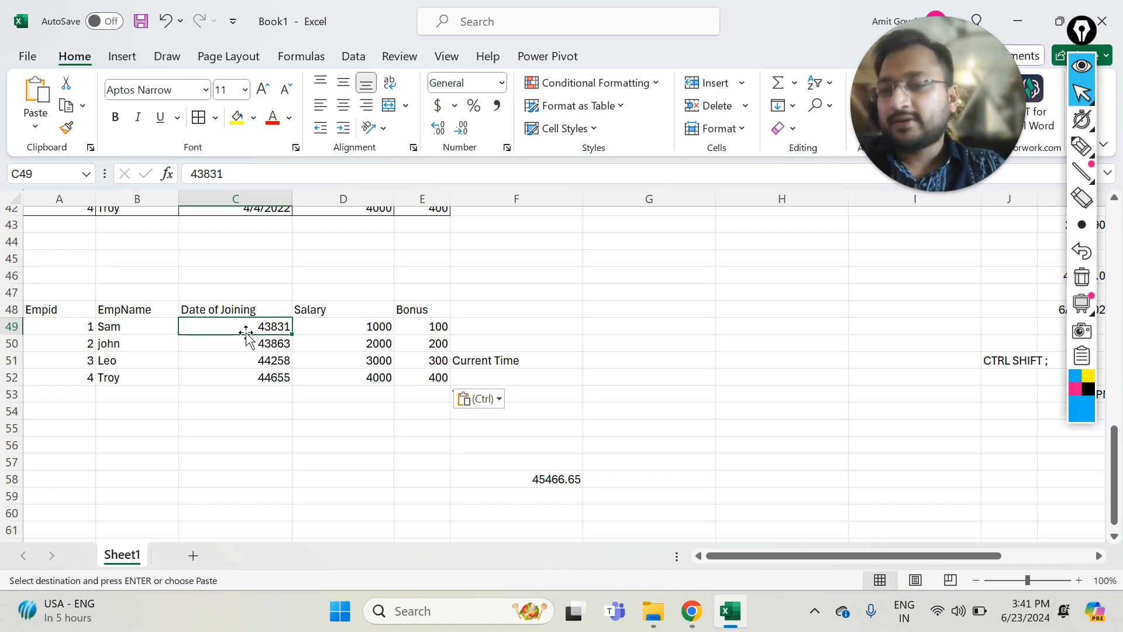
Inspect the values-only table at A48, checking the Bonus entries in E49, E51 and E52
left_click_drag(72, 307, 280, 361)
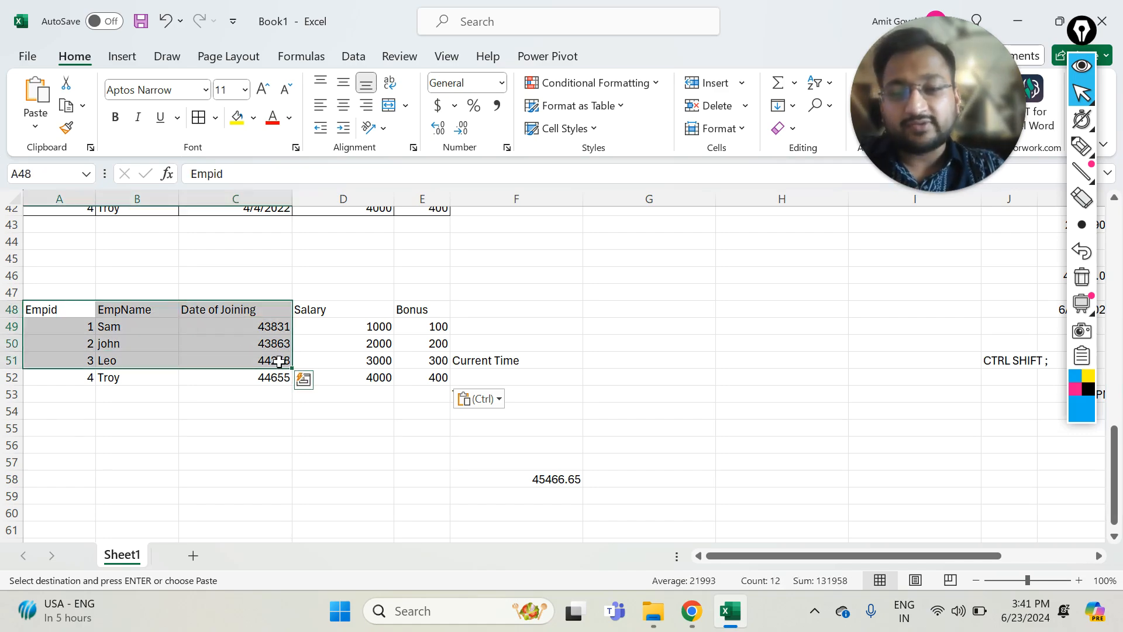
left_click(409, 326)
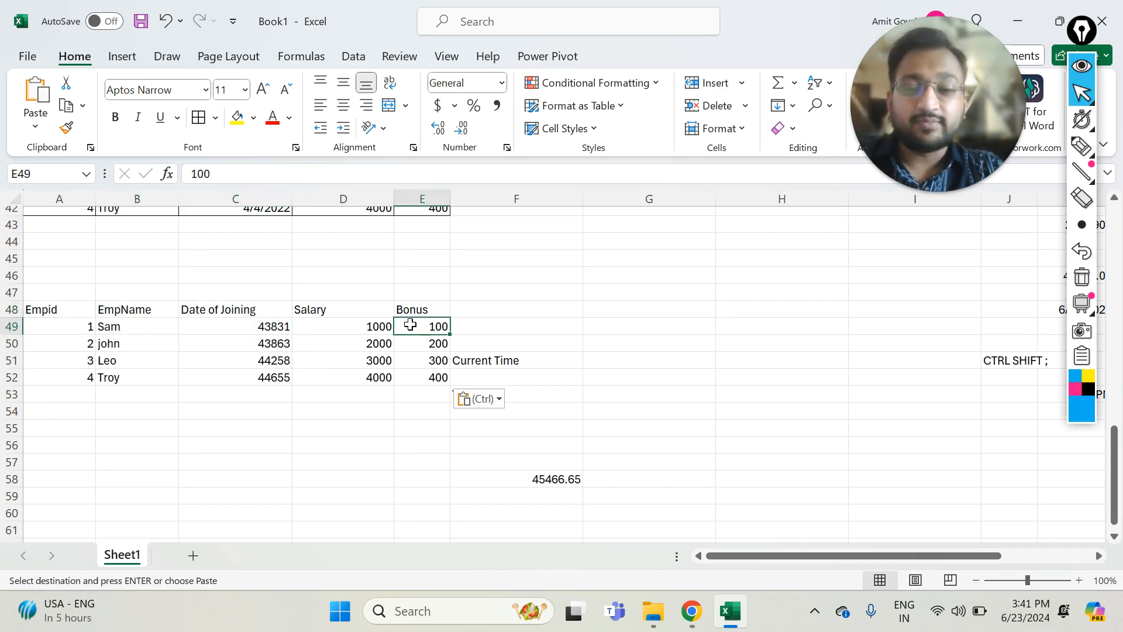
left_click(417, 358)
left_click(420, 375)
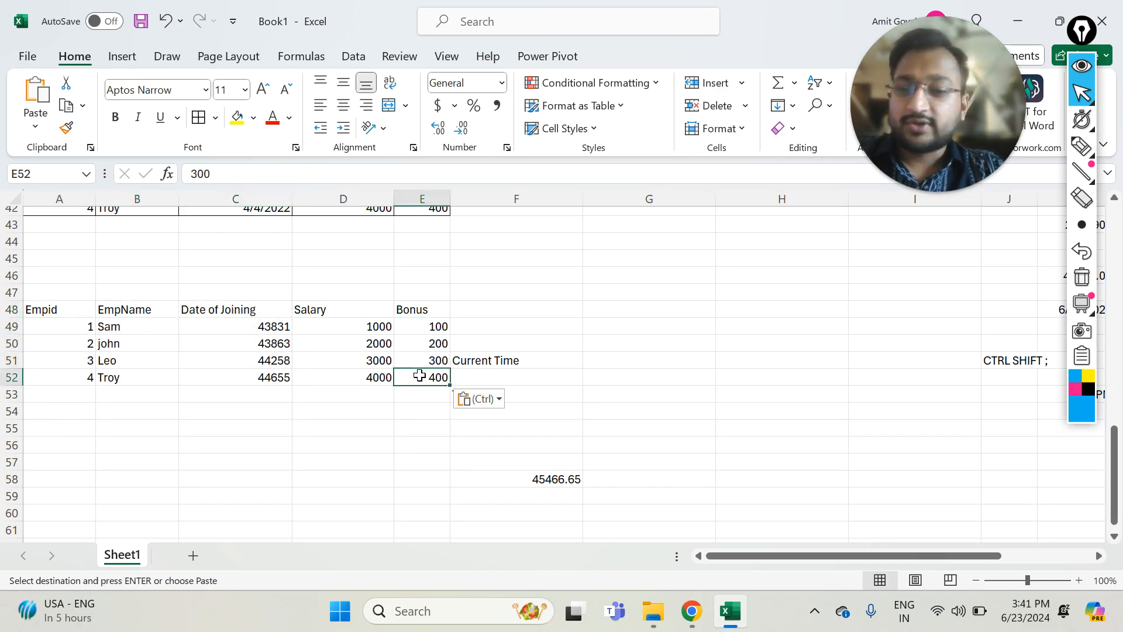
left_click(239, 175)
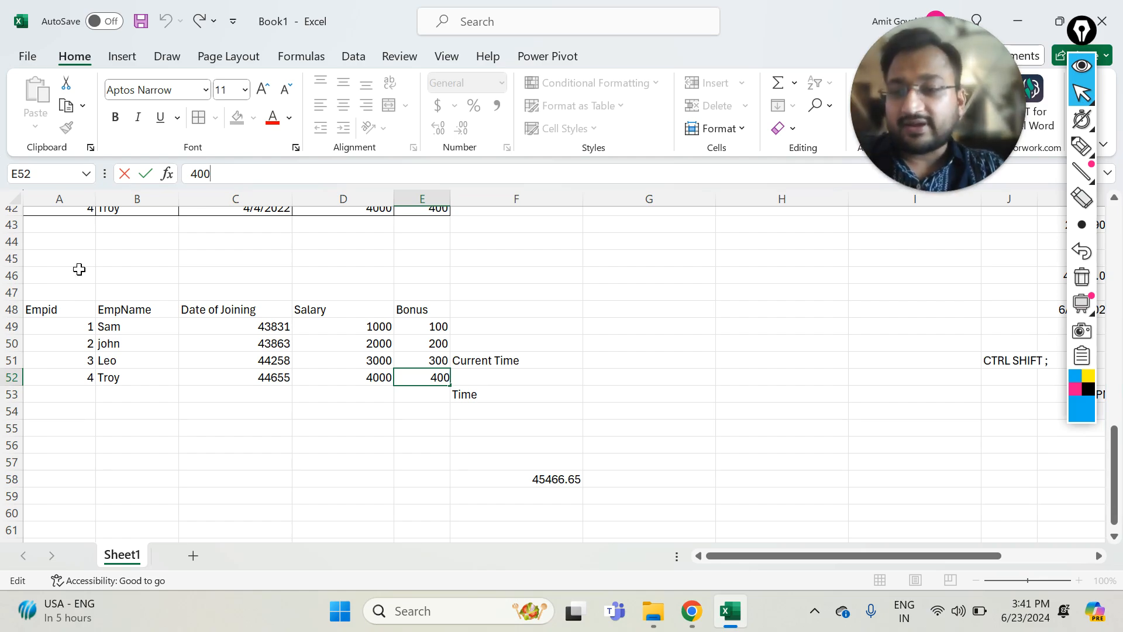
left_click(64, 312)
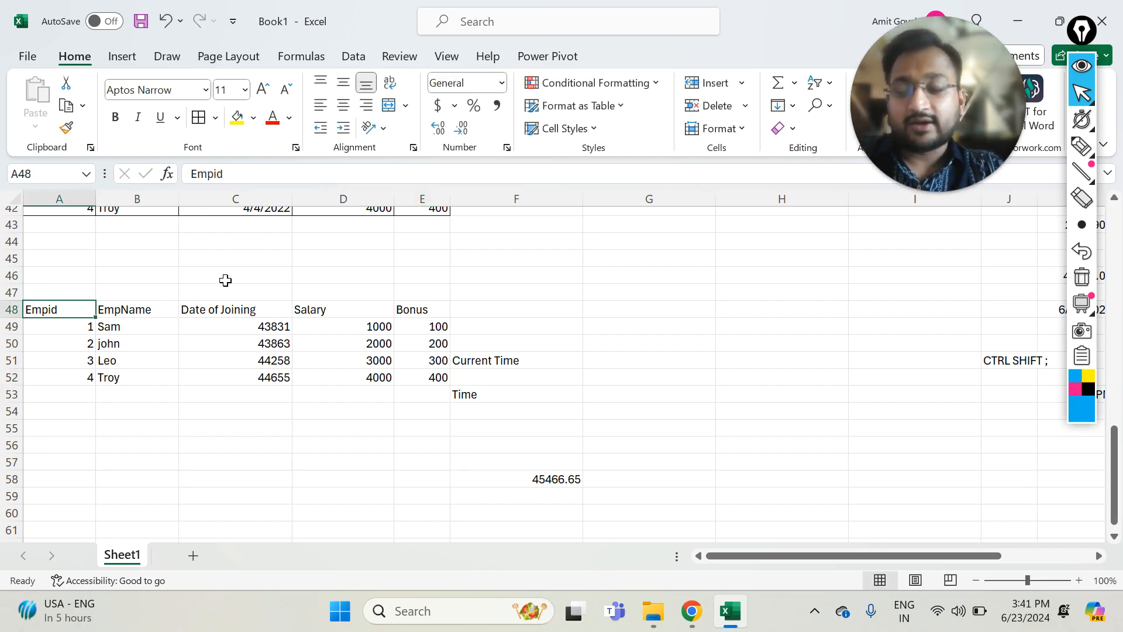
Copy the employee table A27:E31 again and open Paste Special with A48 as the destination
scroll(226, 280, "up", 6)
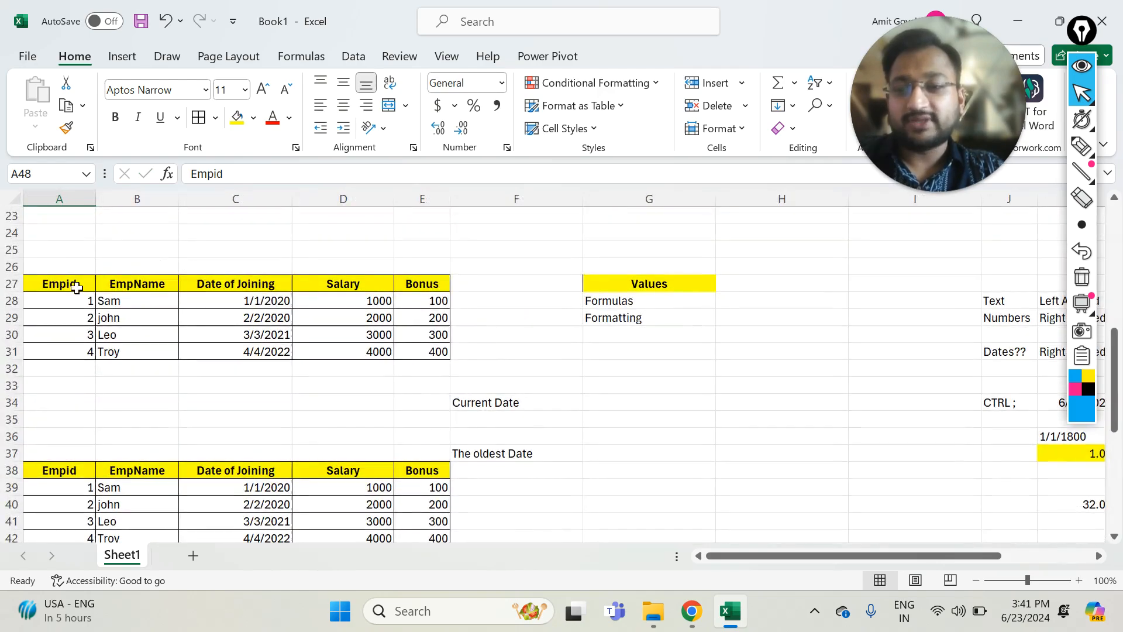
left_click_drag(77, 287, 418, 361)
key("ctrl+c")
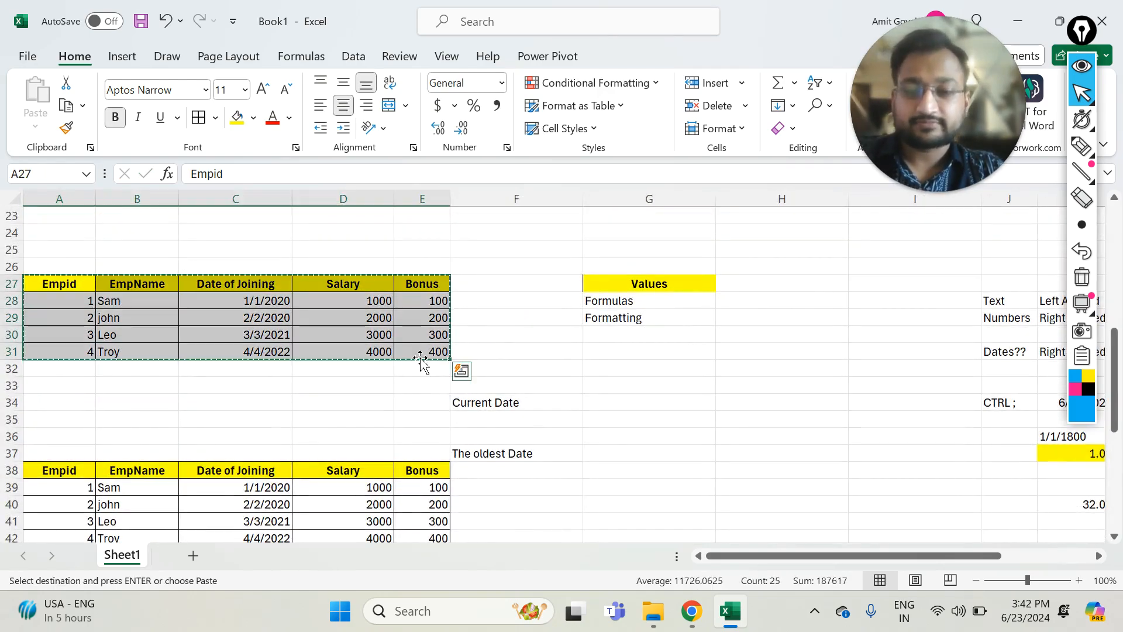
scroll(81, 418, "down", 4)
left_click(60, 417)
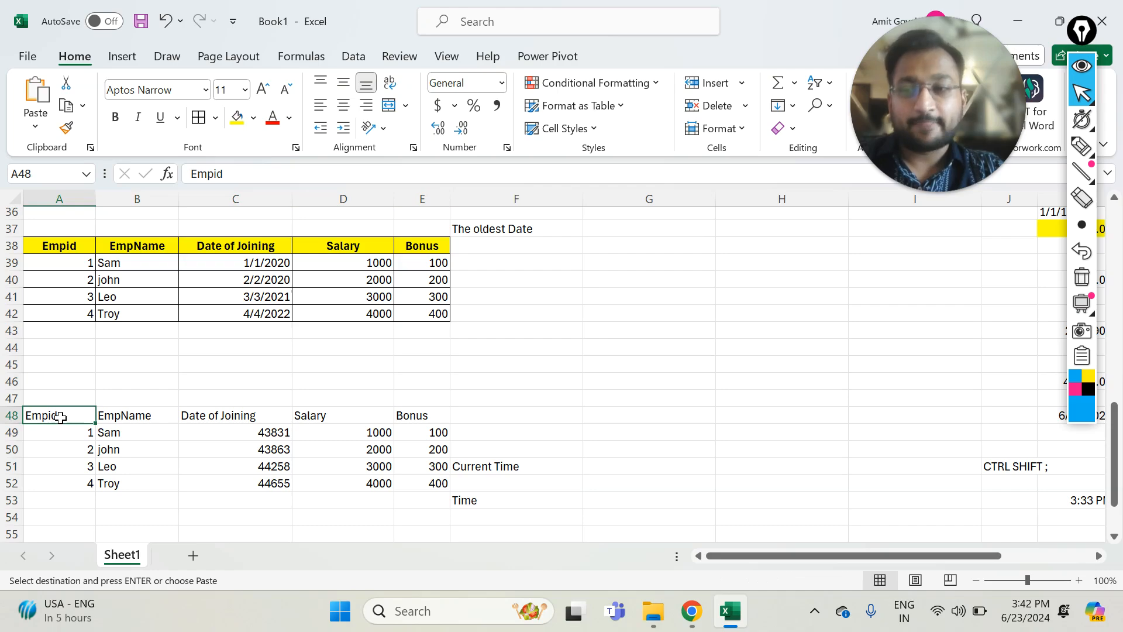
left_click(36, 124)
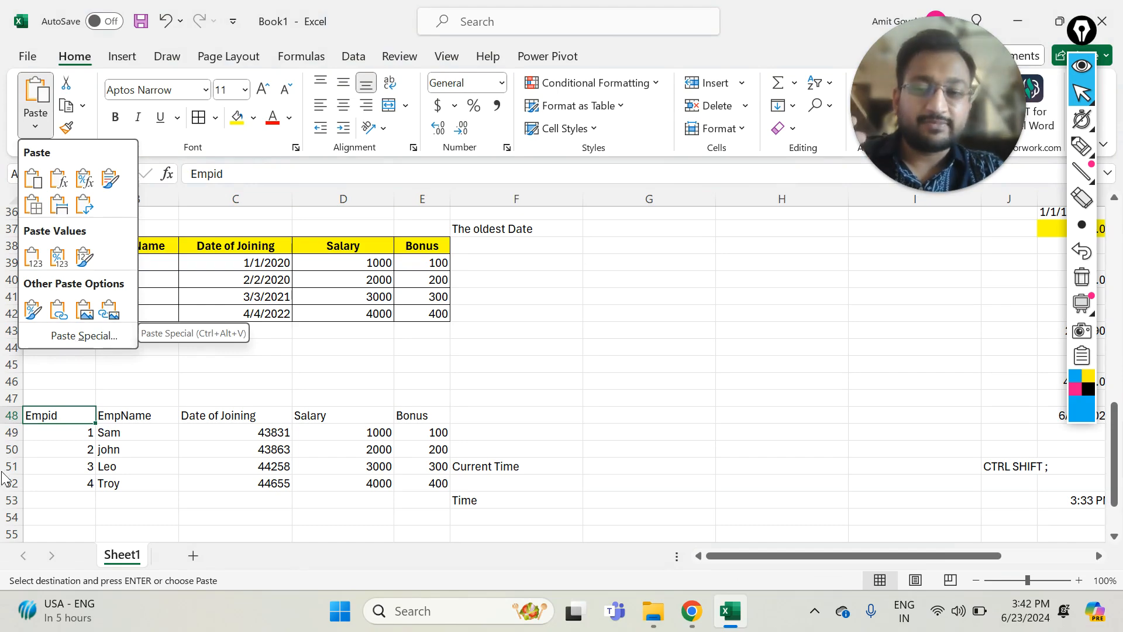
left_click(49, 415)
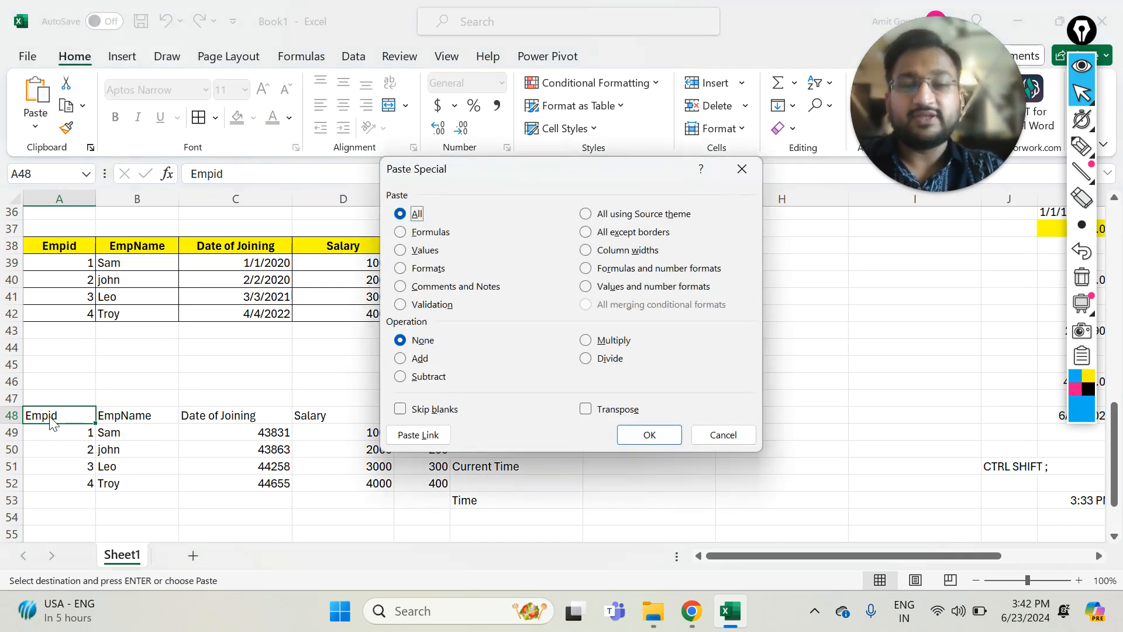
key("ctrl+alt+v")
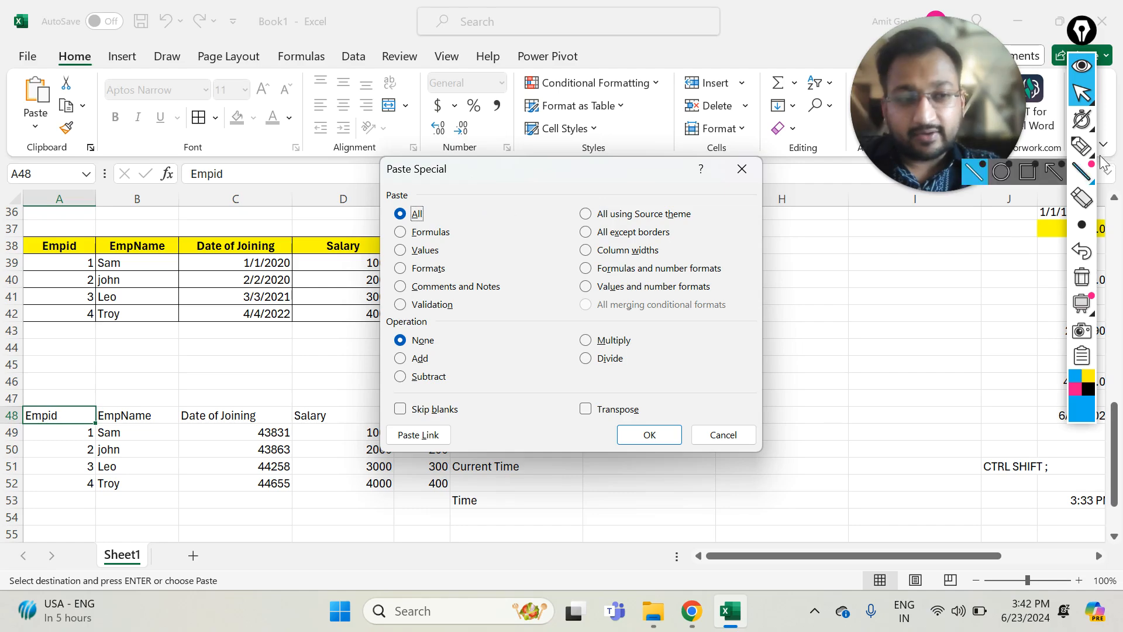
Mark the Formulas, Values, Formats and Comments options with the annotation pen, and clear the marks and hide the annotation toolbar
left_click(1081, 146)
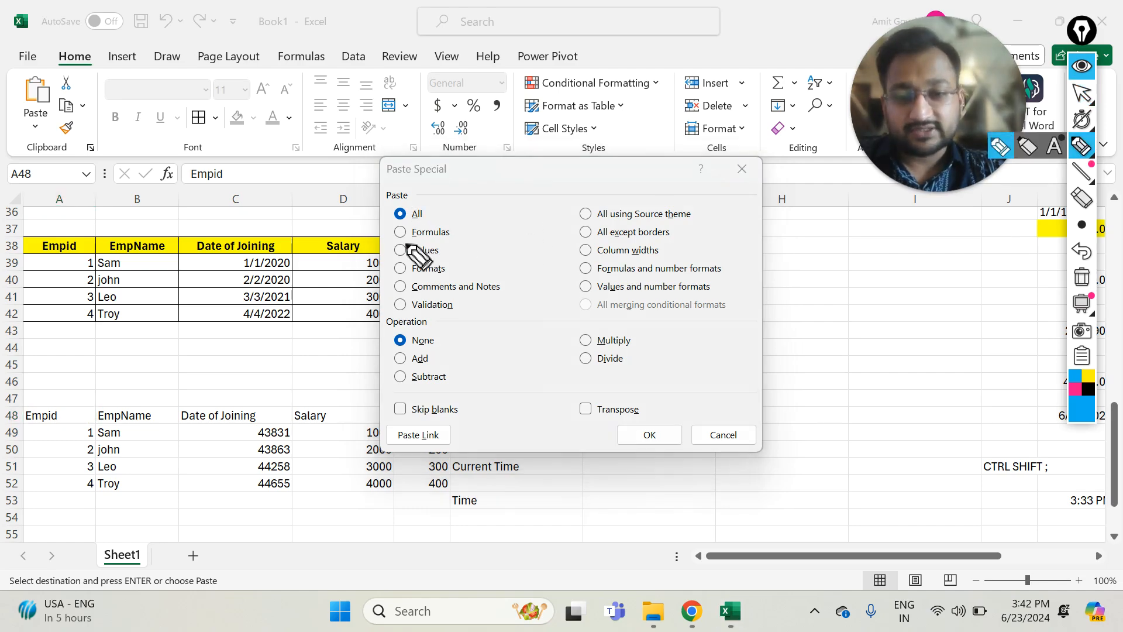
left_click(451, 235)
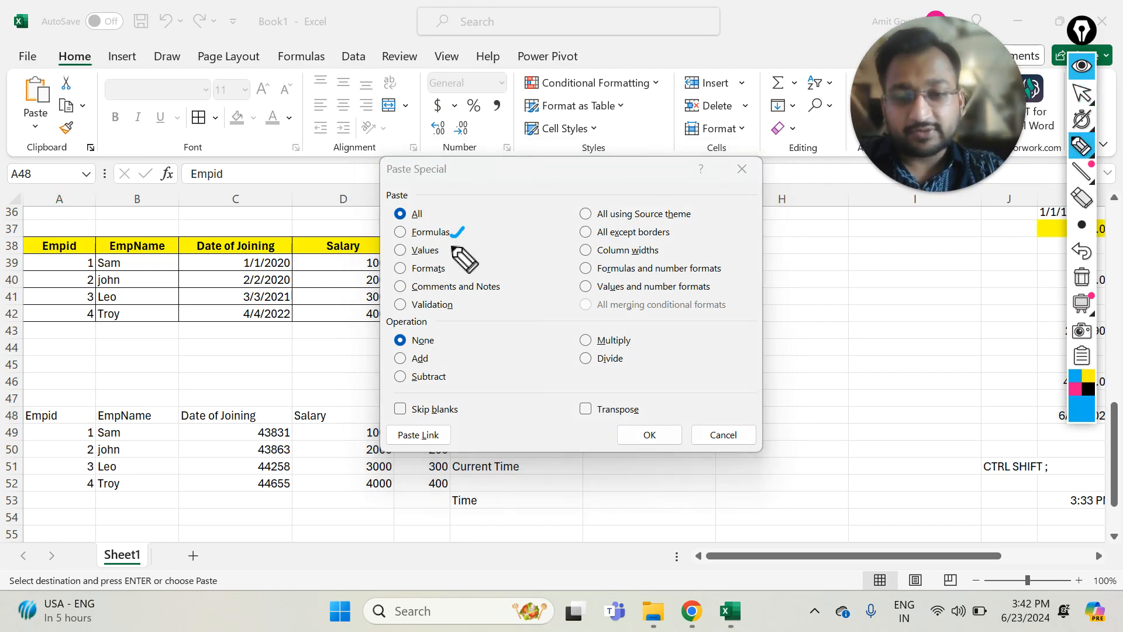
mouse_move(452, 246)
left_mouse_down()
mouse_move(463, 238)
mouse_move(417, 259)
mouse_move(440, 276)
mouse_move(414, 297)
left_mouse_up()
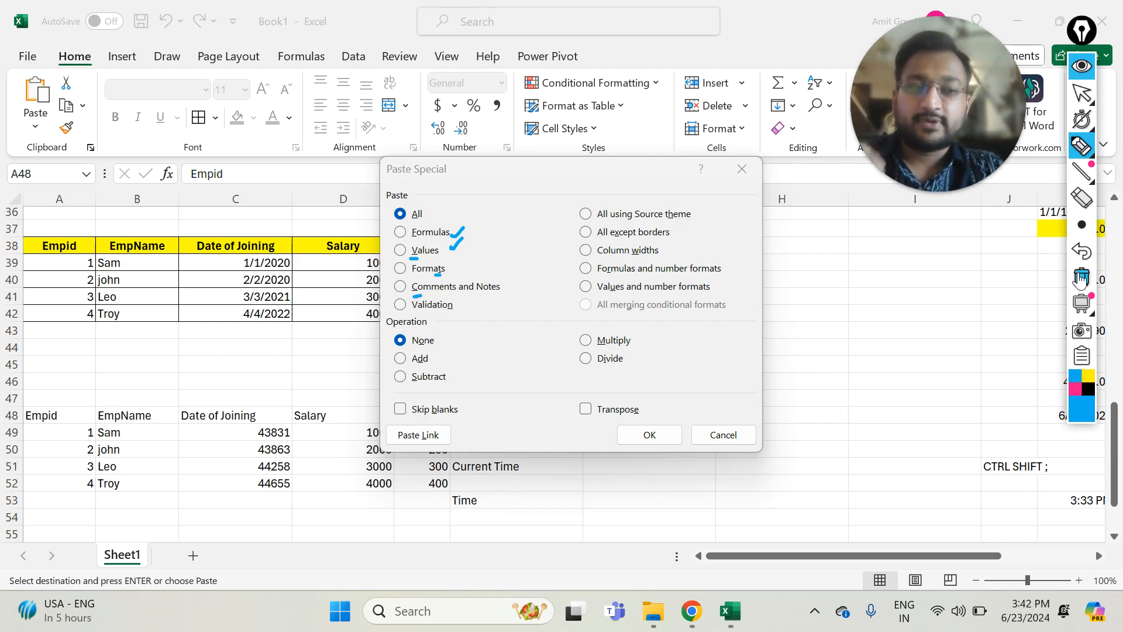
left_click(1081, 277)
left_click(1082, 68)
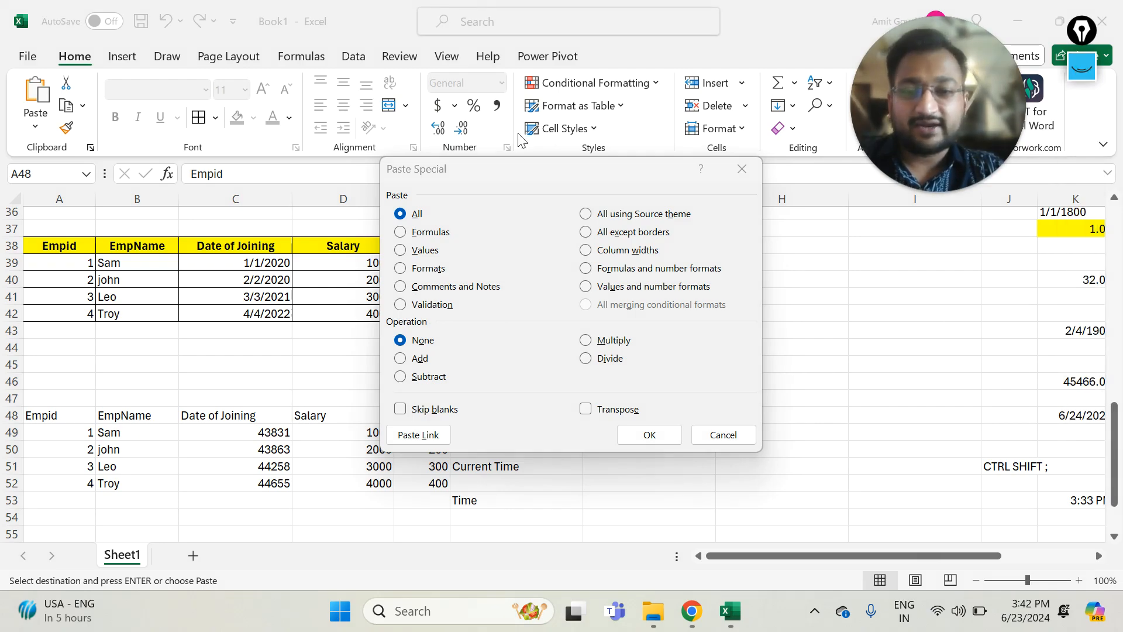
Paste only the formats onto the table at A48, and check the Bonus cells E49, E50 and E52
left_click(477, 170)
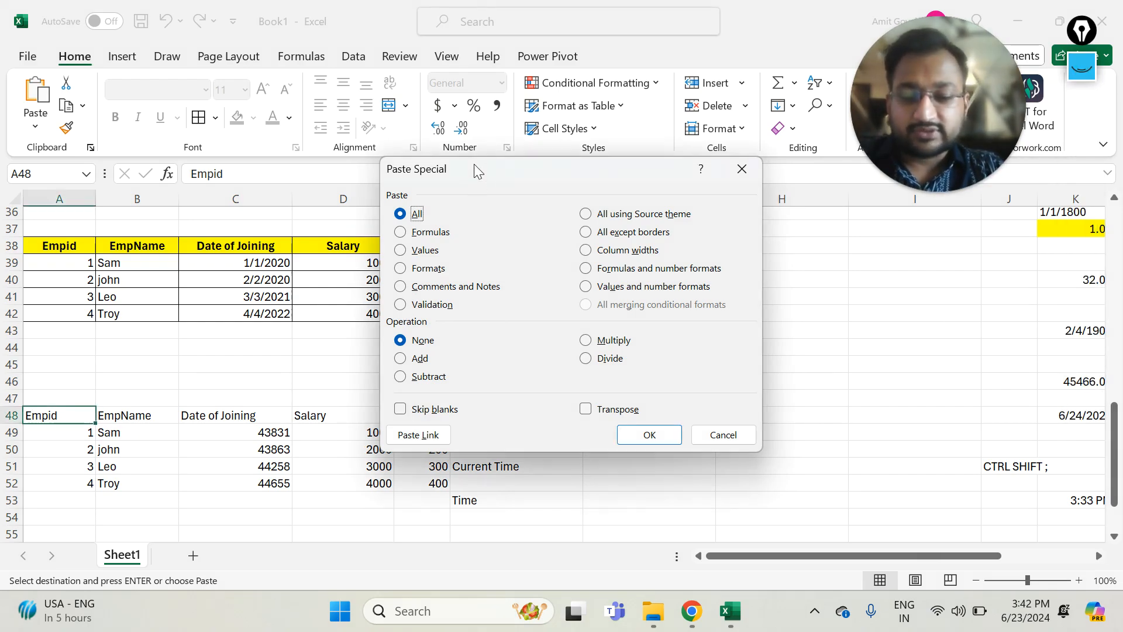
key("t")
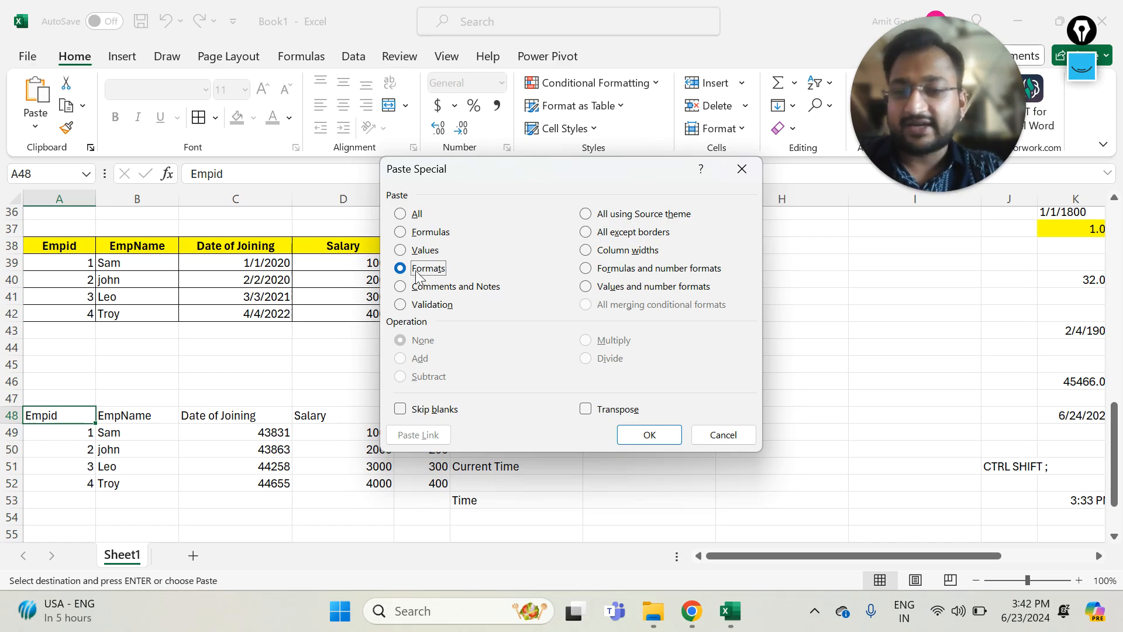
left_click(648, 434)
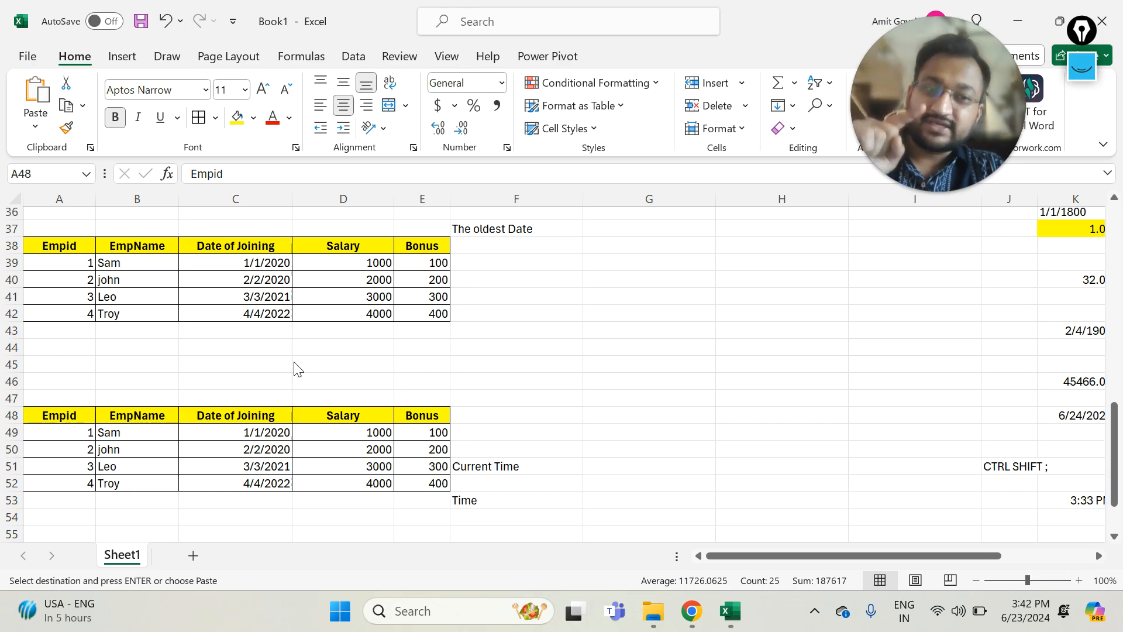
left_click(436, 436)
left_click(436, 449)
left_click(429, 481)
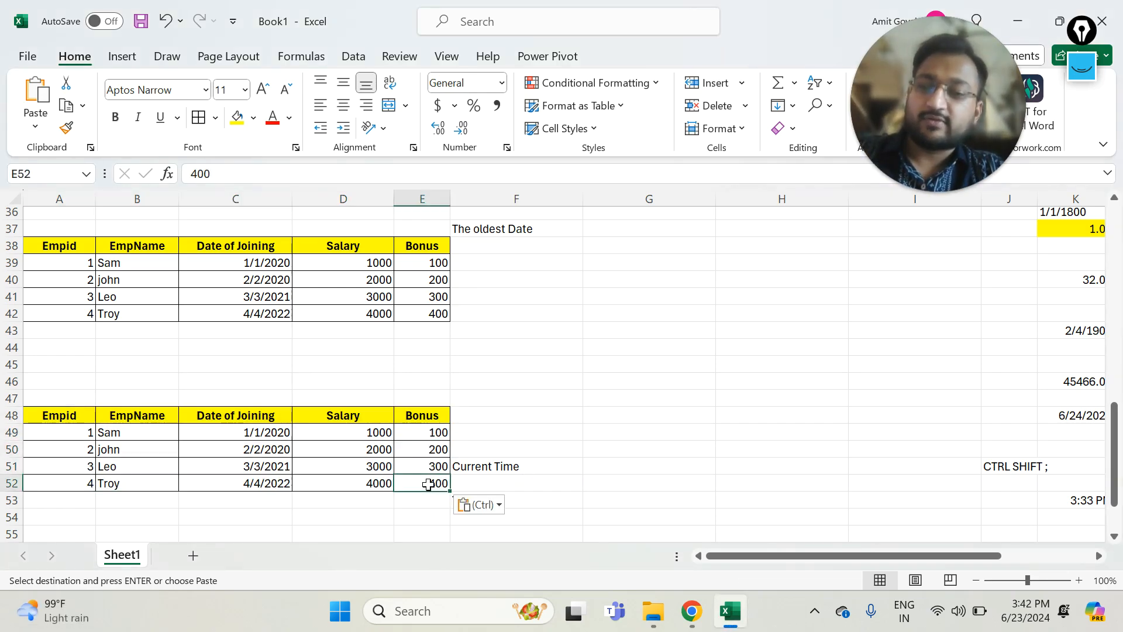
Paste only the formulas at A48 using Paste Special, and check the Bonus cells E49 to E52
left_click(63, 415)
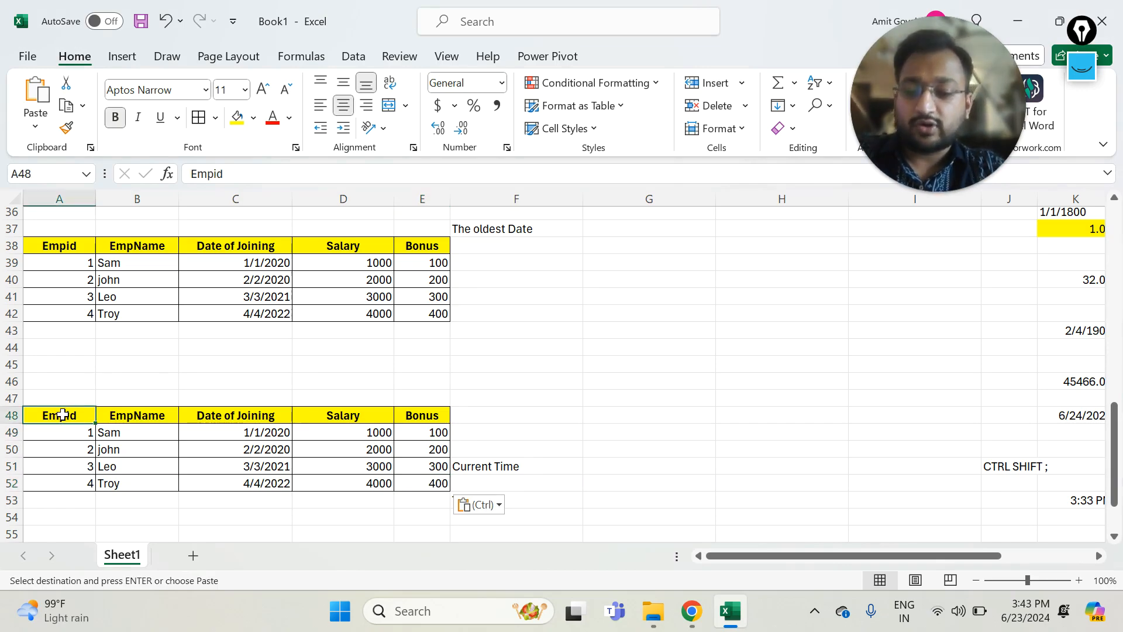
key("ctrl+alt+v")
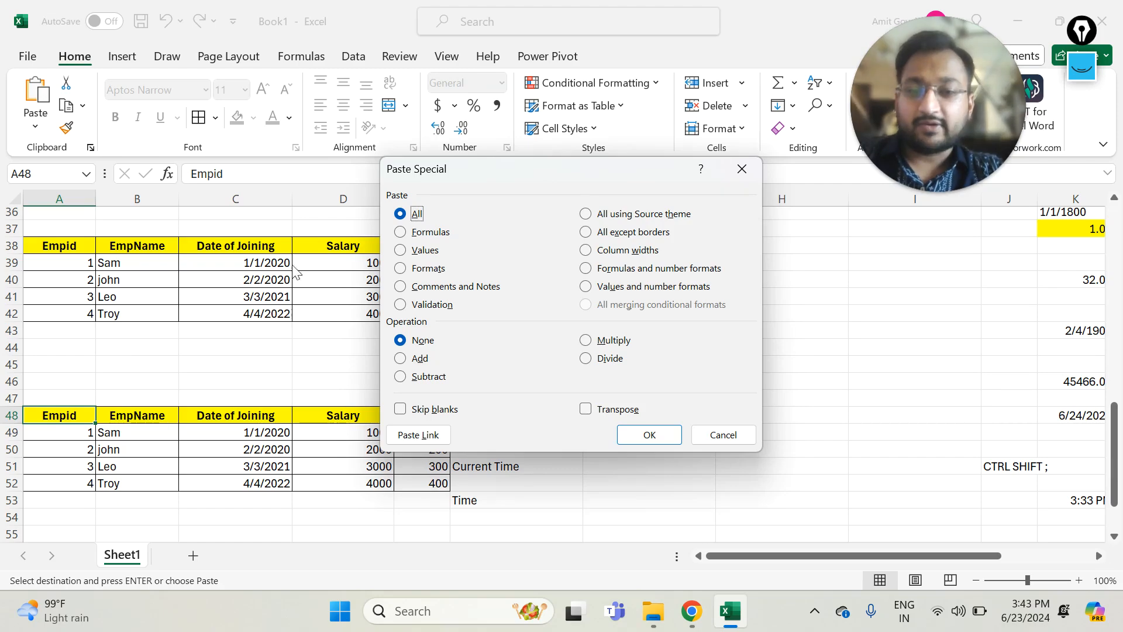
key("alt+f")
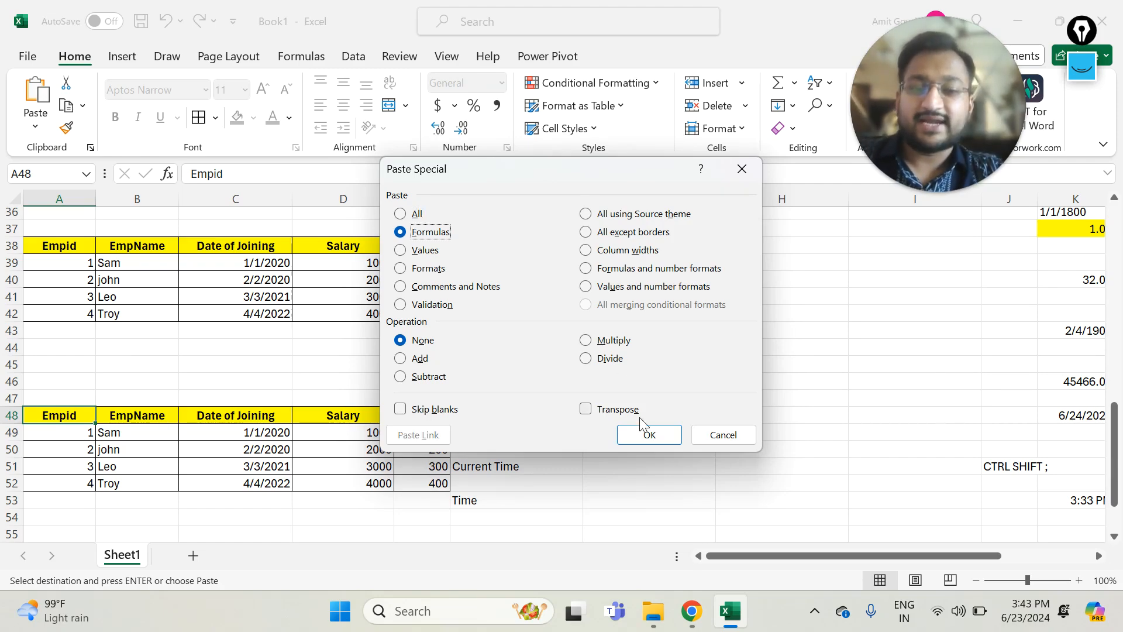
left_click(646, 433)
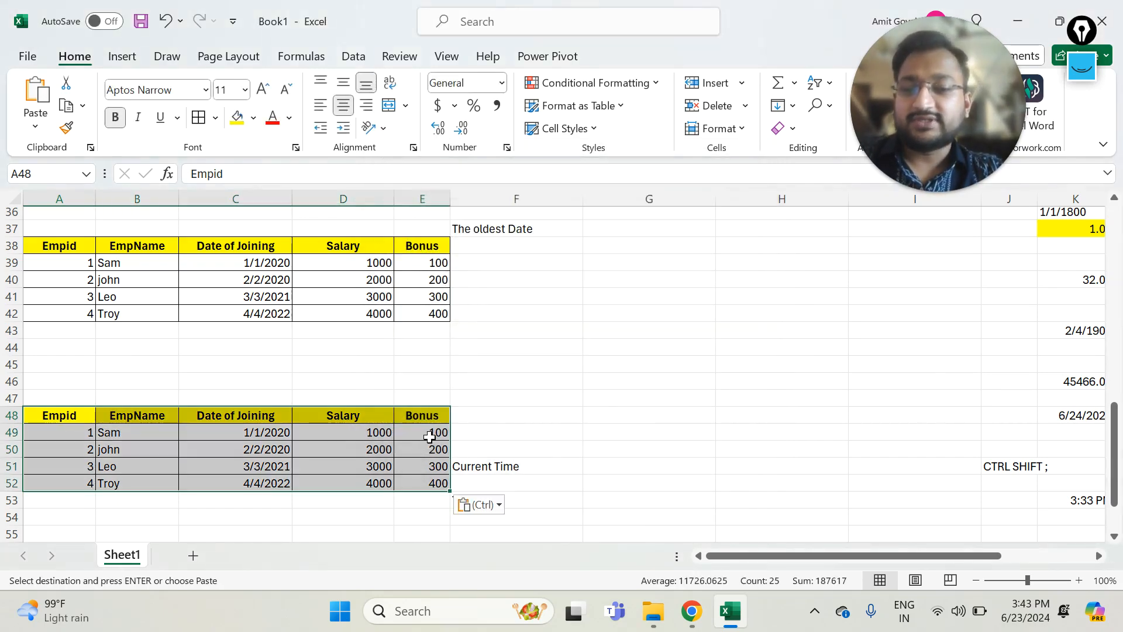
left_click(433, 433)
left_click(430, 449)
left_click(430, 466)
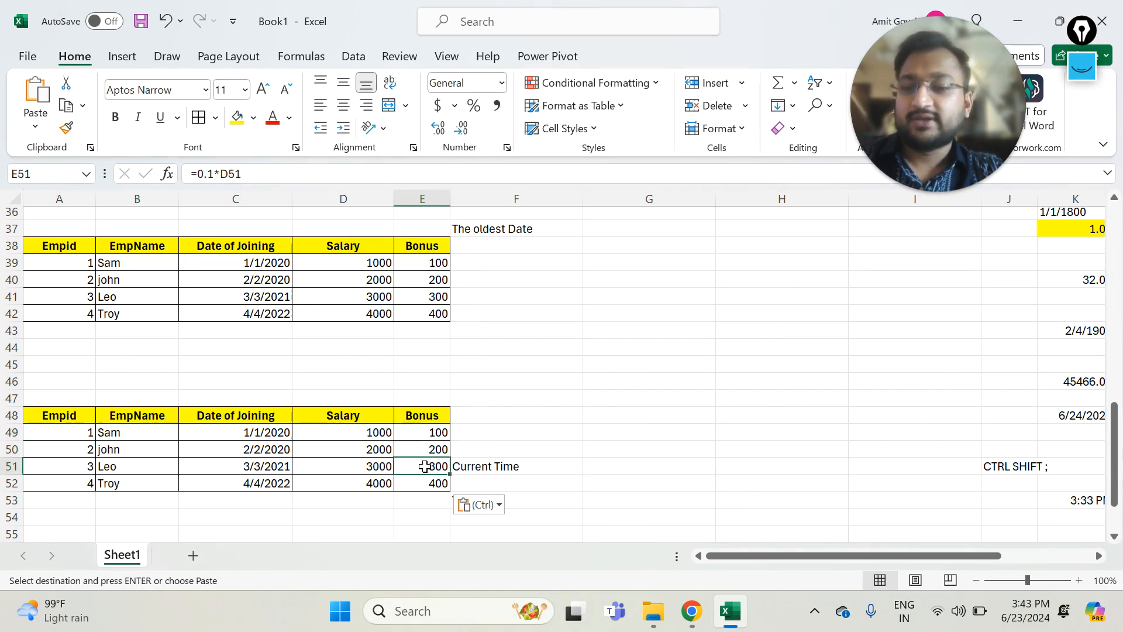
left_click(426, 484)
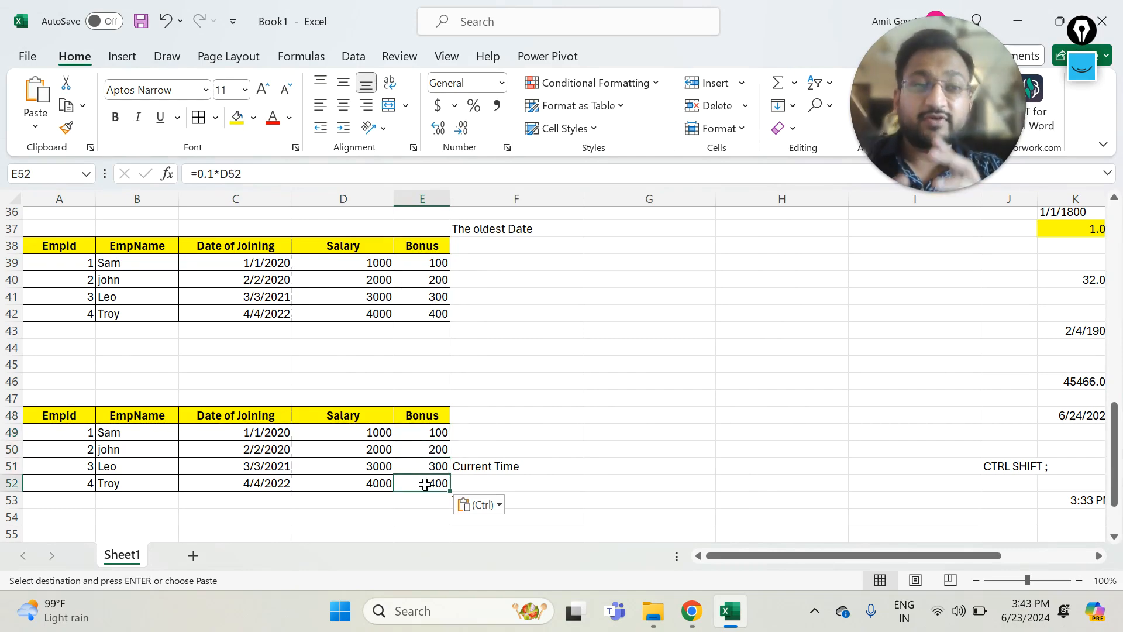
Set the Salary in D49 to 10000 and check the Bonus formula in E40
left_click(332, 434)
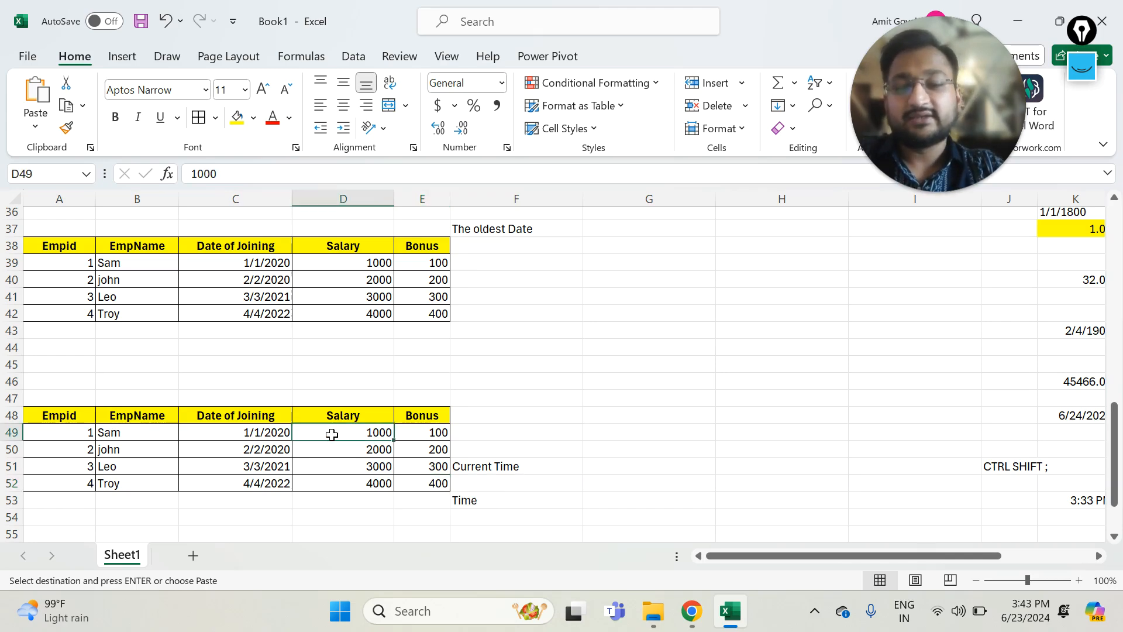
type("10000")
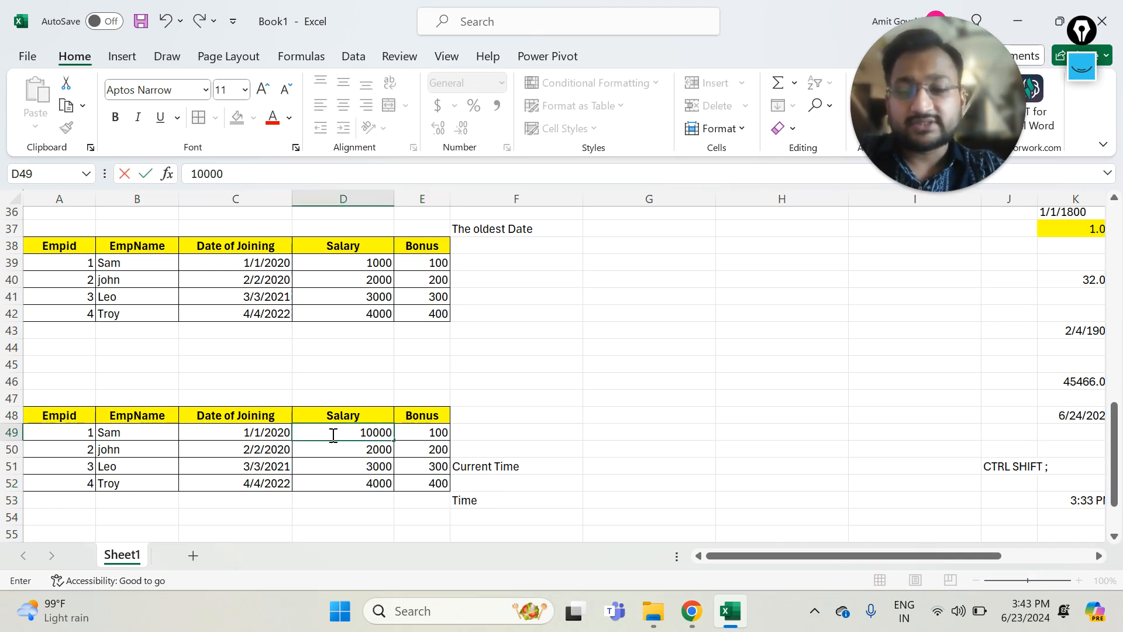
key("Return")
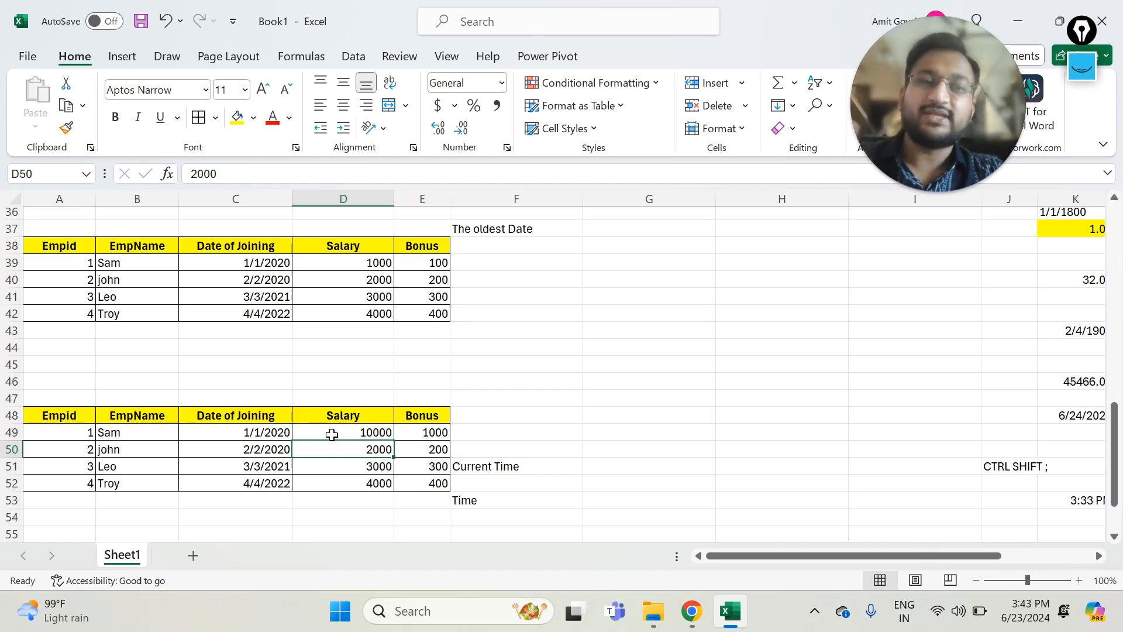
left_click(418, 282)
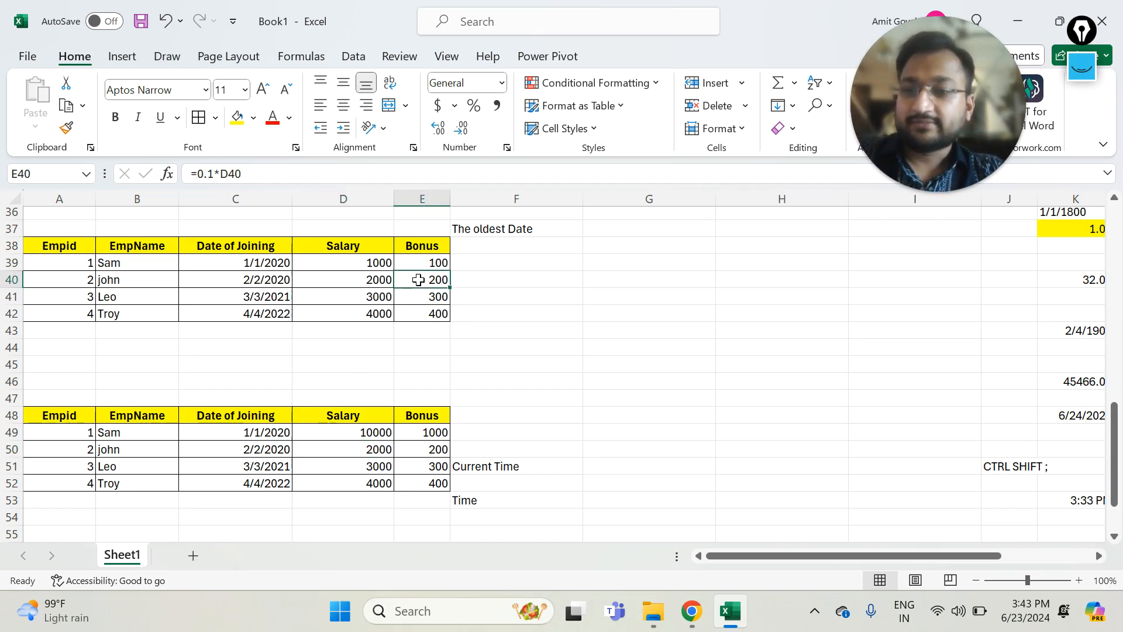
Copy the whole employee table A48:E52
left_click(299, 474)
key("ctrl+Left")
key("Up")
key("Up")
key("Up")
key("Up")
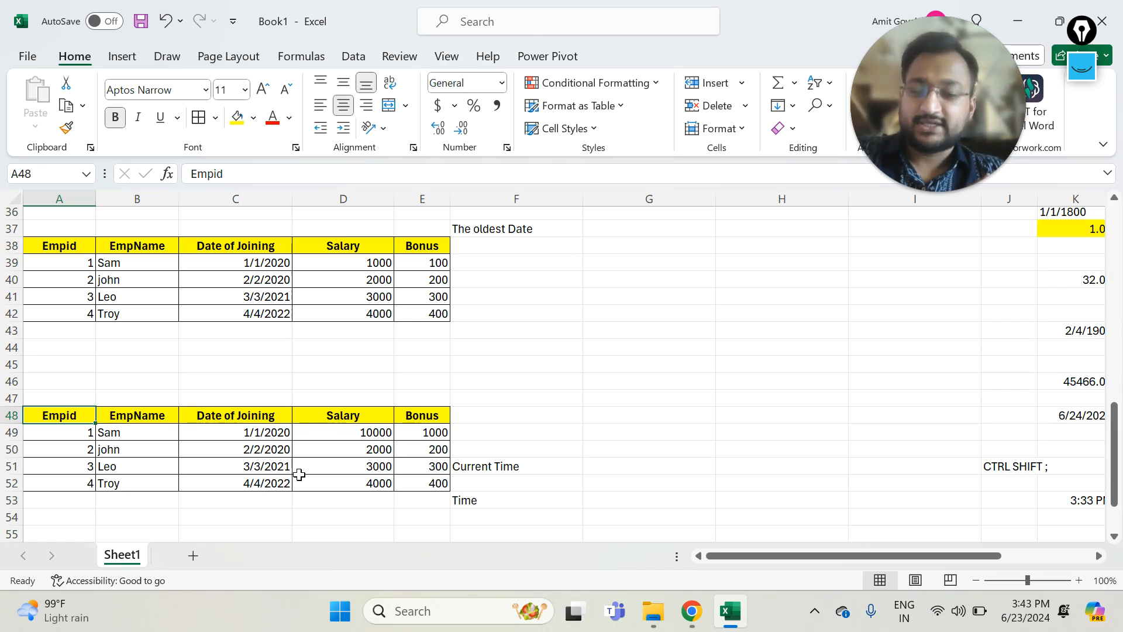
key("ctrl+shift+Down")
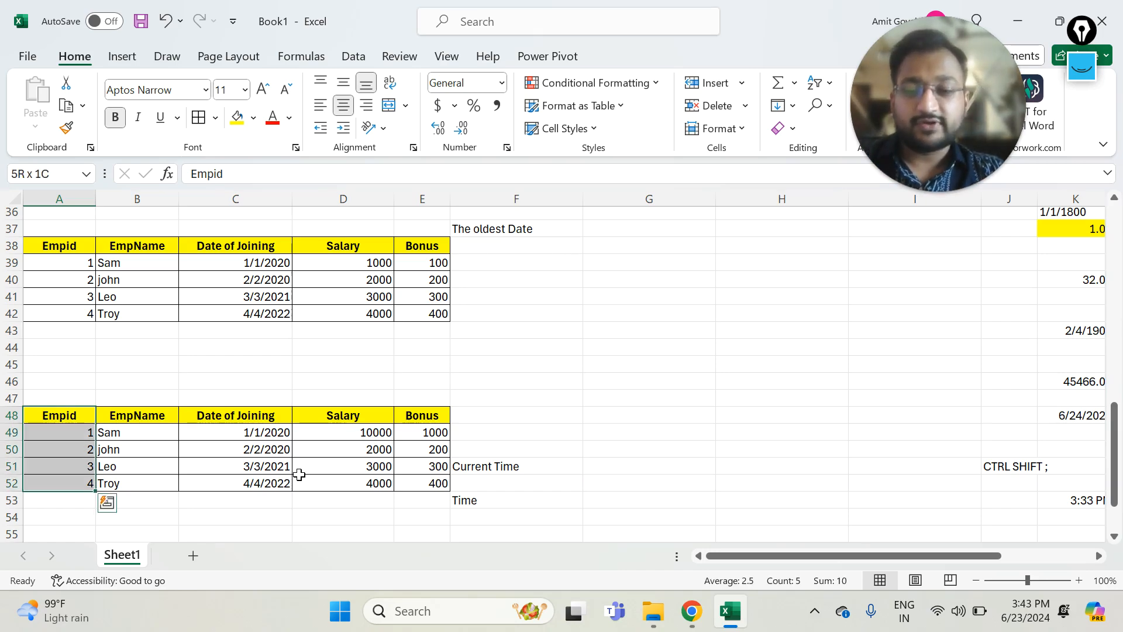
key("ctrl+shift+Right")
key("ctrl+c")
Paste the copied employee table transposed at A61 using Paste Special
key("Down")
key("Down")
key("Down")
key("Down")
key("Down")
key("Down")
key("Down")
key("Down")
key("Down")
key("Down")
key("Down")
key("Down")
key("Down")
key("Down")
key("Down")
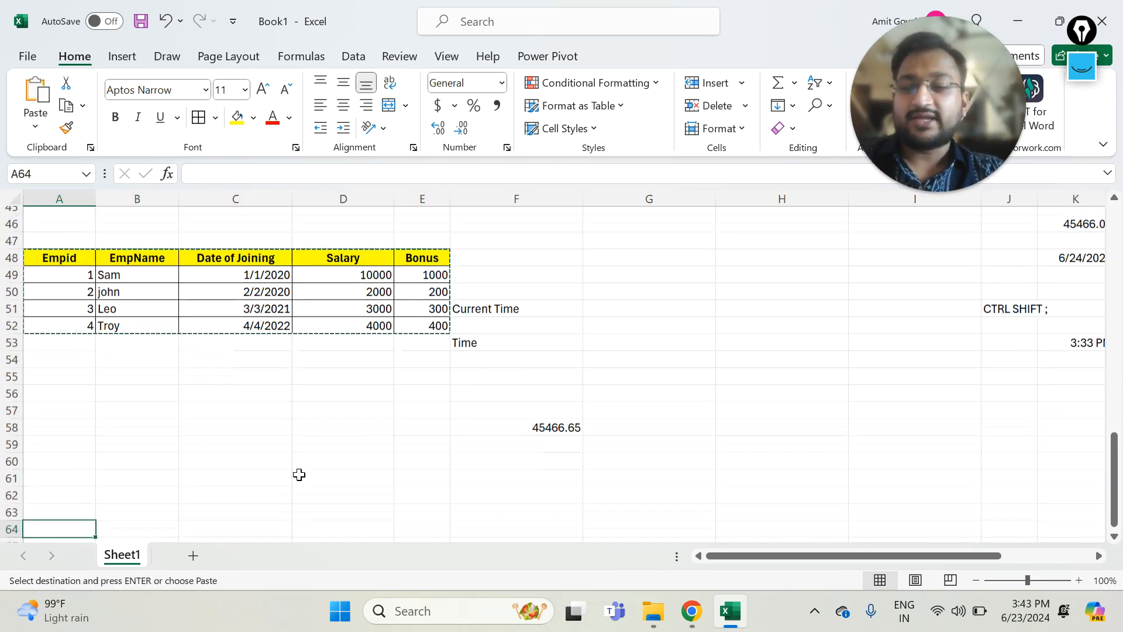
key("Up")
key("Up")
key("Up")
key("Up")
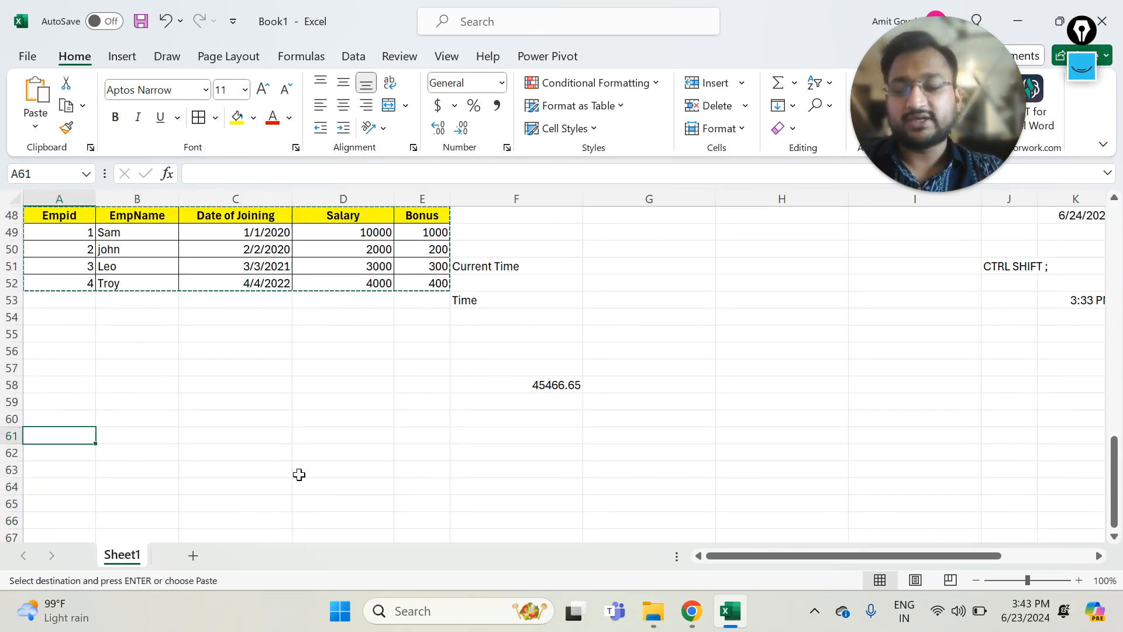
key("ctrl+alt+v")
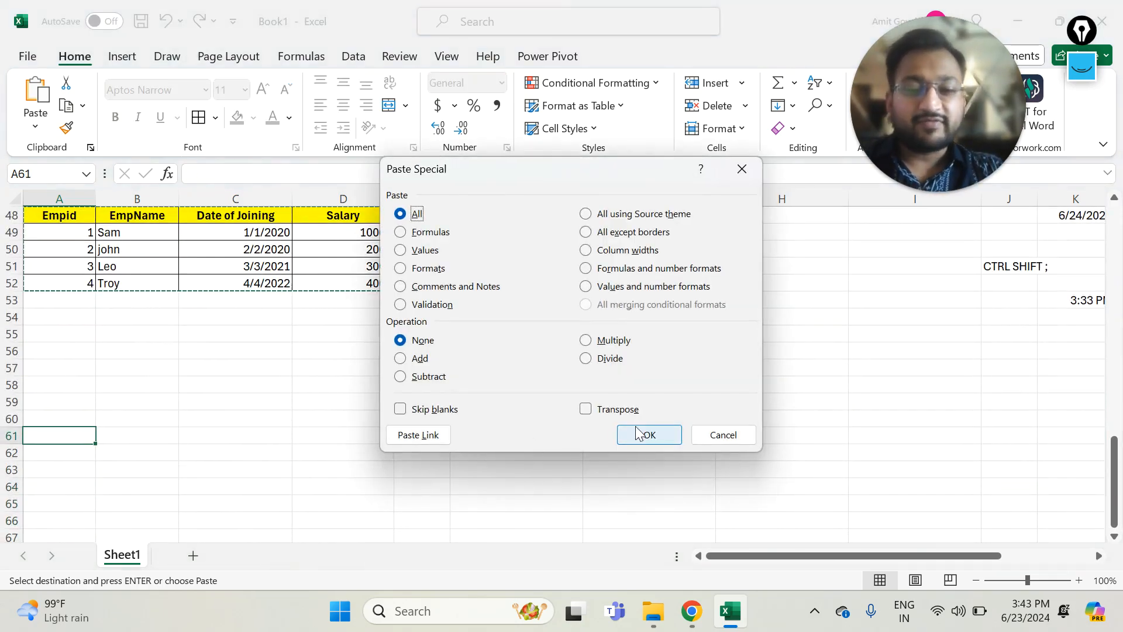
left_click(614, 410)
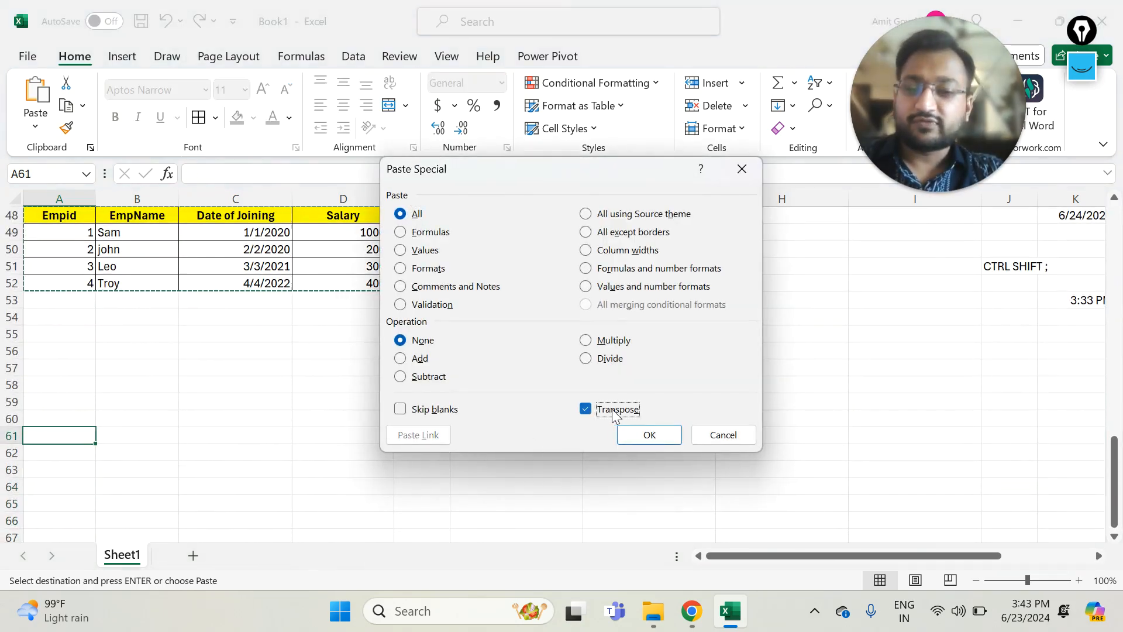
left_click(649, 435)
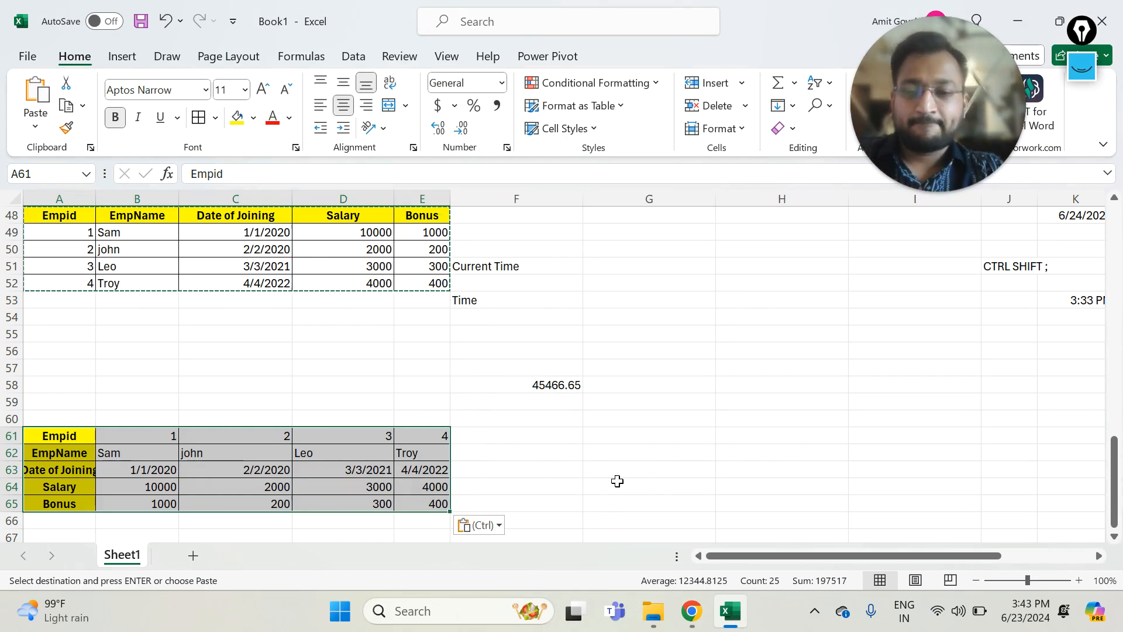
Enter a Sales column from A71 with the values 1000, 2000, 3000 and 4000 in A72:A75
scroll(497, 434, "down", 1)
scroll(497, 434, "down", 3)
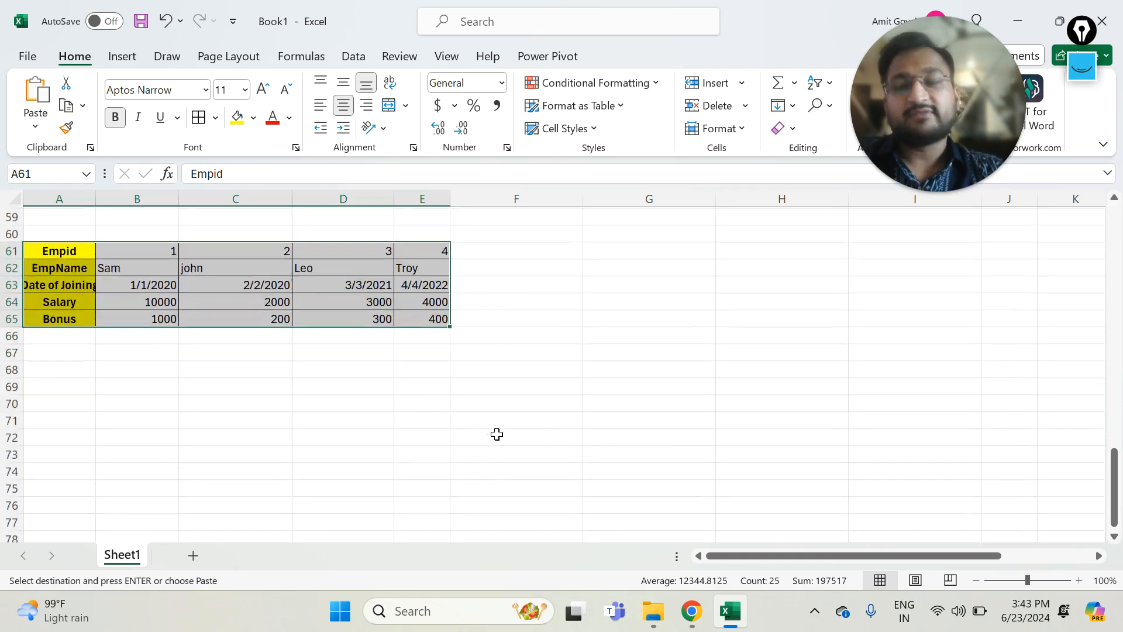
left_click(86, 416)
type("Sales")
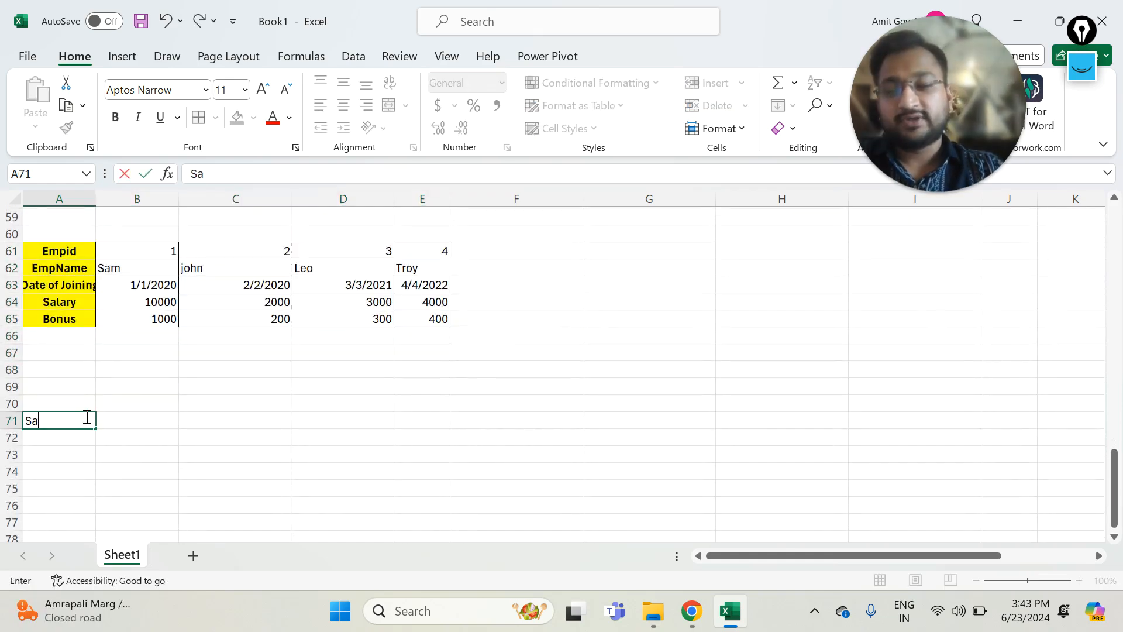
key("Return")
type("1000")
key("Return")
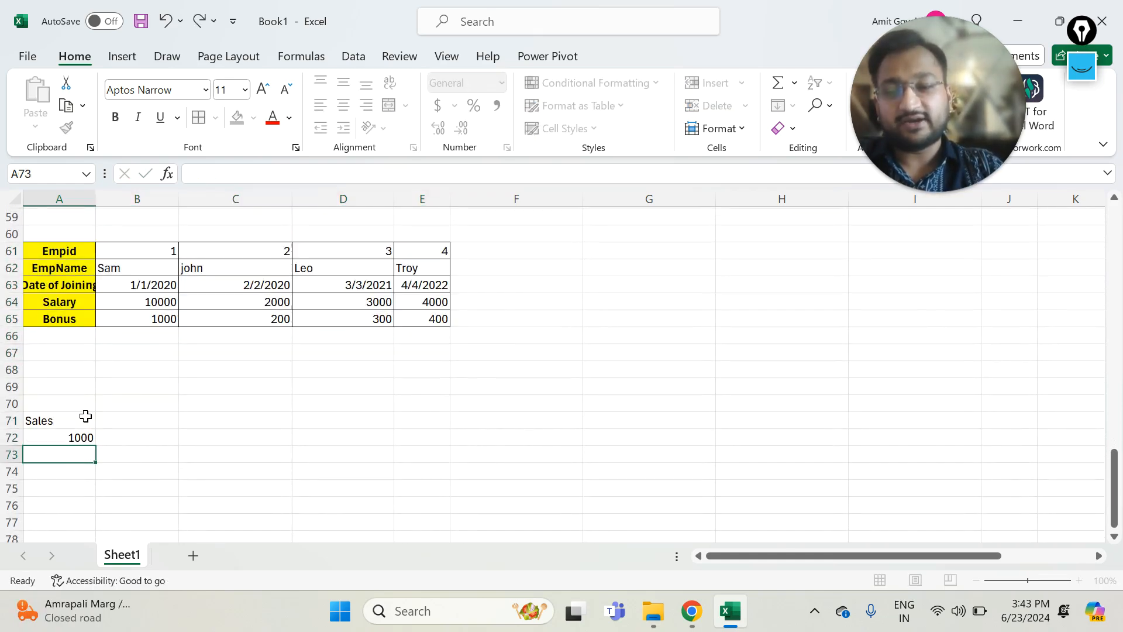
type("2000")
key("Return")
type("3000")
key("Return")
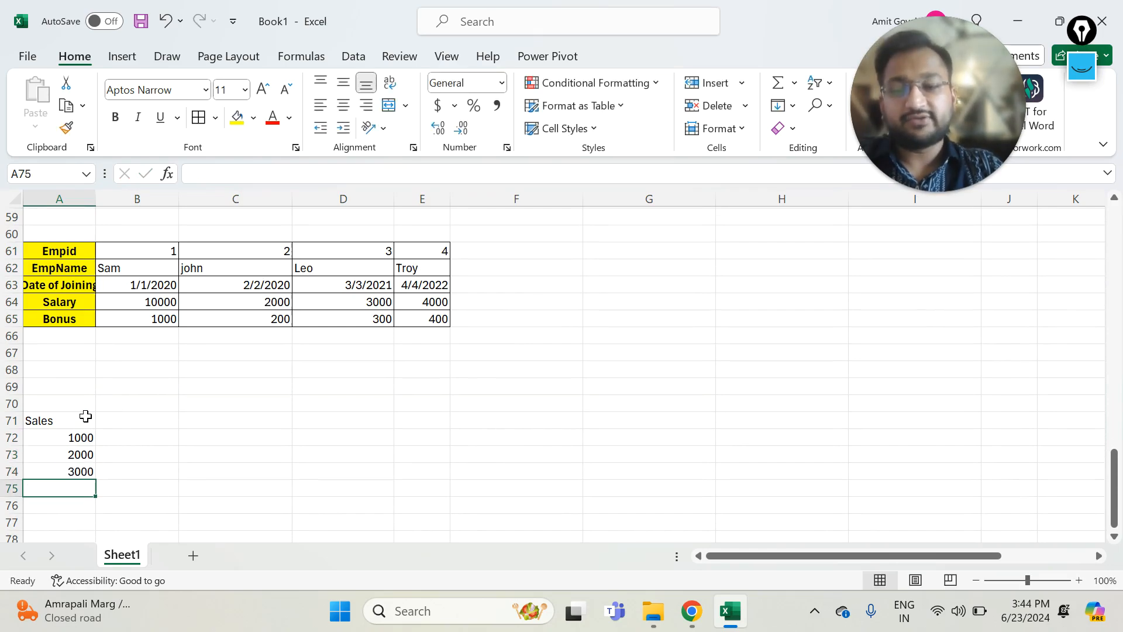
type("4000")
key("Return")
Make the Sales header in A71 bold
key("Up")
key("Up")
key("Up")
key("Up")
key("Up")
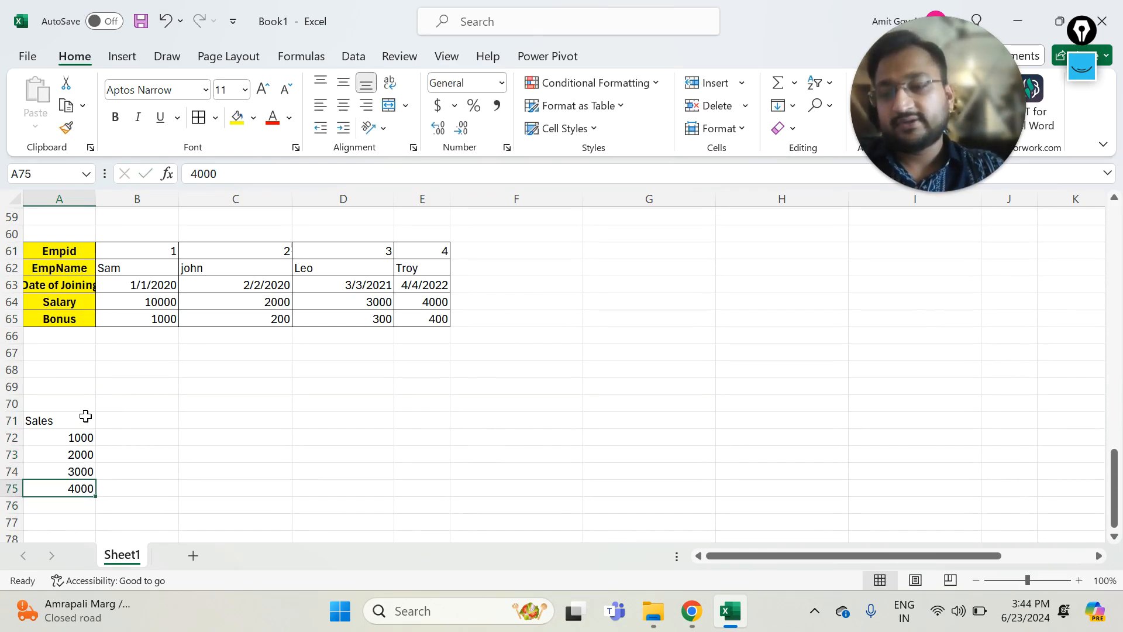
key("ctrl+b")
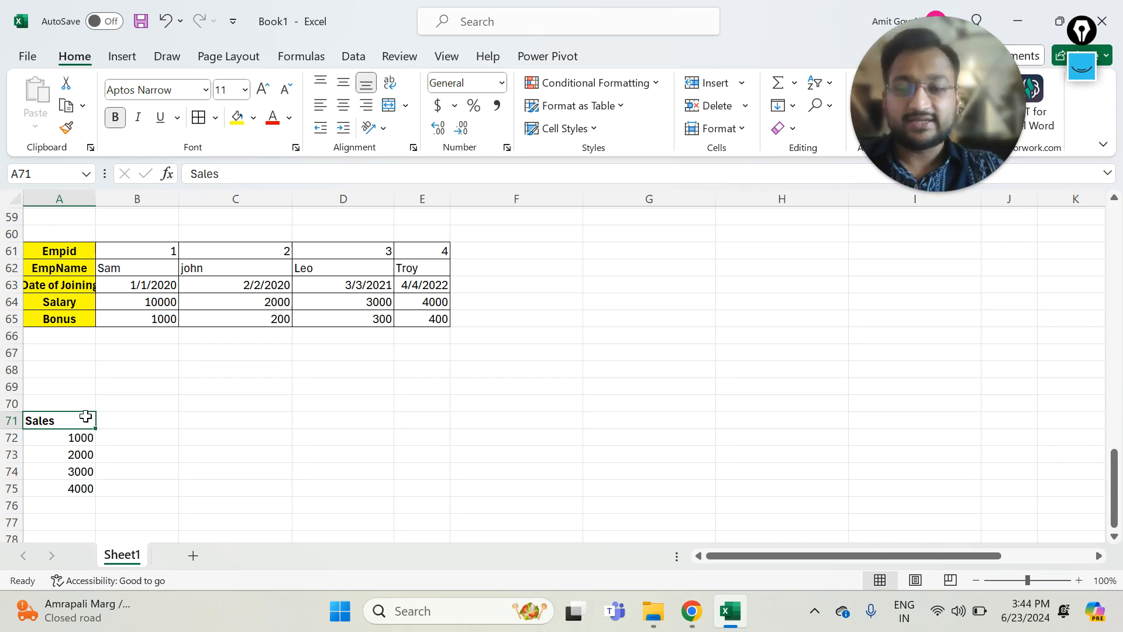
Enter 1000 in cell D72, beside the Sales column
key("Right")
key("Right")
key("Right")
key("Down")
key("Down")
key("Up")
key("Up")
key("Down")
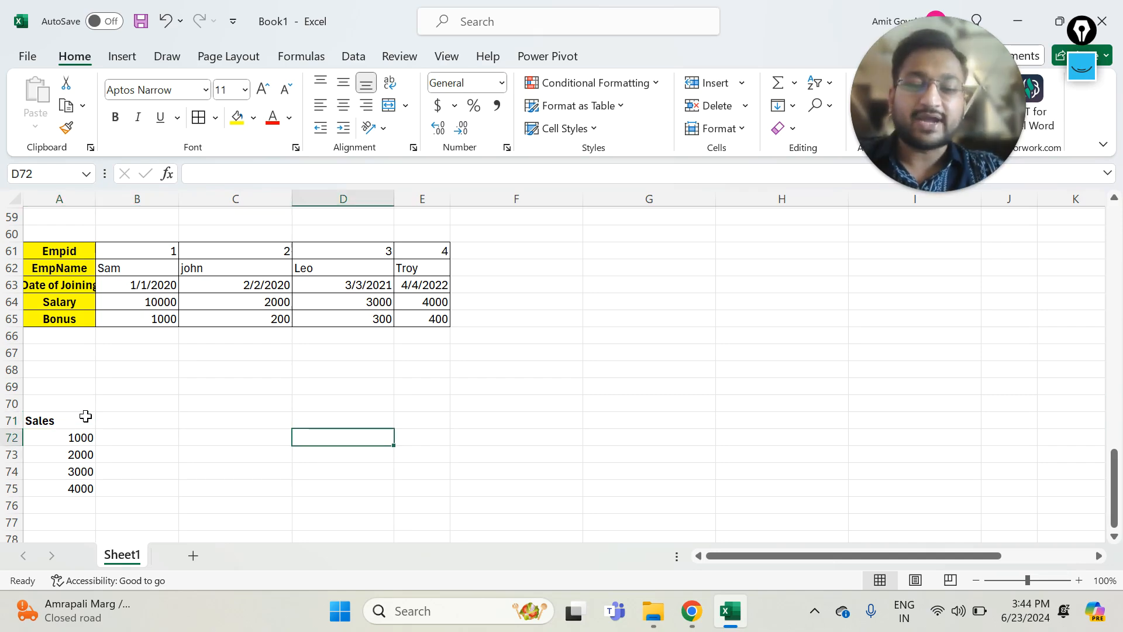
type("1000")
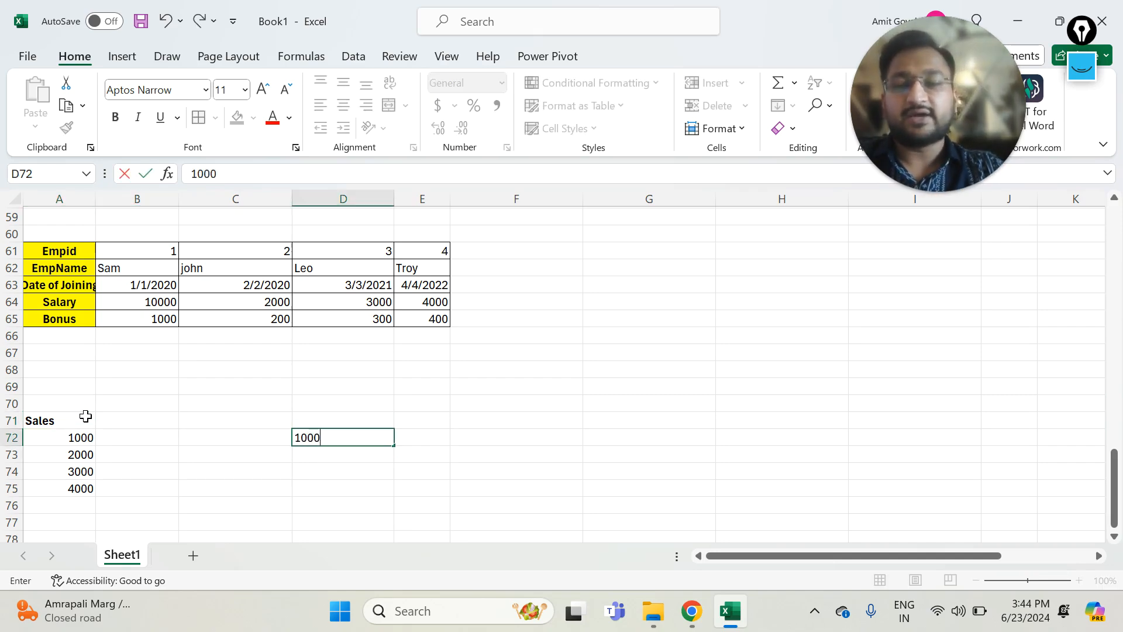
key("Return")
key("Up")
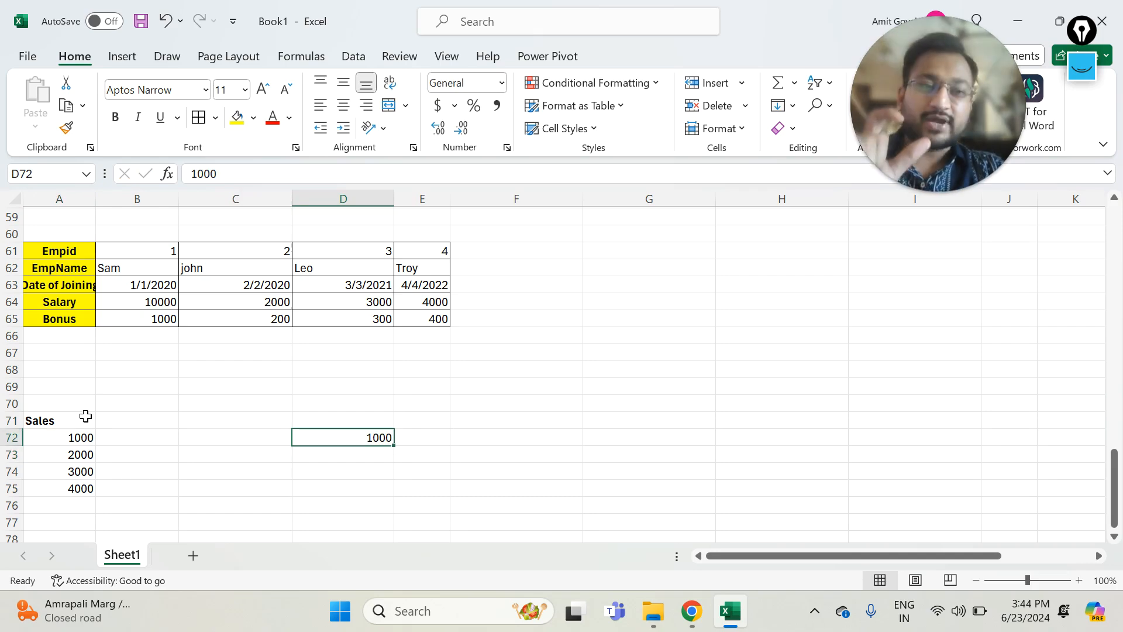
Copy the value in D72
left_click_drag(76, 438, 81, 488)
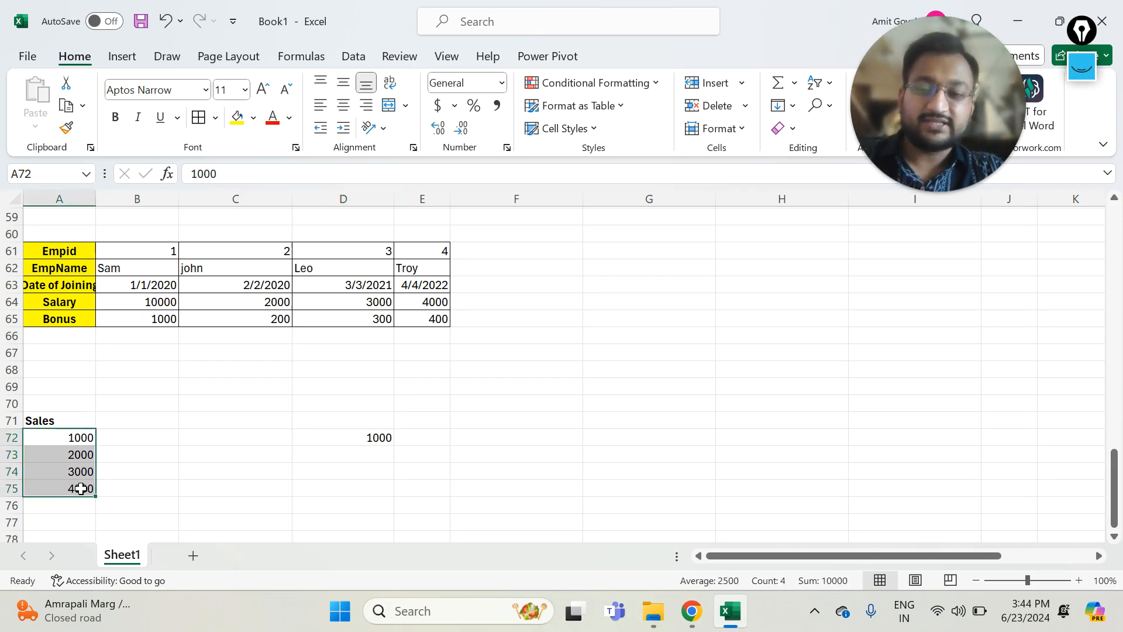
left_click(336, 439)
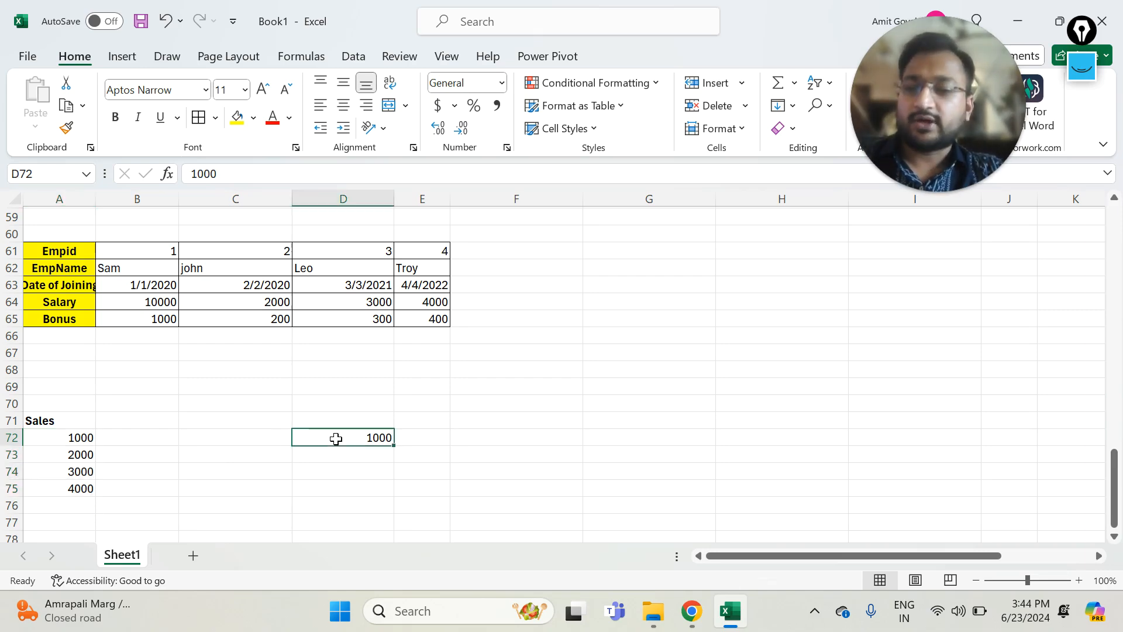
key("ctrl+c")
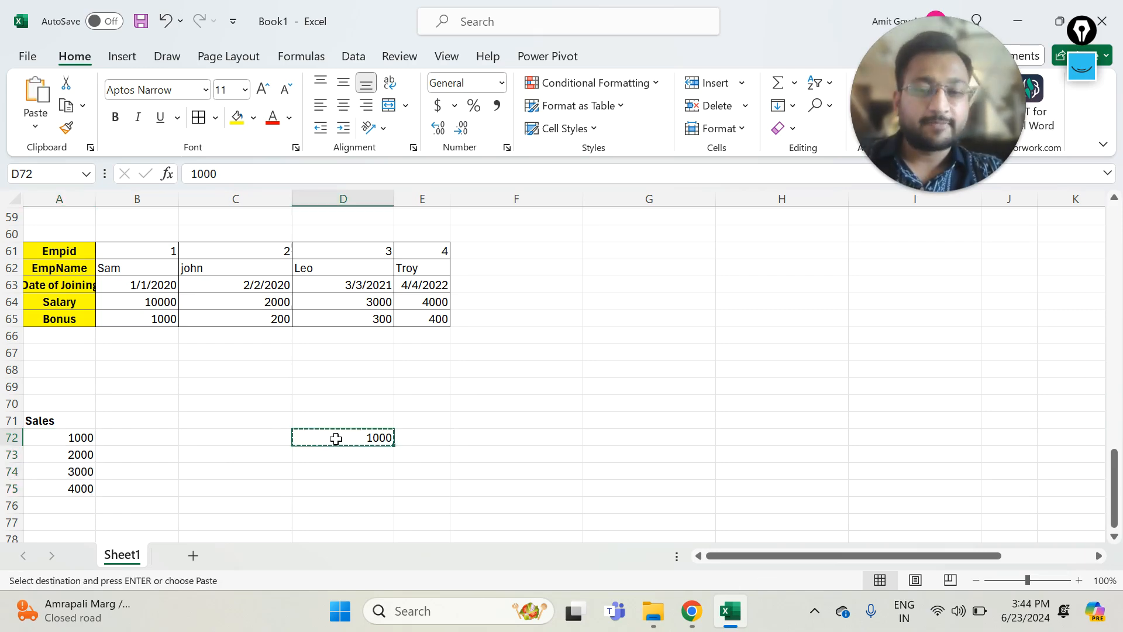
Add the copied value to the Sales values in A72:A75 using the Add operation of Paste Special
left_click_drag(92, 440, 82, 481)
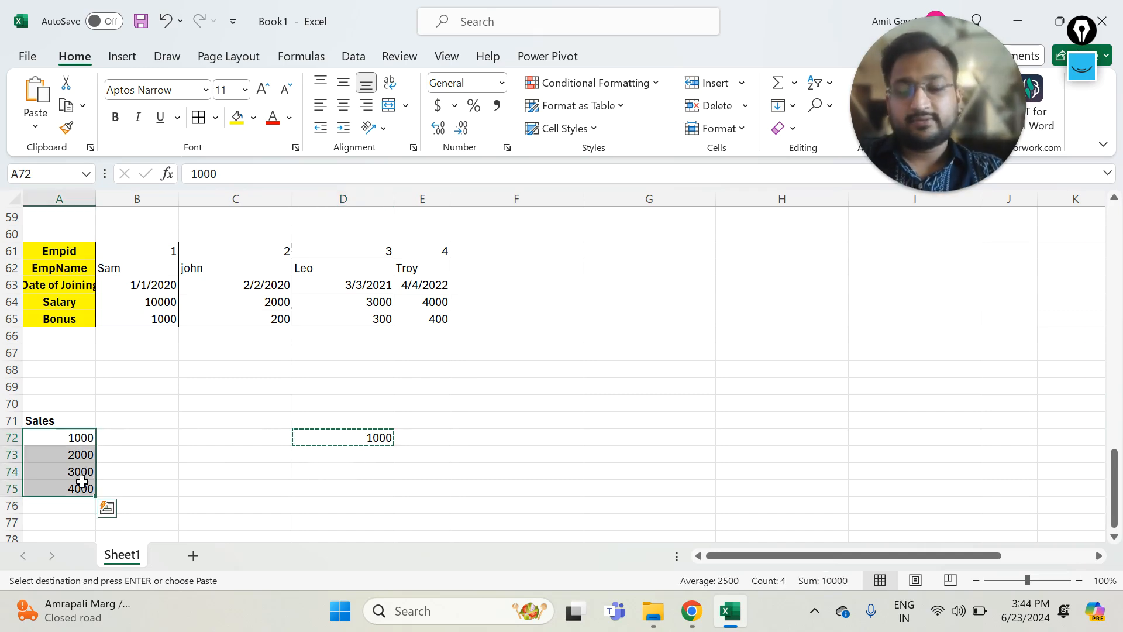
left_click(365, 431)
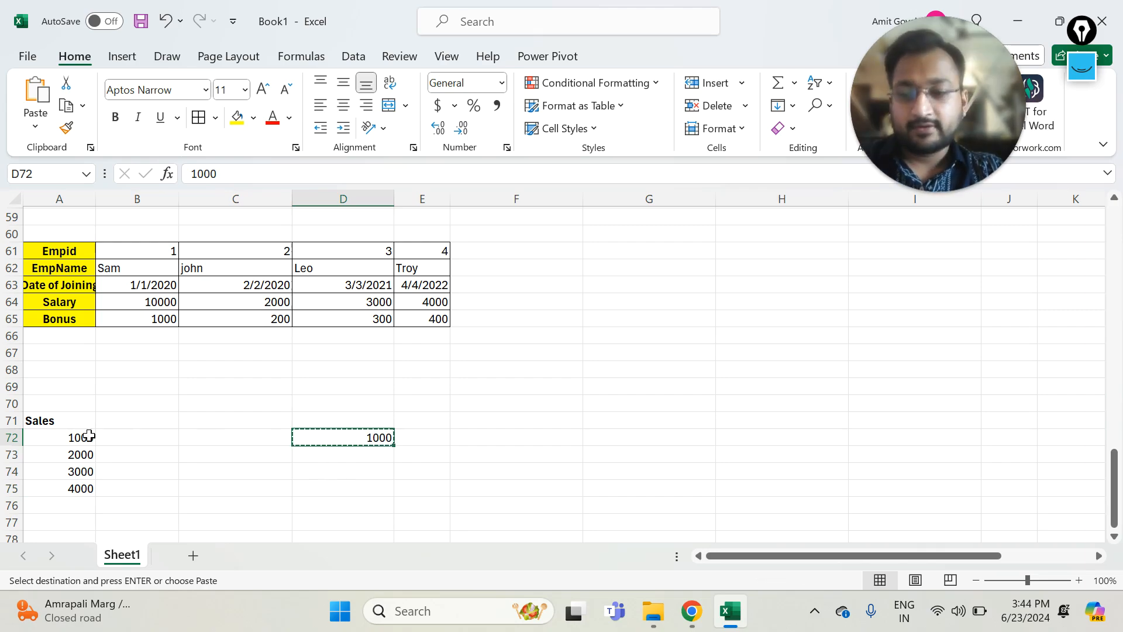
left_click_drag(81, 438, 71, 480)
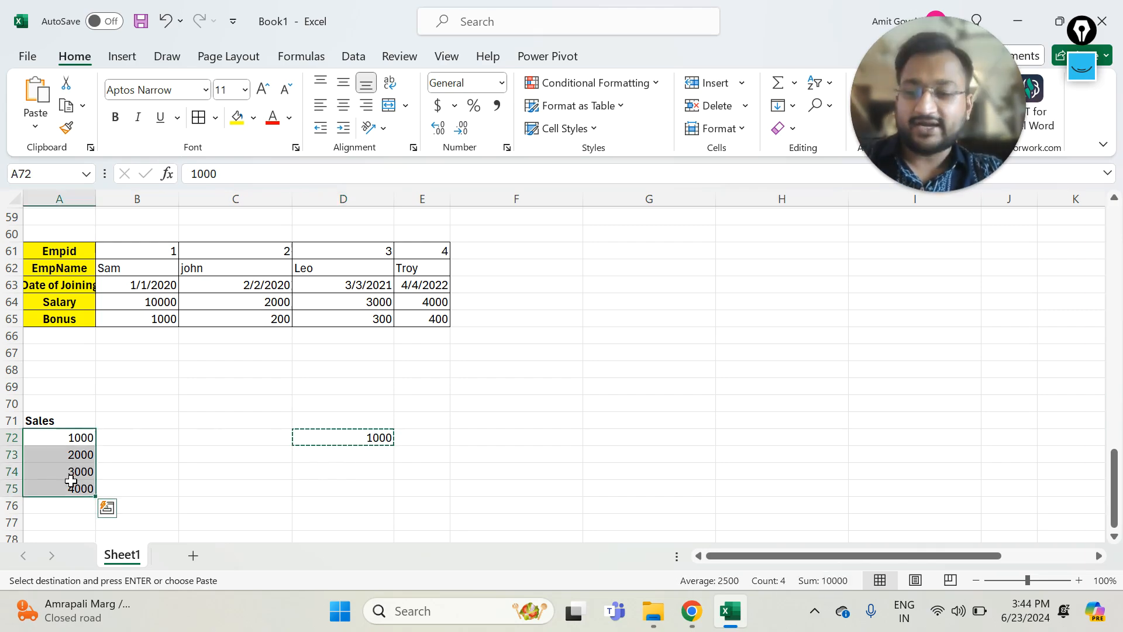
key("ctrl+alt+v")
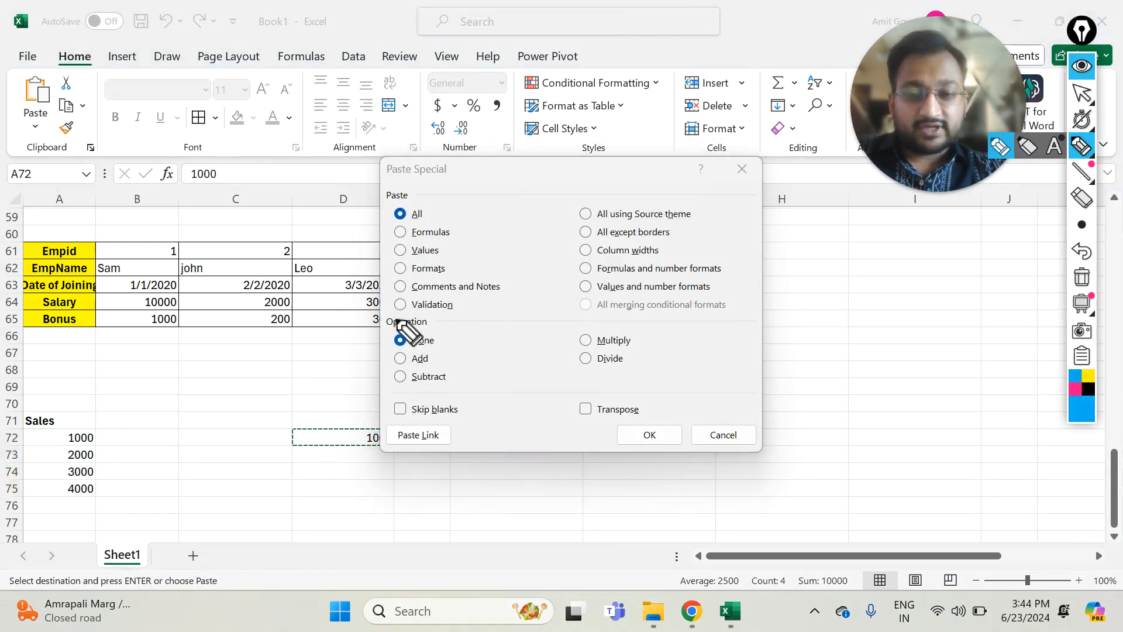
mouse_move(396, 316)
left_mouse_down()
mouse_move(388, 396)
mouse_move(455, 363)
mouse_move(379, 309)
left_mouse_up()
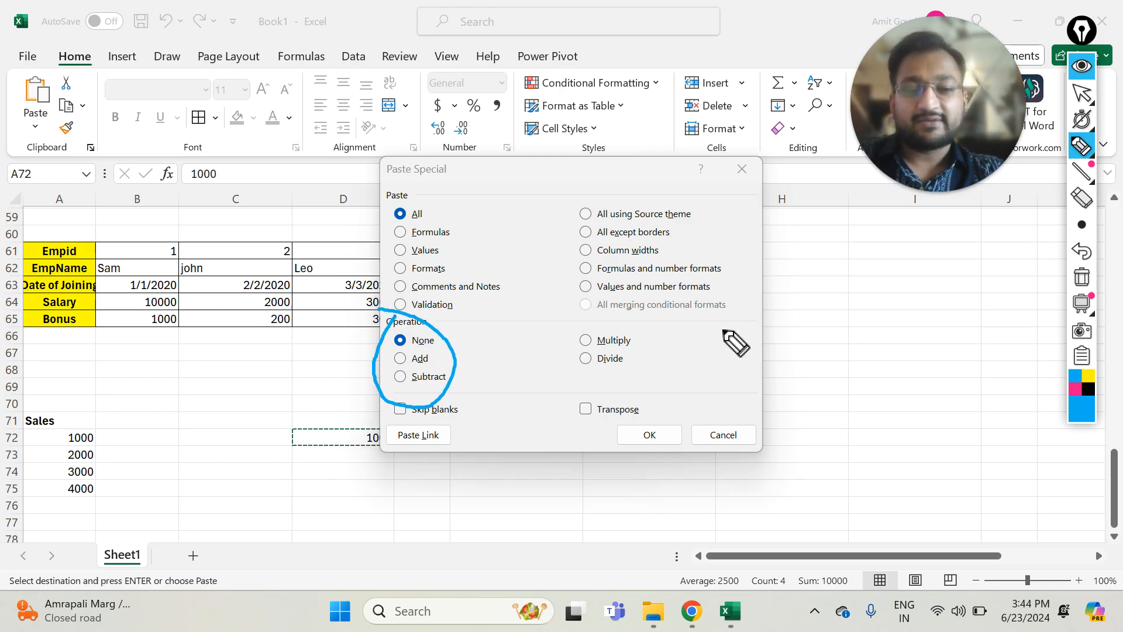
left_click(1083, 284)
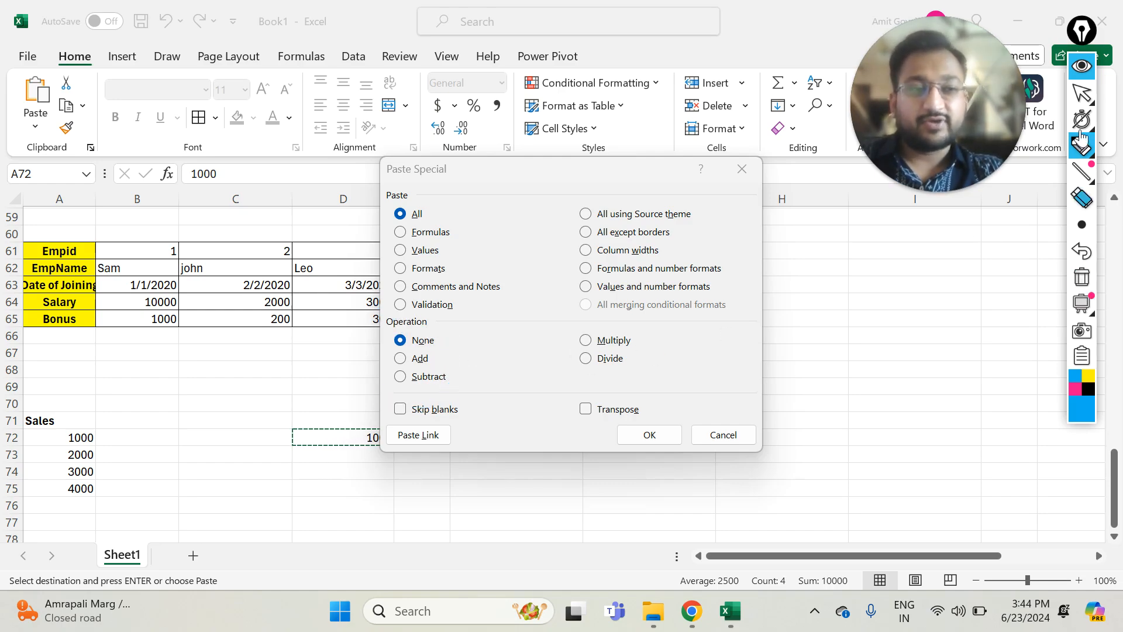
left_click(1081, 71)
left_click(419, 358)
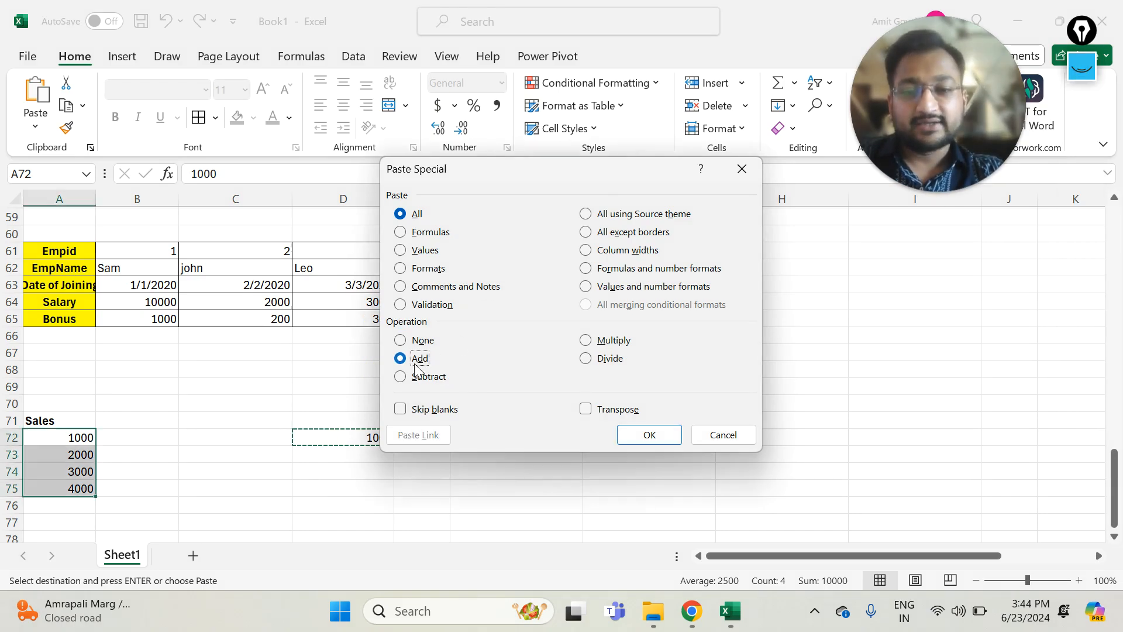
left_click(644, 434)
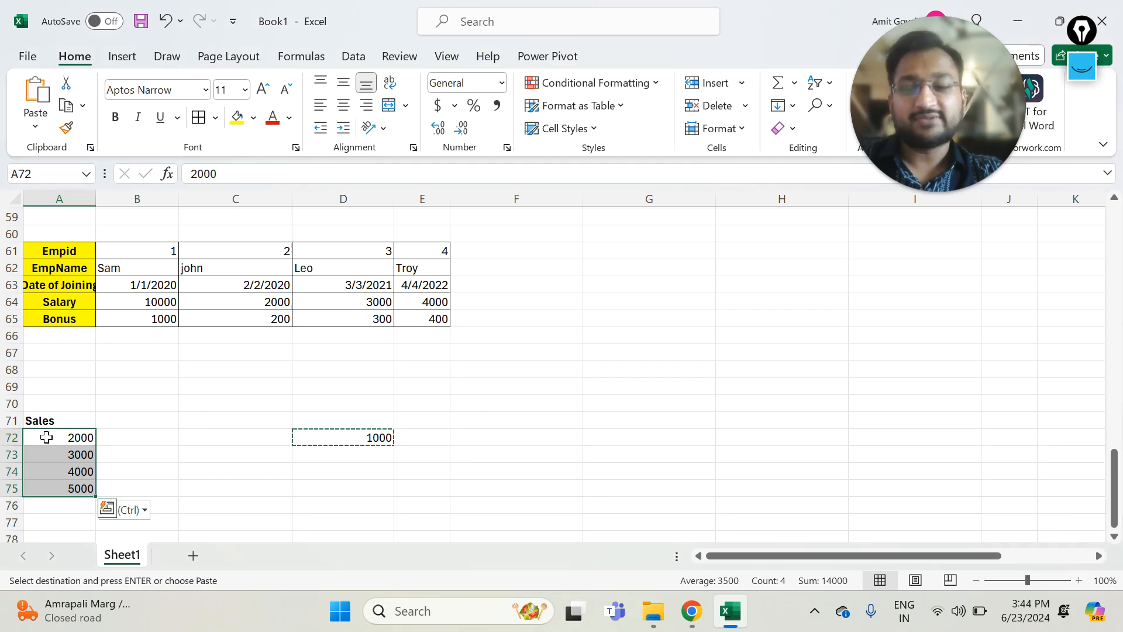
left_click_drag(57, 436, 64, 491)
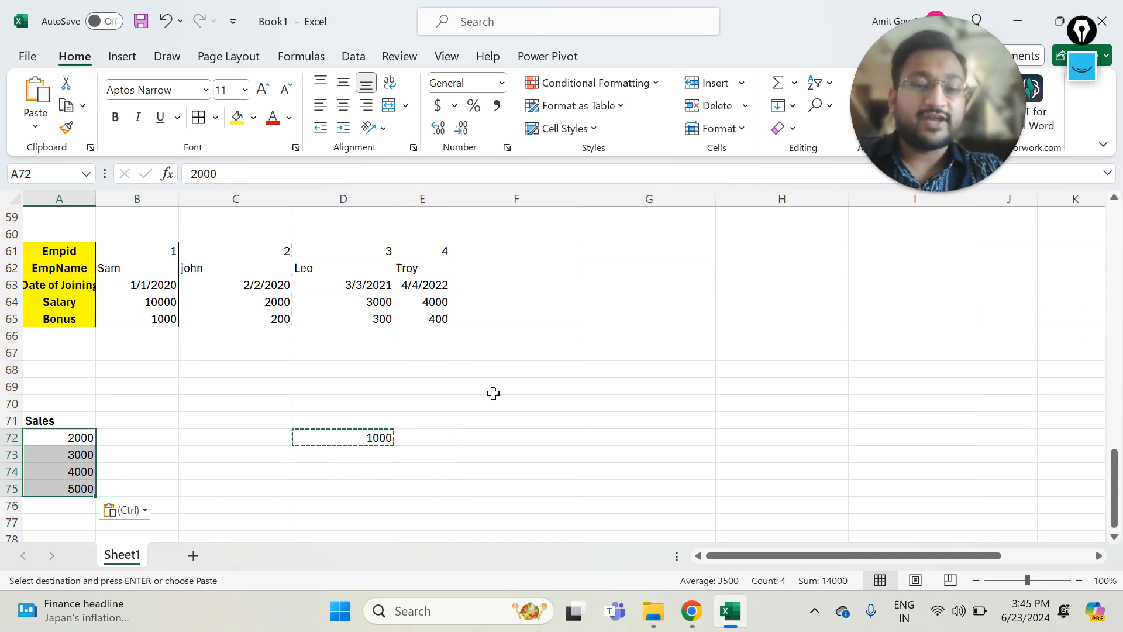
left_click(539, 380)
scroll(539, 381, "up", 3)
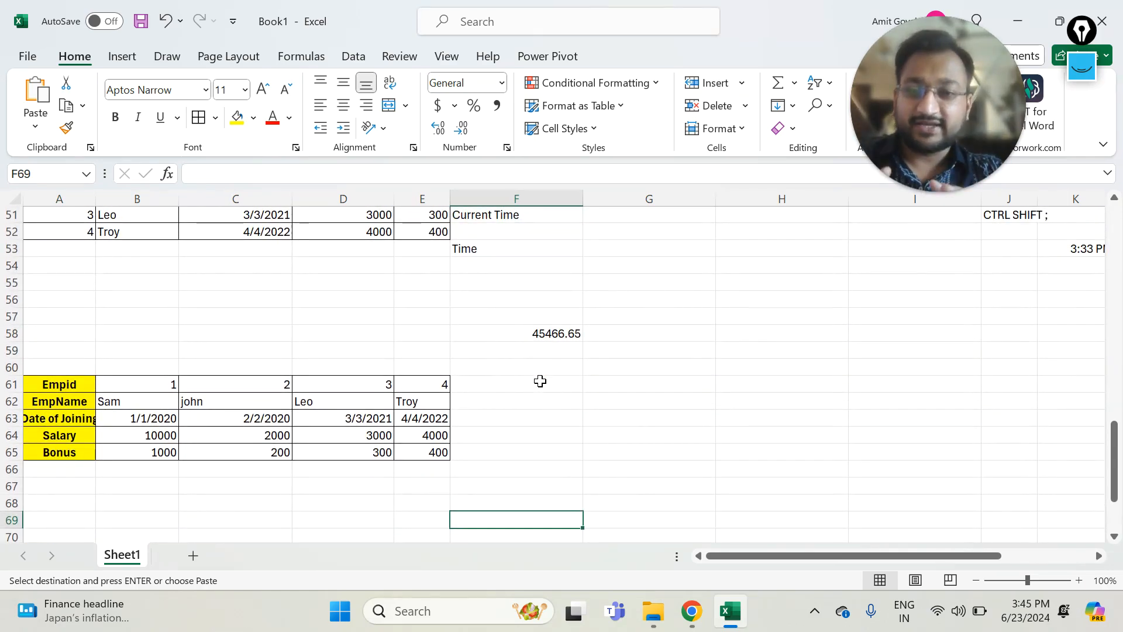
scroll(540, 381, "up", 2)
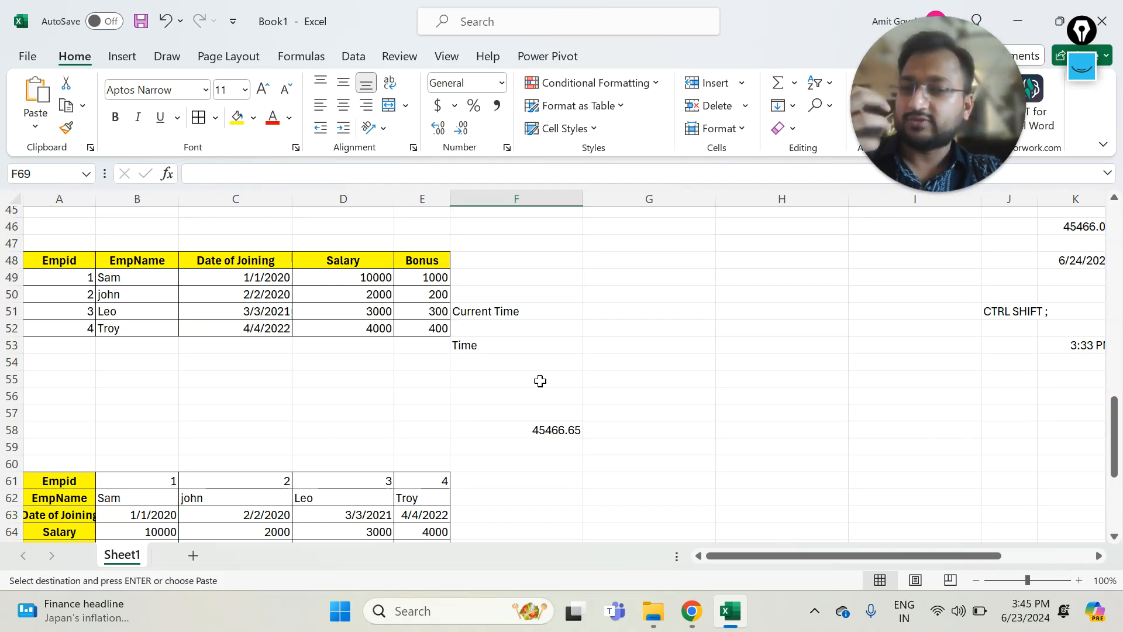
scroll(540, 380, "down", 3)
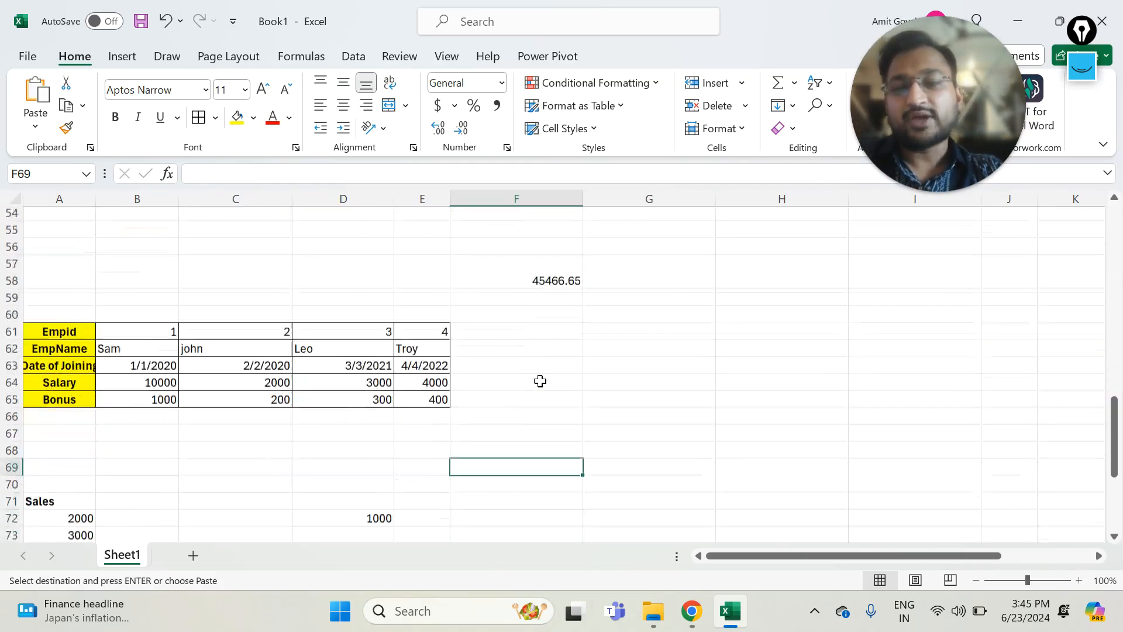
scroll(540, 381, "down", 3)
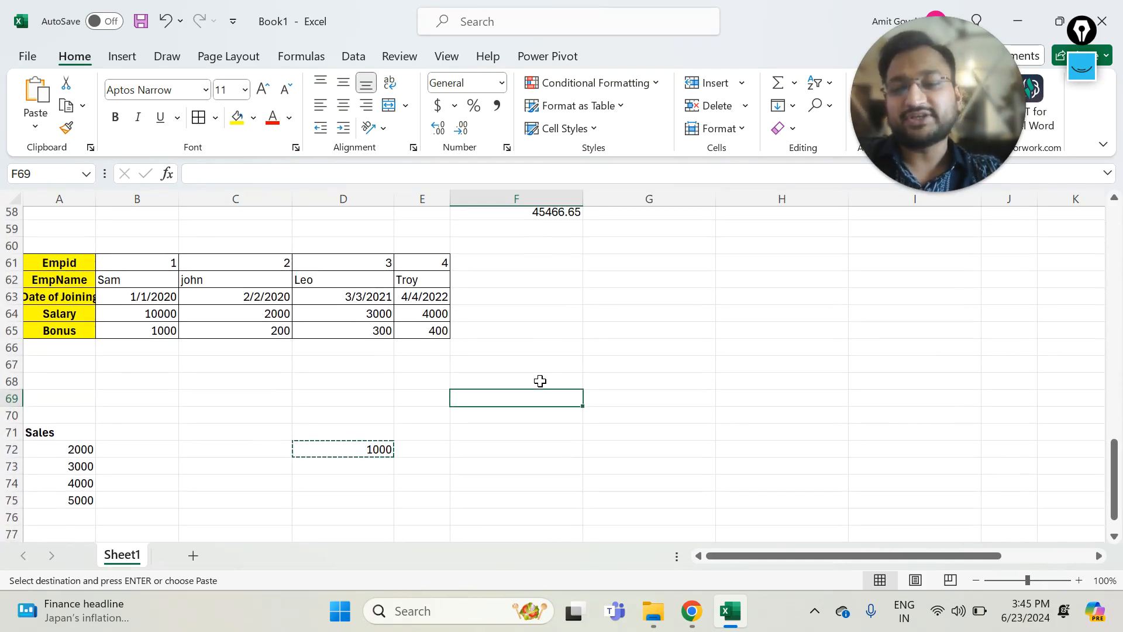